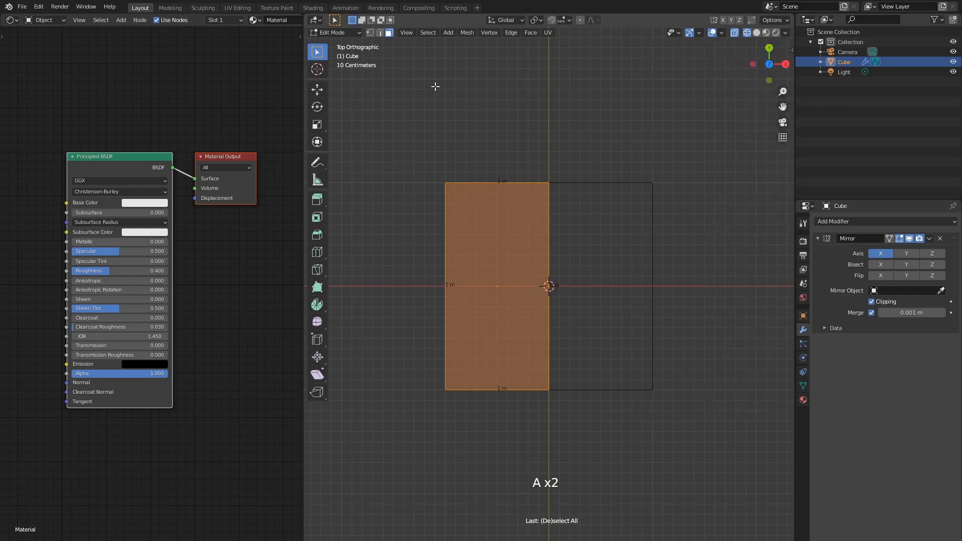
Switch to vertex selection and select only the vertices of the half-plane's +Y edge.
click(370, 32)
key(a)
key(a)
key(b)
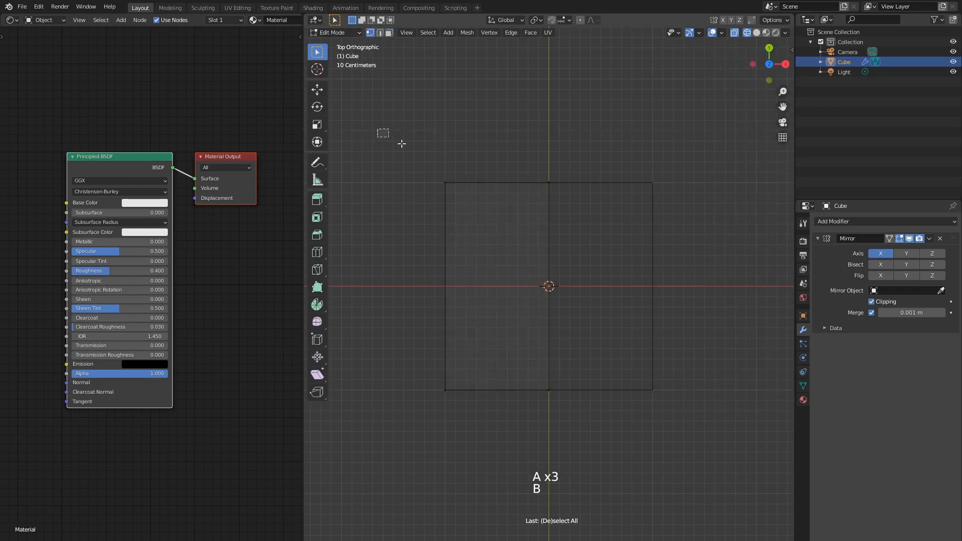
drag(379, 130, 652, 243)
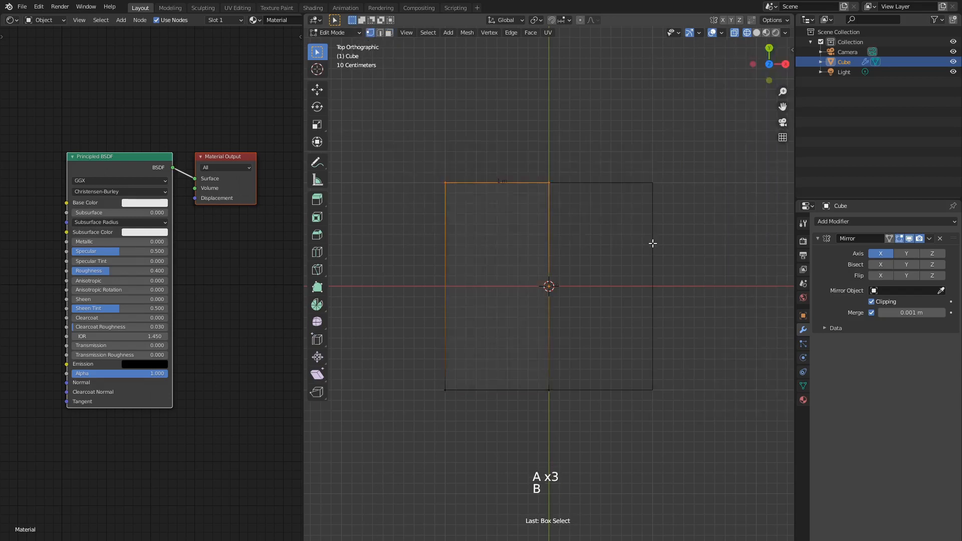
Set the scene's unit system to None.
click(802, 271)
click(801, 257)
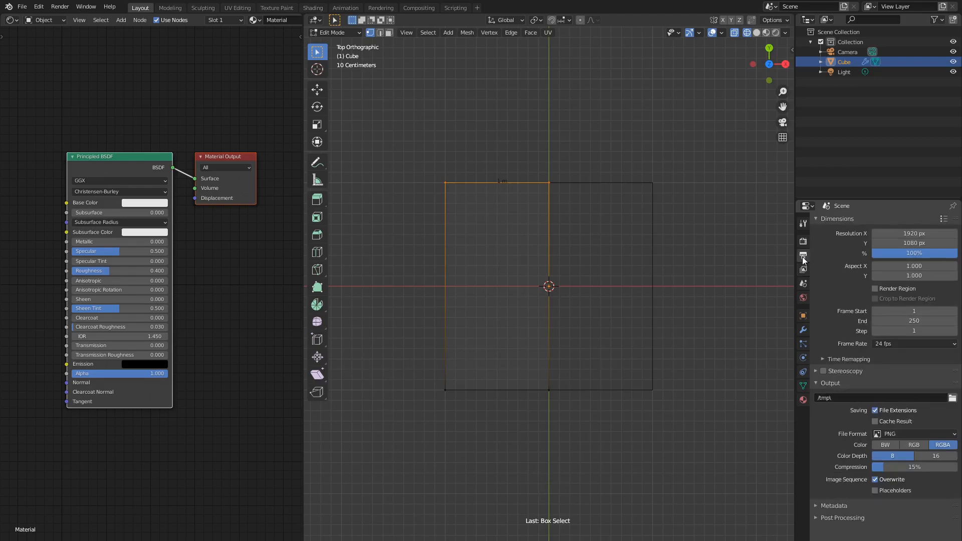
click(801, 284)
click(817, 274)
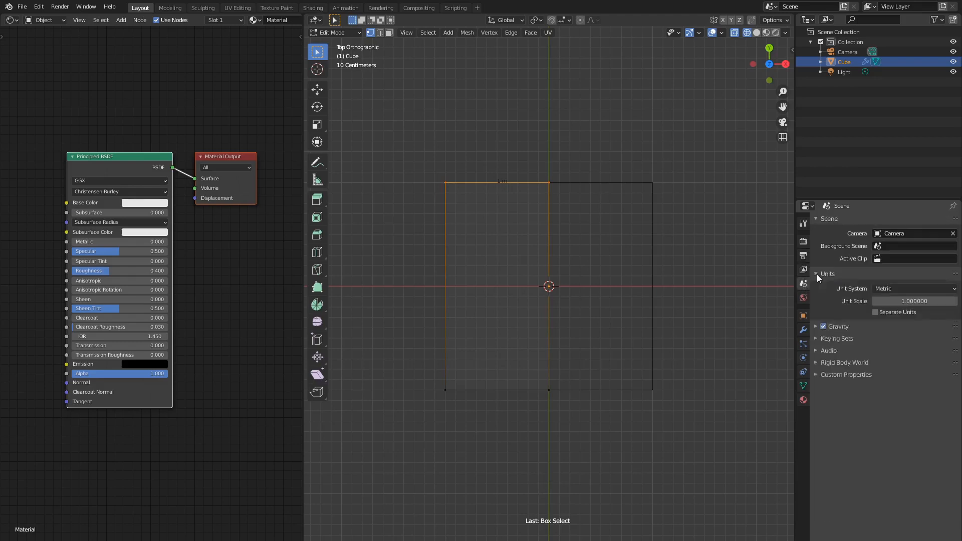
click(895, 288)
click(895, 288)
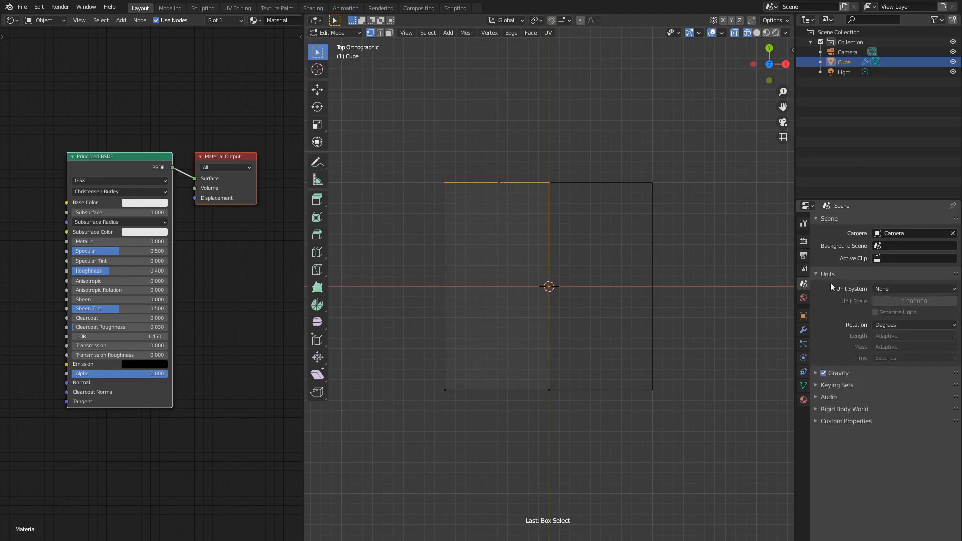
click(816, 273)
Move the selected +Y edge about 2.5 units outward along the Y axis.
scroll(519, 200, down, 2)
shift+middle_drag(519, 200, 543, 387)
key(g)
key(y)
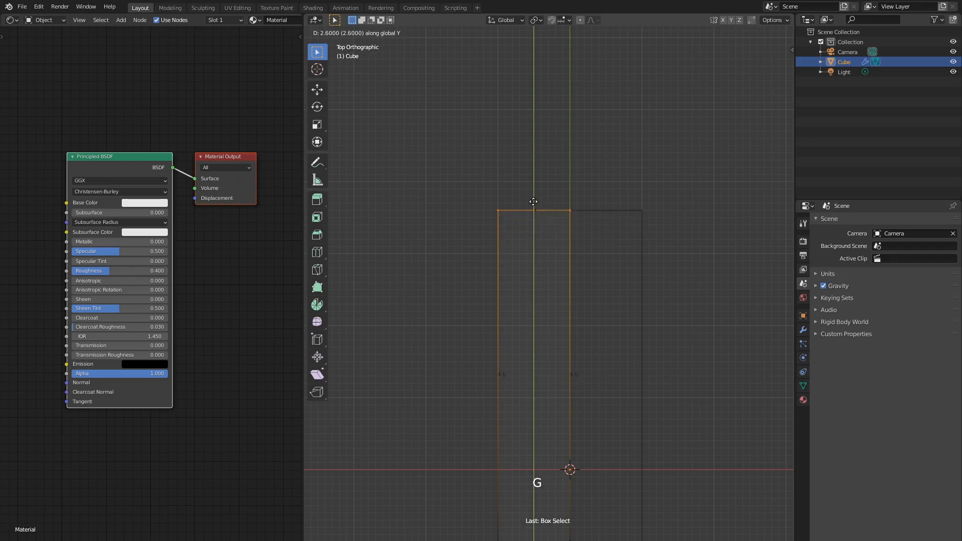
click(533, 205)
Select the vertices of the plane's -Y edge and move them about 4.3 units outward along Y.
shift+middle_drag(579, 416, 600, 214)
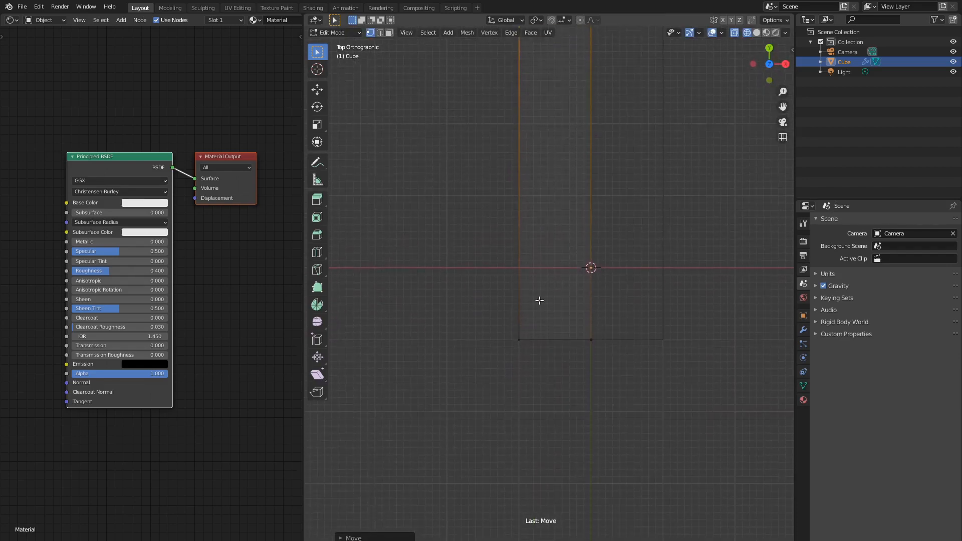
key(a)
key(a)
key(a)
key(b)
drag(488, 300, 668, 412)
scroll(646, 371, down, 3)
shift+middle_drag(622, 332, 629, 249)
key(g)
middle_click(626, 255)
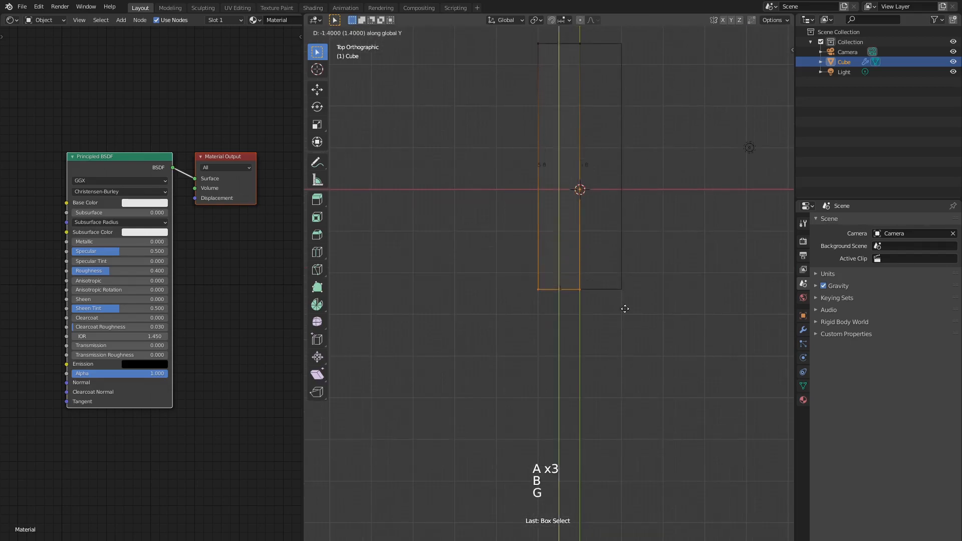
click(631, 424)
Move the outer corner vertex at the plane's +Y end 0.5 units inward along X.
key(a)
key(a)
key(a)
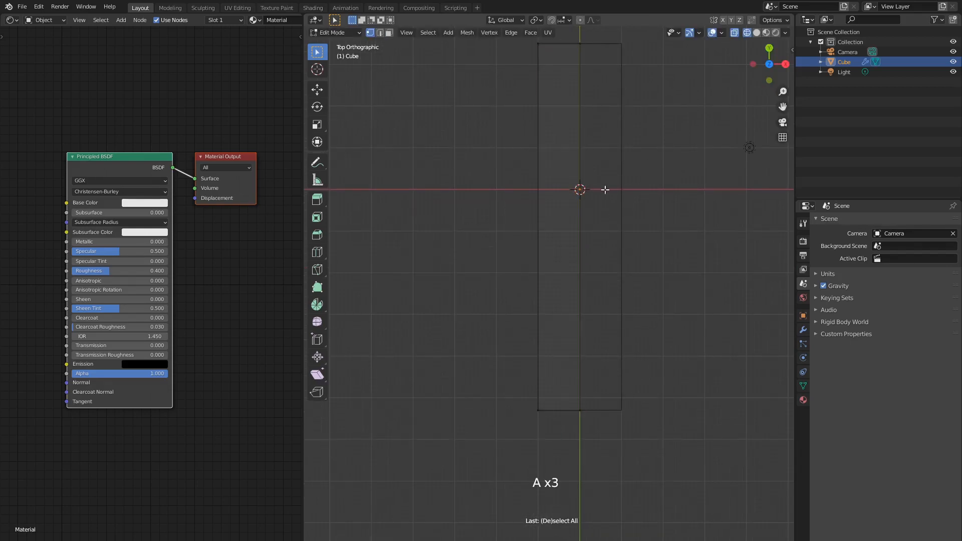
scroll(618, 262, up, 6)
click(522, 196)
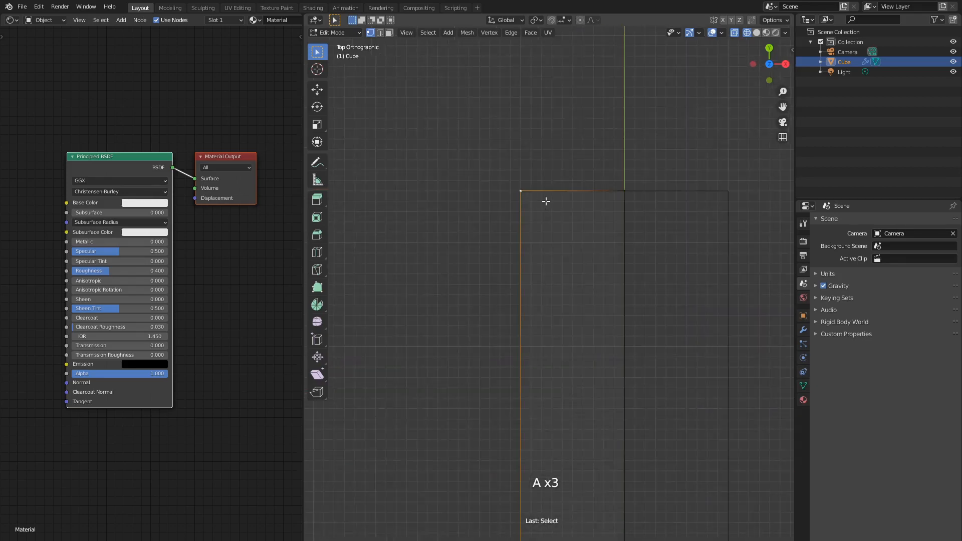
scroll(545, 200, up, 3)
key(g)
key(x)
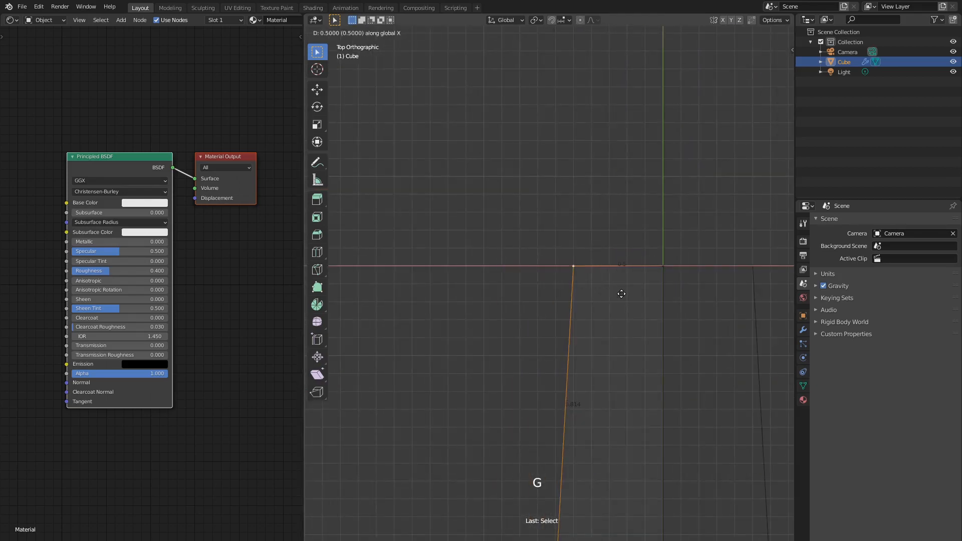
click(621, 293)
scroll(623, 291, down, 5)
scroll(611, 296, up, 5)
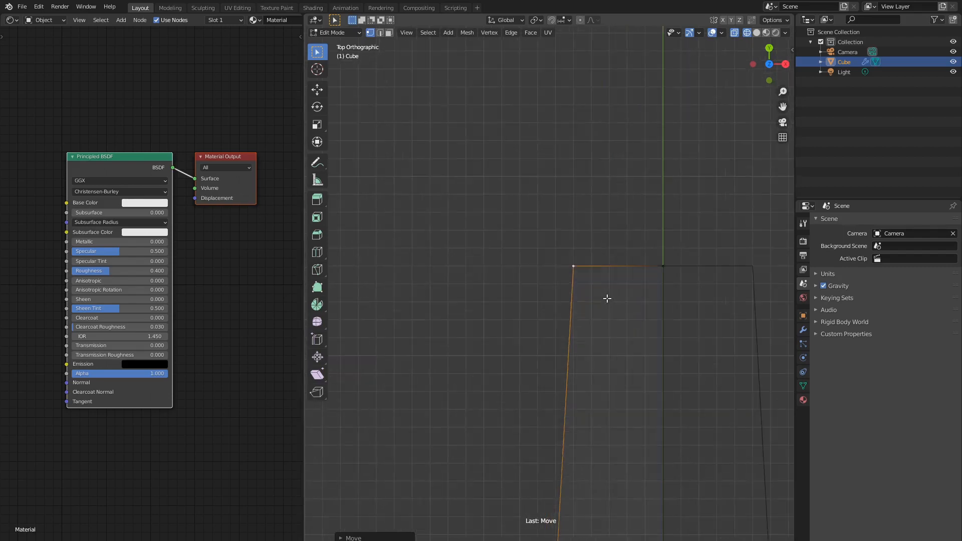
key(g)
key(x)
click(605, 299)
Move the outer corner vertex at the plane's -Y end 1.7 units outward along X.
scroll(586, 350, down, 14)
scroll(566, 396, up, 5)
key(a)
key(a)
key(a)
key(b)
drag(494, 161, 530, 208)
shift+middle_drag(523, 188, 575, 252)
scroll(577, 255, up, 3)
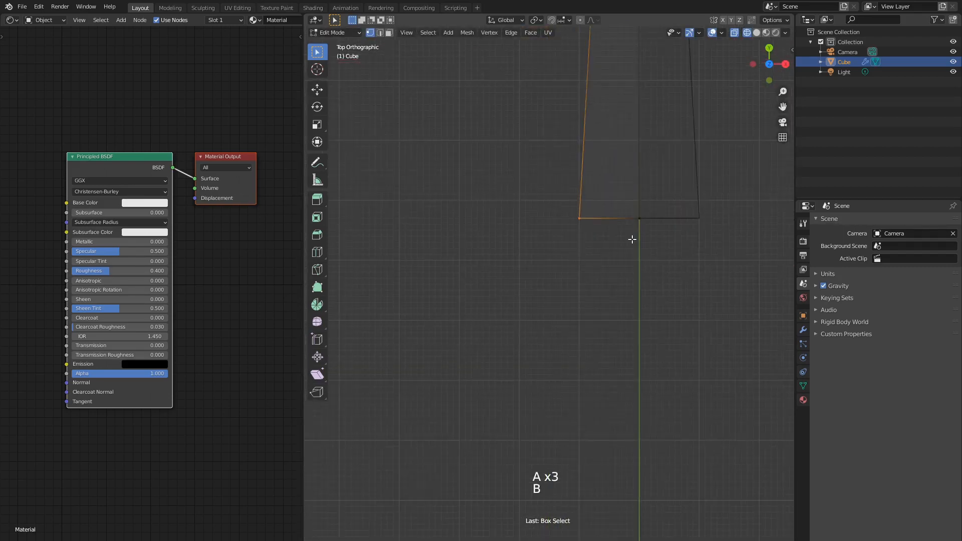
key(g)
key(x)
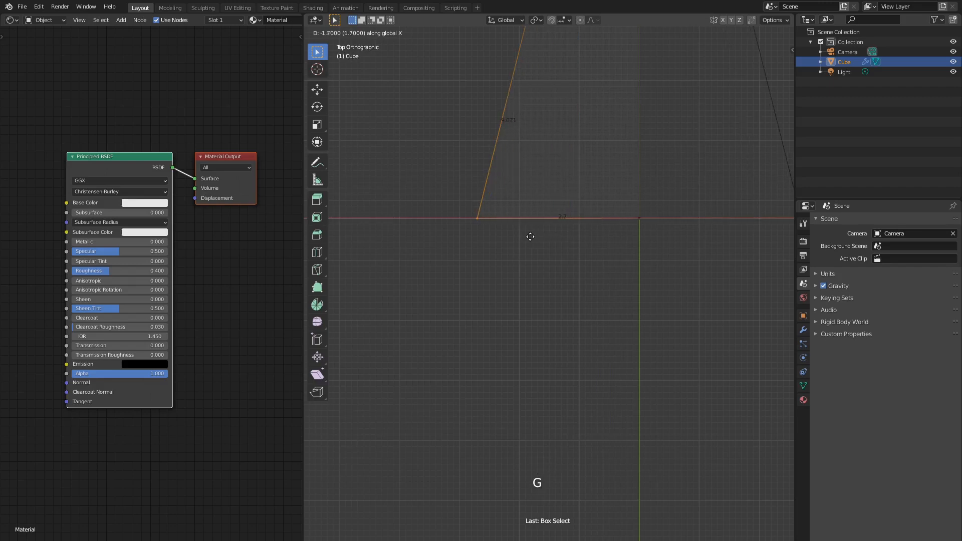
click(530, 237)
Extrude the slanted outer edge and shift the new edge about 0.1 units outward along X.
scroll(528, 236, down, 5)
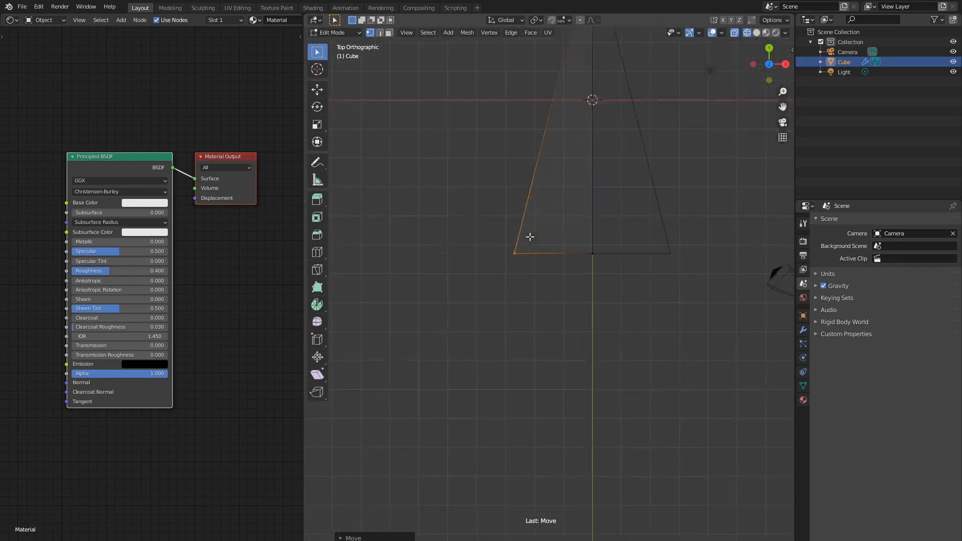
shift+middle_drag(534, 158, 546, 279)
key(a)
key(a)
key(a)
alt+click(569, 217)
shift+middle_drag(615, 172, 595, 266)
scroll(594, 265, up, 10)
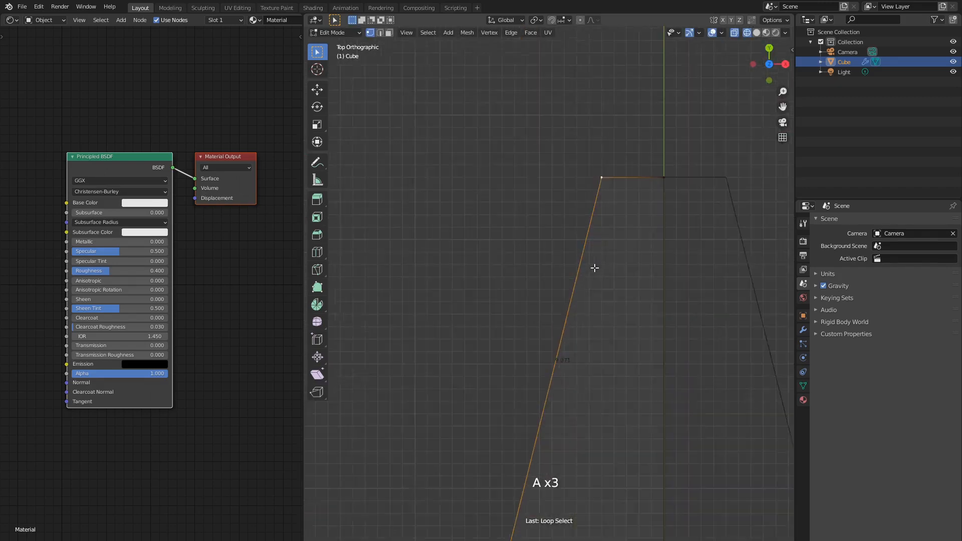
key(e)
right_click(624, 232)
key(g)
key(x)
click(607, 237)
Move the strip's outer vertex at the -Y end about 0.4 units outward along X and 0.5 units up along Y.
scroll(605, 239, down, 8)
shift+middle_drag(523, 504, 581, 253)
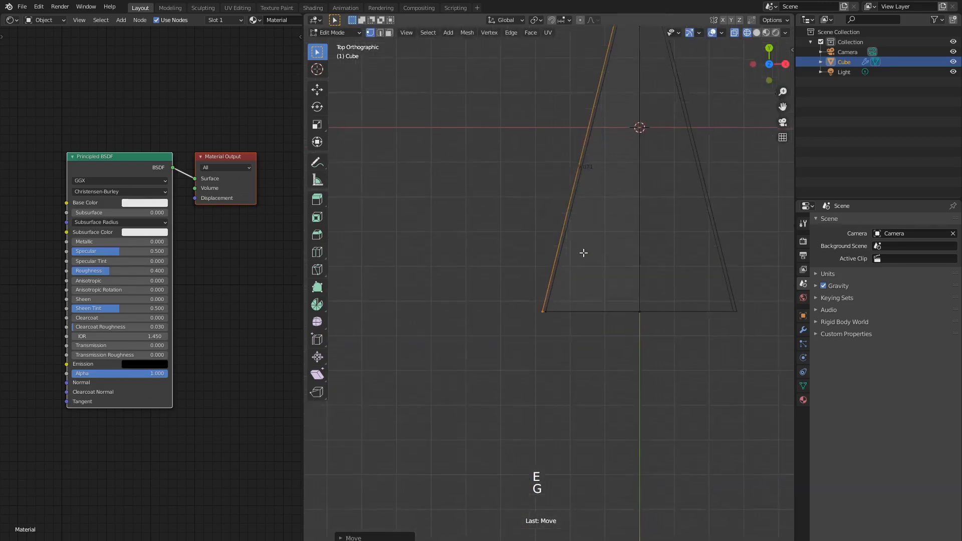
scroll(581, 254, up, 6)
key(a)
key(a)
key(a)
click(530, 359)
shift+middle_drag(530, 356, 542, 310)
scroll(578, 319, up, 4)
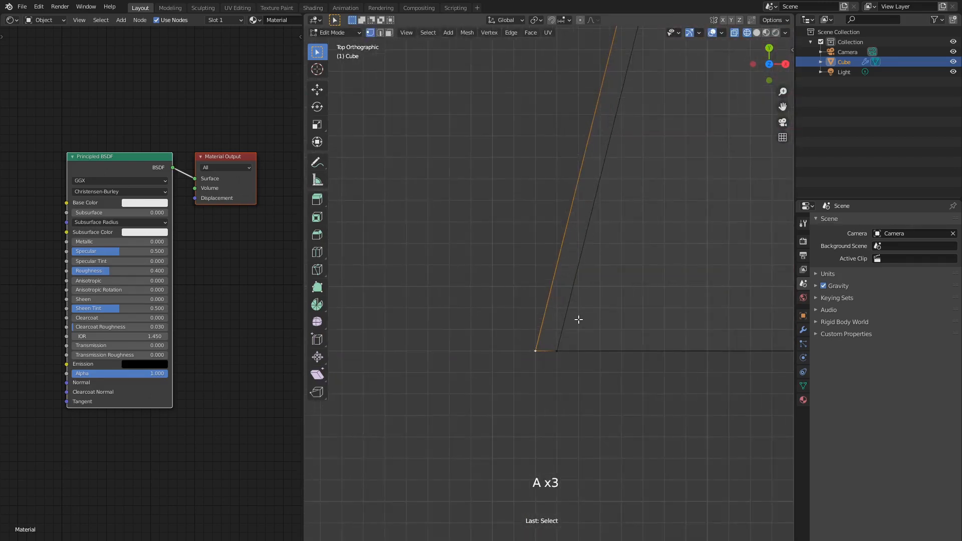
key(g)
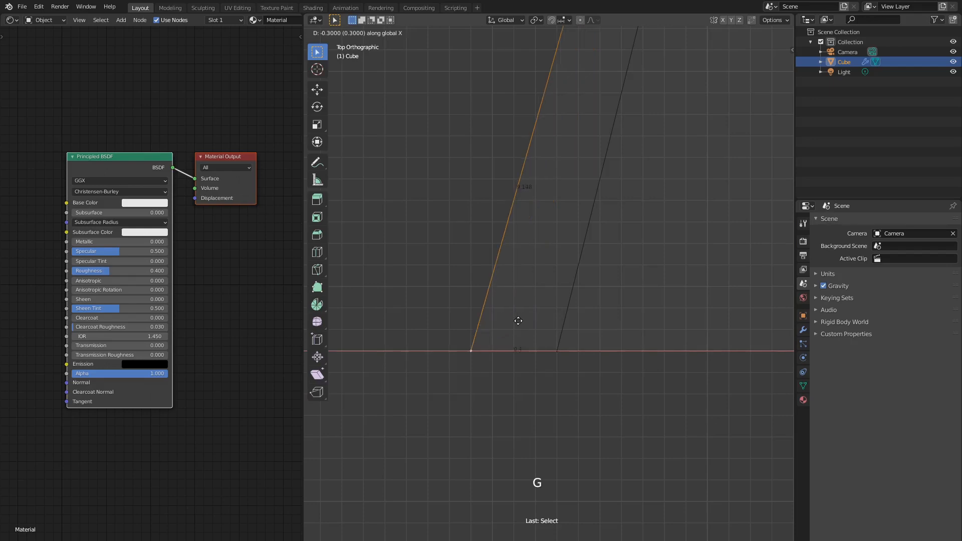
click(495, 328)
key(g)
key(y)
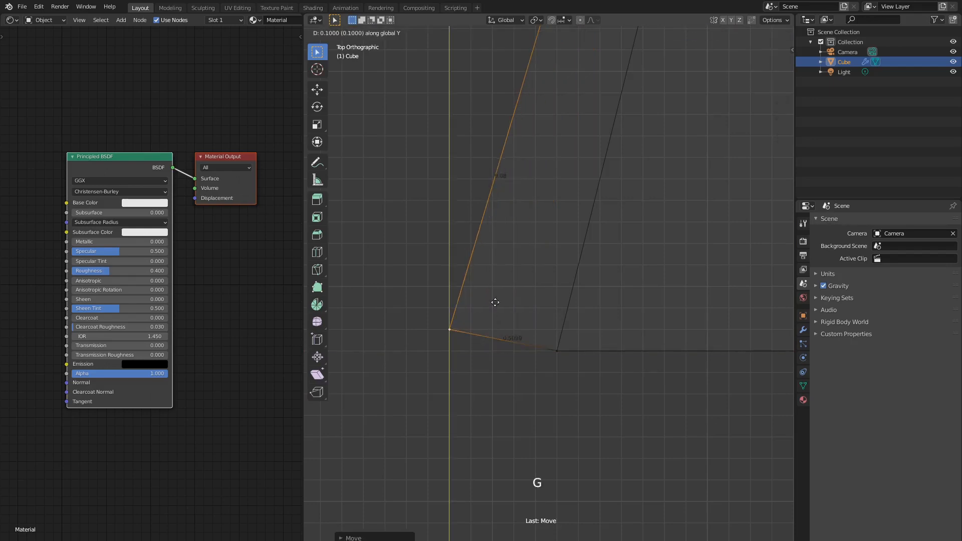
click(490, 230)
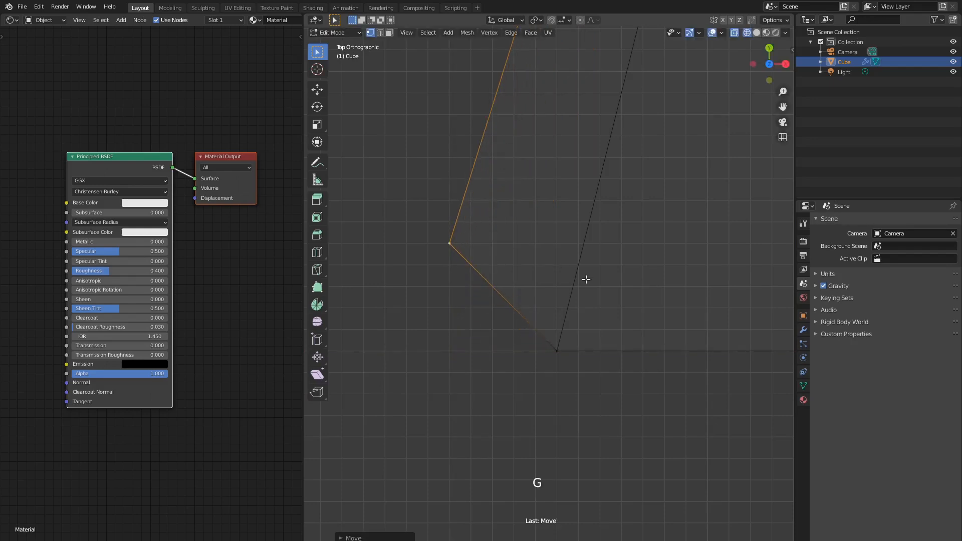
Extrude the wide -Y end edge about 2 units upward in the left side view.
scroll(585, 278, down, 8)
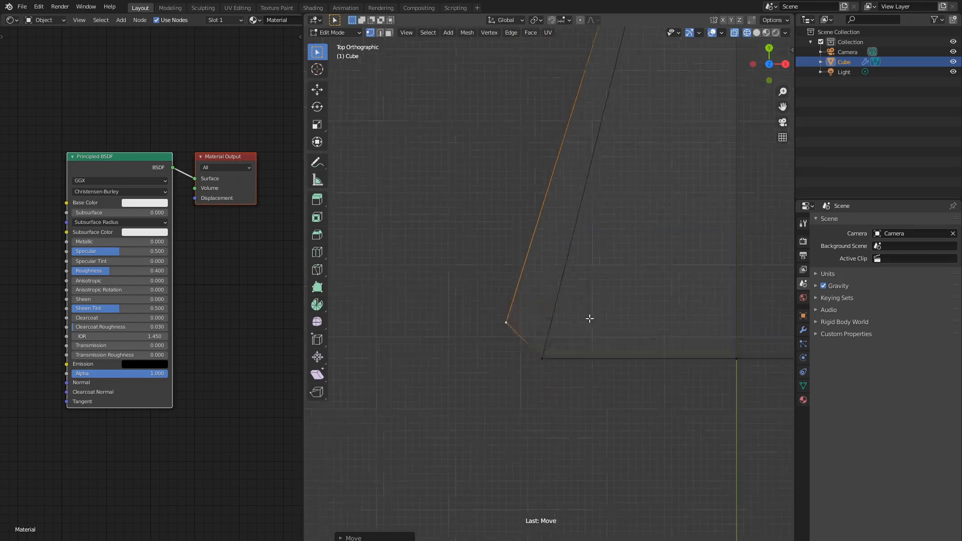
key(a)
key(a)
key(a)
click(601, 371)
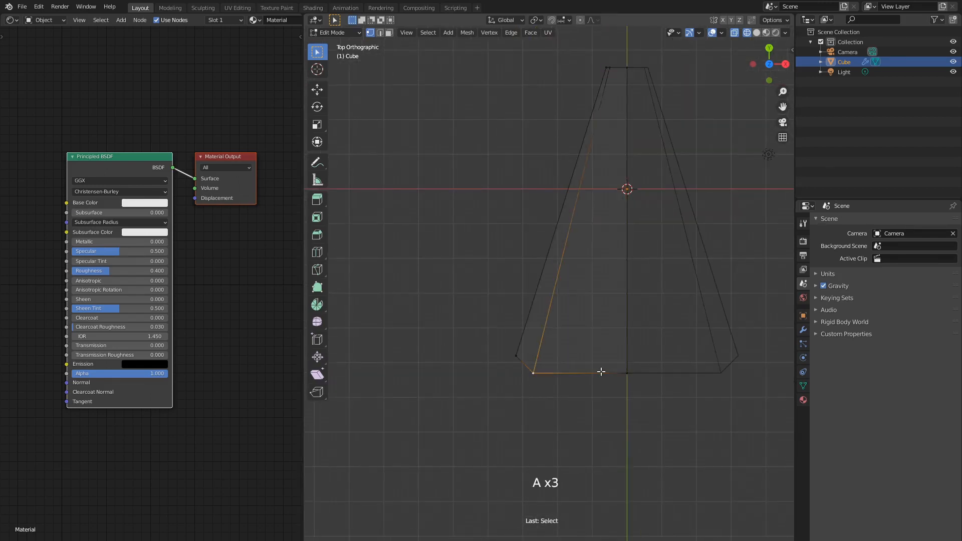
key(KP_1)
key(KP_3)
key(ctrl+KP_3)
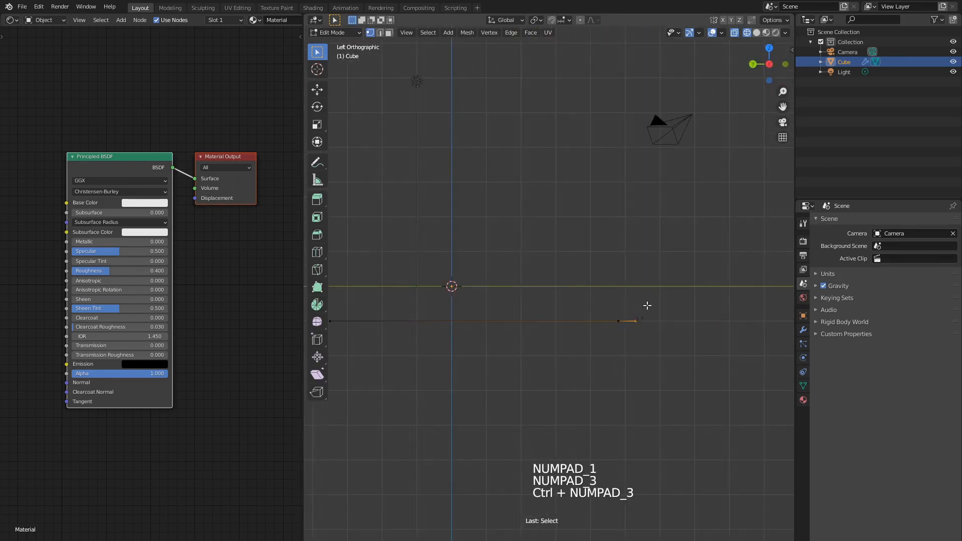
scroll(646, 305, up, 2)
key(e)
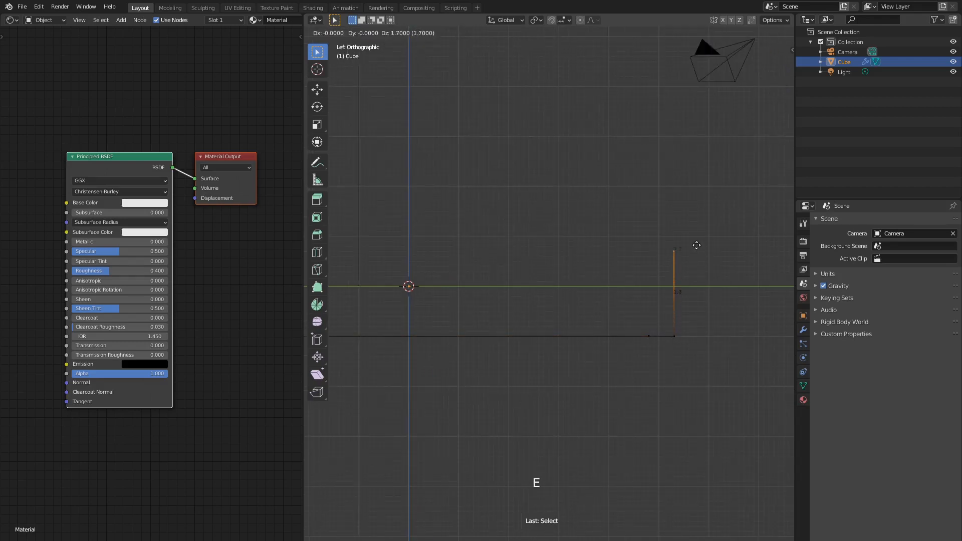
click(702, 238)
Slant the new rear wall by moving its upper edge about 0.9 units along positive Y.
scroll(707, 250, up, 3)
key(g)
key(y)
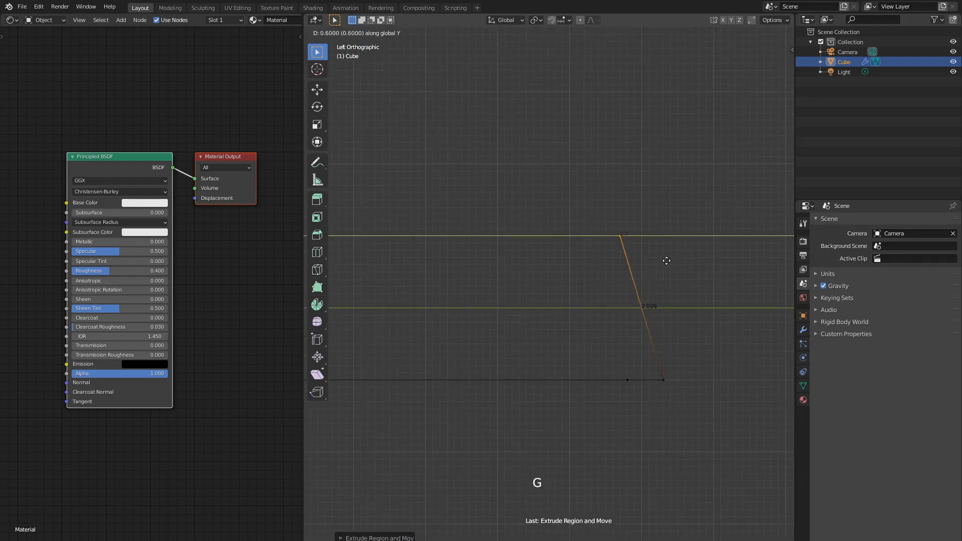
click(646, 262)
Select all vertices at the narrow +Y end and extrude them about 0.4 units outward along Y.
scroll(642, 262, down, 5)
shift+middle_drag(451, 294, 587, 284)
scroll(532, 290, up, 5)
key(a)
key(a)
key(a)
key(b)
drag(435, 314, 496, 366)
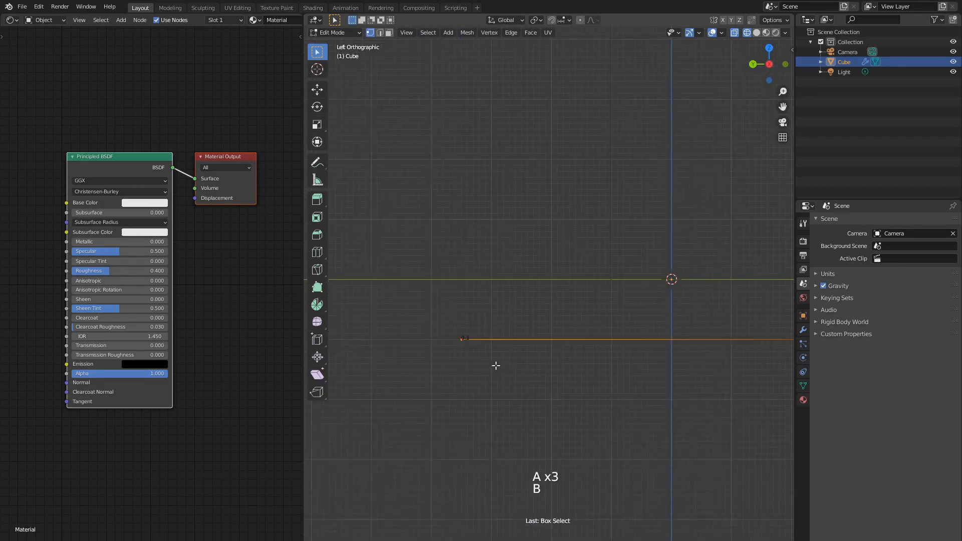
shift+middle_drag(495, 365, 614, 337)
scroll(614, 337, up, 5)
key(e)
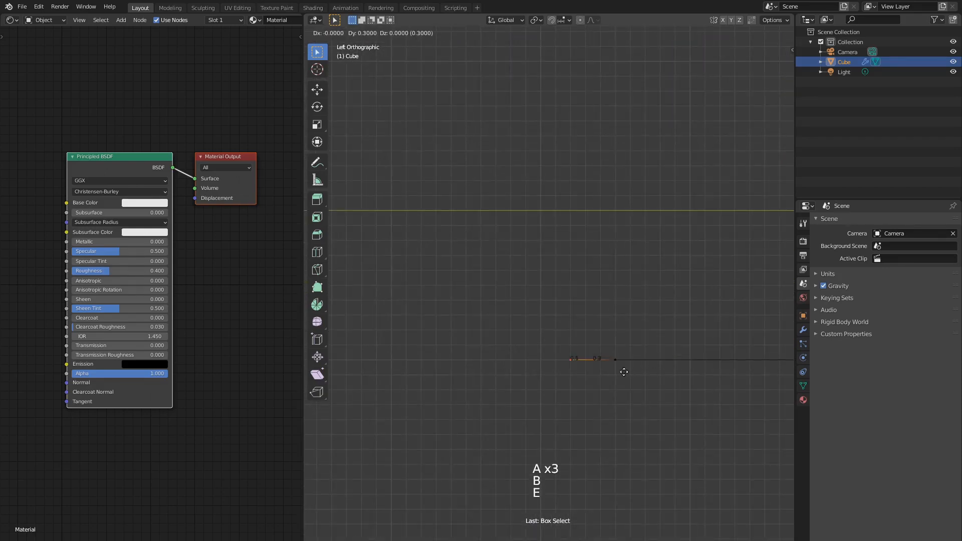
click(607, 372)
key(g)
middle_click(607, 372)
right_click(601, 324)
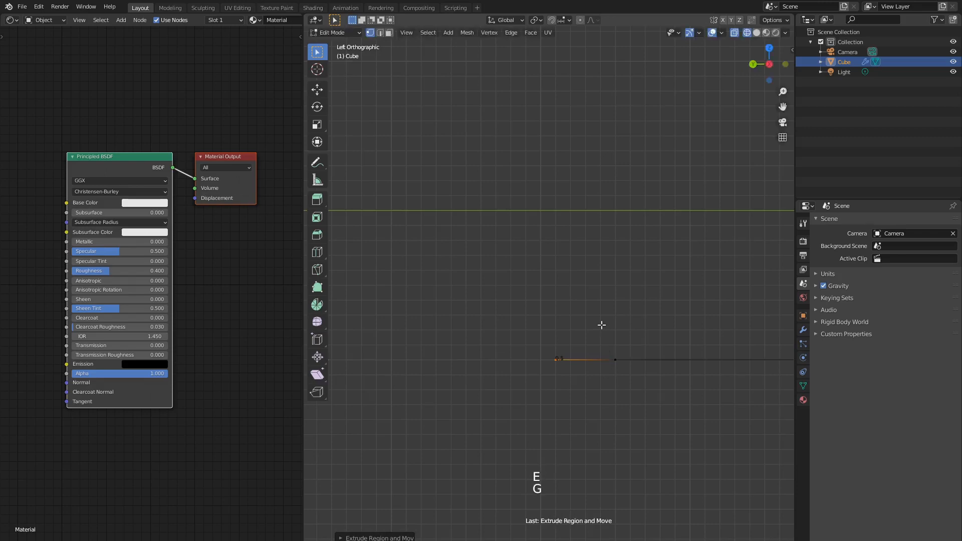
Raise the extruded edge at the narrow end about 0.4 units along Z.
key(g)
middle_click(601, 309)
click(598, 269)
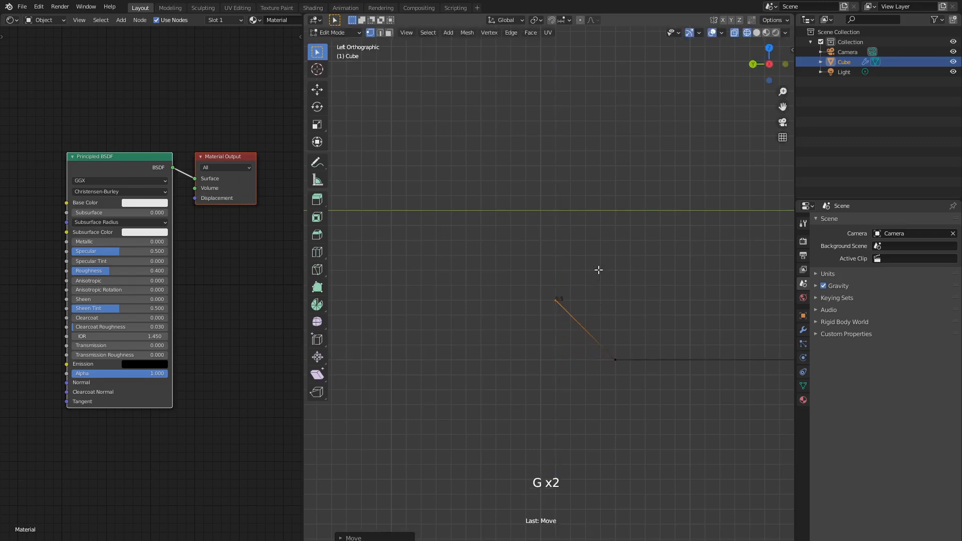
Add a horizontal loop cut across the raised faces at the narrow end.
middle_drag(598, 269, 614, 294)
key(a)
key(a)
key(a)
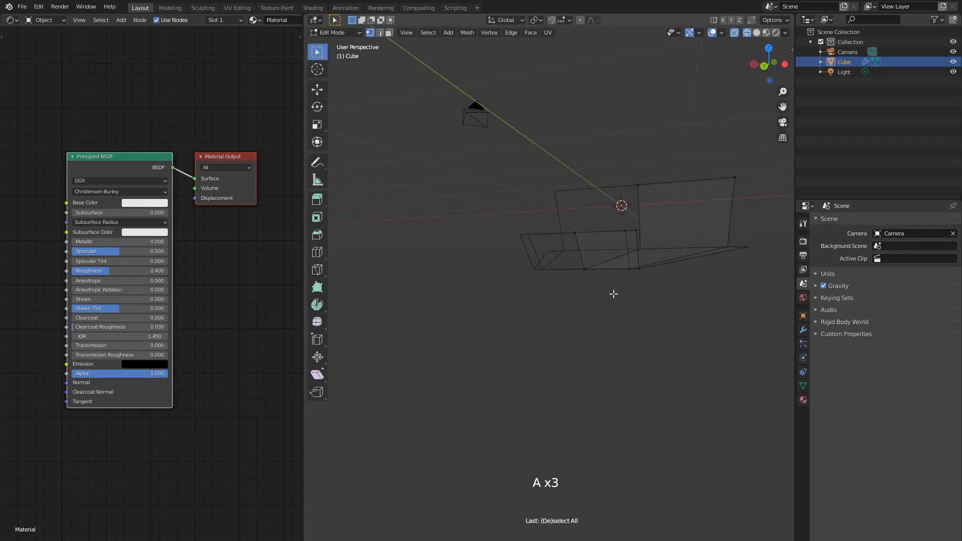
key(KP_5)
key(ctrl+r)
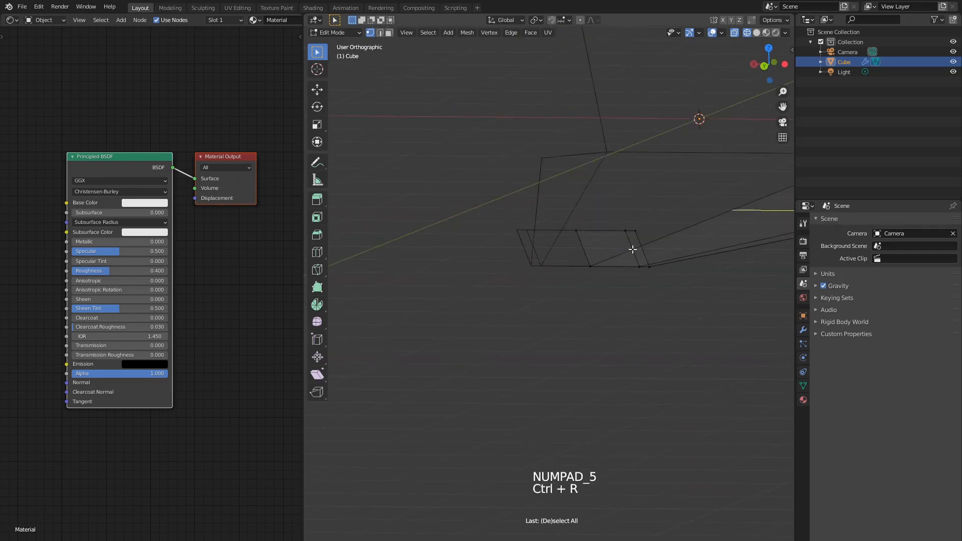
click(628, 246)
click(629, 246)
Slide the inner vertex of the narrow end's upper edge along that edge onto the centre vertex.
middle_drag(567, 240, 582, 257)
key(a)
key(a)
key(a)
click(623, 250)
key(shift+v)
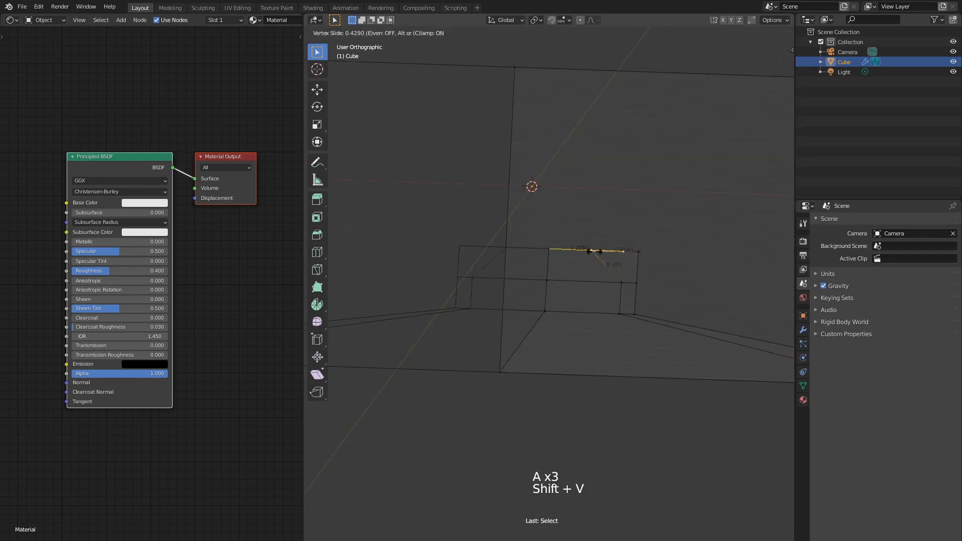
click(486, 254)
Slide the matching vertex on the loop cut fully onto the centre line with a factor of 1.0.
key(a)
key(a)
key(a)
click(622, 282)
key(shift+v)
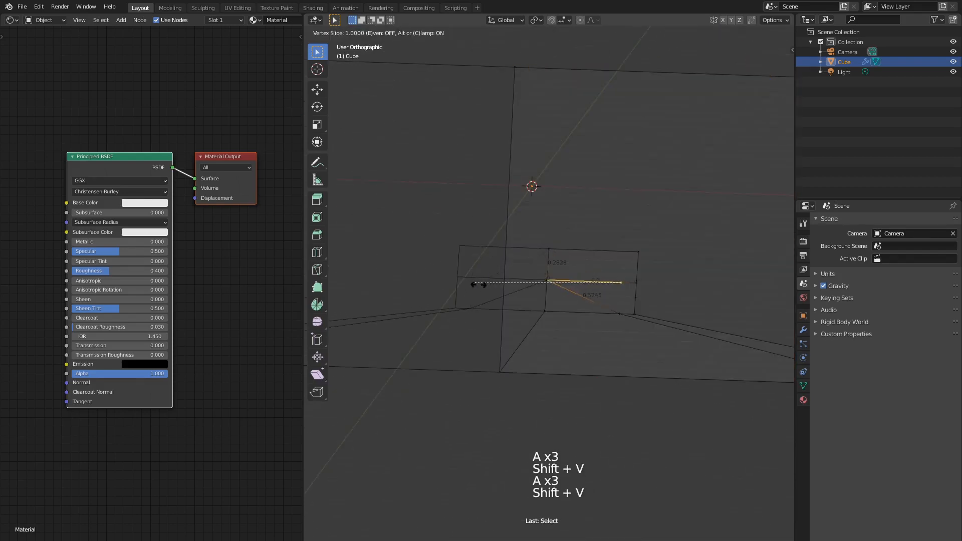
click(478, 285)
Move the upper outer vertex of the narrow end about 0.2 units inward along X.
middle_drag(558, 260, 554, 279)
key(a)
key(a)
key(a)
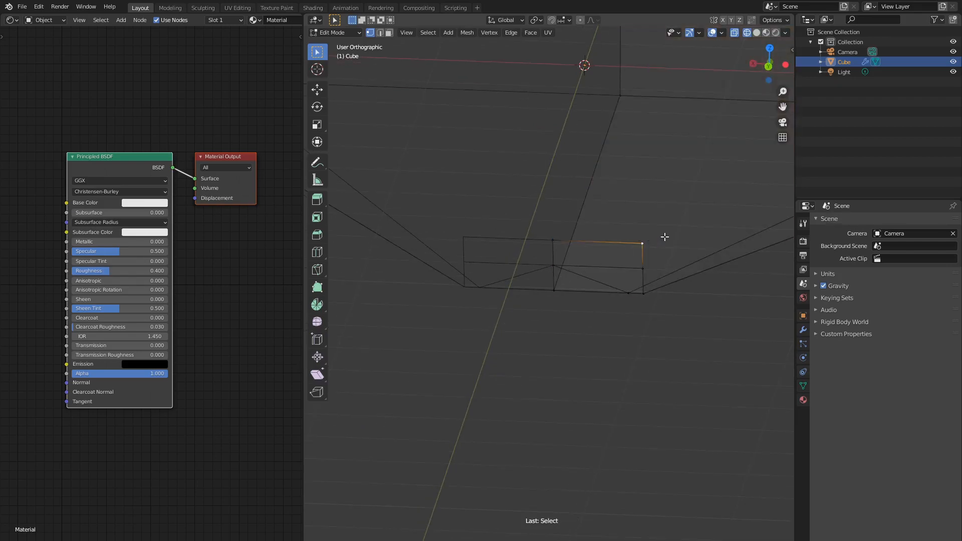
key(KP_1)
key(ctrl+KP_1)
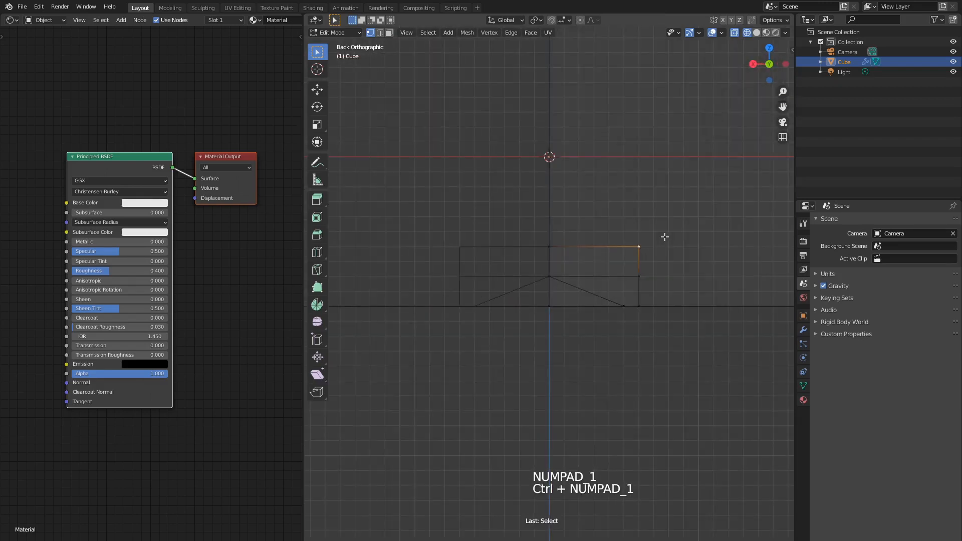
scroll(690, 258, up, 1)
key(g)
key(x)
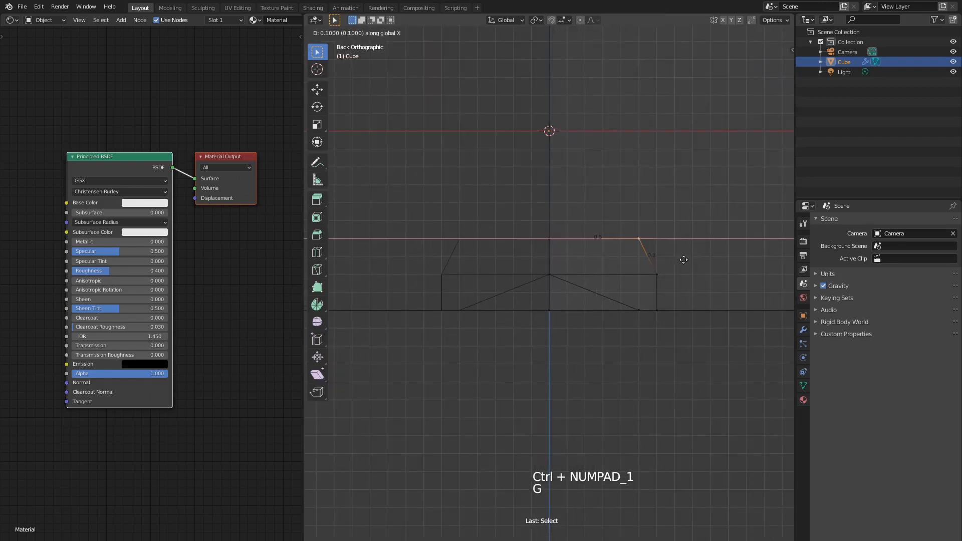
click(675, 259)
scroll(673, 260, down, 4)
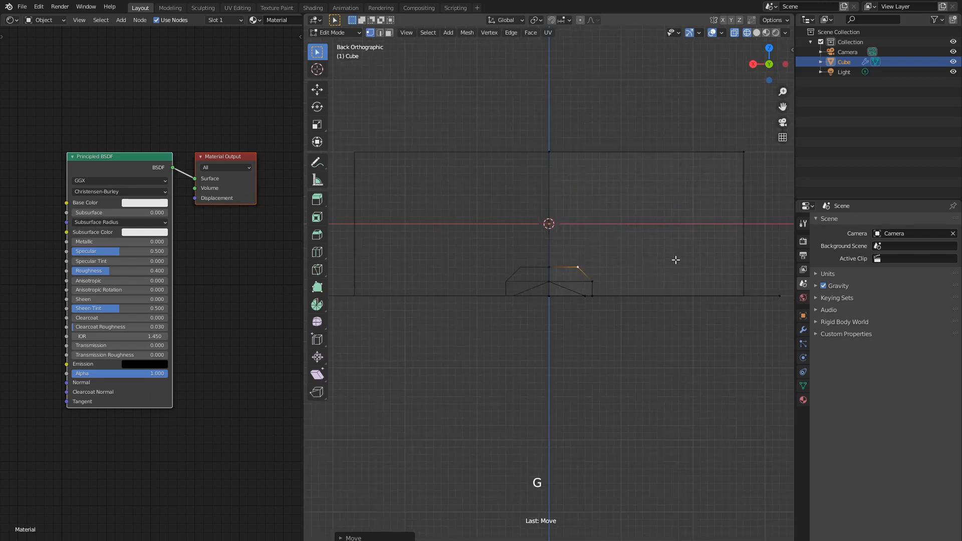
Move the middle outer vertex of the narrow end about 0.1 units outward along X.
scroll(671, 261, up, 3)
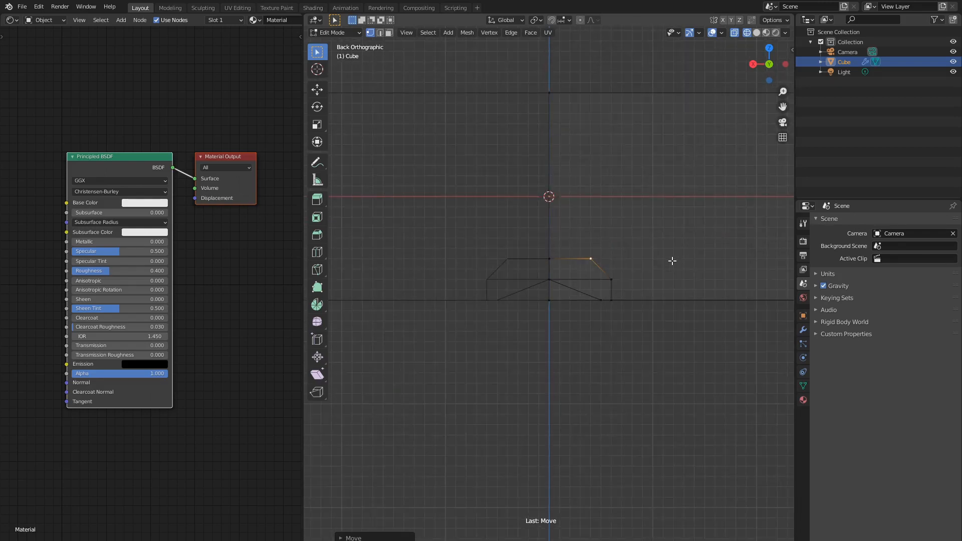
scroll(672, 259, up, 4)
click(678, 271)
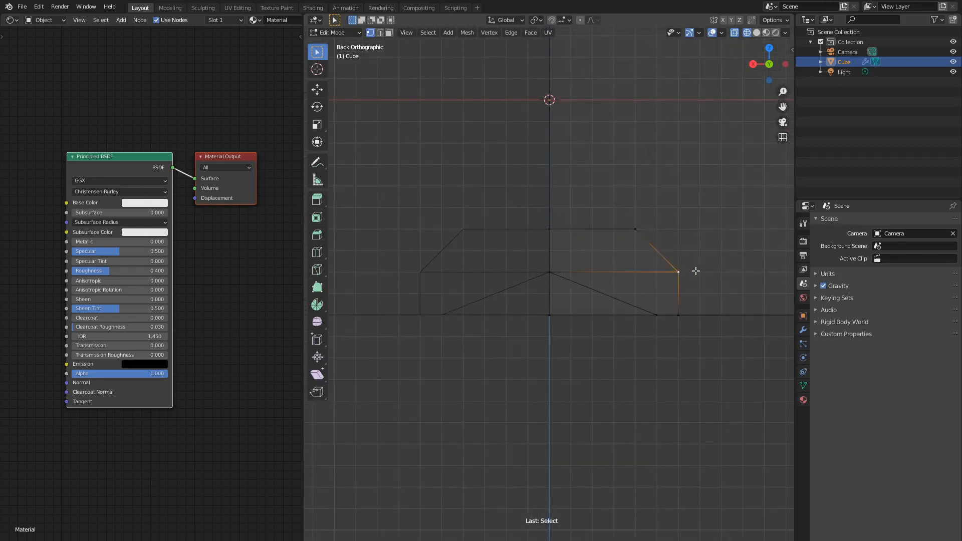
key(g)
key(x)
click(714, 271)
scroll(714, 271, down, 5)
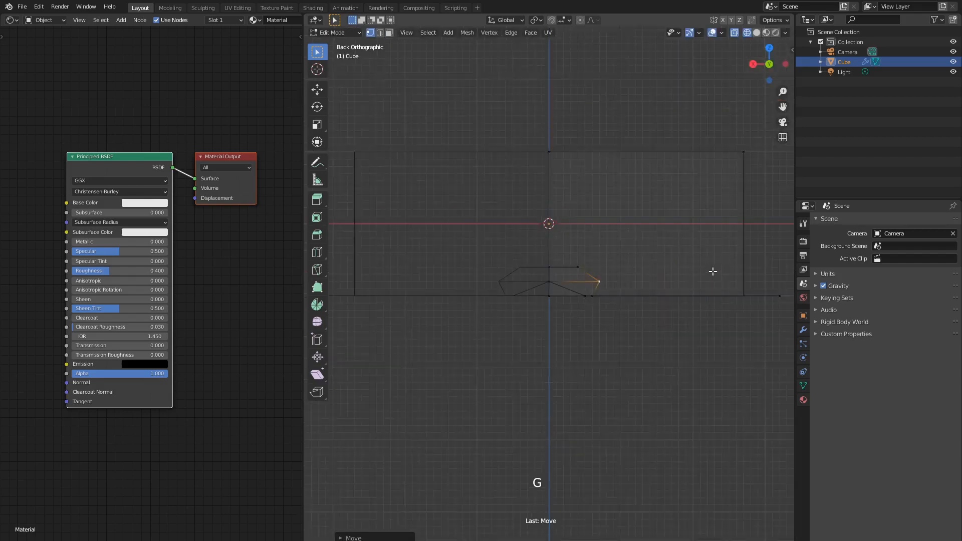
Extrude the wide end's outermost vertex about 0.1 units outward along X and 0.2 units up along Z.
scroll(639, 271, up, 5)
click(701, 287)
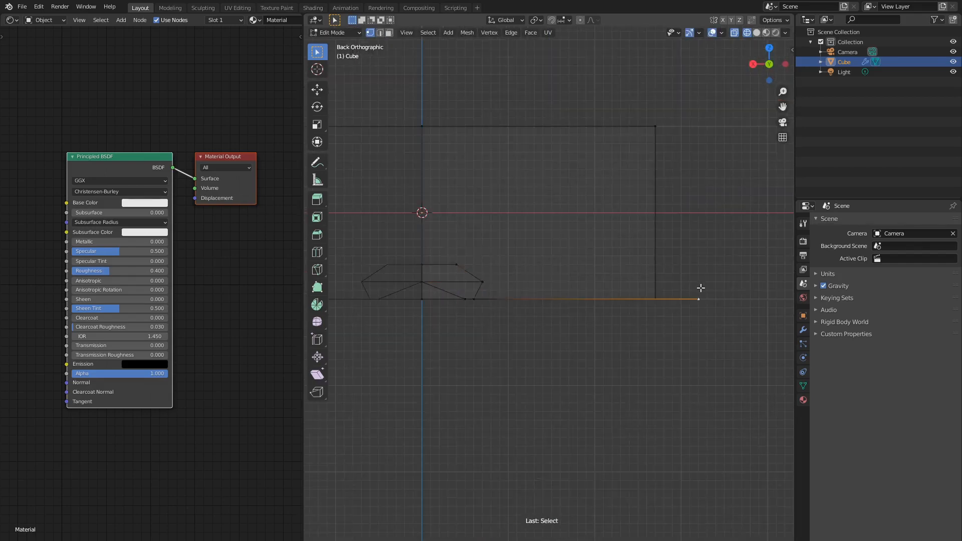
shift+middle_drag(699, 287, 622, 288)
scroll(679, 326, up, 4)
key(e)
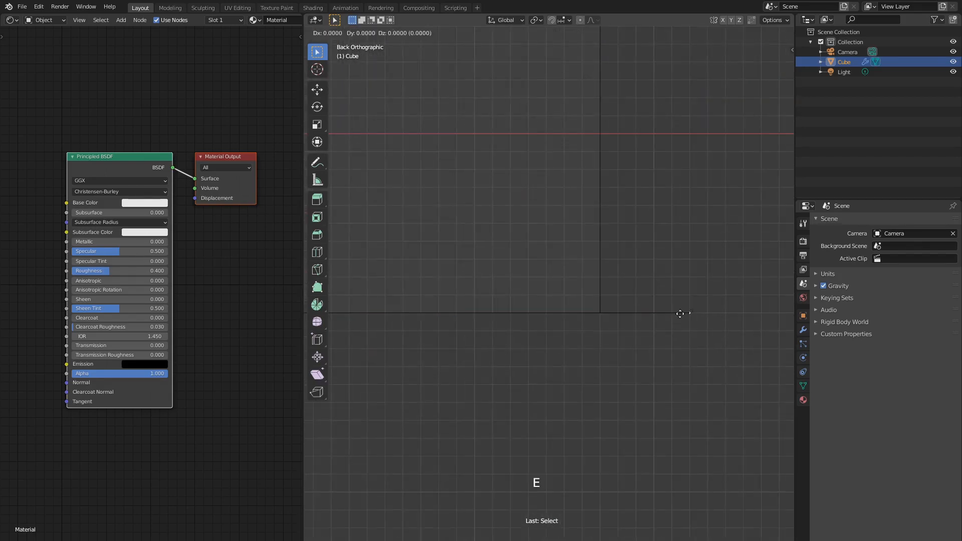
click(698, 294)
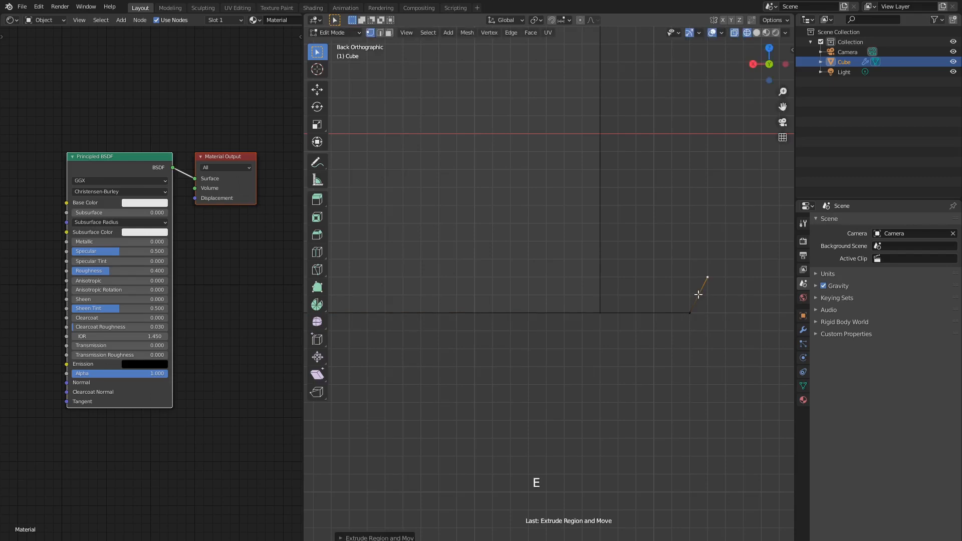
Fill a side face between the narrow end's lower outer edge and the short extruded edge at the wide end.
scroll(696, 294, down, 4)
middle_drag(599, 275, 557, 232)
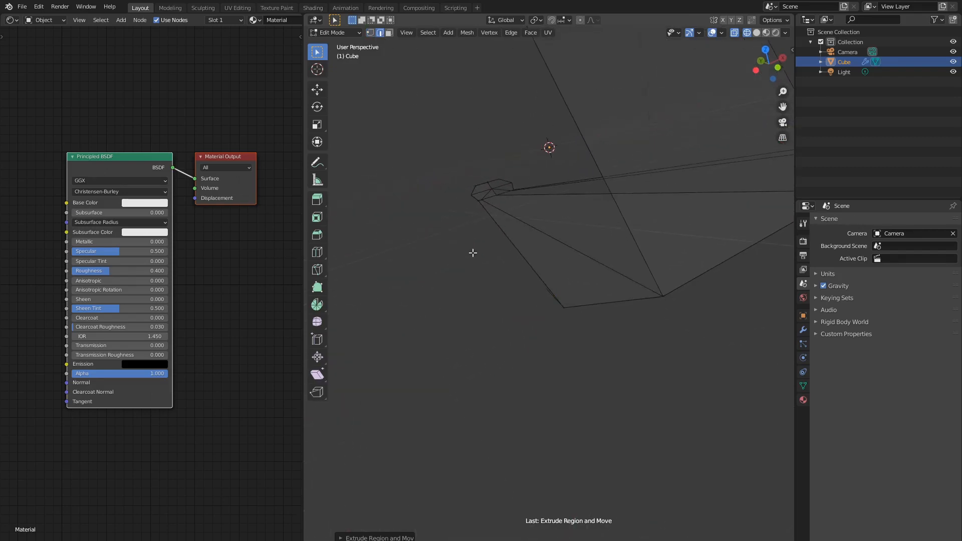
click(472, 201)
middle_drag(521, 265, 514, 265)
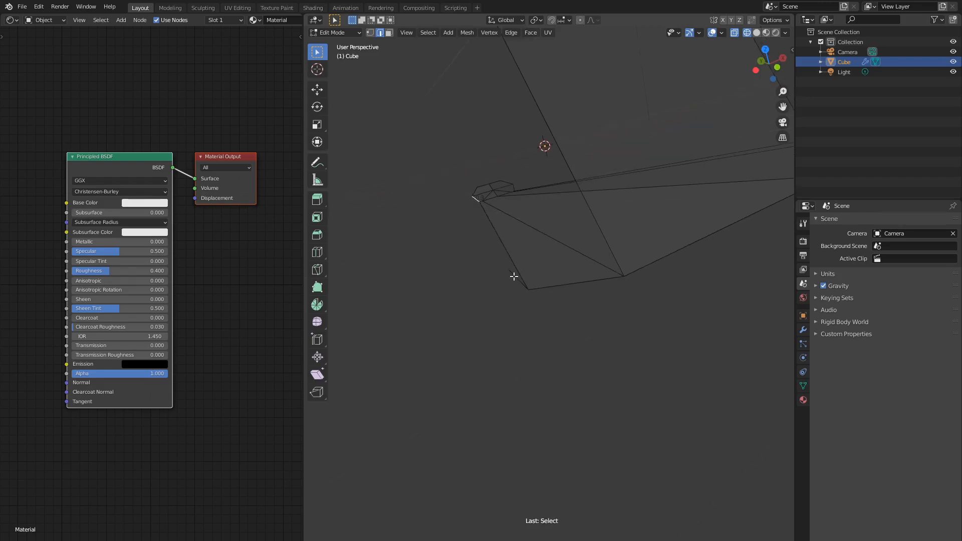
shift+click(515, 278)
key(f)
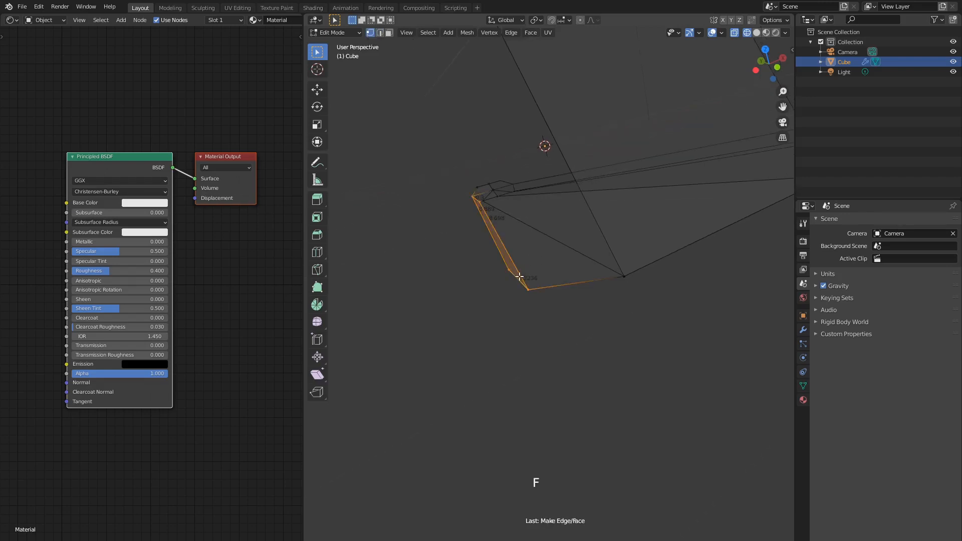
Move the raised outer vertex at the wide end about 0.1 units along Y toward the narrow end.
click(511, 268)
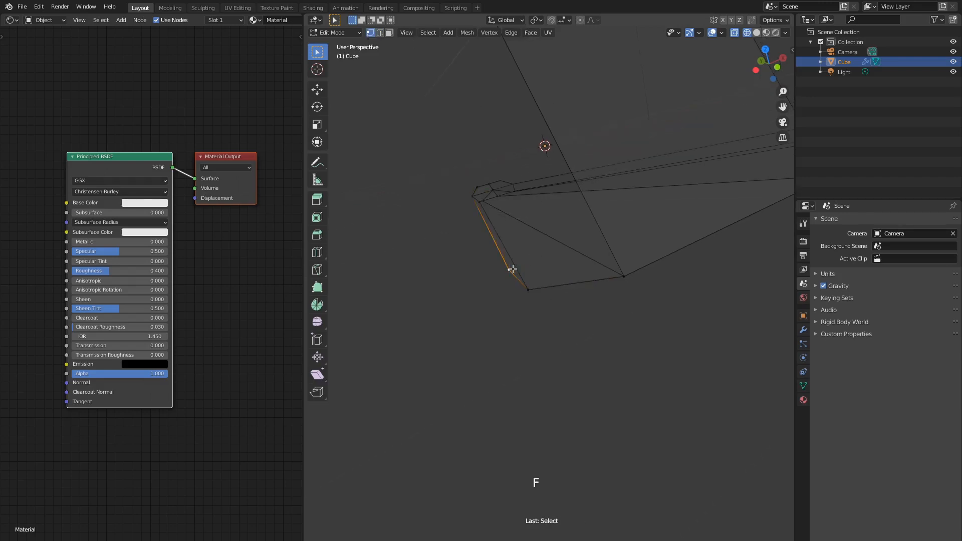
key(KP_1)
key(KP_3)
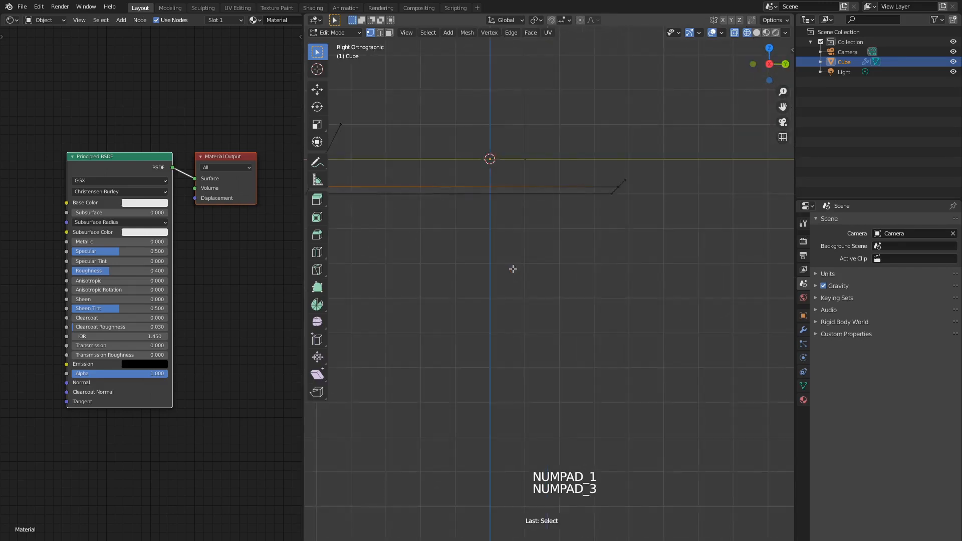
key(ctrl+KP_3)
shift+middle_drag(713, 205, 476, 254)
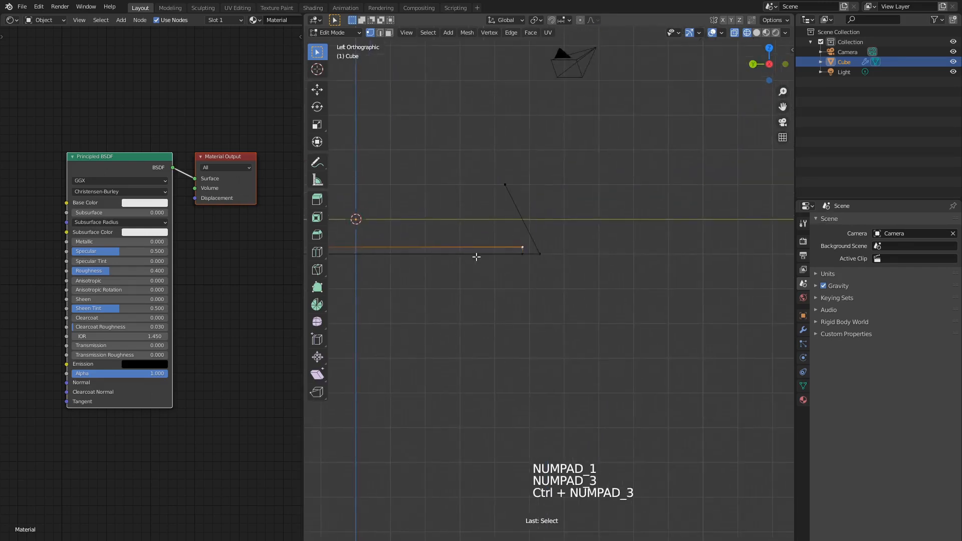
scroll(501, 241, up, 5)
shift+middle_drag(531, 227, 566, 312)
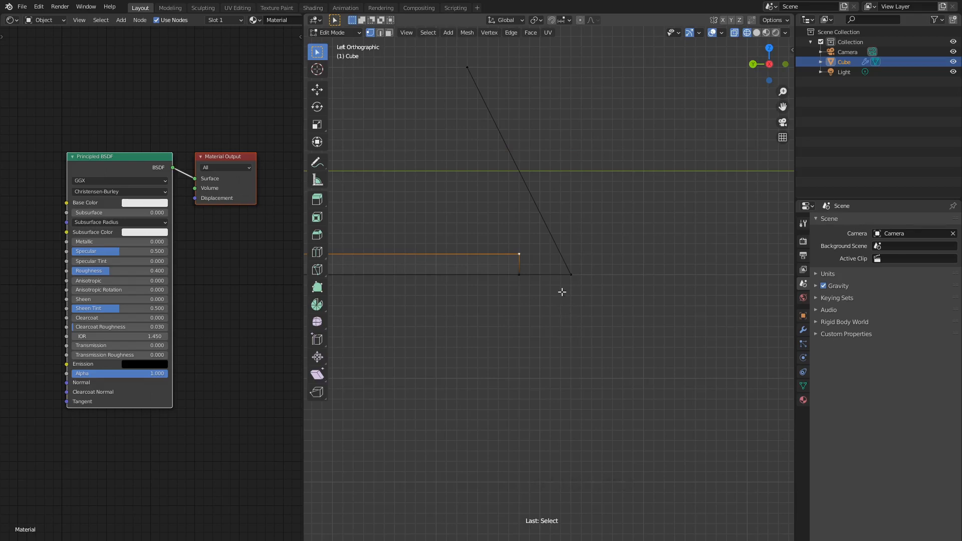
key(g)
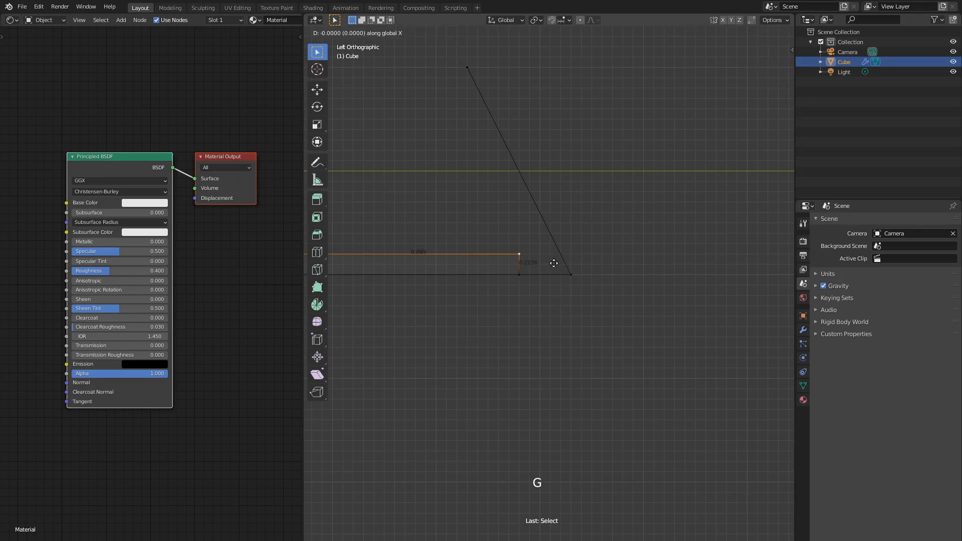
key(g)
click(539, 262)
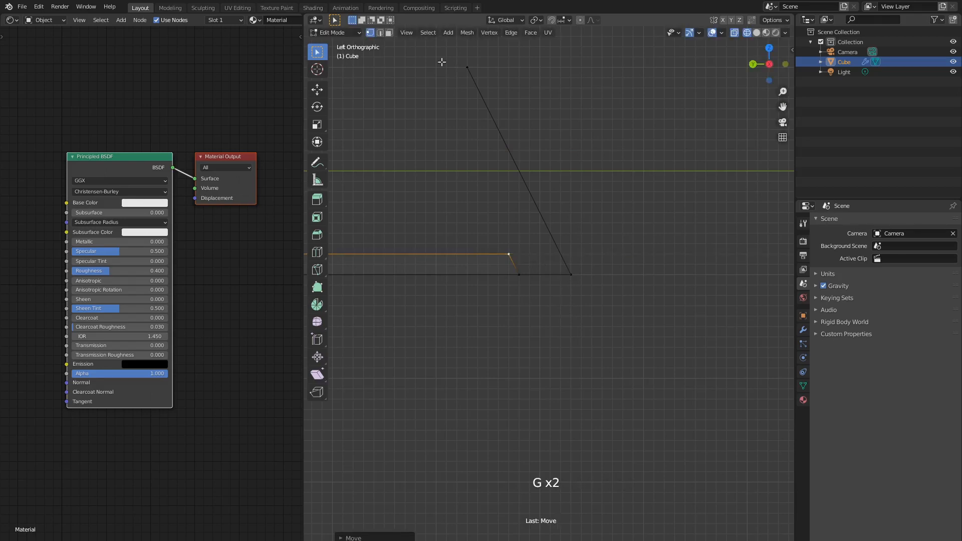
Extrude the short slanted side edge at the wide end about 0.5 units along negative Y.
click(380, 33)
click(512, 263)
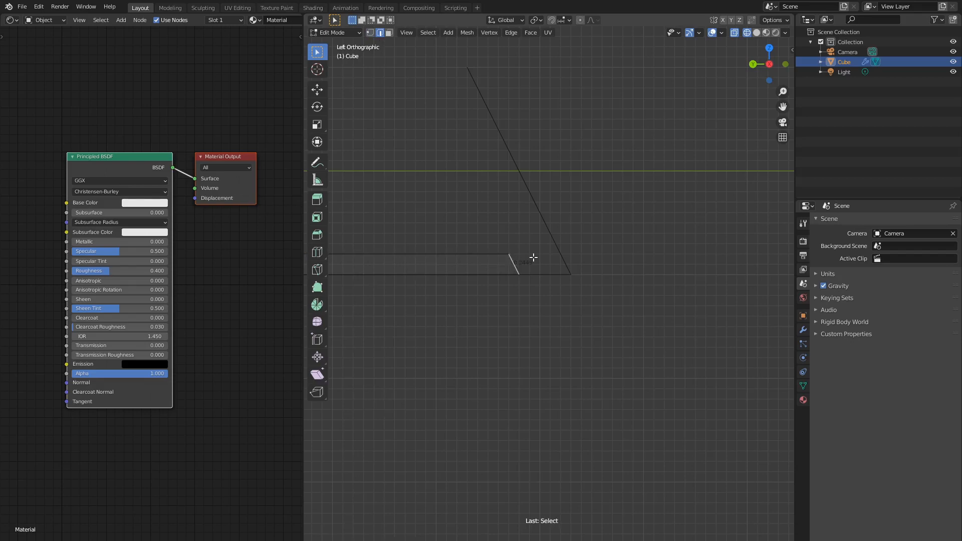
scroll(523, 261, up, 2)
key(e)
click(603, 259)
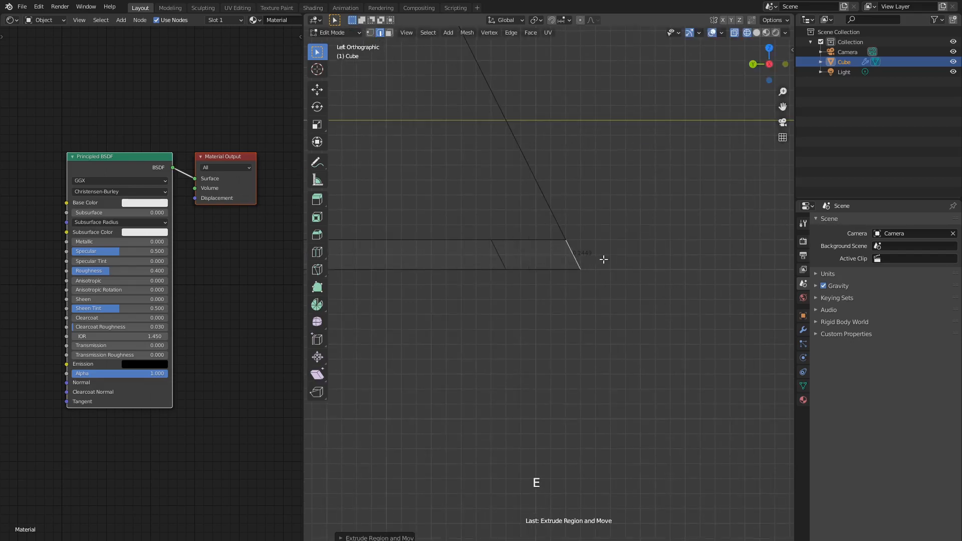
Move the upper vertex of the extruded edge about 0.1 units along Y and 0.2 units up along Z.
key(a)
key(a)
key(a)
key(b)
drag(543, 211, 590, 252)
key(g)
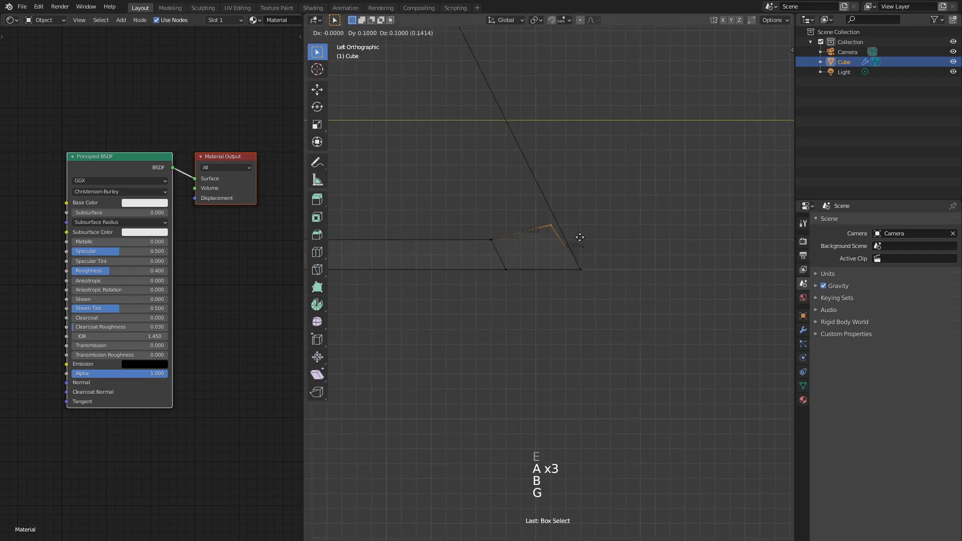
click(578, 225)
Move both vertices of the extruded edge about 0.5 units inward along X, aligning the lower one with the wide end's bottom corner.
scroll(584, 225, down, 4)
middle_drag(626, 306, 597, 319)
shift+click(405, 349)
key(g)
key(x)
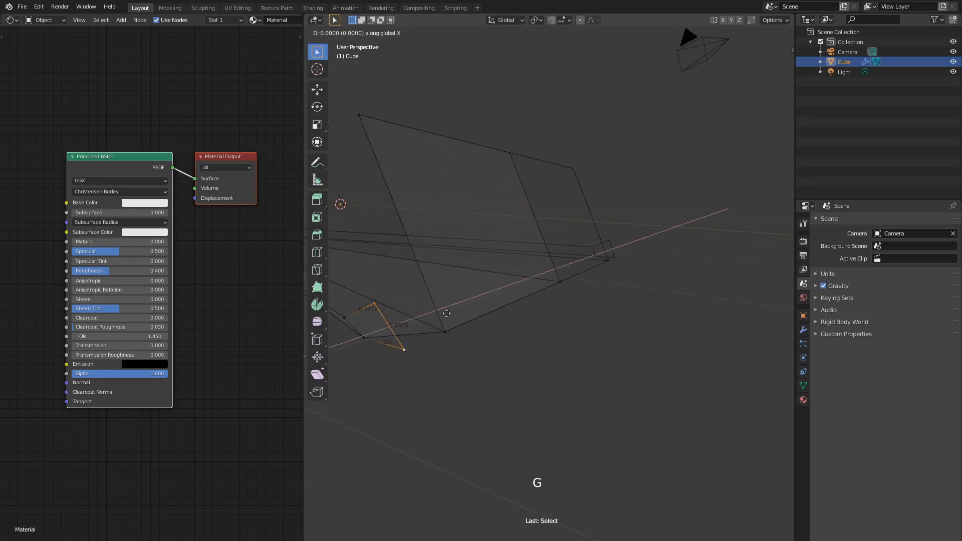
right_click(467, 299)
middle_drag(515, 324, 469, 338)
key(KP_7)
key(g)
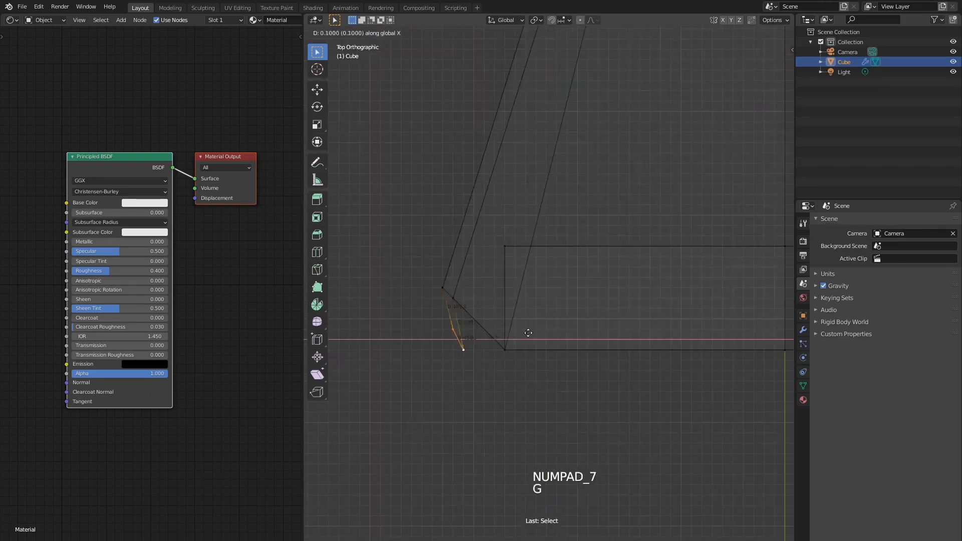
click(545, 331)
Move the upper vertex of the extruded edge about 0.1 units outward along X, and clear the selection.
middle_drag(545, 331, 543, 198)
key(KP_1)
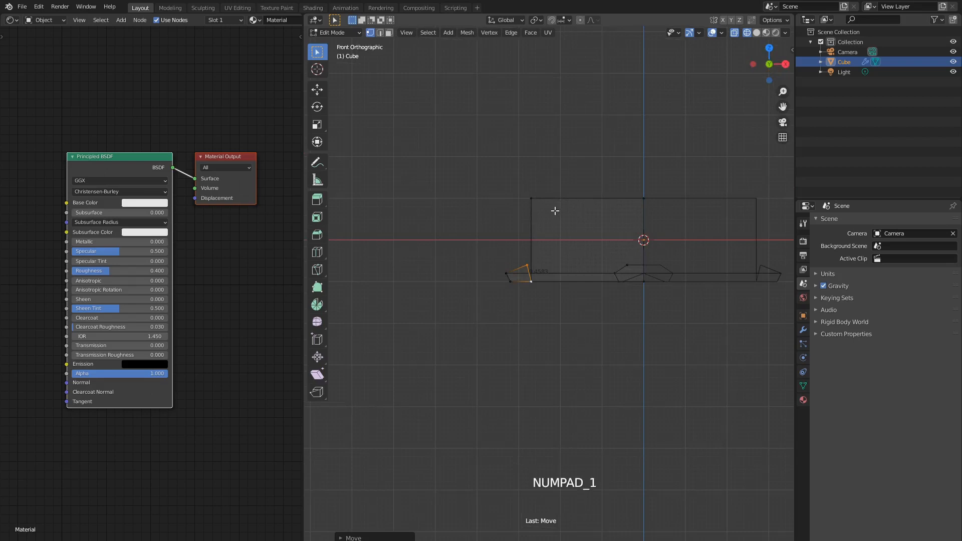
scroll(511, 222, up, 6)
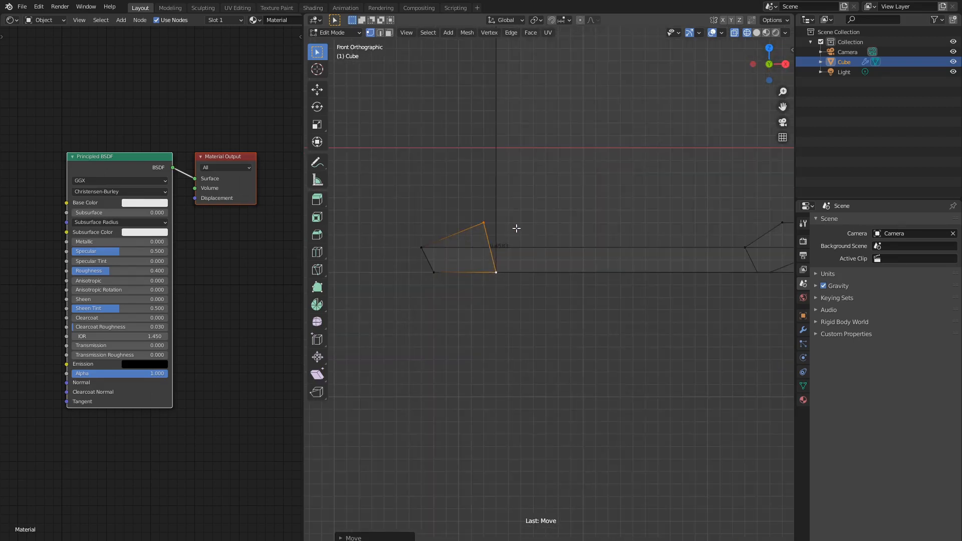
scroll(507, 212, up, 2)
key(g)
click(501, 208)
key(a)
key(a)
key(a)
scroll(501, 209, down, 6)
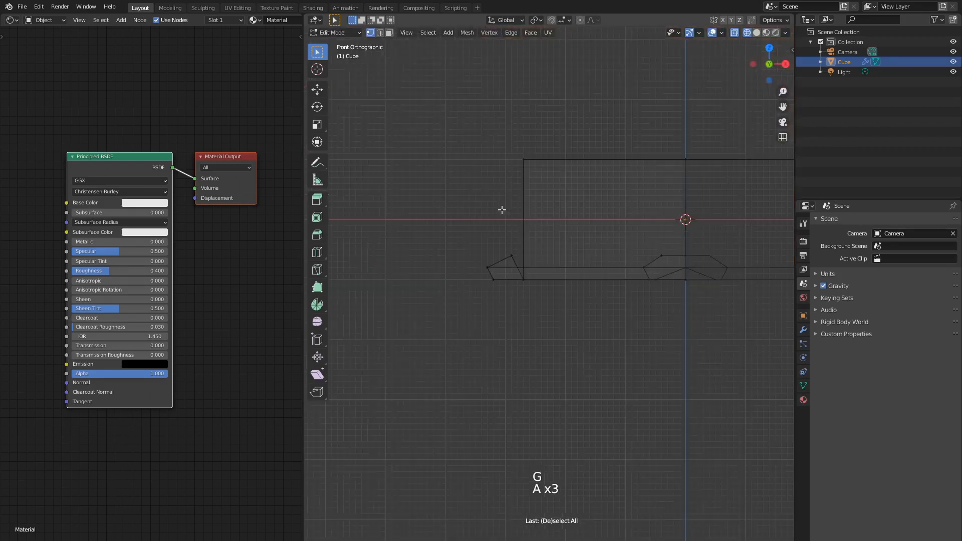
Move the top corner vertex of the wide end's upright face about 1.3 units inward along X.
scroll(501, 209, up, 3)
click(510, 72)
scroll(549, 112, down, 3)
shift+middle_drag(559, 148, 511, 210)
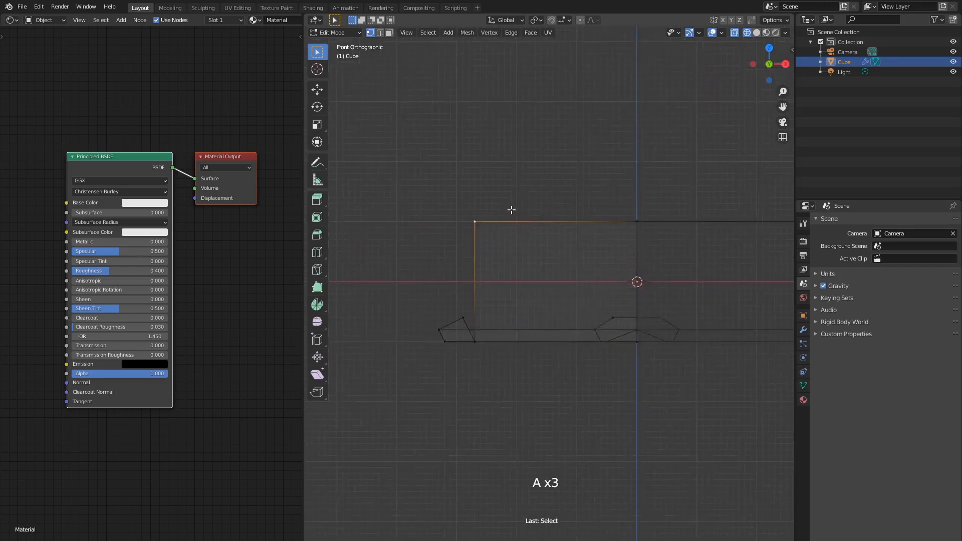
scroll(510, 209, up, 2)
key(g)
key(x)
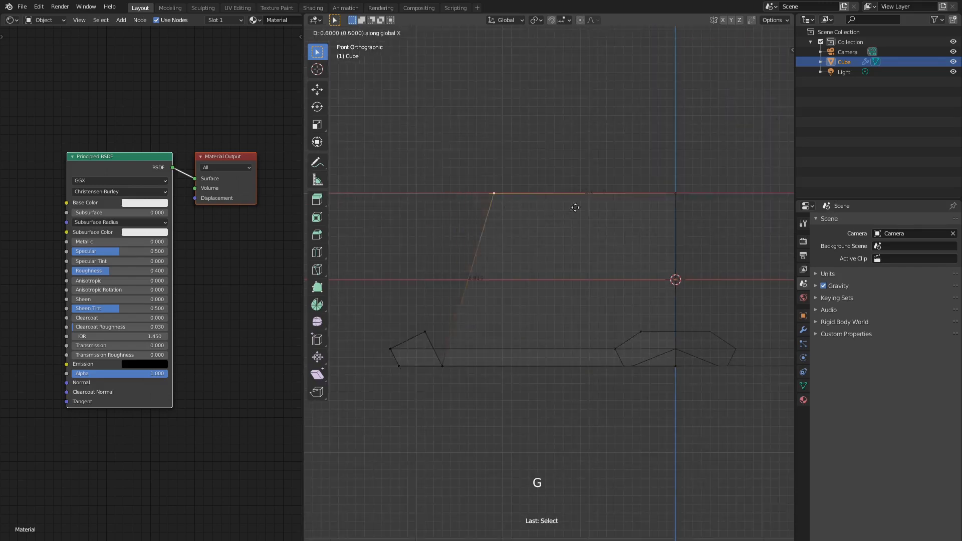
click(606, 206)
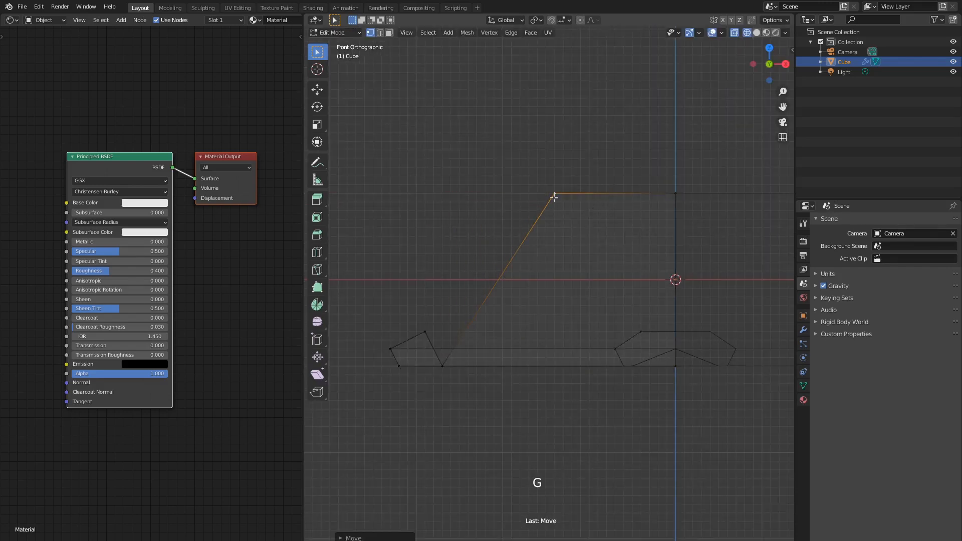
Replace the face's slanted outer edge with a new edge from the top corner vertex to the raised vertex of the extruded side edge.
click(519, 261)
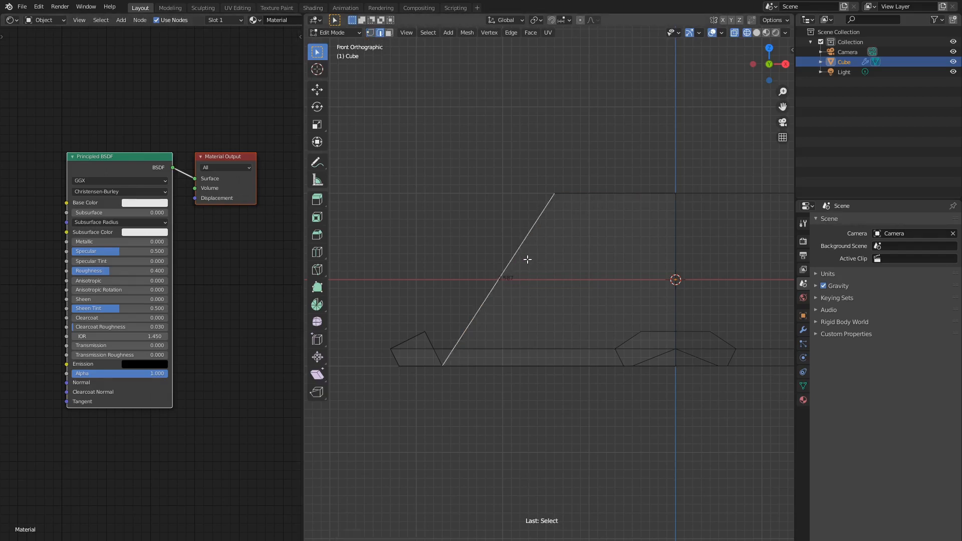
key(Delete)
click(521, 248)
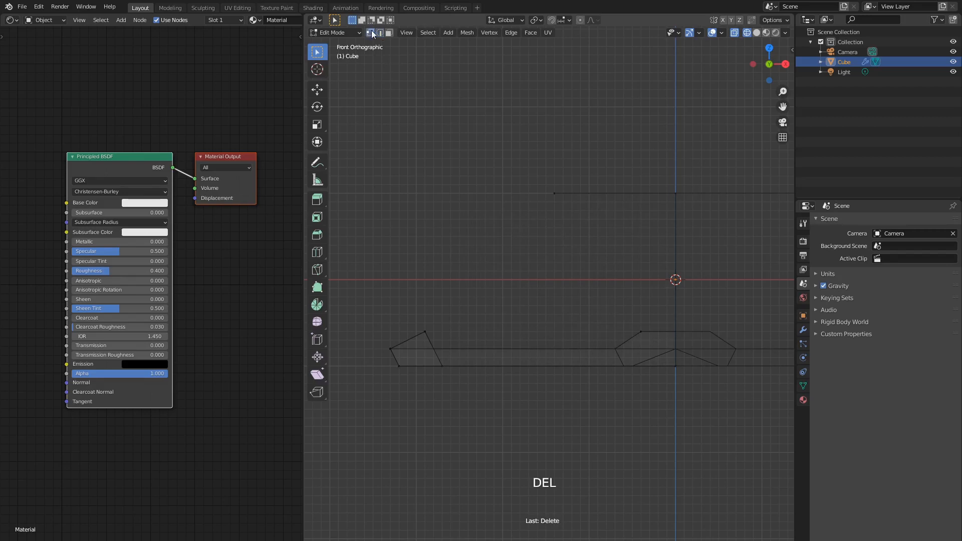
middle_drag(569, 196, 505, 323)
click(550, 228)
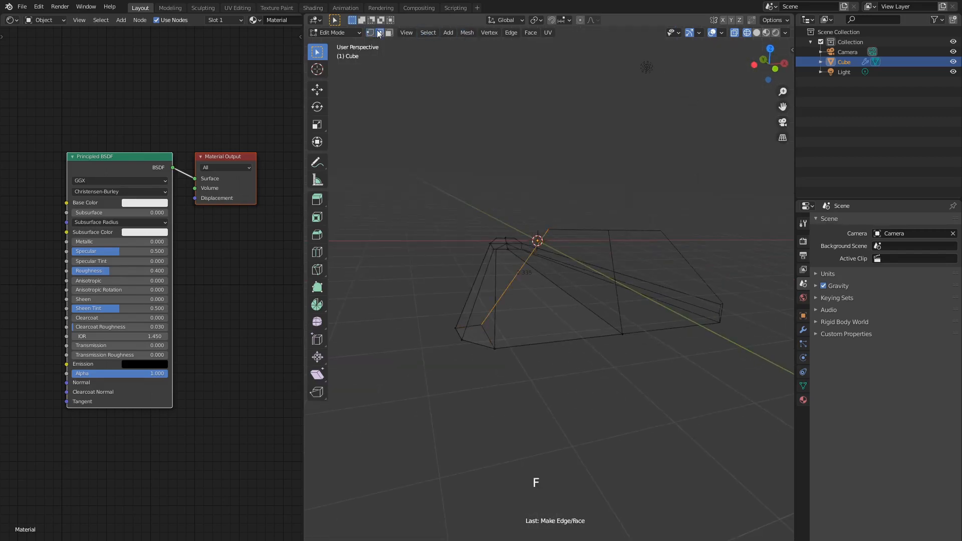
Delete the vertical centre edge at the wide end and select the new slanted edge.
click(618, 254)
key(Delete)
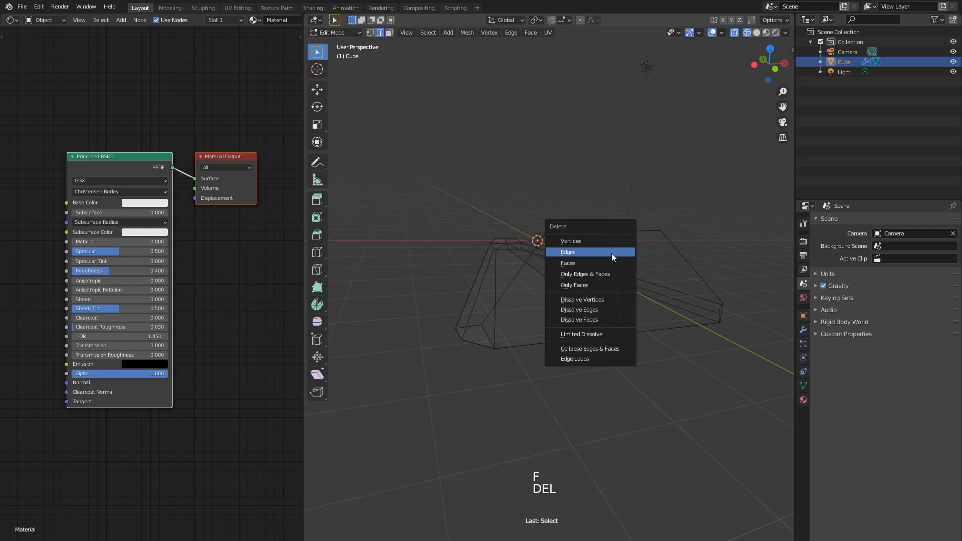
click(611, 253)
click(500, 290)
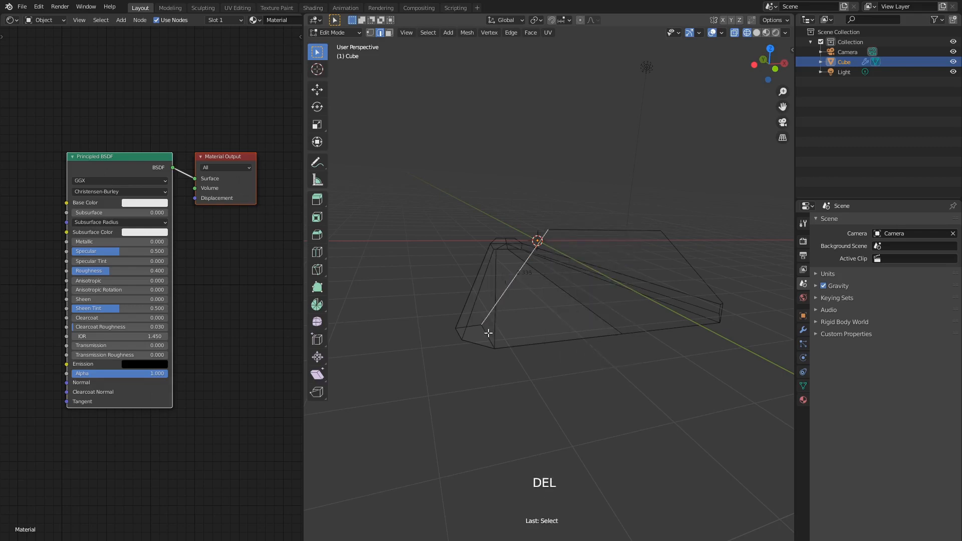
Extrude the wide end's slanted outer edge and move the new edge inward along X to the mirror centre plane.
shift+click(488, 333)
middle_drag(522, 322, 499, 334)
key(e)
right_click(504, 309)
key(g)
key(x)
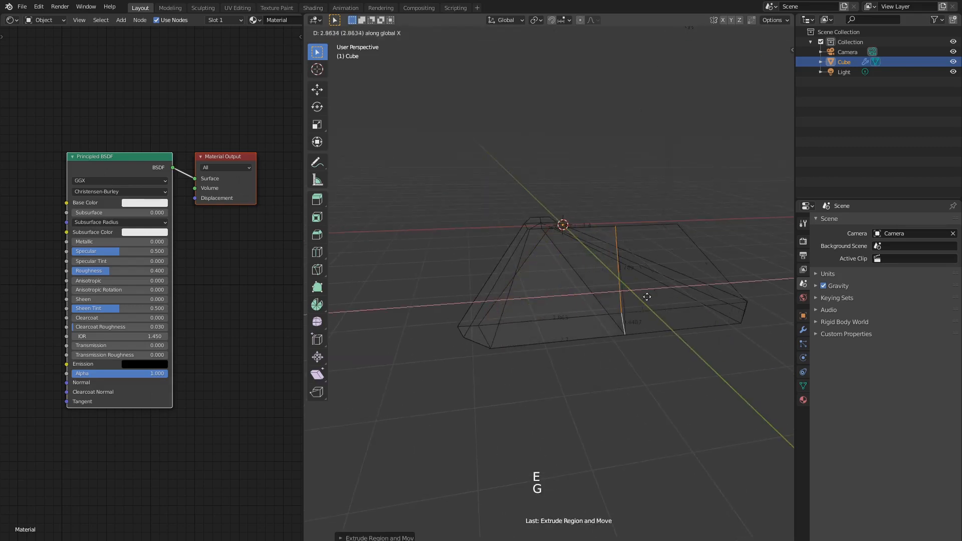
click(647, 296)
middle_drag(687, 296, 608, 320)
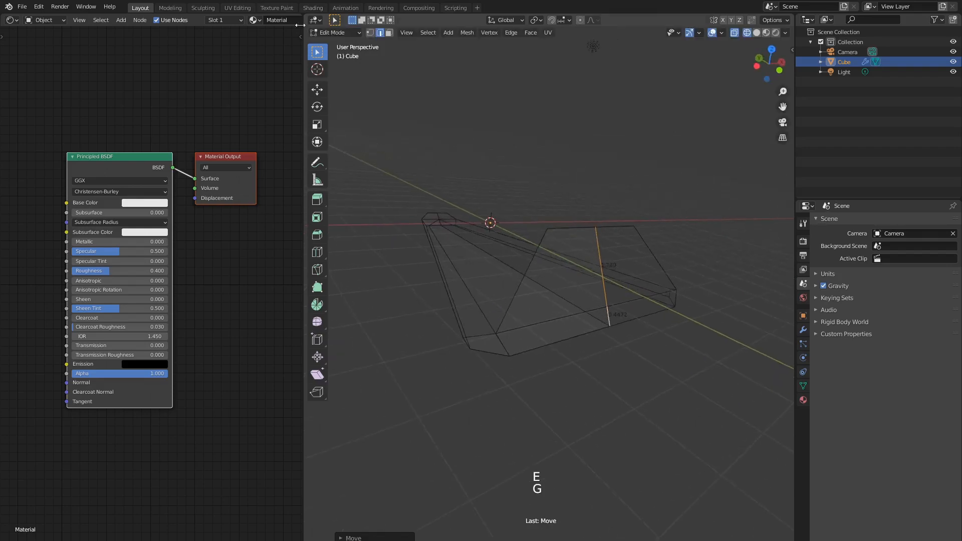
Extrude the narrow end's top edge and move it about 3.5 units along Y toward the wide end.
click(369, 33)
middle_drag(365, 320, 466, 348)
key(a)
key(a)
key(a)
click(403, 329)
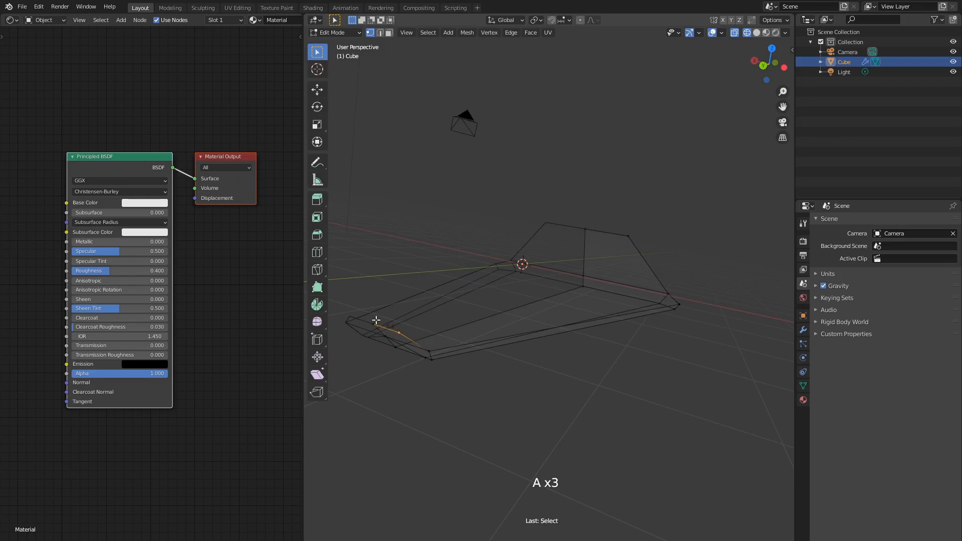
key(KP_1)
key(KP_3)
key(ctrl+KP_3)
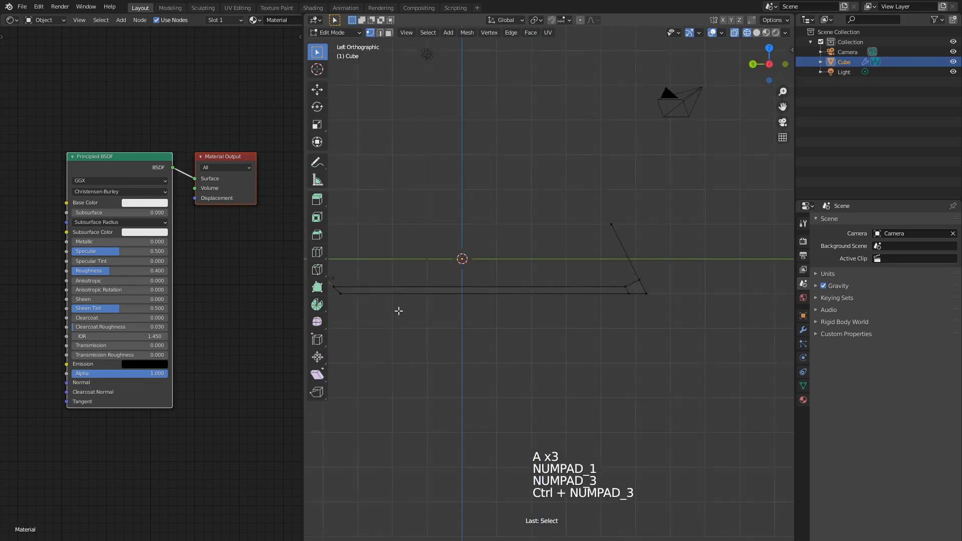
shift+middle_drag(403, 333, 496, 343)
scroll(455, 313, up, 2)
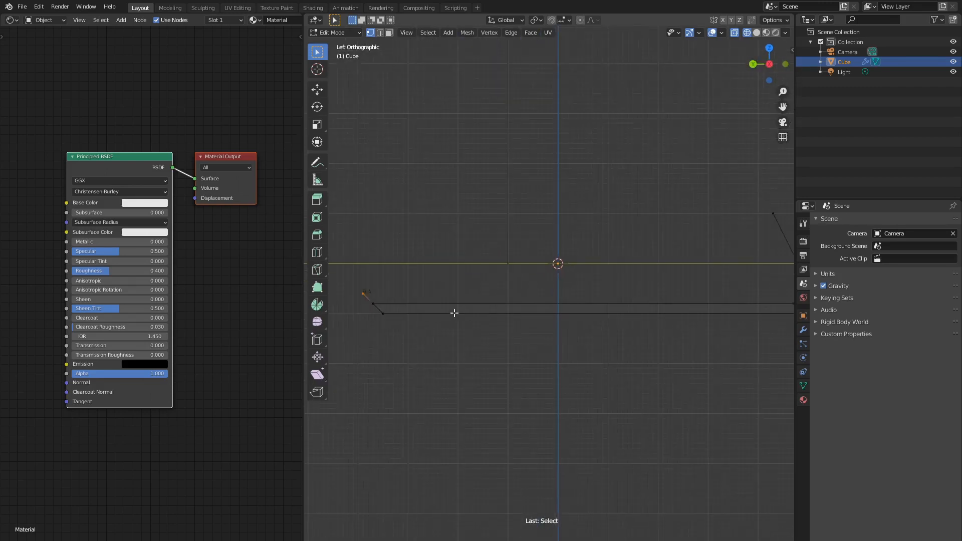
key(e)
click(419, 289)
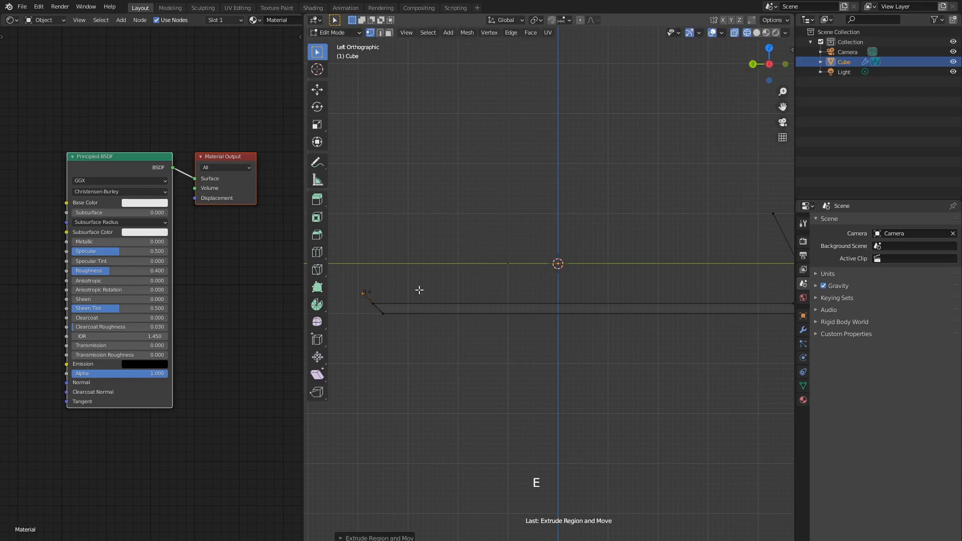
key(g)
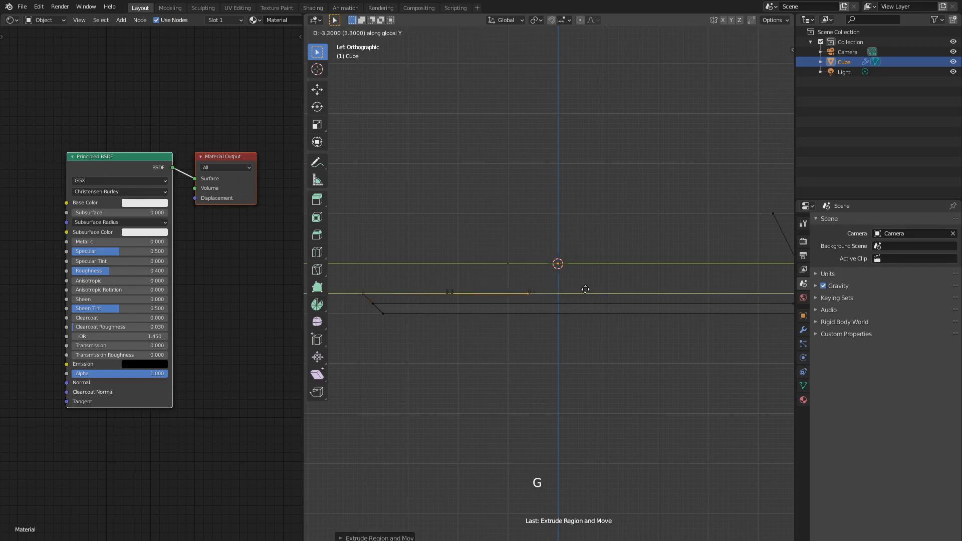
click(593, 290)
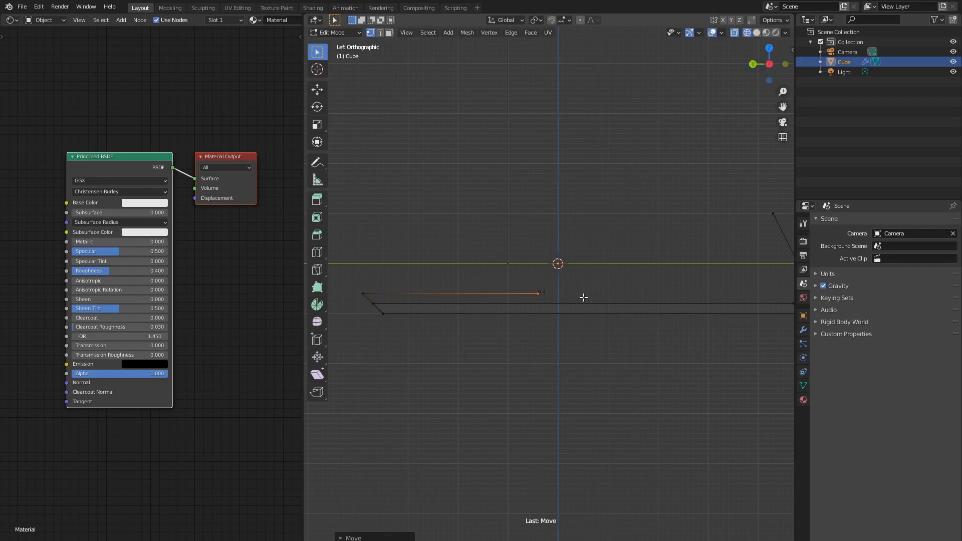
Raise the extruded edge about 1.2 units along Z.
shift+middle_drag(576, 297, 575, 337)
key(g)
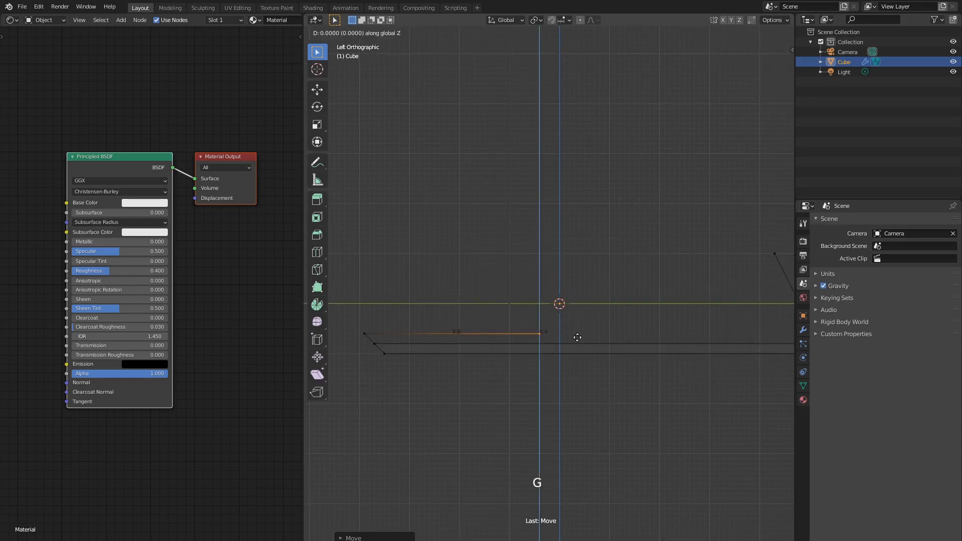
click(574, 284)
Fill the roof face between the raised edge and the wide end's top edge.
scroll(575, 281, down, 1)
scroll(575, 280, up, 1)
shift+middle_drag(575, 280, 597, 296)
click(380, 32)
click(698, 264)
key(f)
key(a)
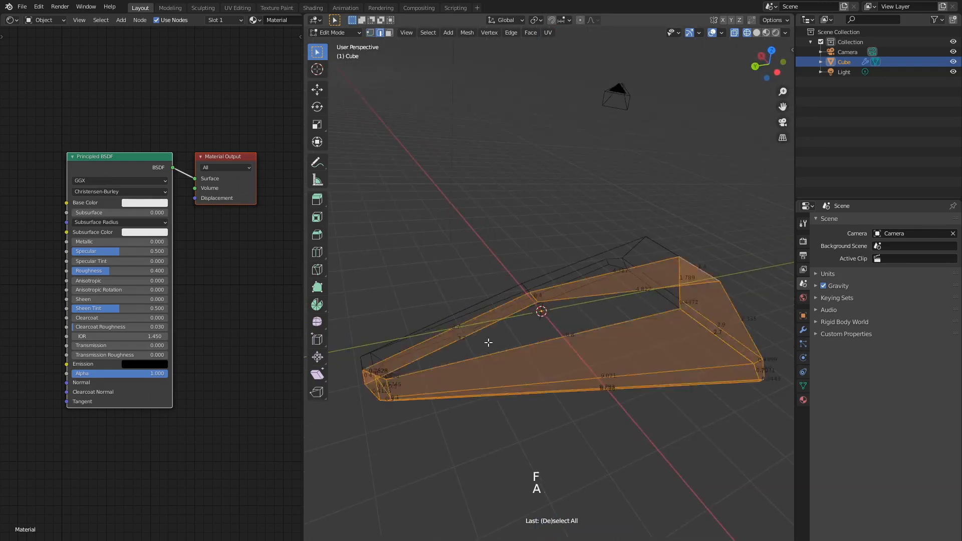
Fill the narrow strip along the lower side between the short corner edges of the narrow and wide ends.
key(a)
key(a)
click(485, 341)
middle_drag(467, 374, 545, 322)
click(450, 353)
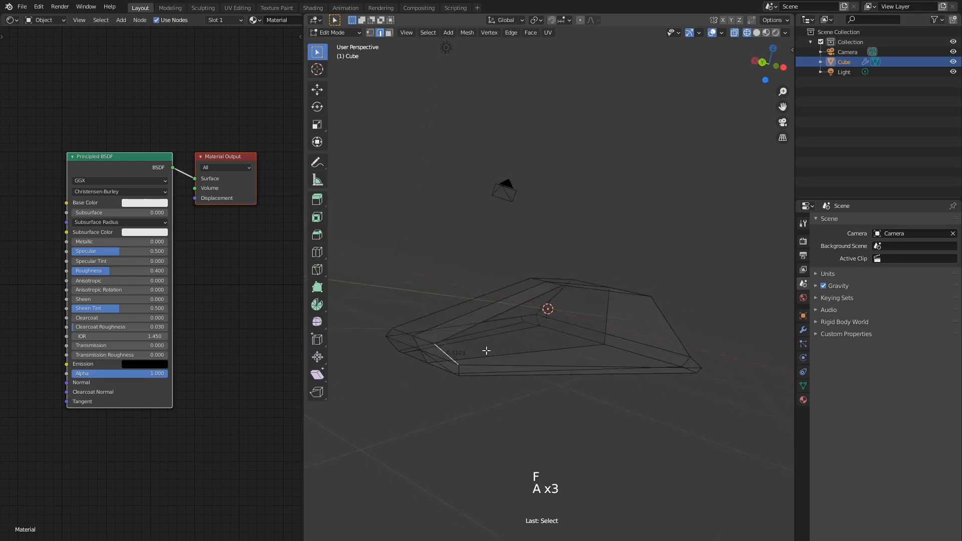
shift+click(696, 363)
key(f)
key(a)
Fill the large side face between the wide end's slanted edge and the roof's outer edge, and clear the selection.
click(671, 328)
click(513, 347)
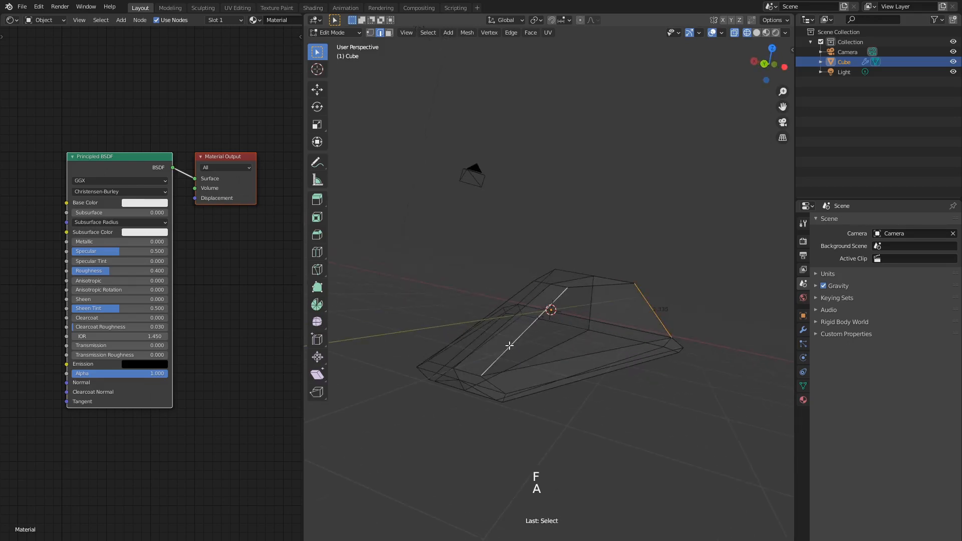
key(a)
key(a)
Show the hull from the left in solid shading and select all of its faces.
middle_drag(580, 371, 537, 354)
key(KP_1)
key(KP_3)
key(ctrl+KP_3)
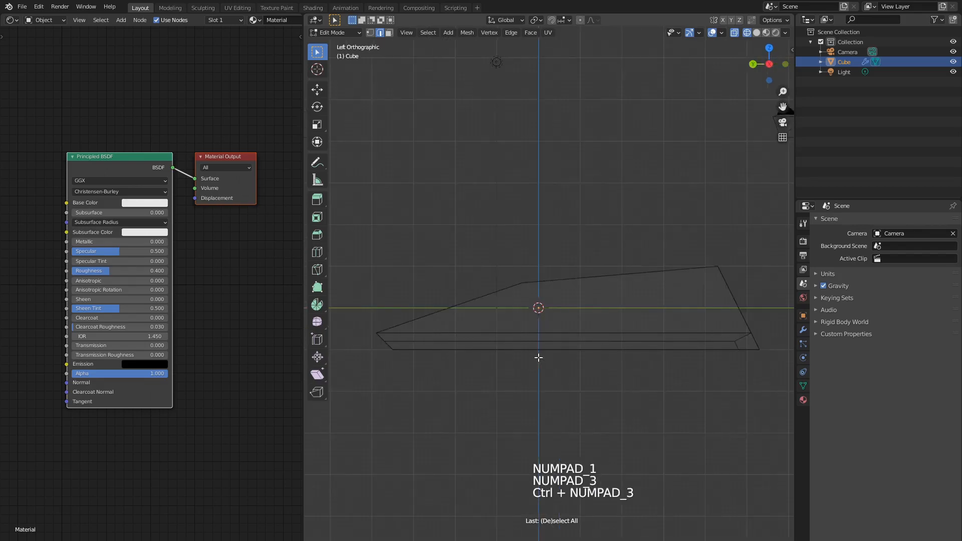
click(370, 33)
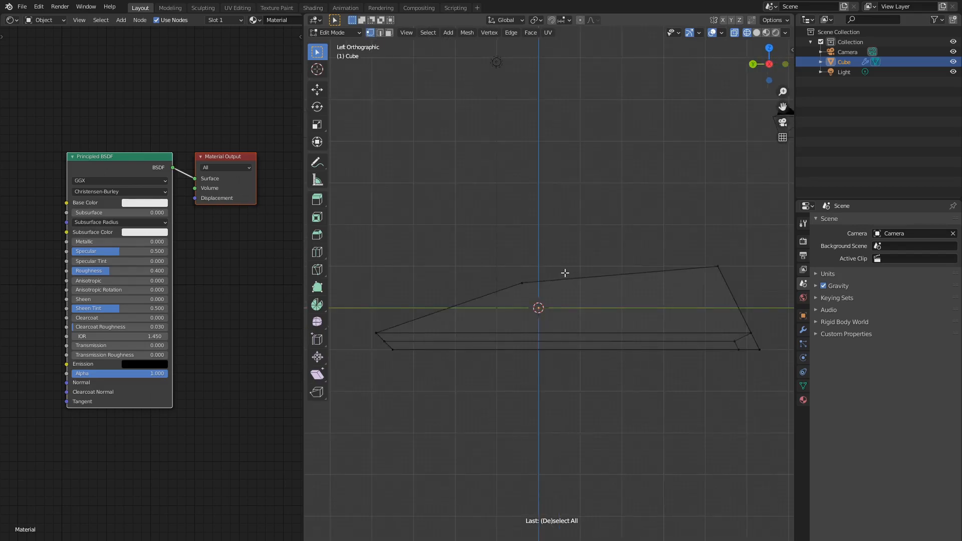
shift+middle_drag(565, 273, 582, 273)
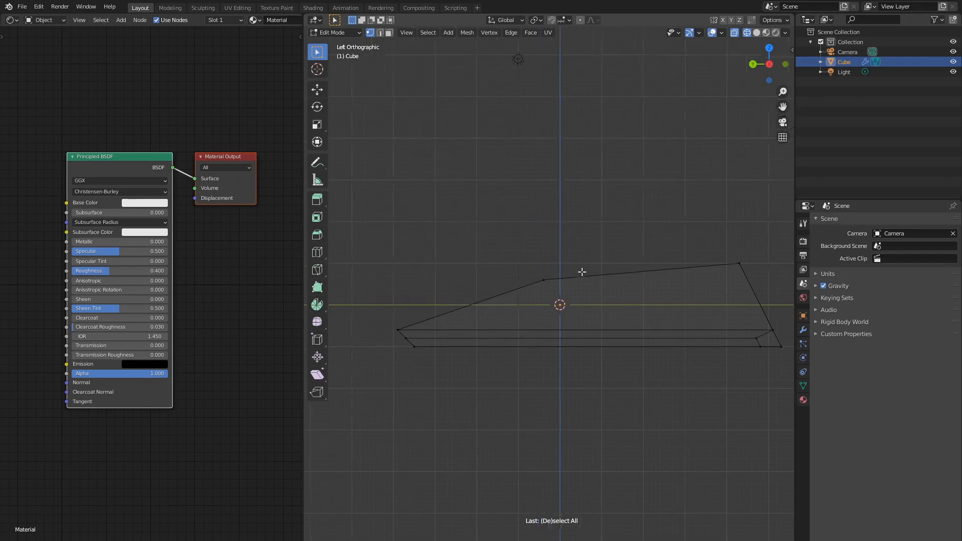
scroll(581, 273, up, 2)
key(z)
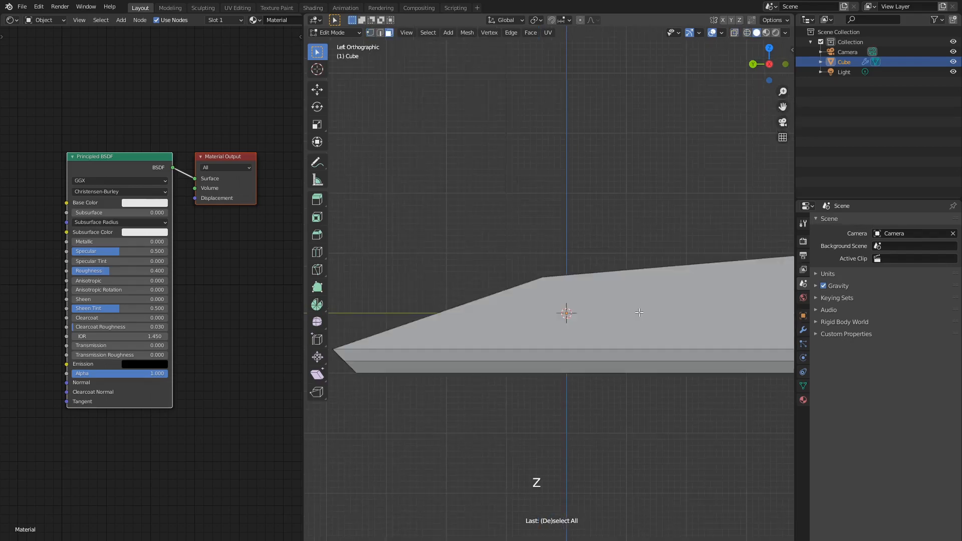
key(a)
key(a)
key(a)
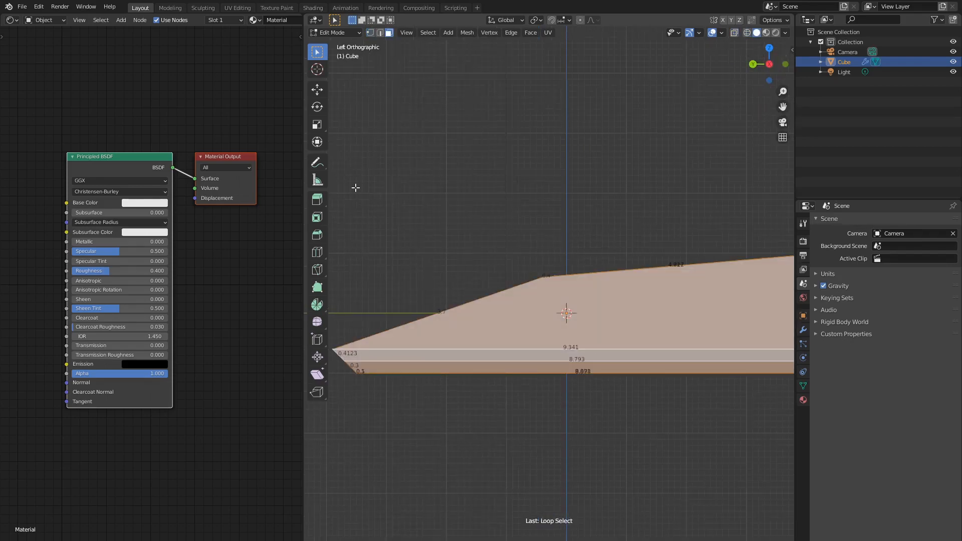
Turn off Occlude Geometry for the Knife tool and cut a slanted line from the bottom edge to the roof edge just behind the roof's bend.
click(317, 271)
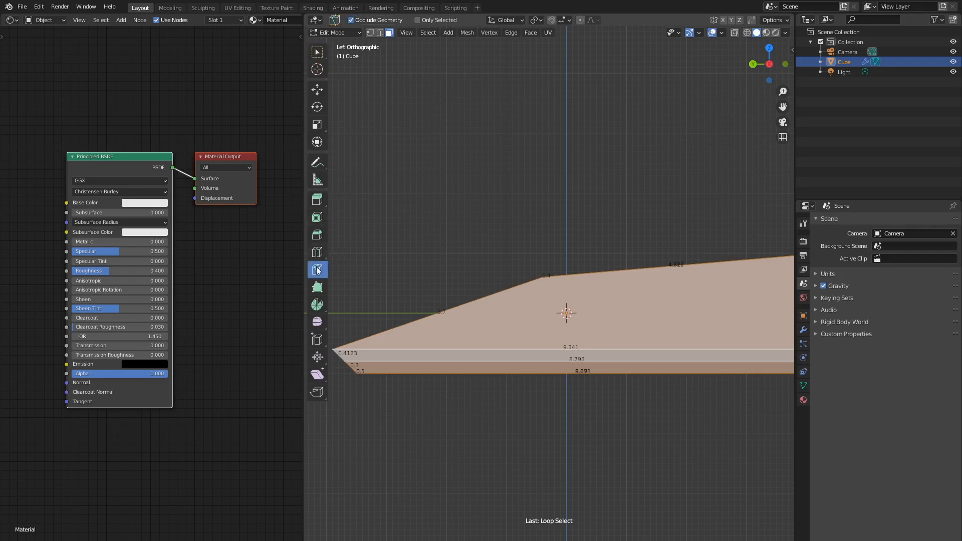
click(790, 51)
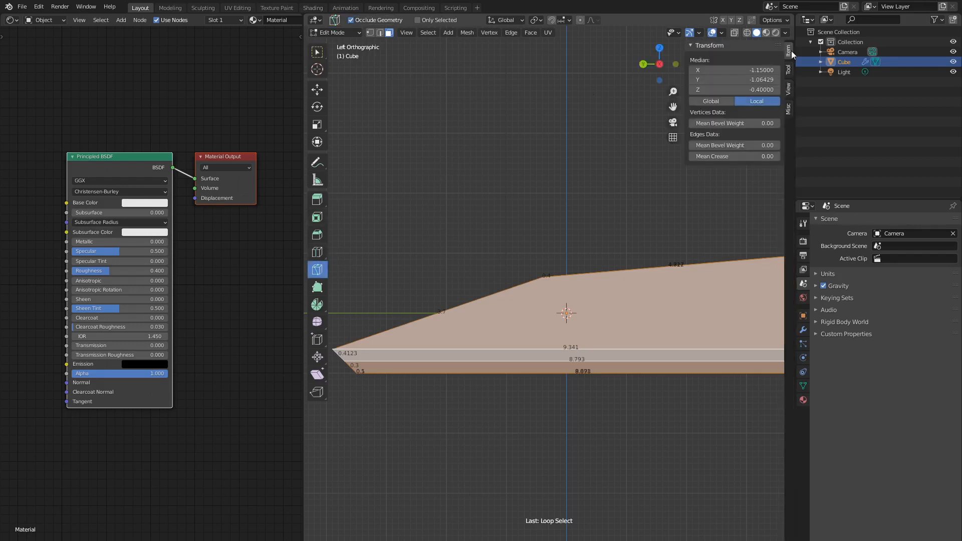
click(788, 70)
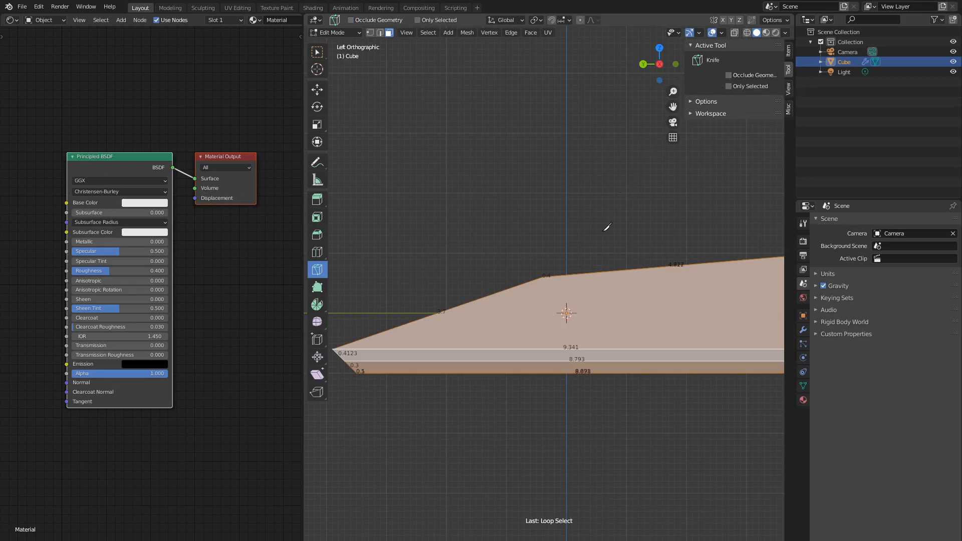
scroll(599, 248, up, 2)
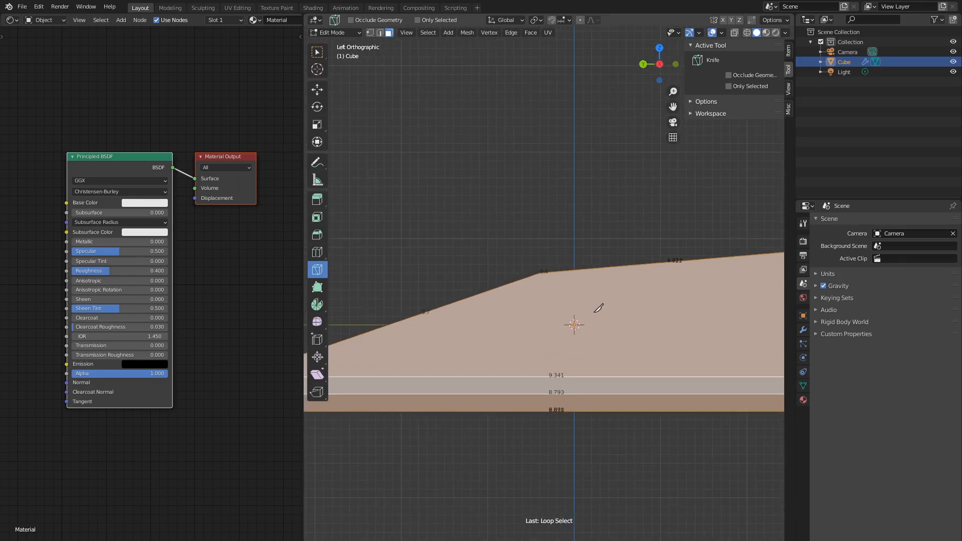
click(539, 411)
click(618, 250)
key(Return)
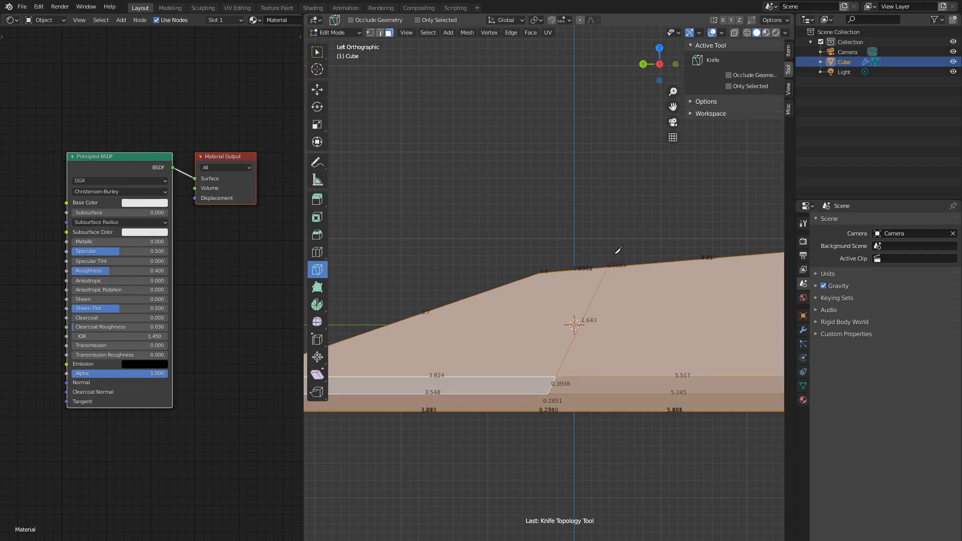
Knife a second slanted line from the bottom edge to the roof edge, about 2.3 units closer to the wide end.
shift+middle_drag(671, 242, 548, 238)
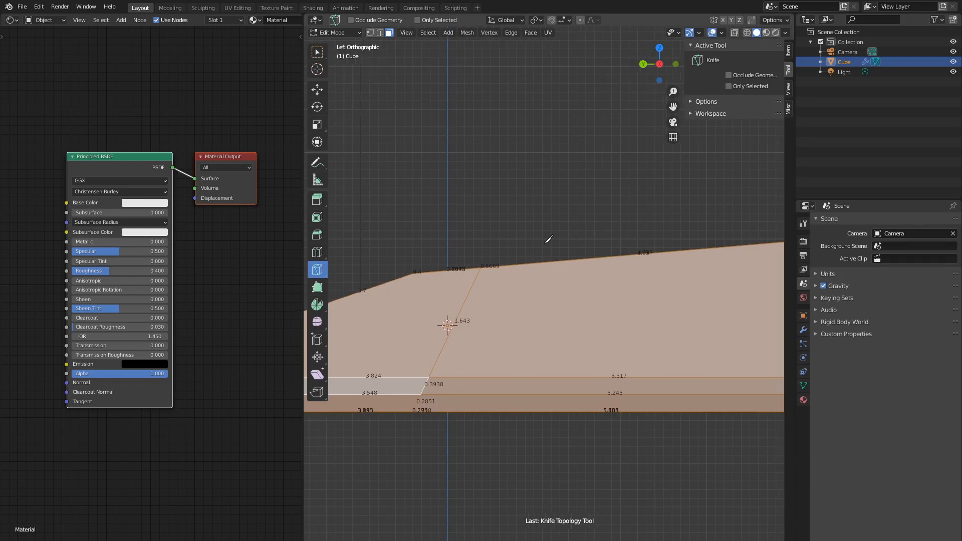
click(610, 412)
click(670, 252)
key(Return)
scroll(629, 264, down, 3)
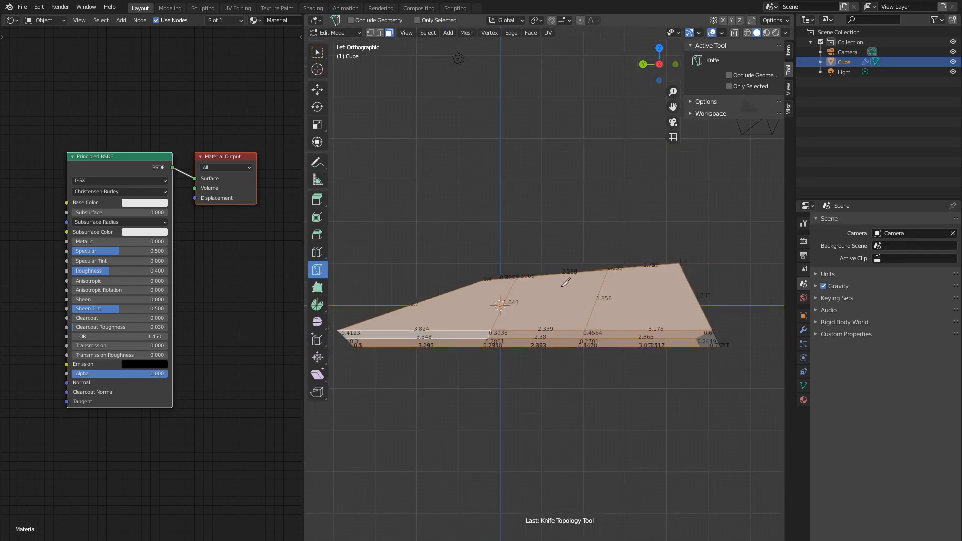
Add a centred lengthwise loop cut around the raised upper shell, halfway between its lower and roof edges.
key(a)
key(a)
key(a)
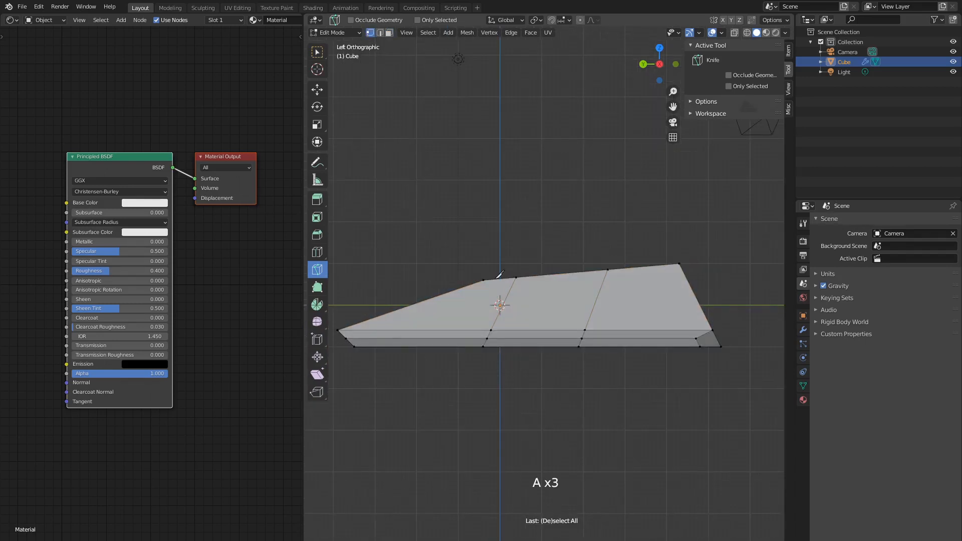
key(Escape)
key(a)
key(a)
key(a)
key(ctrl+r)
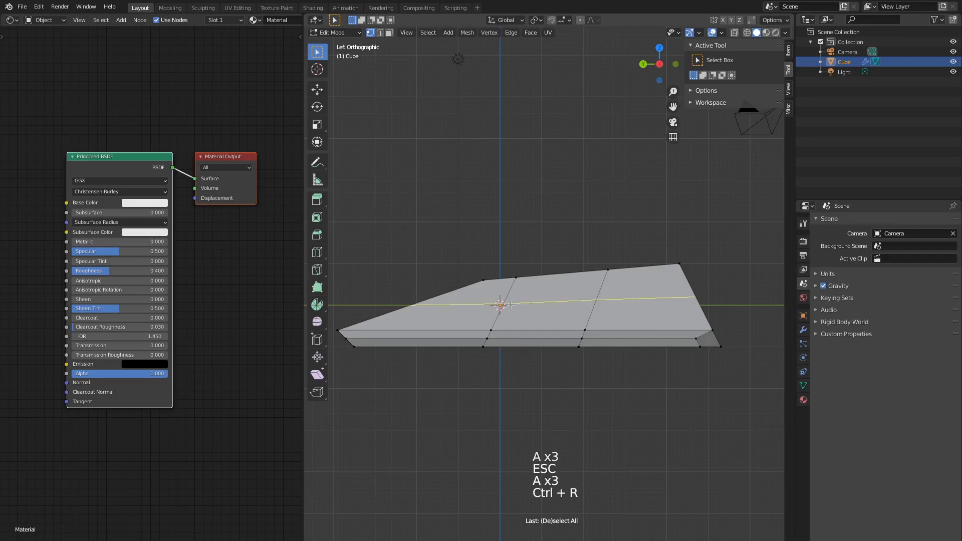
click(510, 303)
right_click(511, 304)
Apply smooth shading to all faces of the mesh.
key(a)
key(a)
key(a)
middle_drag(534, 315, 622, 335)
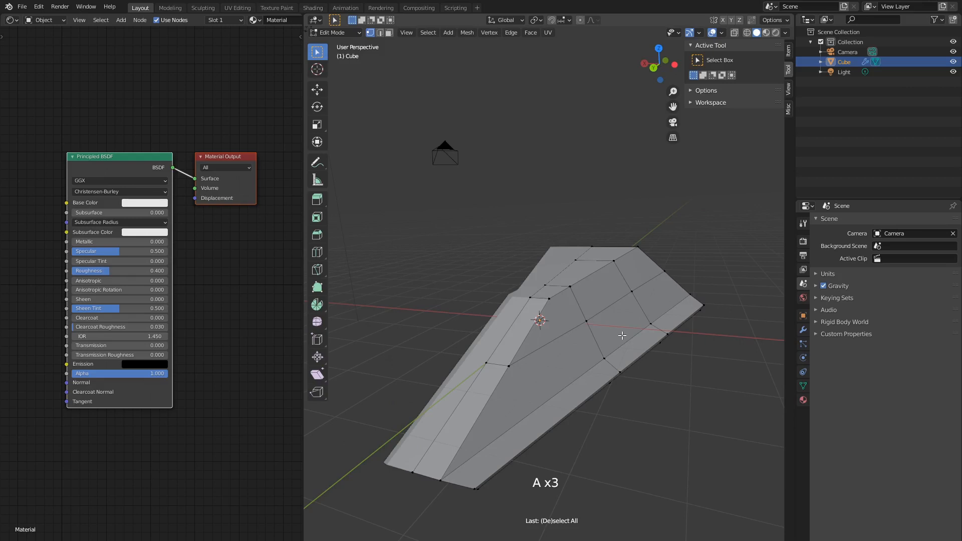
key(a)
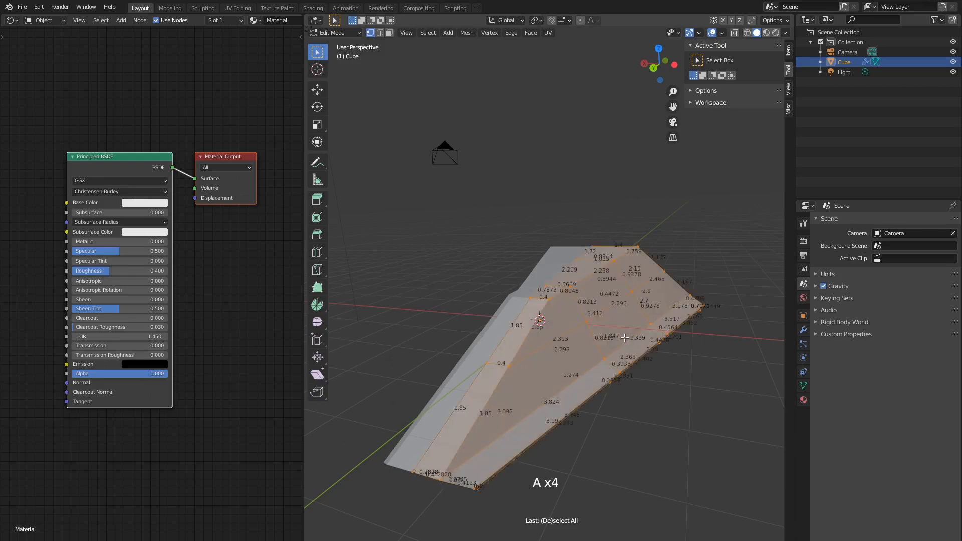
click(465, 34)
mouse_move(501, 207)
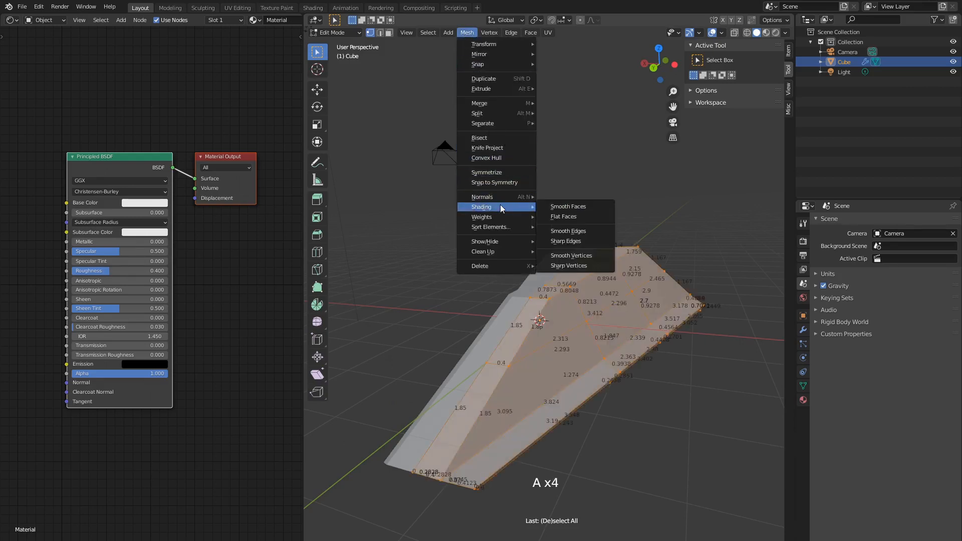
click(551, 208)
Recalculate the mesh's normals outward and merge its vertices by distance.
click(466, 33)
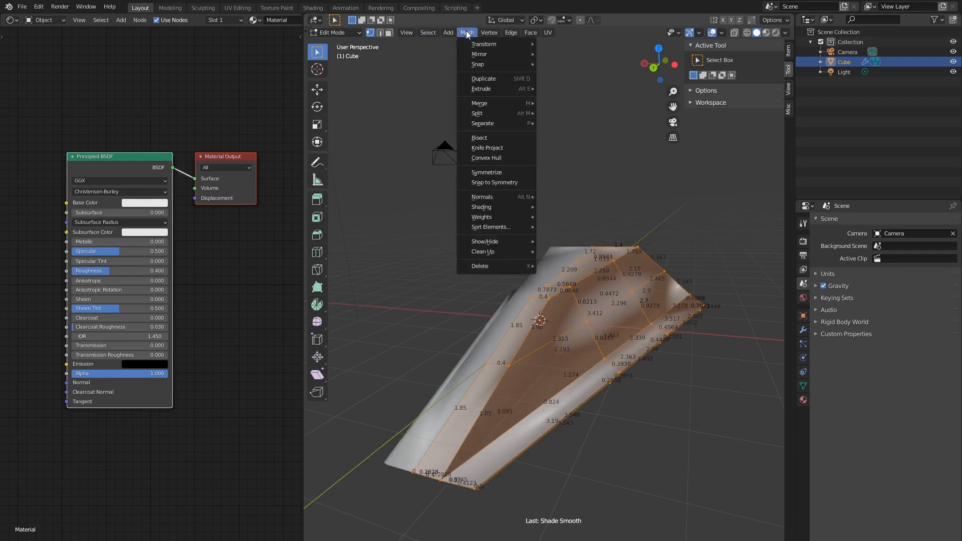
mouse_move(504, 196)
click(557, 205)
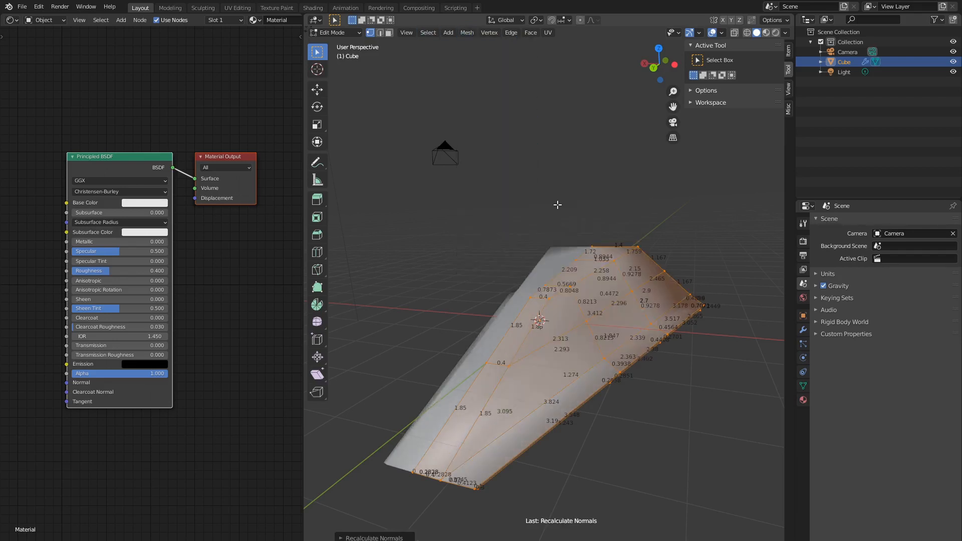
key(w)
mouse_move(575, 245)
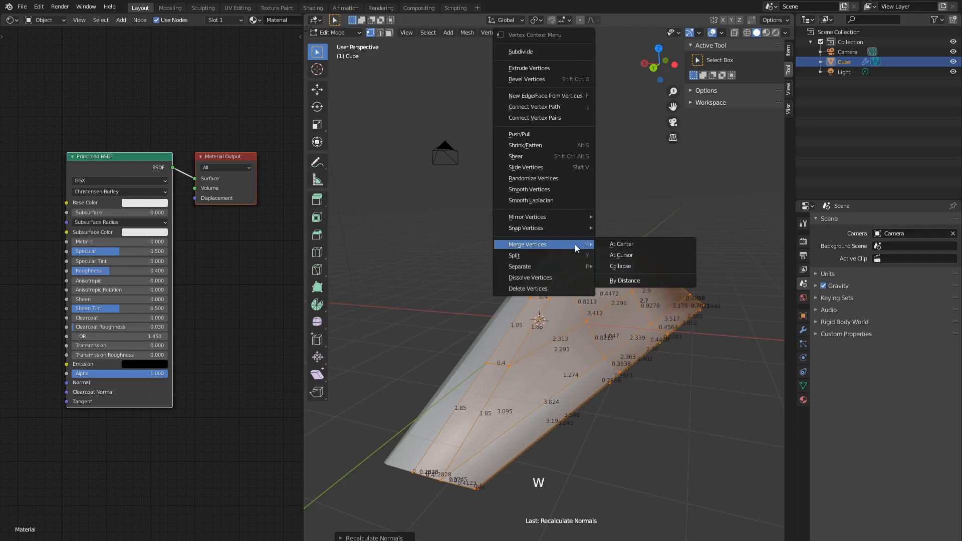
click(628, 280)
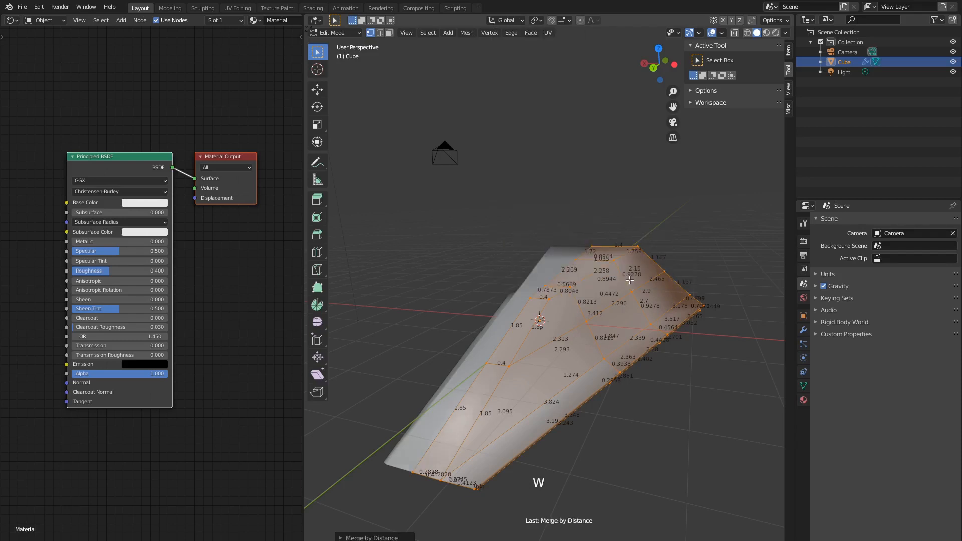
Enable Auto Smooth at 30° for the mesh's normals and deselect the whole mesh.
click(803, 385)
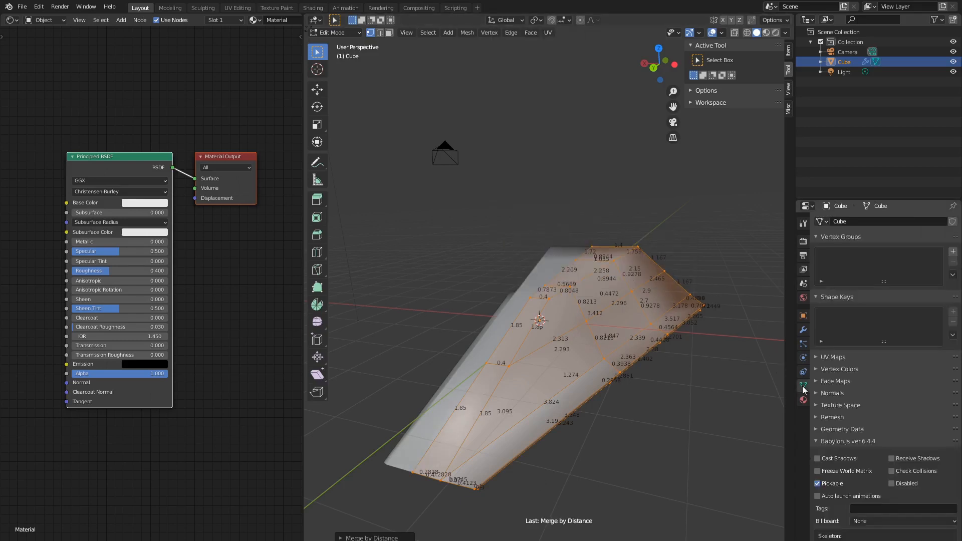
click(823, 385)
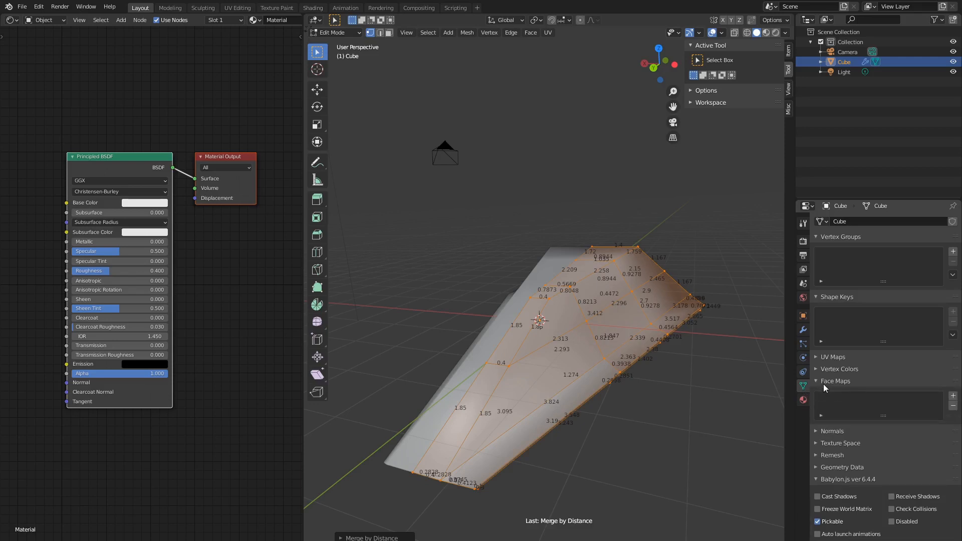
click(822, 383)
click(826, 393)
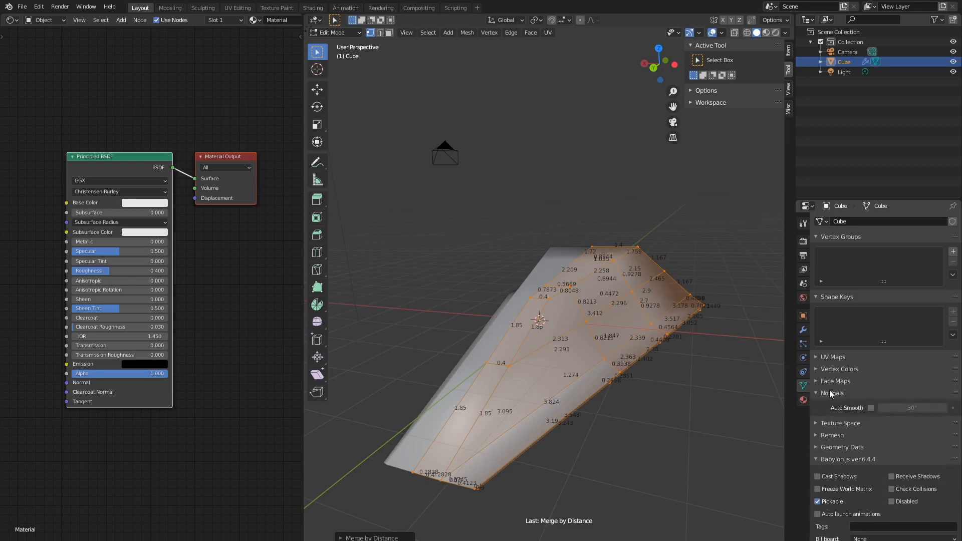
click(870, 408)
key(a)
key(a)
key(a)
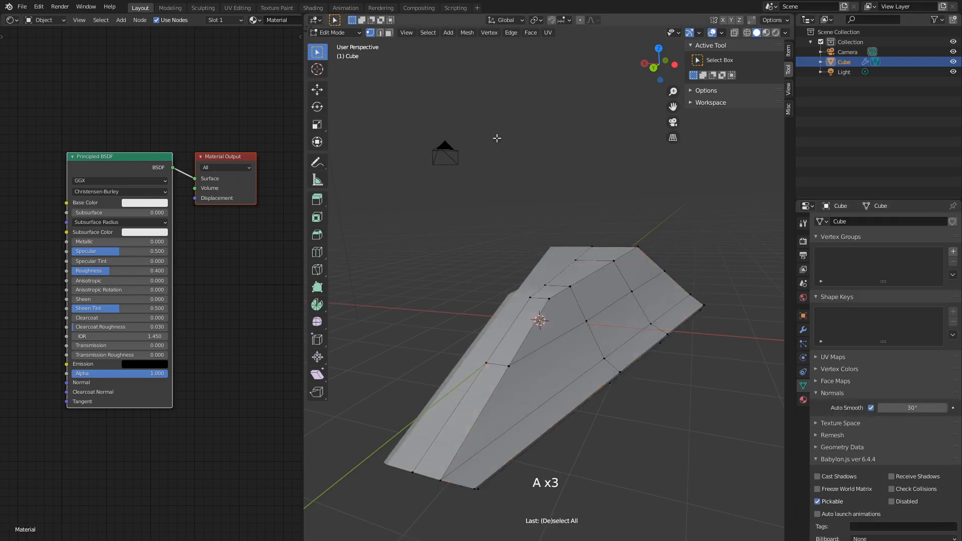
Inset the upper side face beneath the roof's slanted edge by about 0.11.
mouse_move(630, 299)
middle_down()
mouse_move(621, 326)
mouse_move(555, 345)
mouse_move(621, 304)
middle_up()
scroll(621, 304, up, 4)
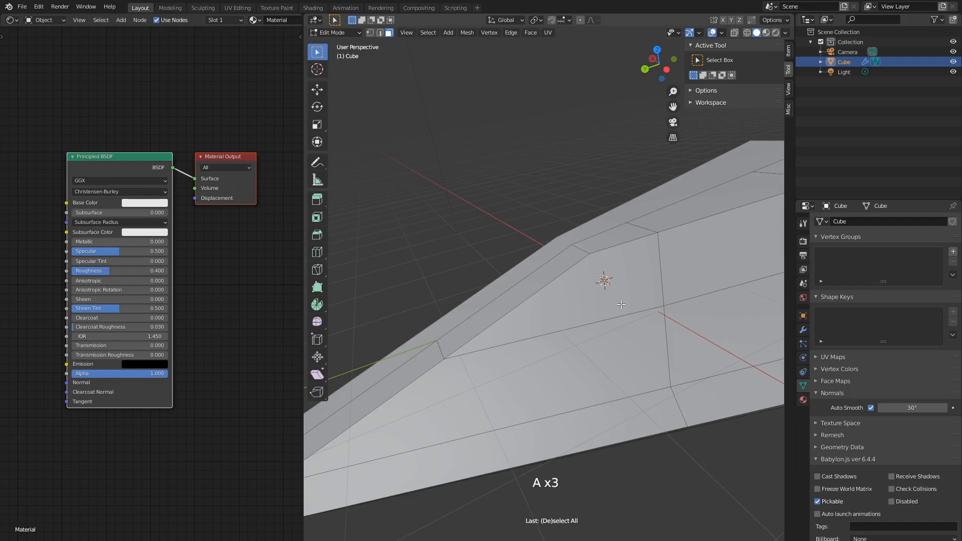
scroll(621, 304, up, 1)
click(608, 293)
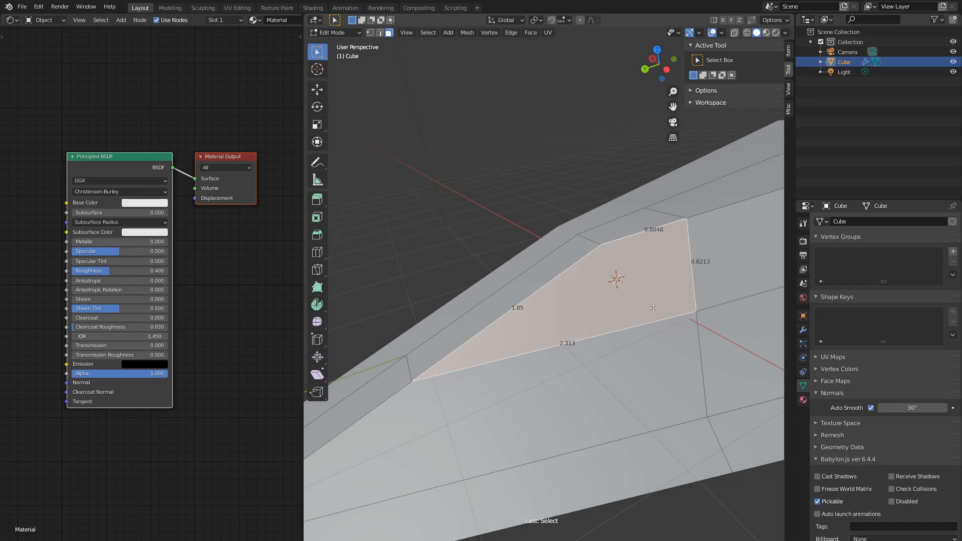
key(i)
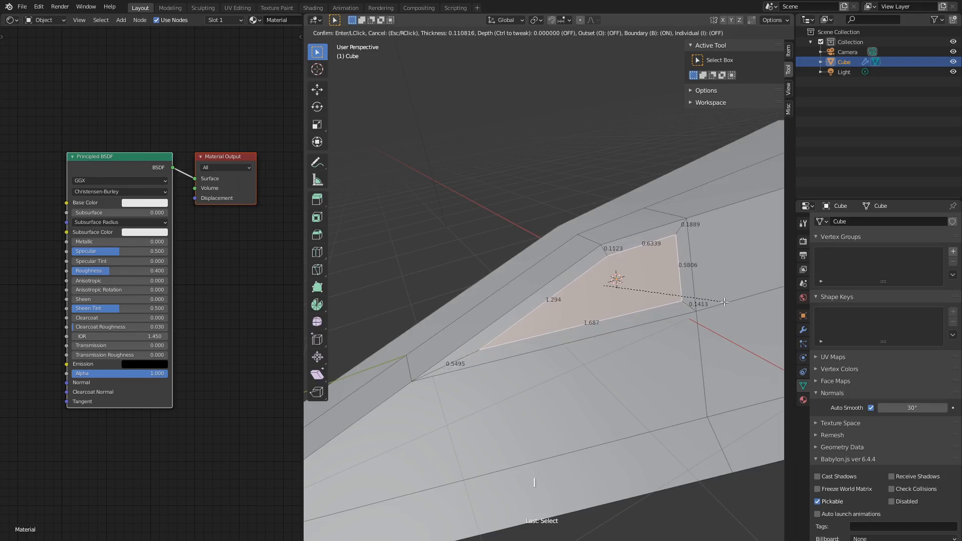
click(725, 302)
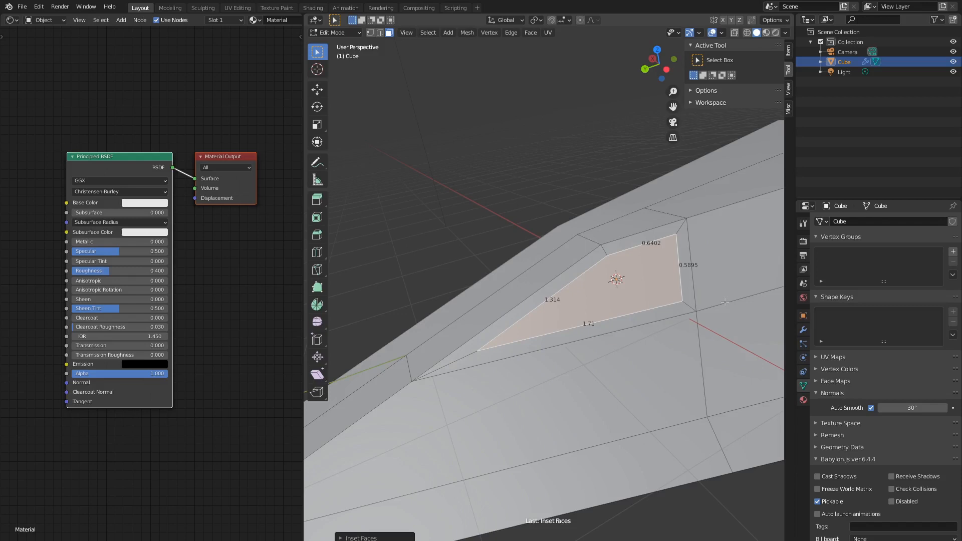
Inset the narrow 0.4 by 1.85 sloped roof face beside the centre line by about 0.11.
middle_drag(725, 302, 601, 331)
click(569, 338)
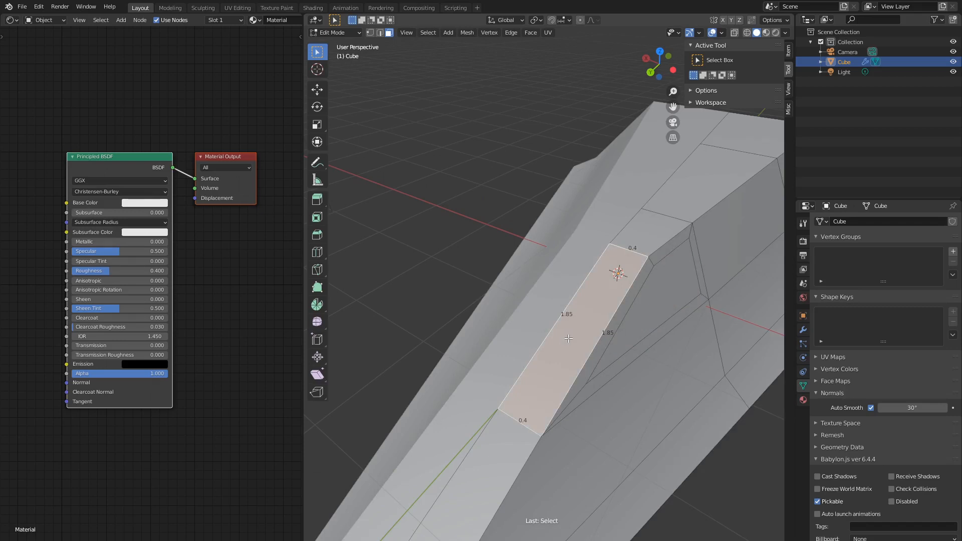
scroll(644, 356, up, 2)
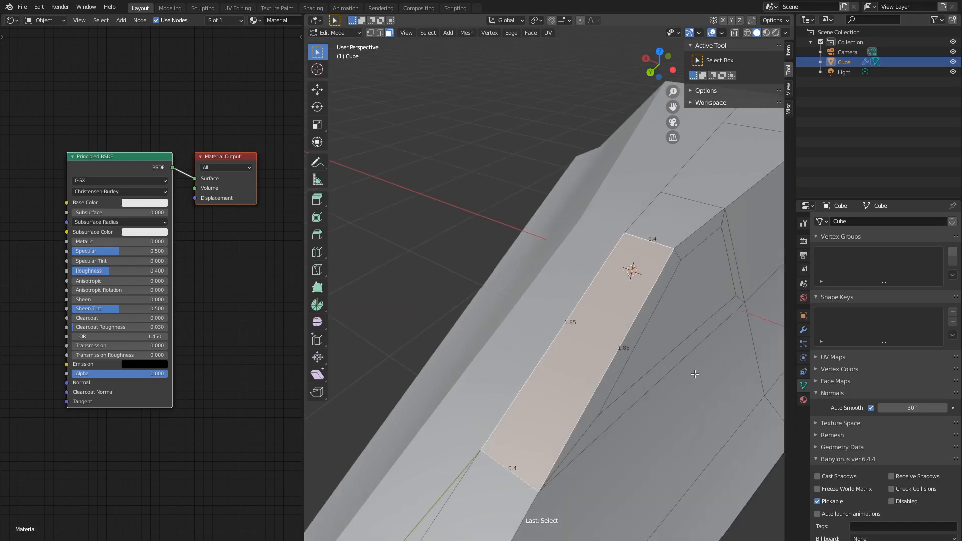
key(i)
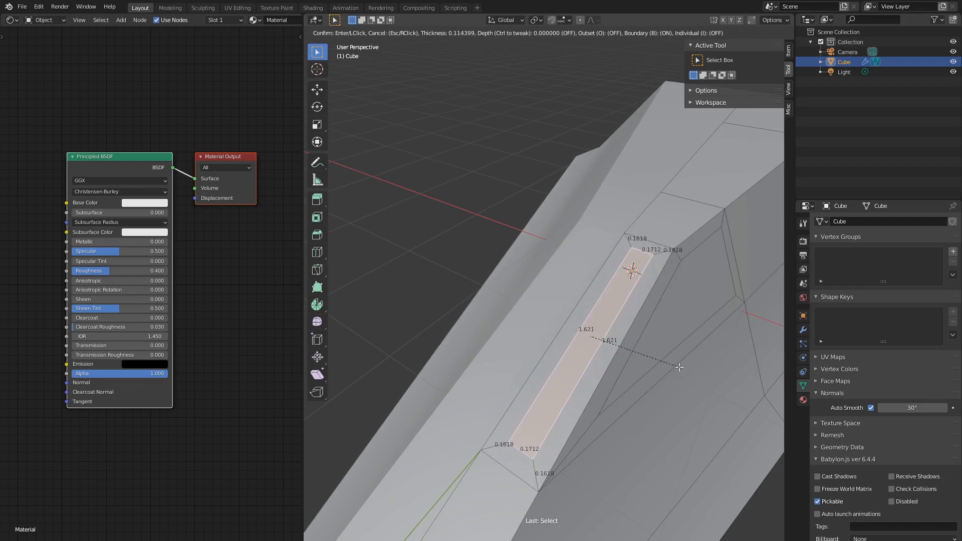
click(679, 367)
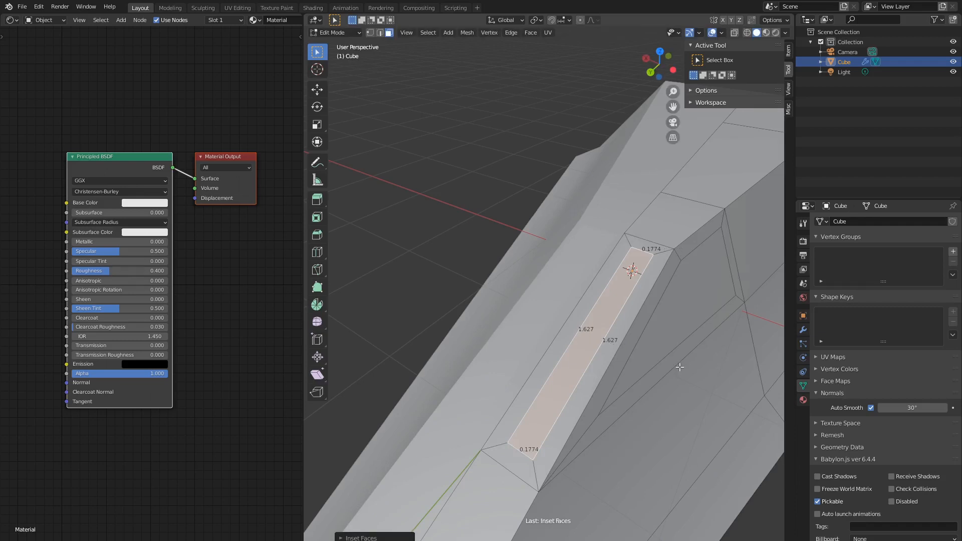
Delete the thin border face between the roof inset and the centre line.
middle_drag(676, 366, 600, 341)
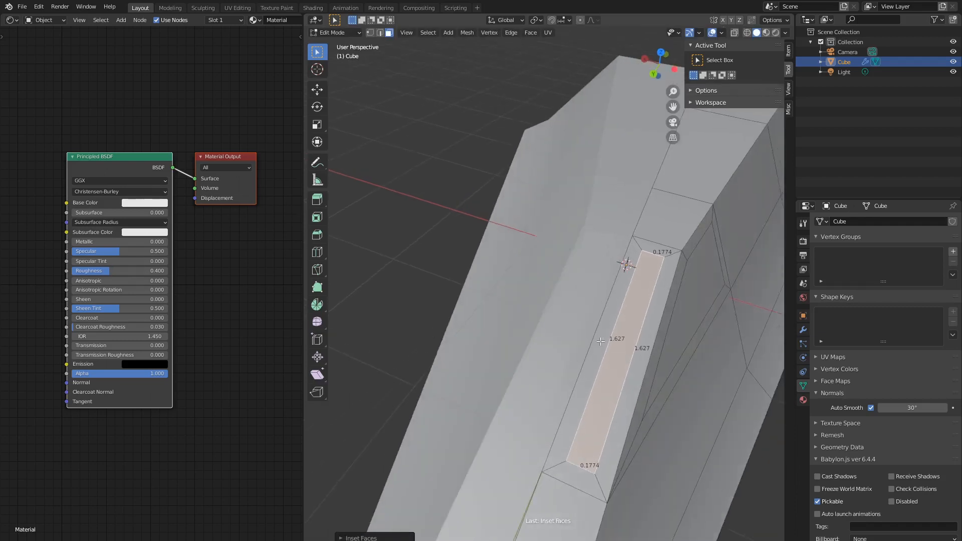
click(626, 317)
key(Delete)
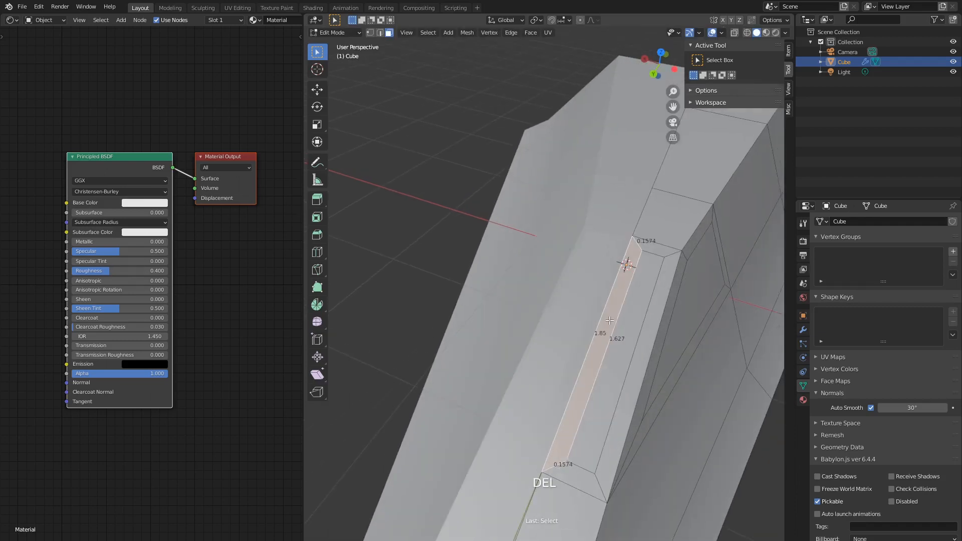
key(Delete)
click(600, 333)
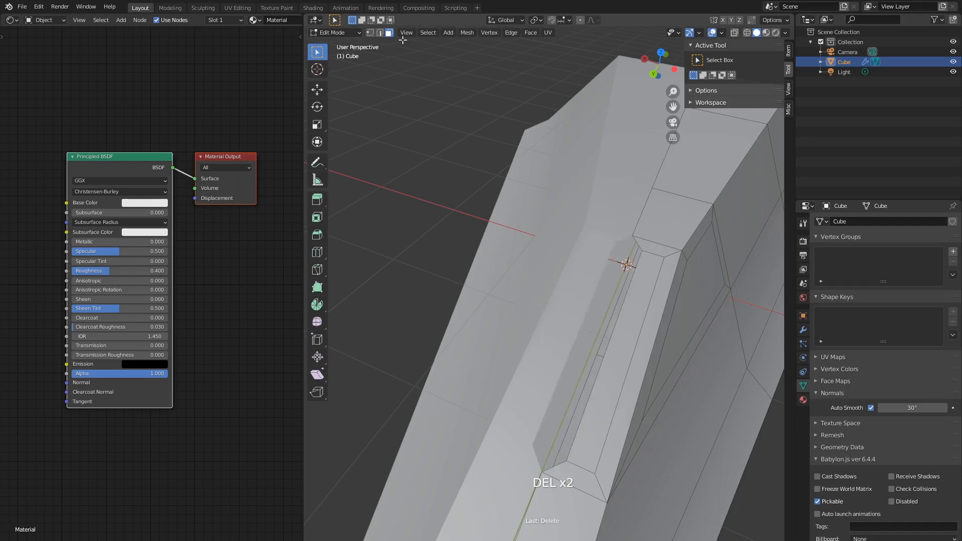
Move the roof inset's inner edge along X to the centre line to close the gap left by the deleted face.
click(641, 250)
key(g)
key(x)
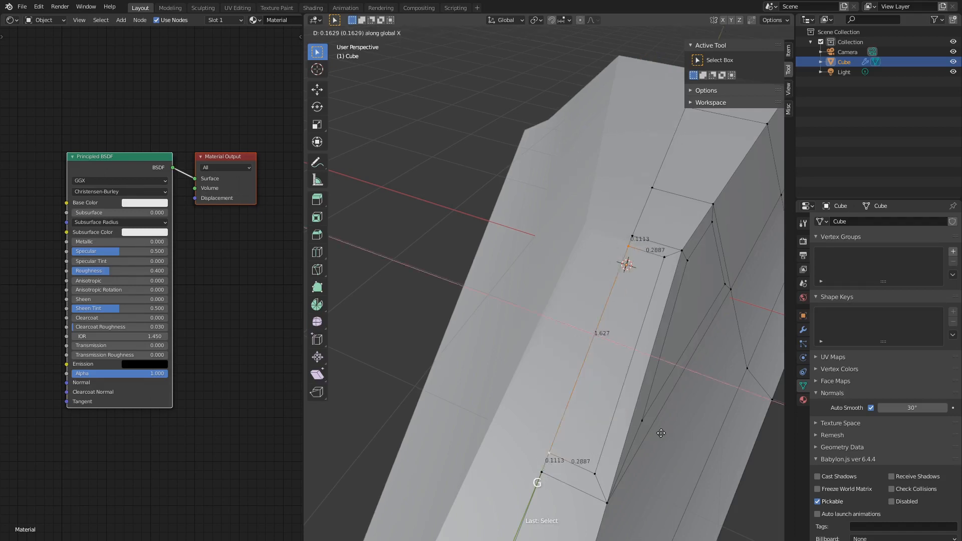
click(660, 434)
scroll(668, 415, down, 3)
key(a)
middle_drag(688, 452, 563, 356)
key(Tab)
scroll(594, 394, down, 3)
middle_drag(632, 358, 652, 333)
key(Tab)
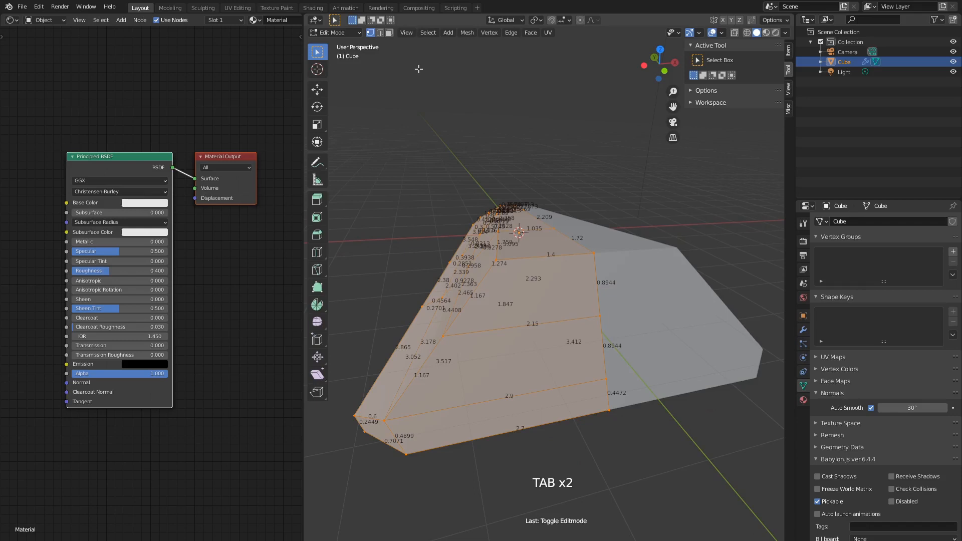
Inset the three stacked faces beside the centre line on the wide end together by about 0.14.
click(388, 33)
click(541, 283)
shift+click(521, 347)
shift+click(515, 401)
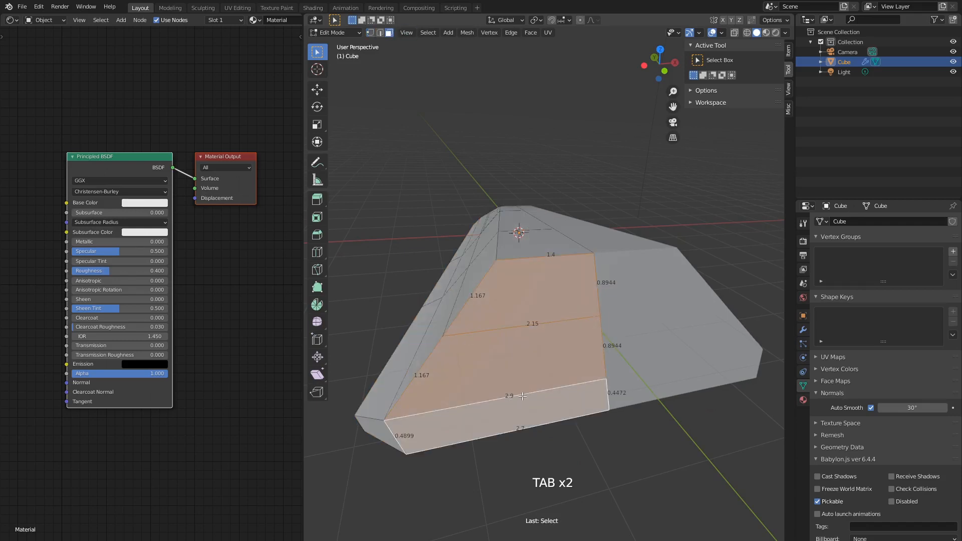
shift+middle_drag(522, 390, 584, 339)
scroll(587, 336, up, 2)
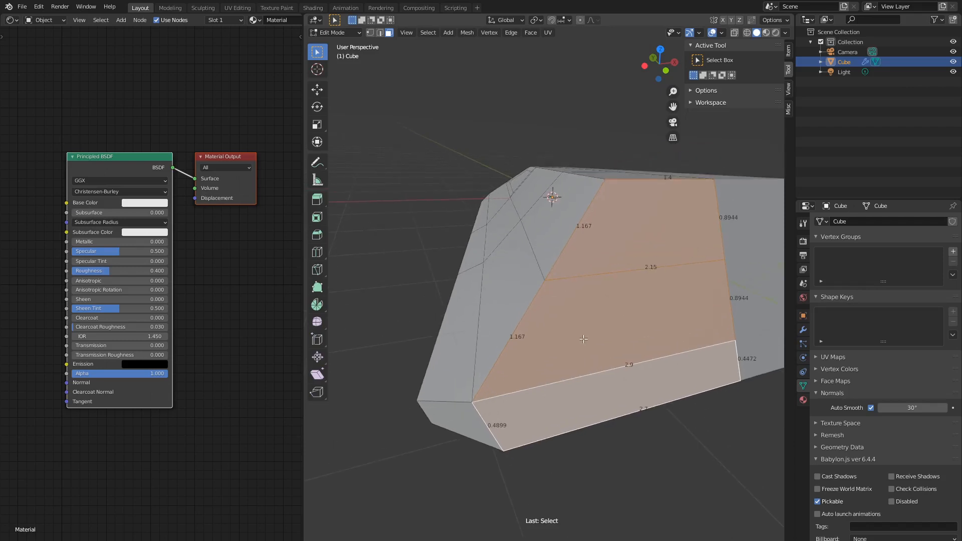
key(i)
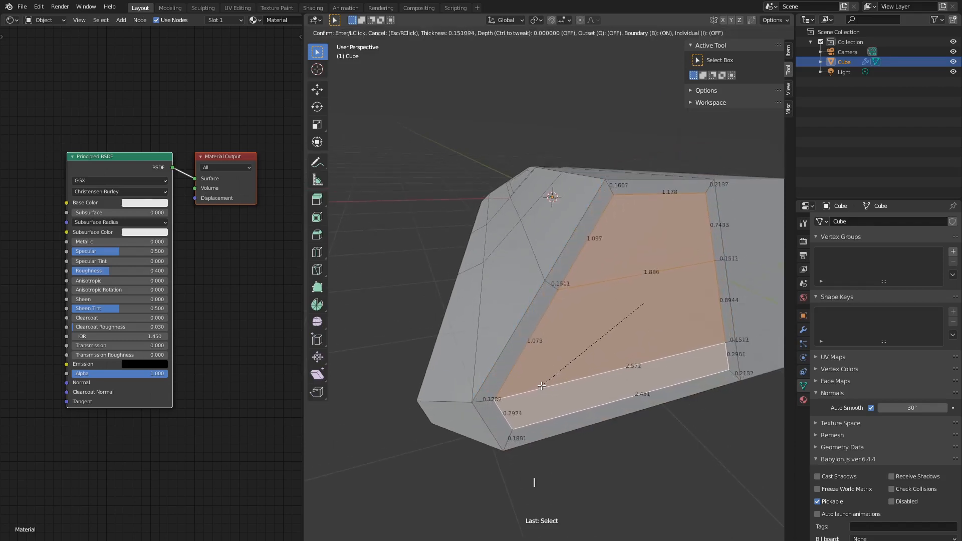
click(541, 386)
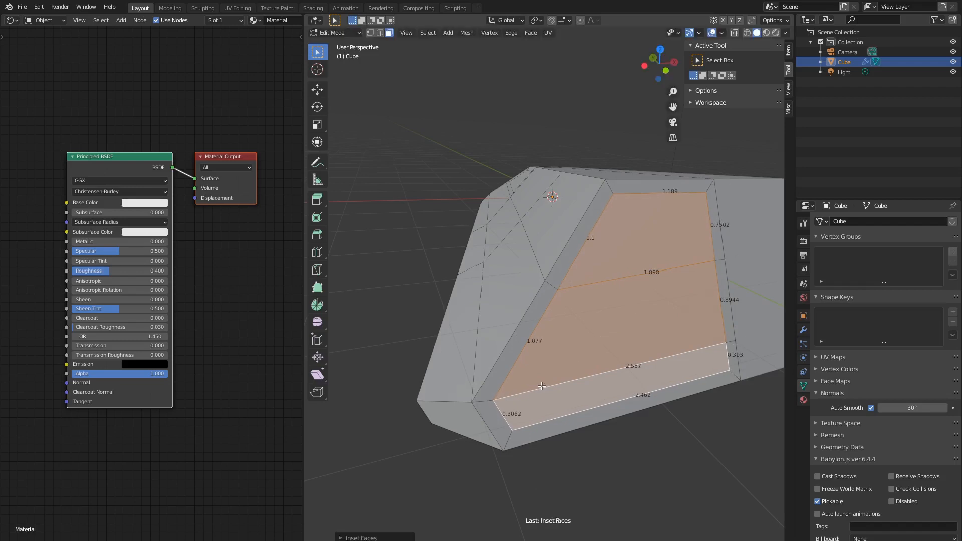
Delete the three inset faces to cut an opening in the wide end.
middle_drag(648, 381, 608, 398)
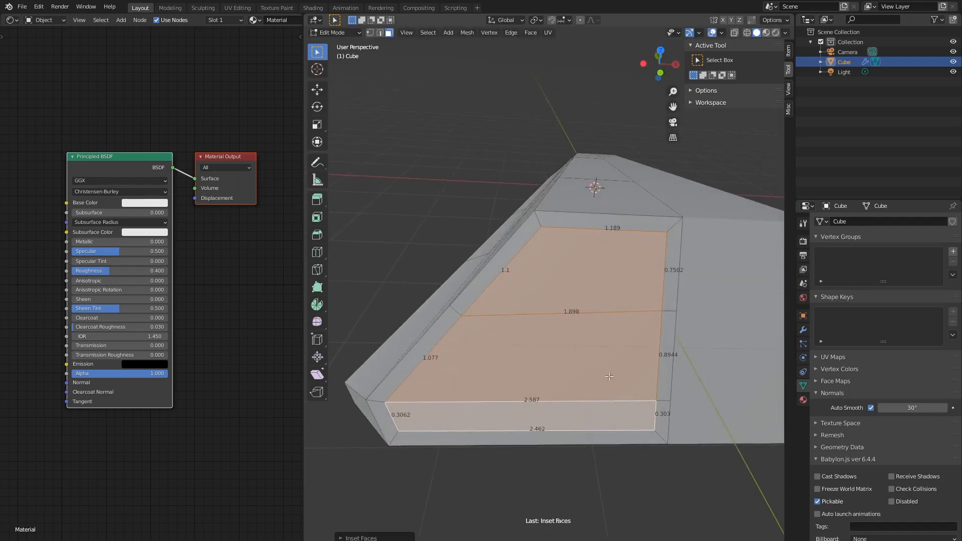
key(Delete)
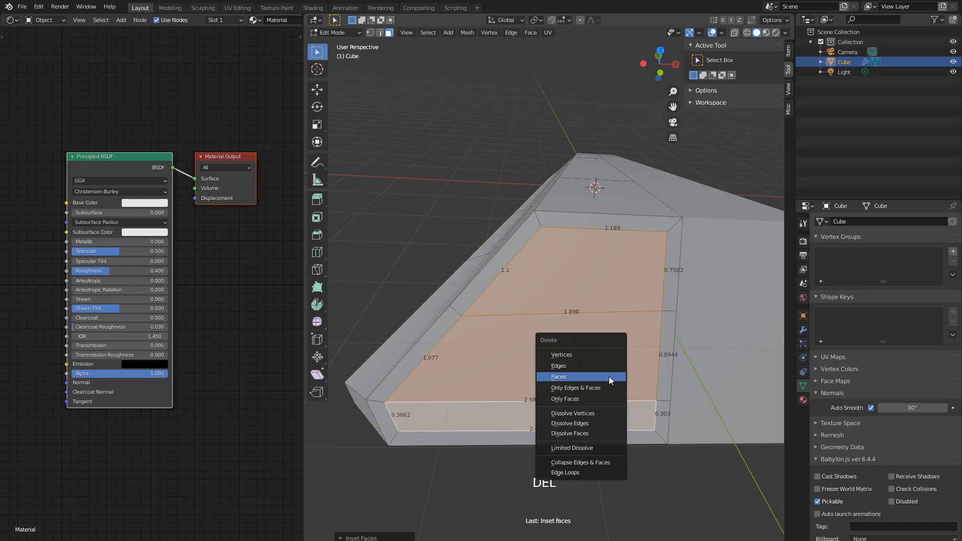
click(609, 377)
Delete the three thin border faces running along the centre line beside the wide end's opening.
click(672, 283)
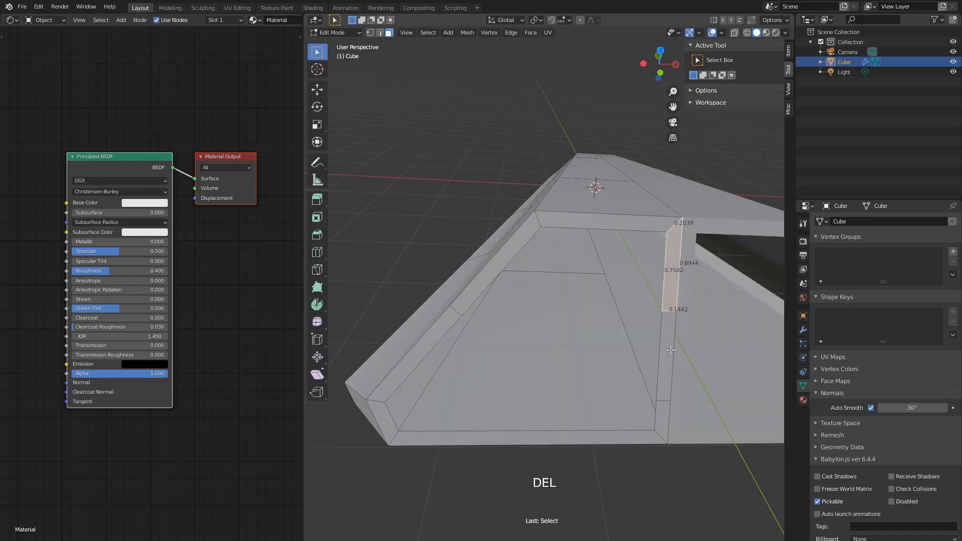
shift+click(670, 352)
shift+click(665, 411)
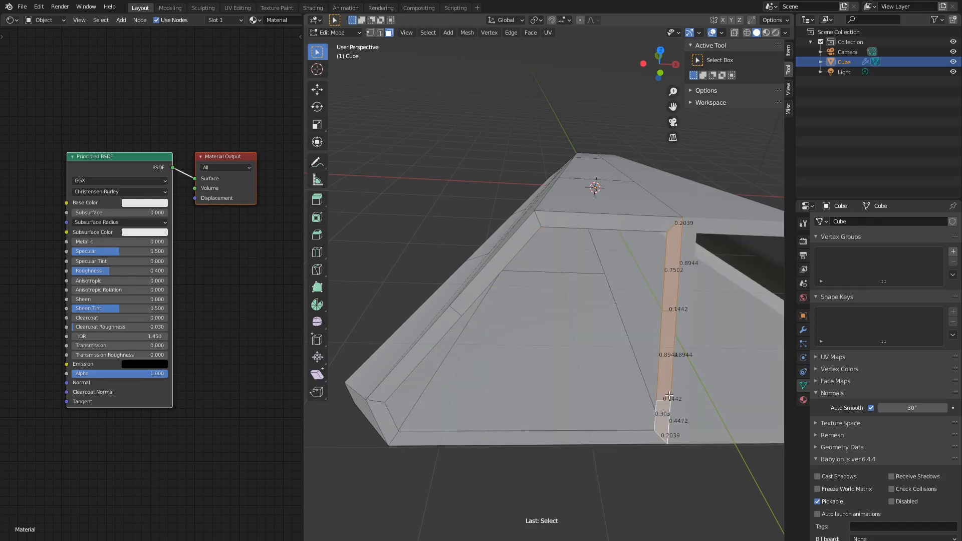
key(Delete)
click(669, 395)
Move the opening's loose upper and lower inner vertices along X to the centre line.
click(370, 33)
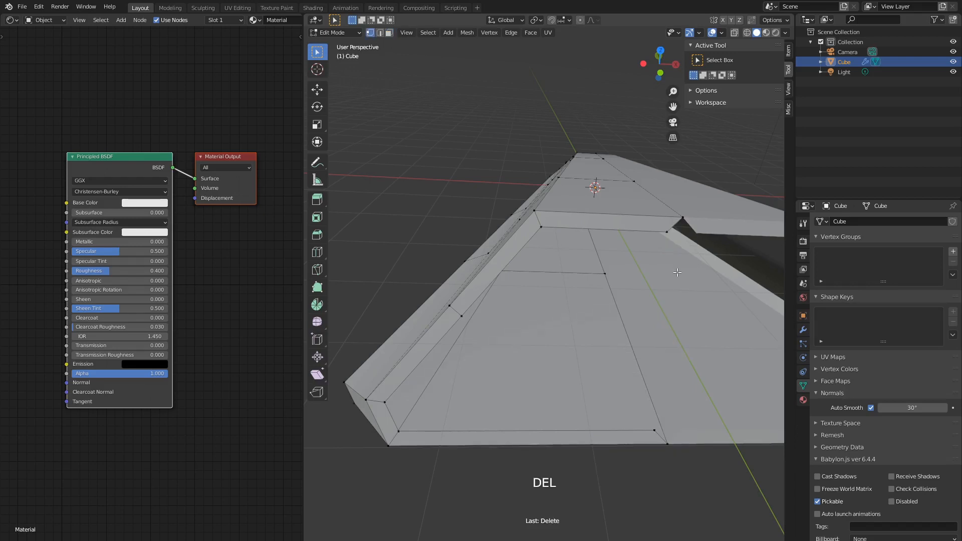
click(666, 232)
shift+click(655, 429)
key(g)
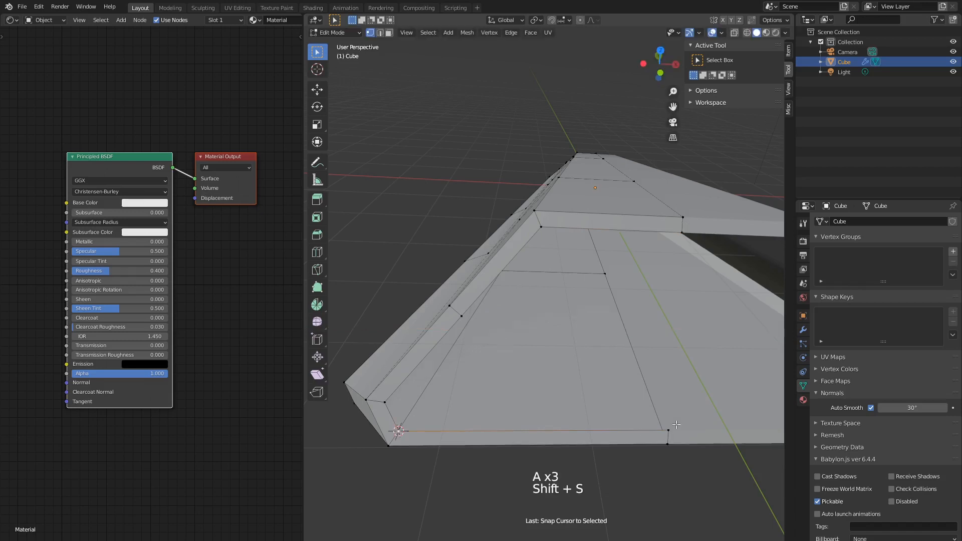
Set the pivot point to 3D Cursor and scale the opening's lower centre vertex to 0 along Z, level with the lower outer corner.
click(673, 426)
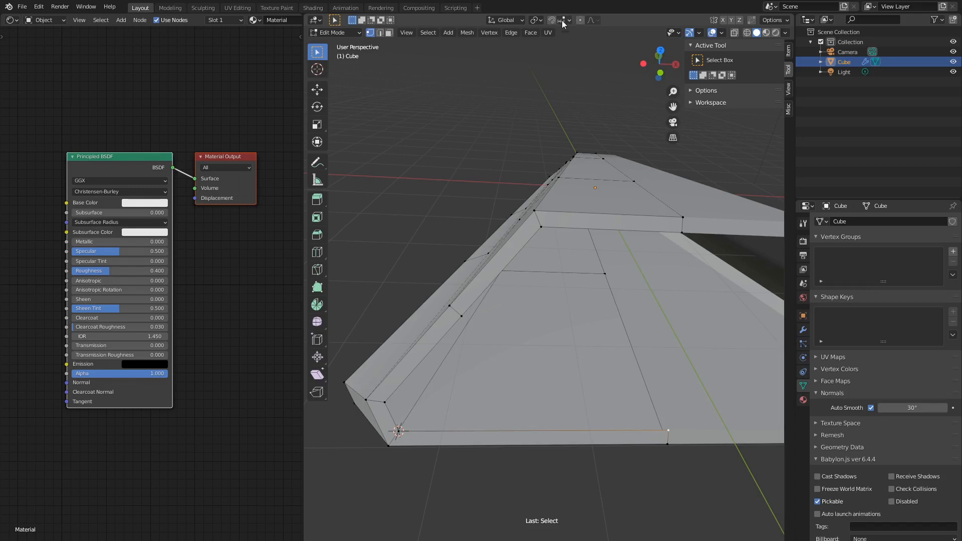
click(536, 20)
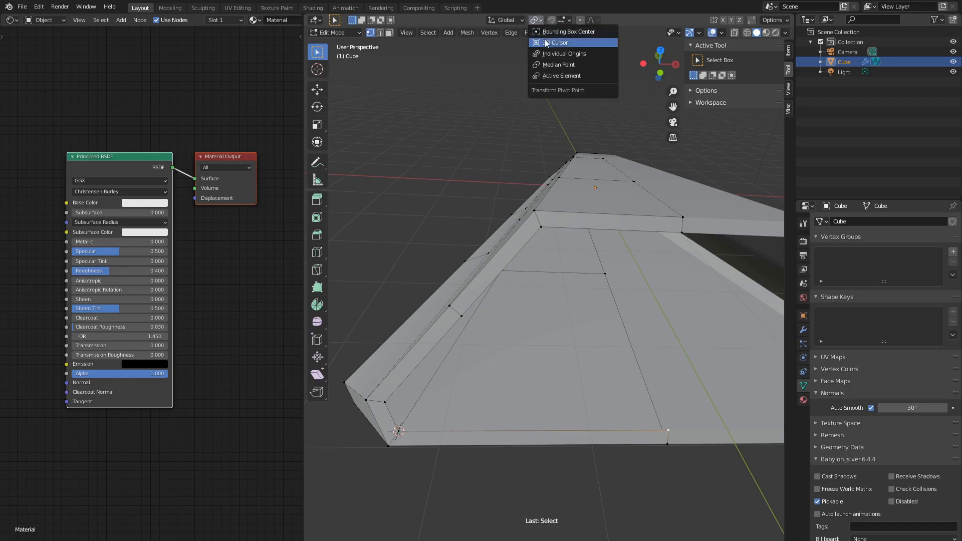
click(545, 40)
middle_drag(553, 466, 589, 446)
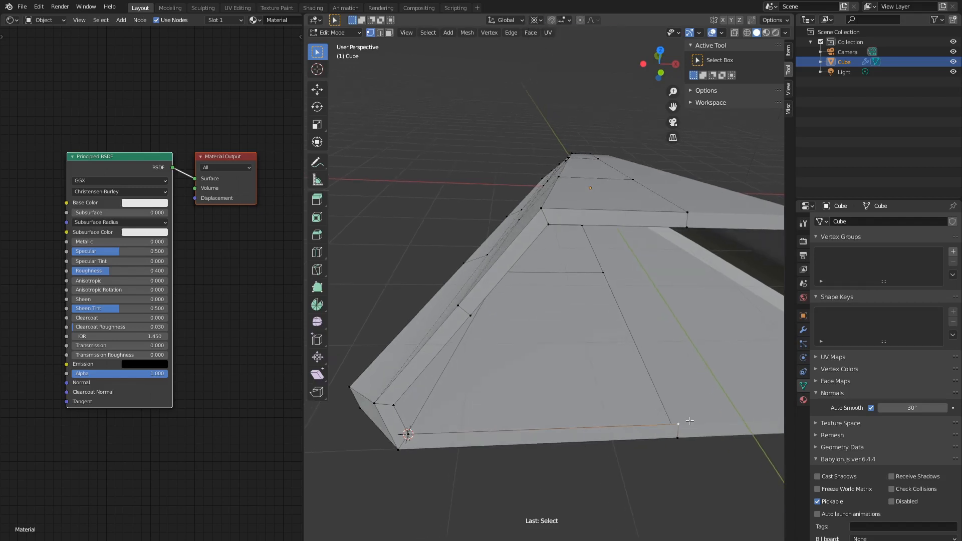
text(sz0)
key(Return)
key(s)
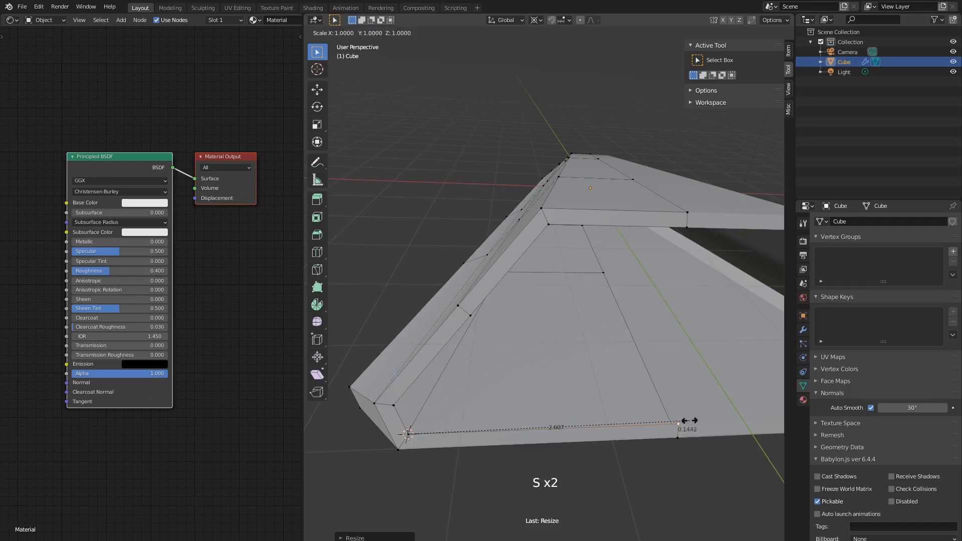
right_click(689, 420)
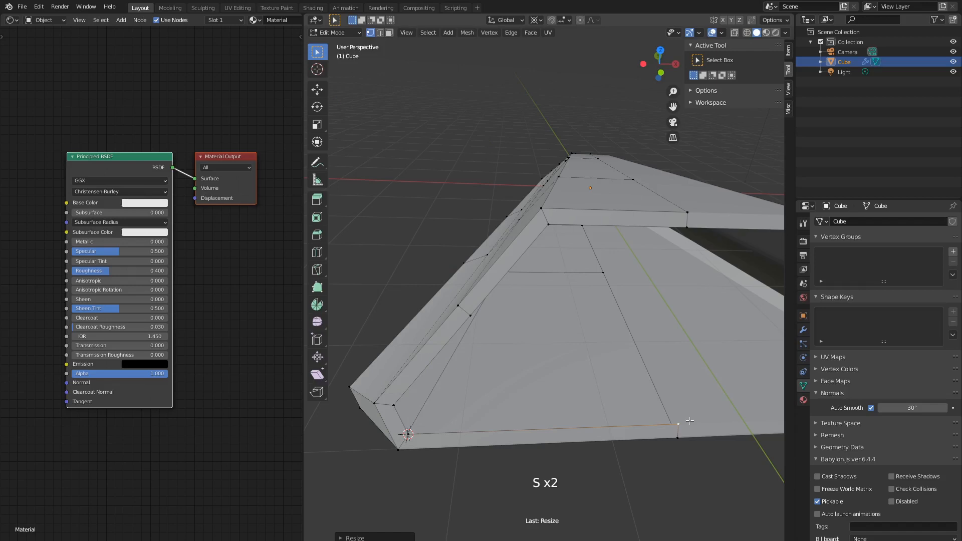
Scale the opening's upper centre vertex to 0 along Z about the cursor, level with the upper outer corner.
click(694, 227)
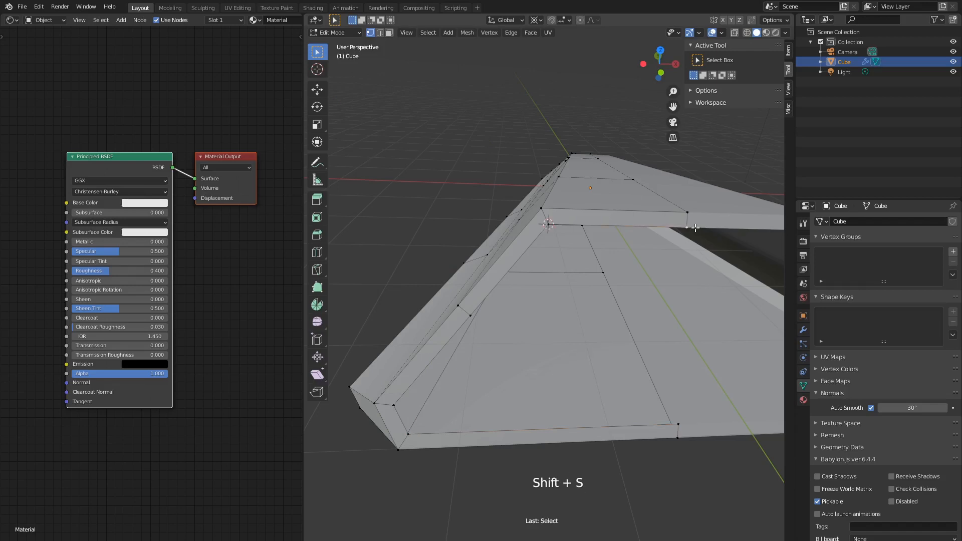
text(sz0)
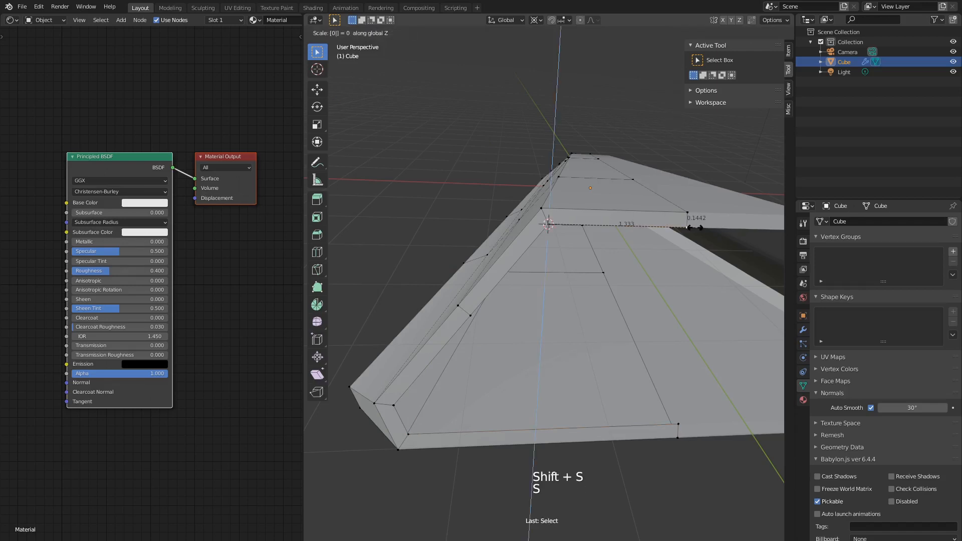
key(Return)
key(s)
right_click(695, 228)
click(380, 32)
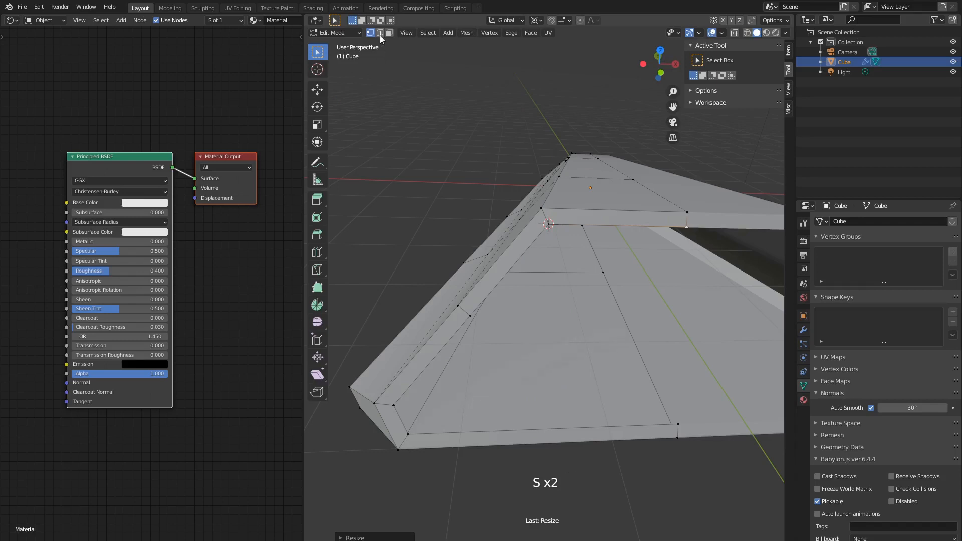
Extrude the opening's three outer side edges along X to the centre line, closing the wide end.
click(528, 252)
shift+click(422, 375)
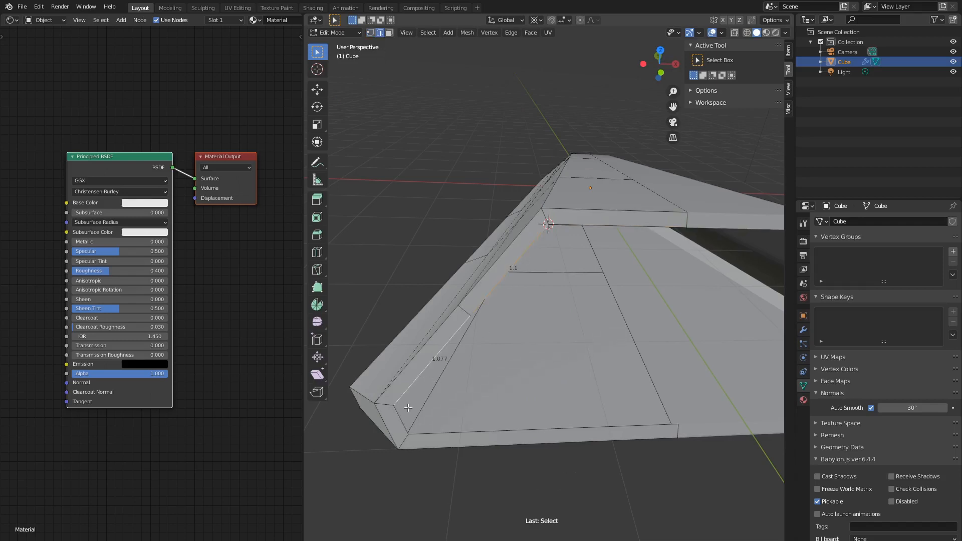
shift+click(399, 415)
key(e)
right_click(431, 361)
key(g)
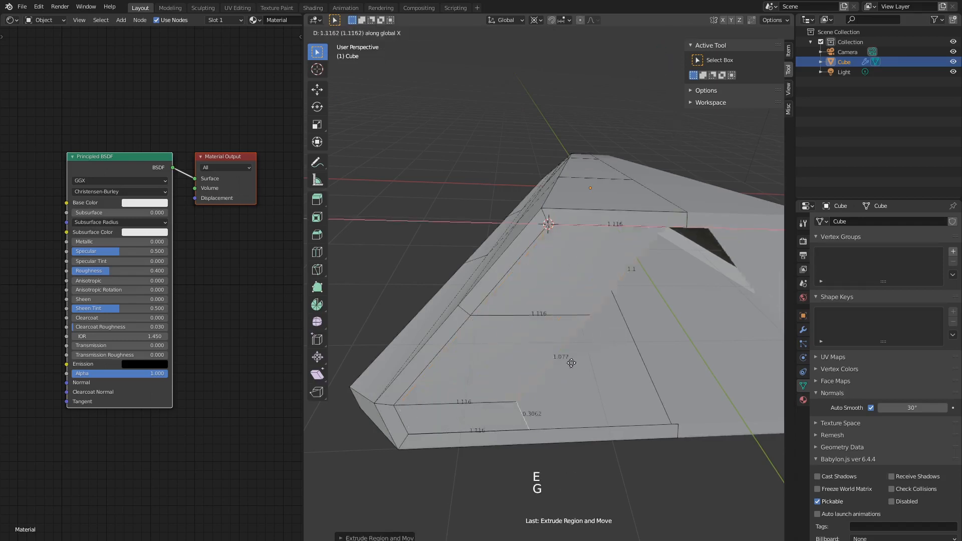
click(755, 361)
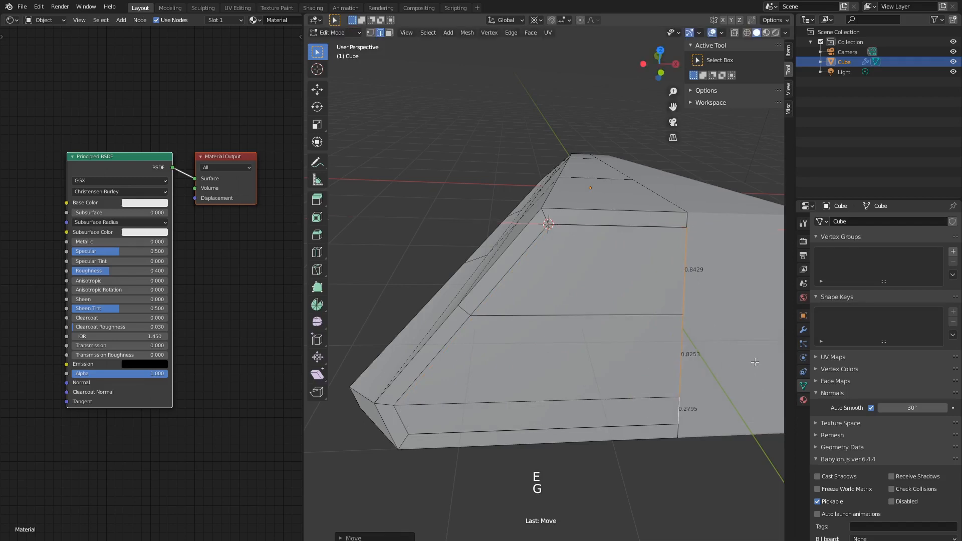
Select all vertices of the mesh and merge them by distance.
click(369, 32)
key(a)
key(w)
mouse_move(652, 284)
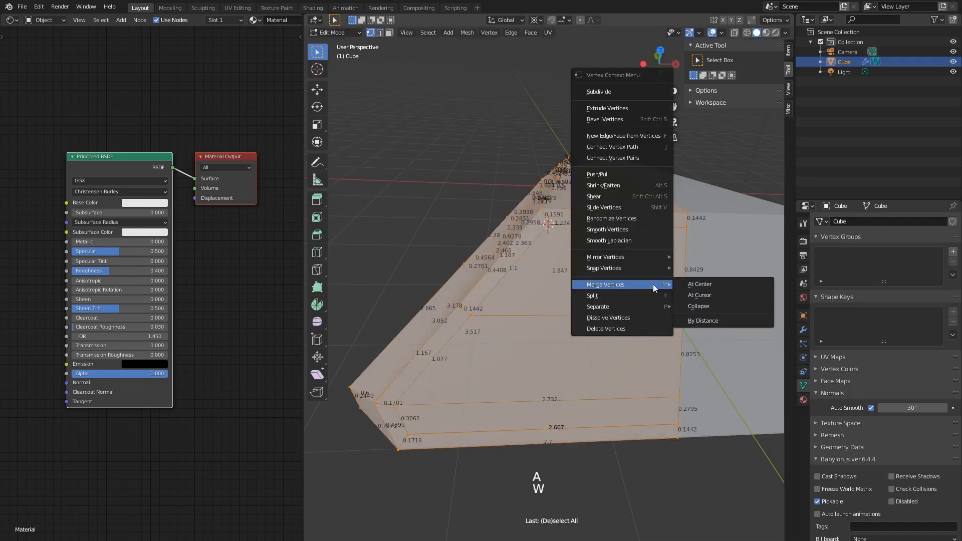
click(725, 319)
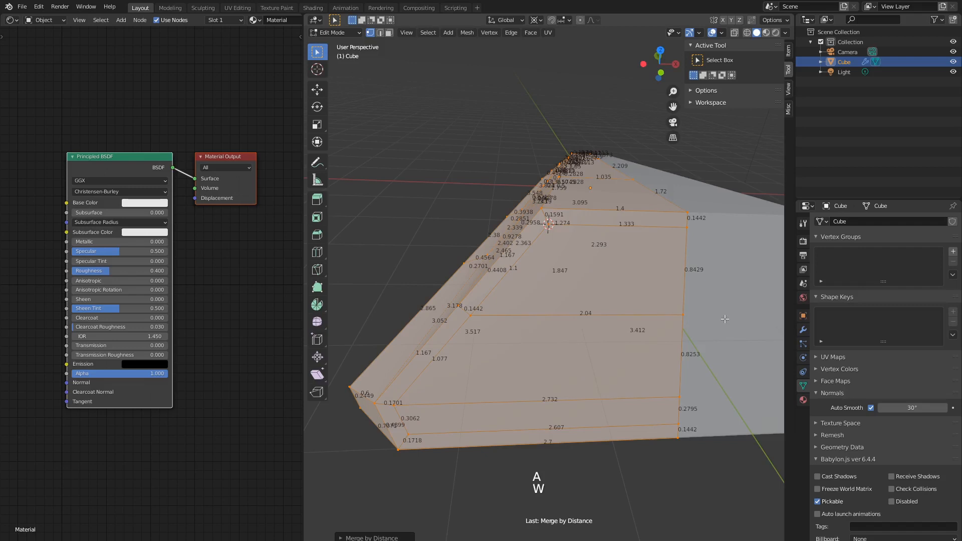
In a wireframe side view, extrude the wide end's three new panel faces 0.2 inward along Y to form a recess.
click(623, 260)
shift+click(565, 378)
shift+click(549, 405)
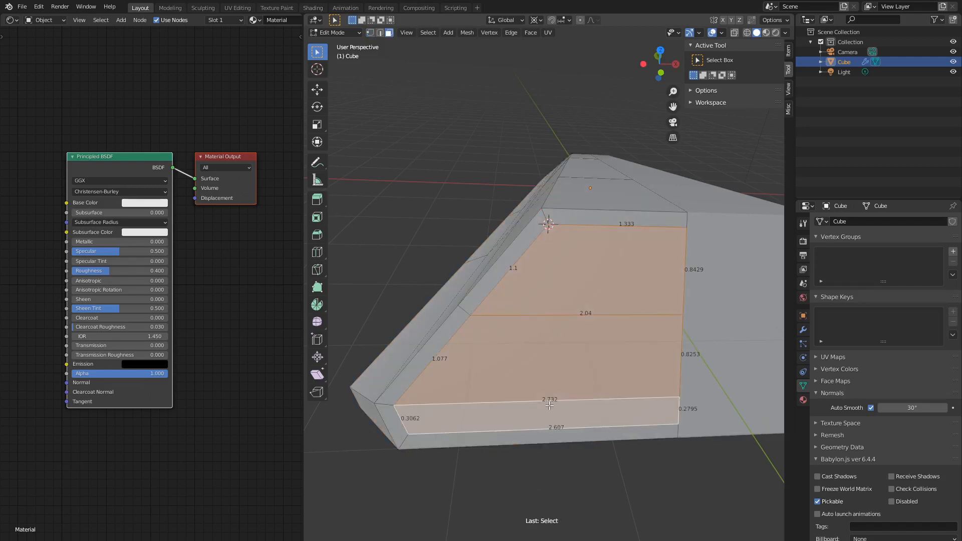
key(KP_1)
key(KP_3)
scroll(543, 283, up, 3)
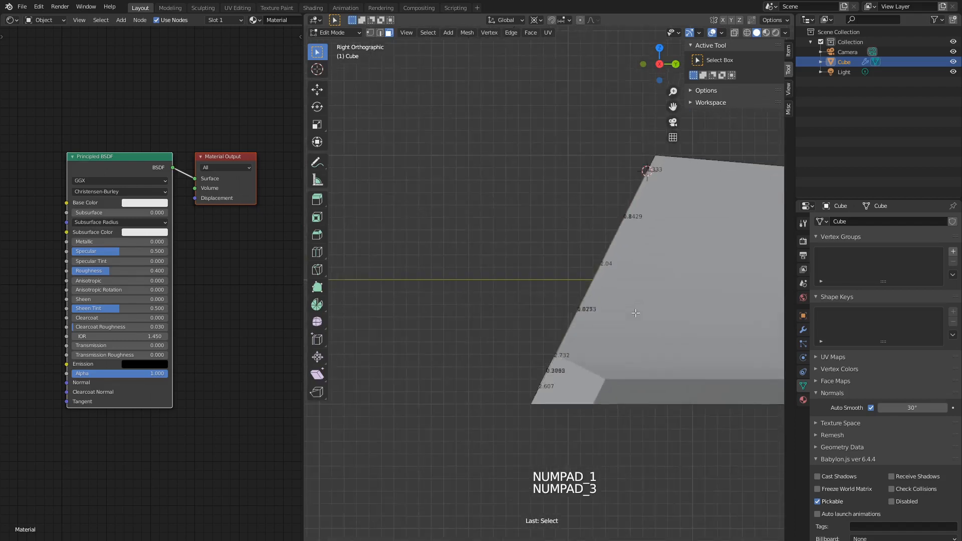
key(z)
click(554, 315)
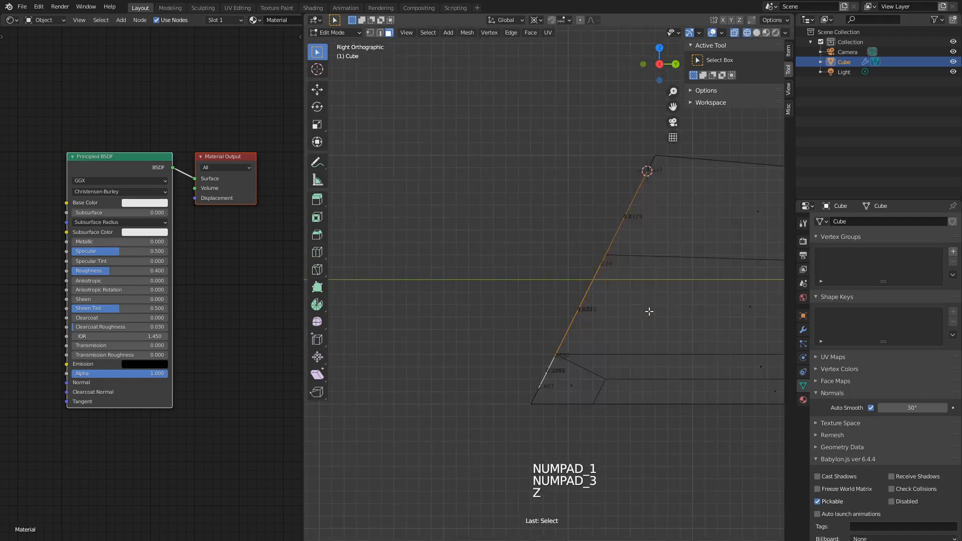
scroll(552, 273, up, 2)
key(e)
right_click(553, 273)
key(g)
middle_click(557, 272)
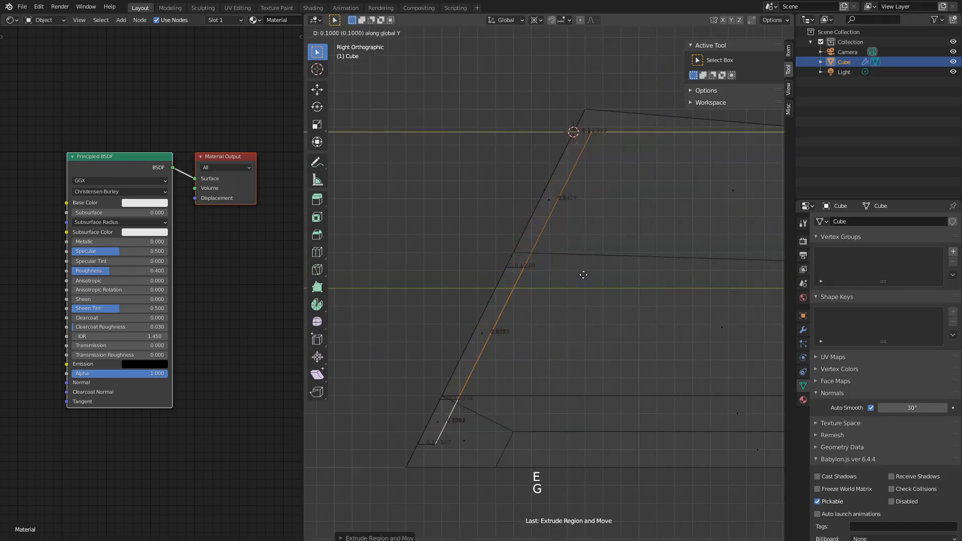
click(590, 274)
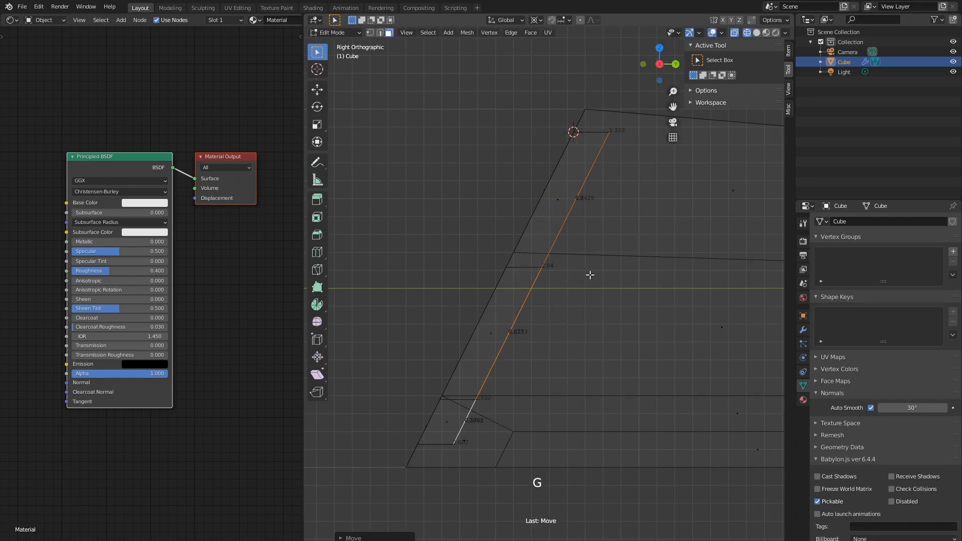
Leave Edit Mode and return the viewport to solid shading.
scroll(590, 274, down, 2)
key(Tab)
middle_drag(590, 275, 677, 304)
key(z)
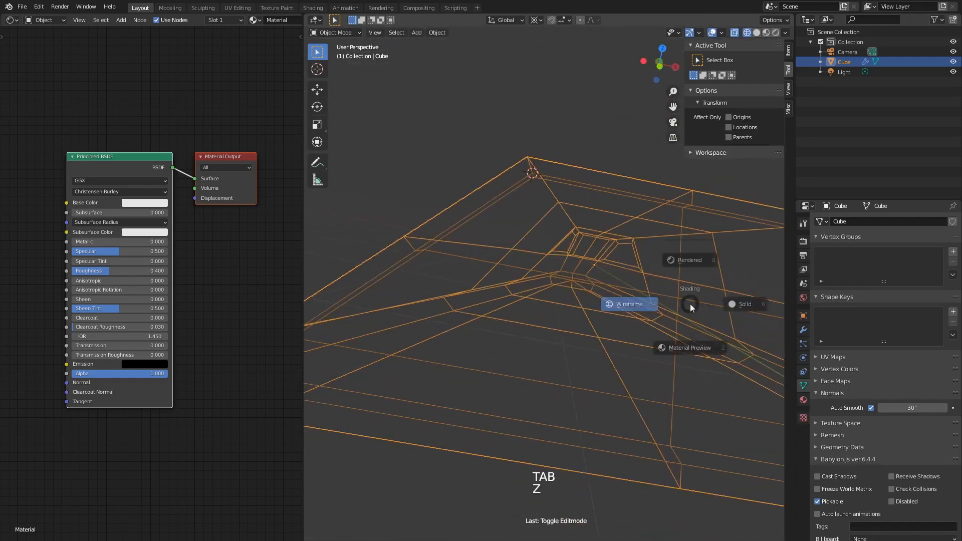
click(750, 303)
Inspect the hull's recessed end and its side from different angles.
scroll(693, 311, down, 2)
key(a)
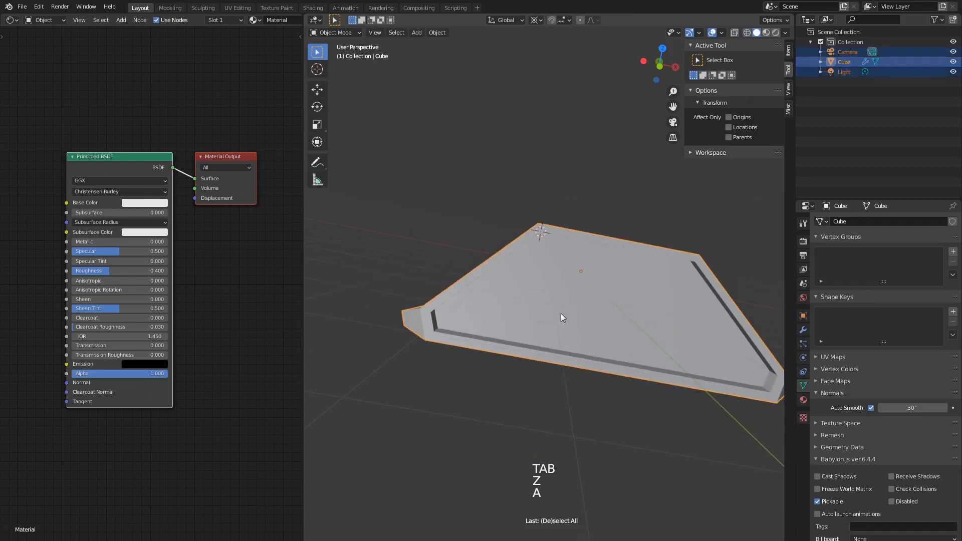
key(a)
key(a)
middle_drag(501, 362, 597, 310)
scroll(526, 378, down, 1)
click(708, 290)
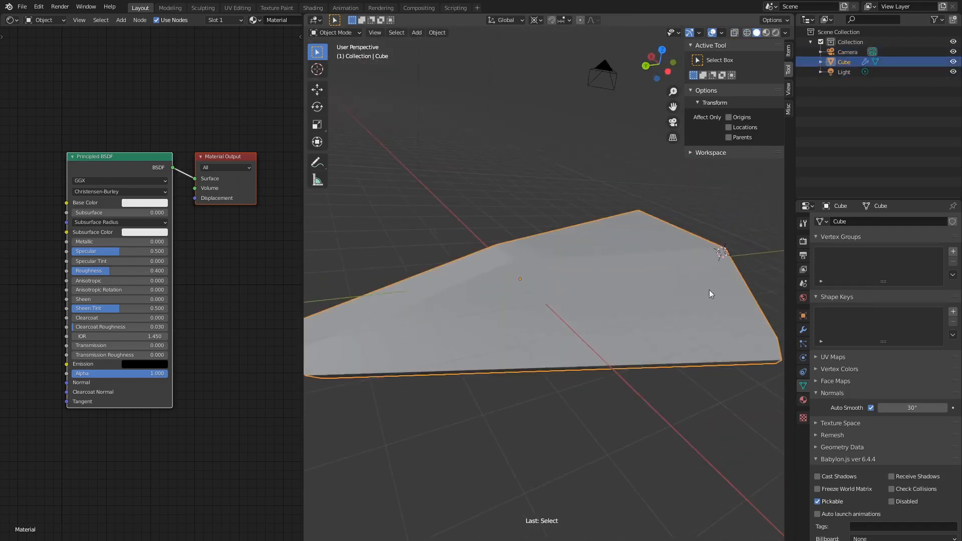
Enable the Wireframe overlay in the hull object's viewport display settings.
key(Tab)
click(802, 317)
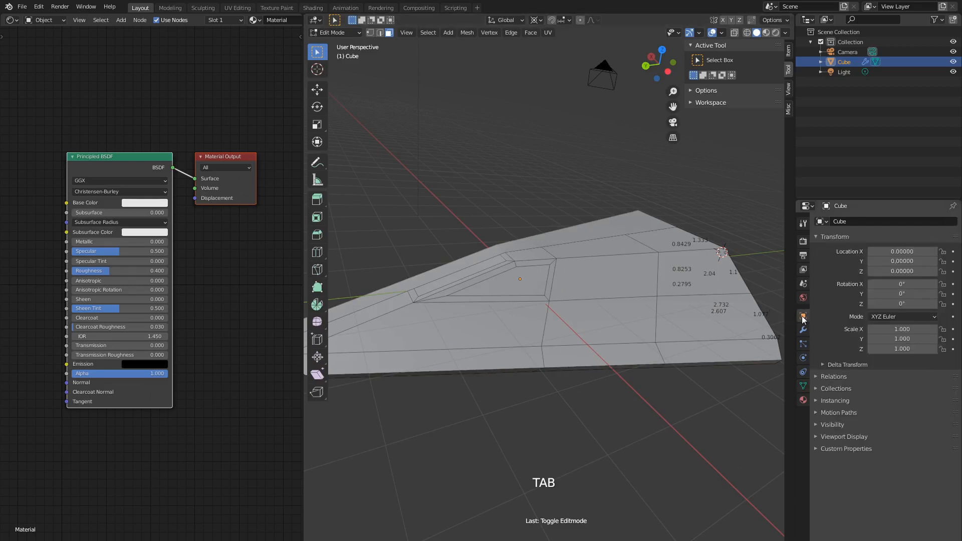
click(828, 424)
click(827, 478)
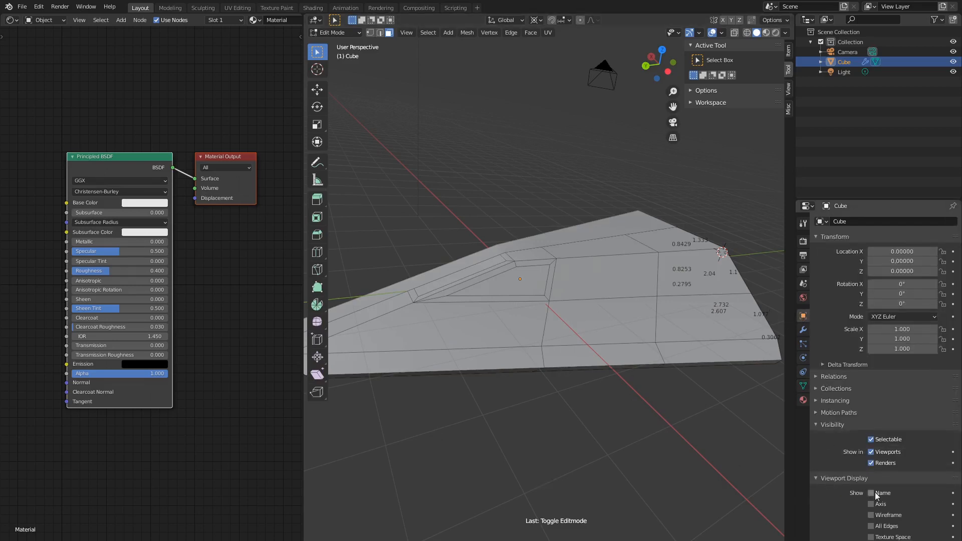
click(871, 515)
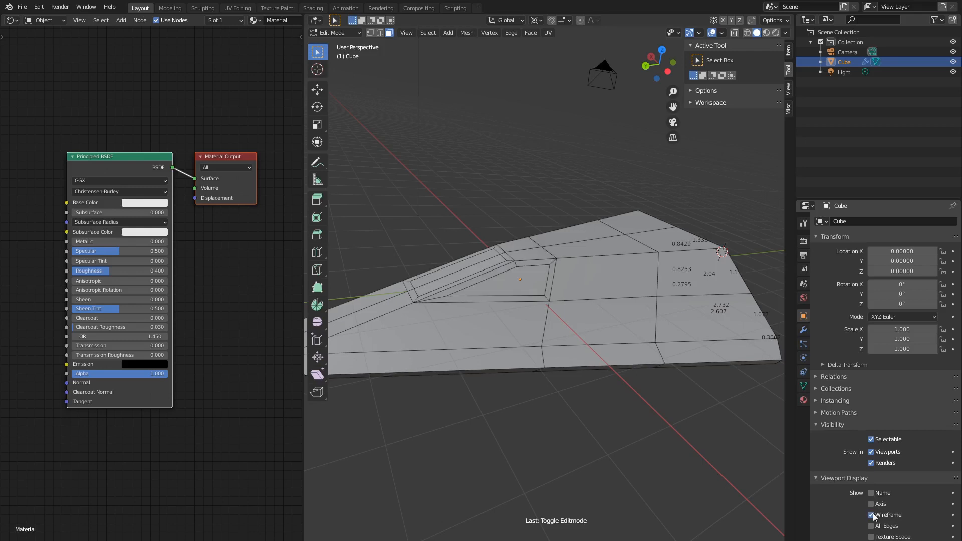
scroll(872, 513, down, 1)
Examine the hull with its wire overlay in Object Mode, from the side round to the recessed wide end.
middle_drag(601, 306, 610, 312)
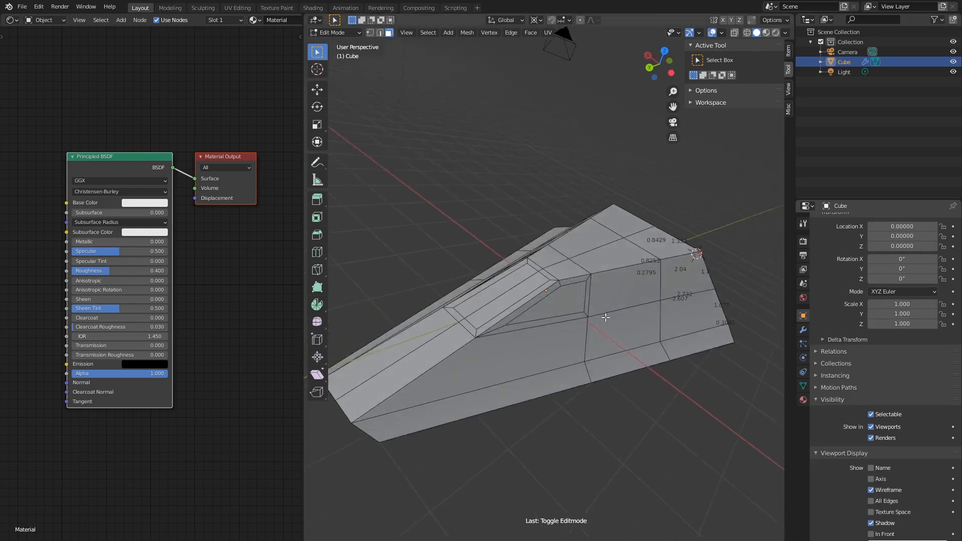
scroll(610, 313, down, 3)
key(Tab)
key(a)
key(a)
key(a)
key(a)
middle_drag(675, 302, 540, 325)
scroll(539, 320, up, 3)
Duplicate the two sloped side wall faces of the wide end's recess and move the copy 0.25 along X.
click(497, 284)
key(Tab)
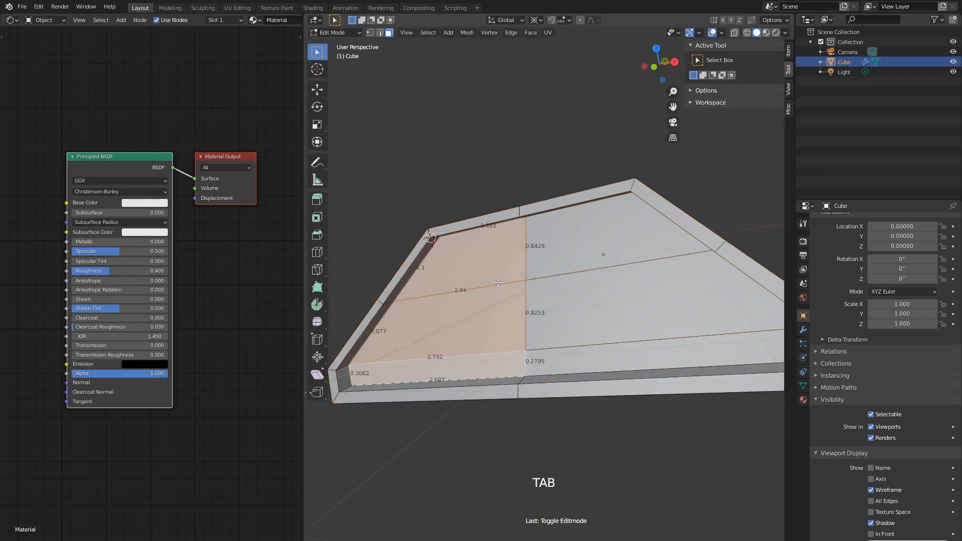
key(a)
key(a)
click(403, 280)
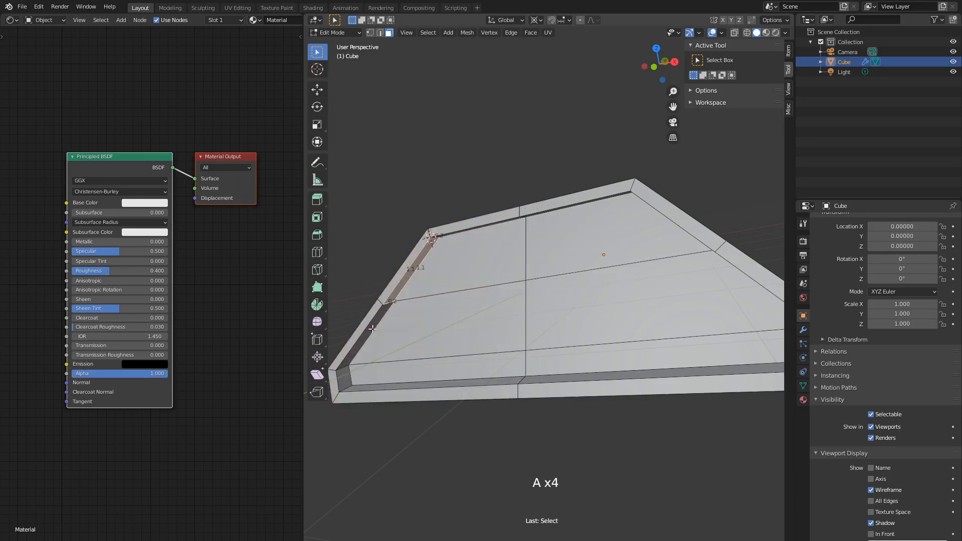
key(KP_1)
scroll(477, 325, up, 5)
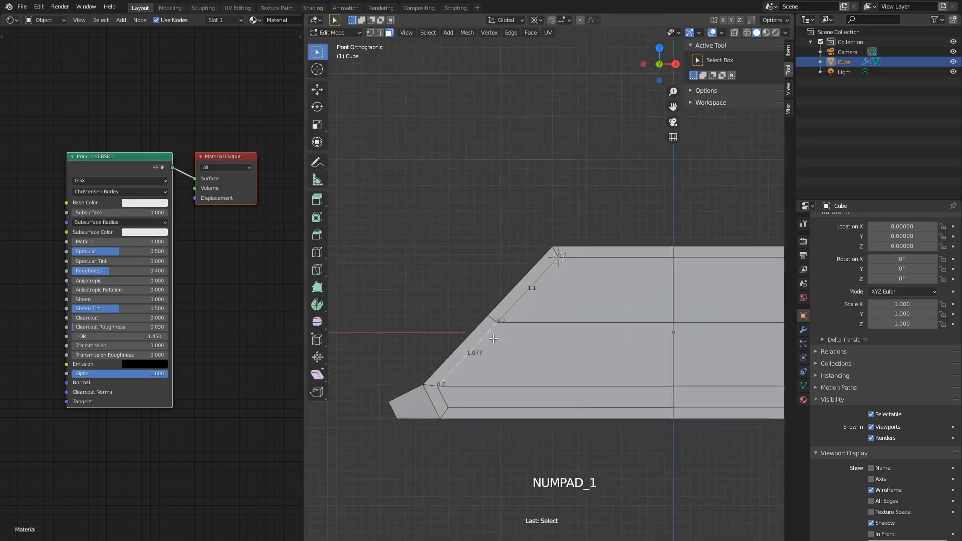
shift+middle_drag(477, 325, 492, 293)
key(shift+d)
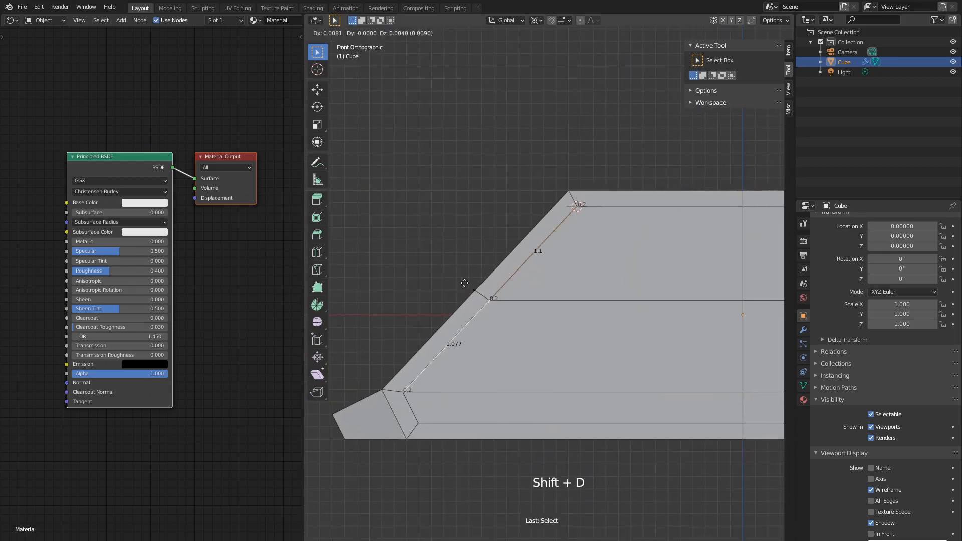
key(g)
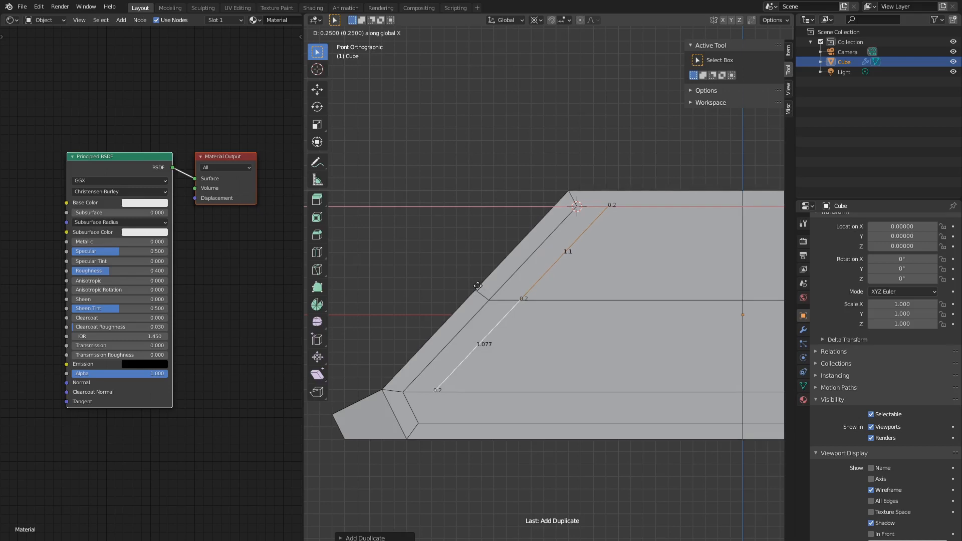
click(477, 286)
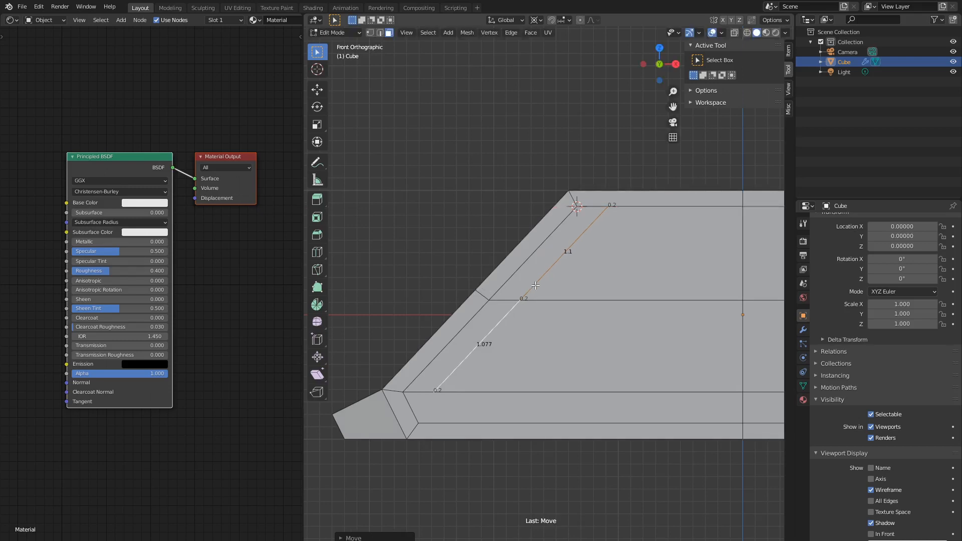
Duplicate the recess's upper wall face and move the copy a short way down along Z.
middle_drag(540, 297, 563, 279)
key(a)
key(a)
key(a)
click(589, 190)
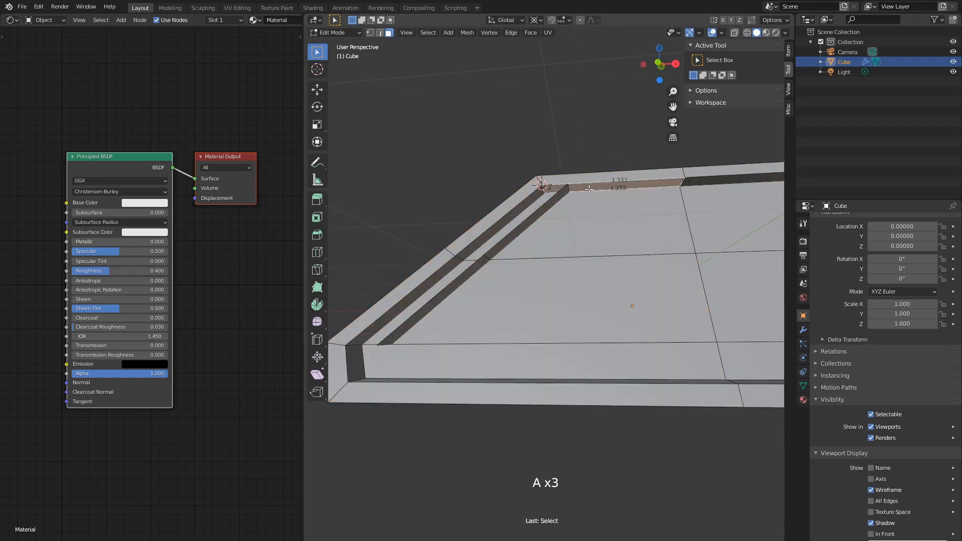
middle_drag(581, 201, 624, 231)
scroll(623, 231, up, 3)
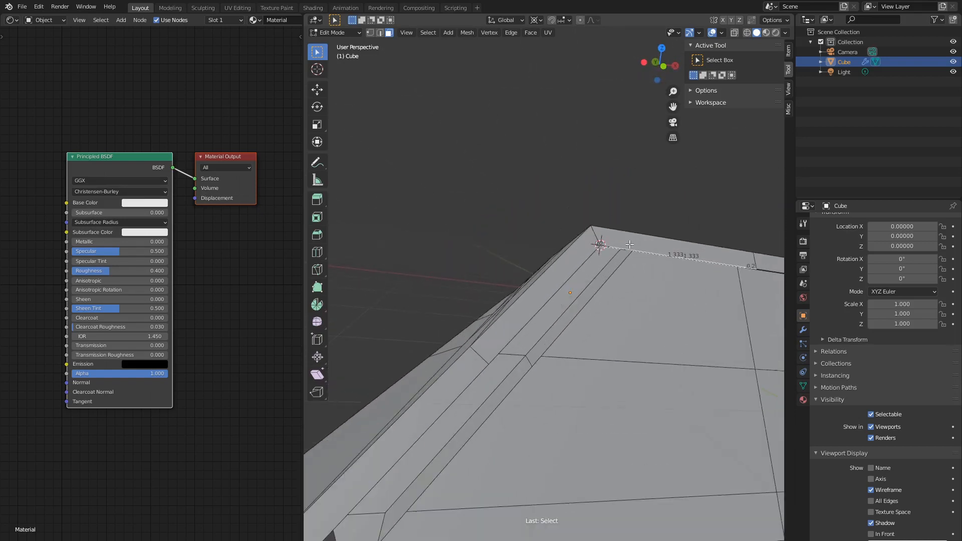
key(KP_1)
scroll(629, 244, up, 3)
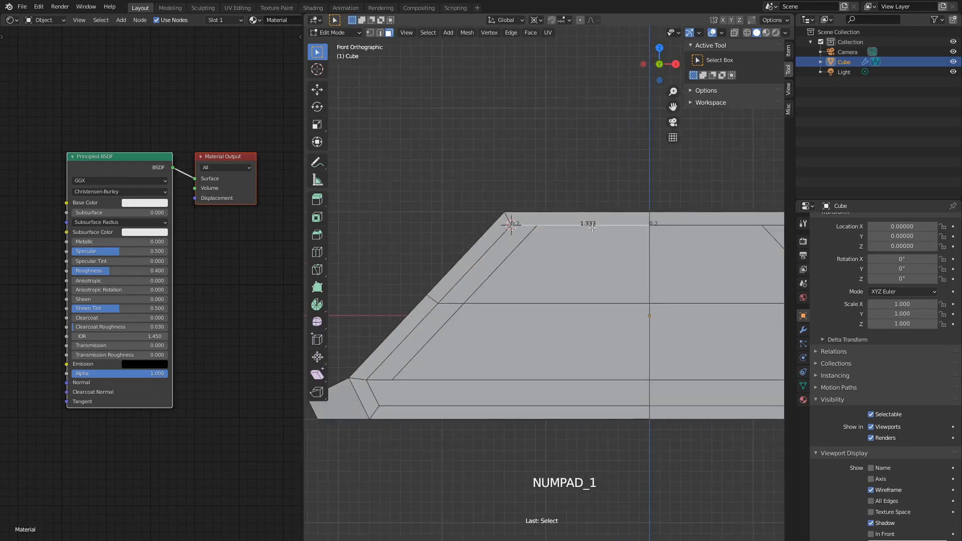
key(shift+d)
key(g)
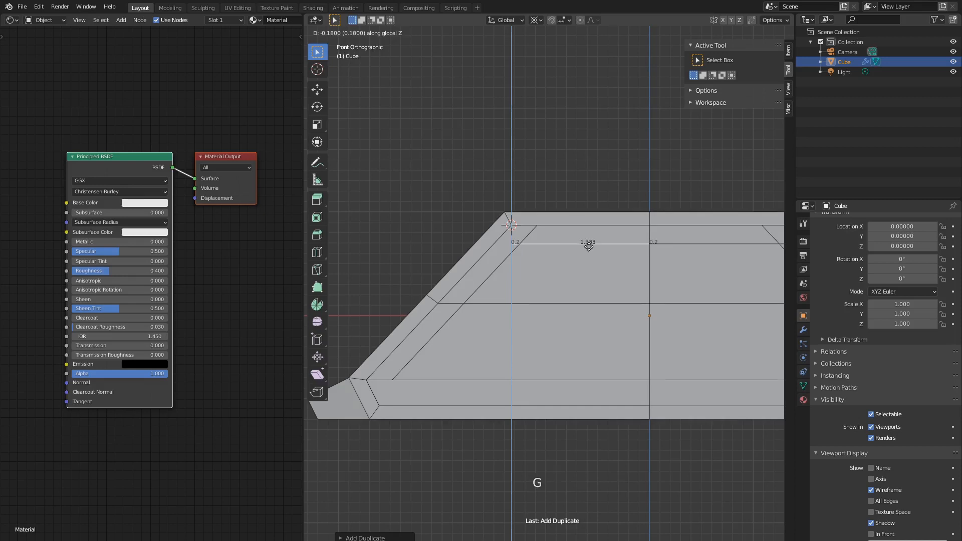
click(573, 320)
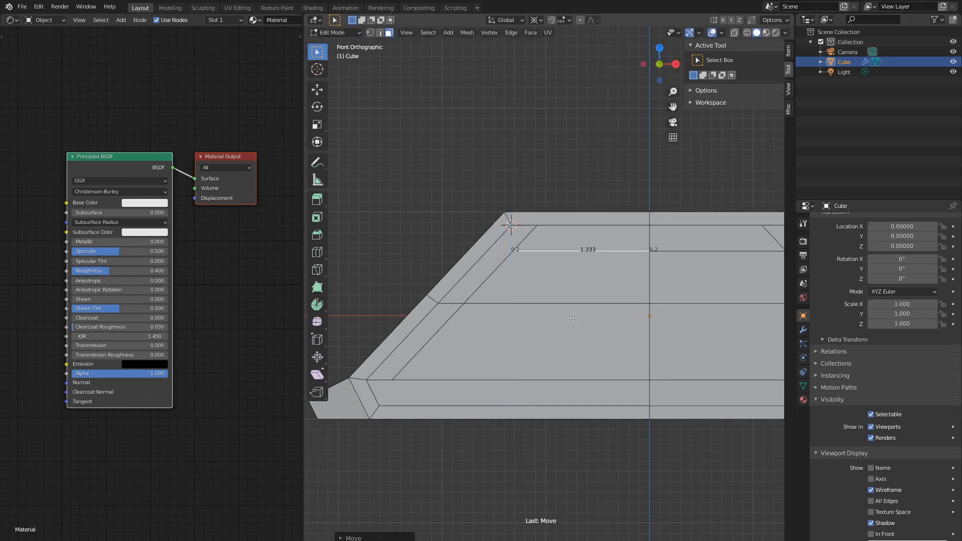
Duplicate the horizontal strip and move the copy down along Z to the panel's middle edge.
scroll(573, 282, up, 1)
shift+middle_drag(580, 259, 592, 226)
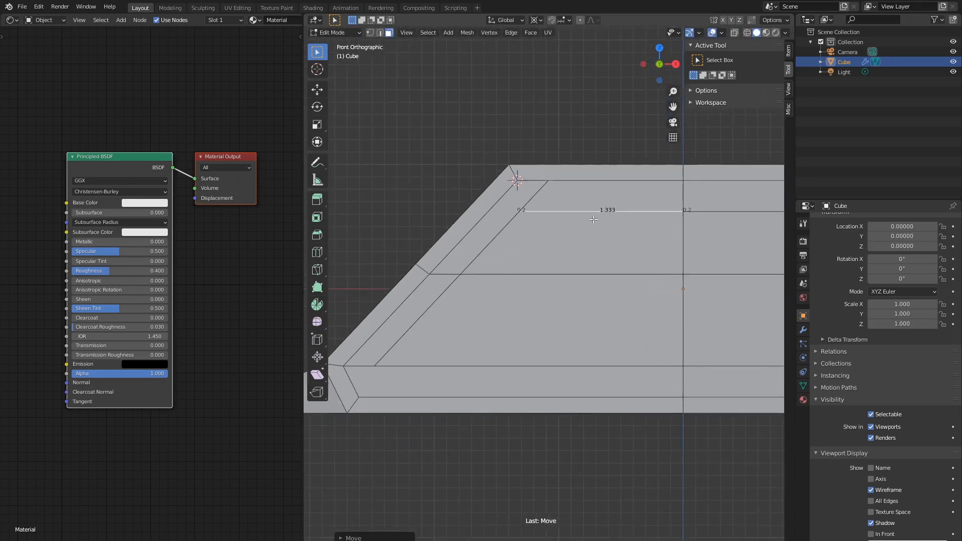
key(shift+d)
right_click(593, 216)
key(g)
key(z)
click(597, 282)
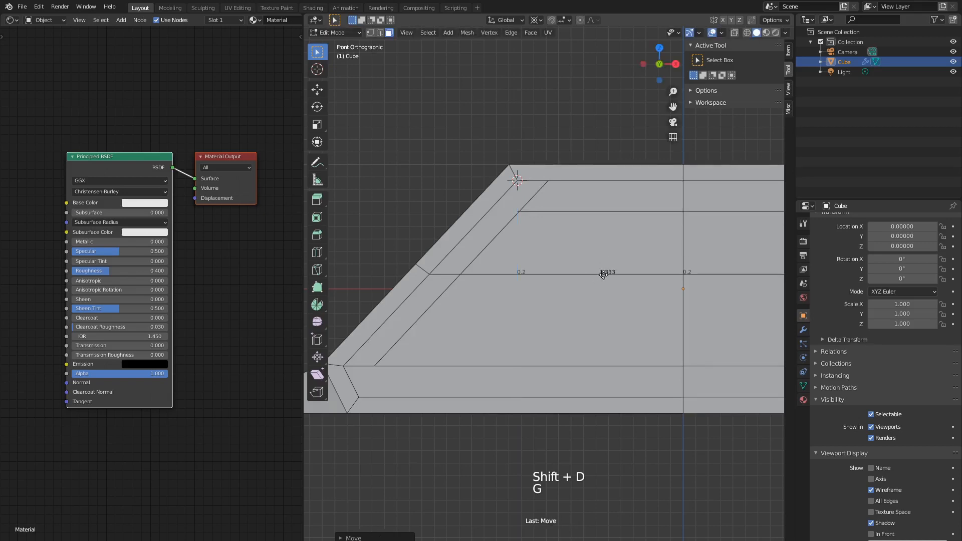
Duplicate the middle strip and move the new copy down along Z, below the panel's middle edge.
key(shift+d)
key(g)
key(z)
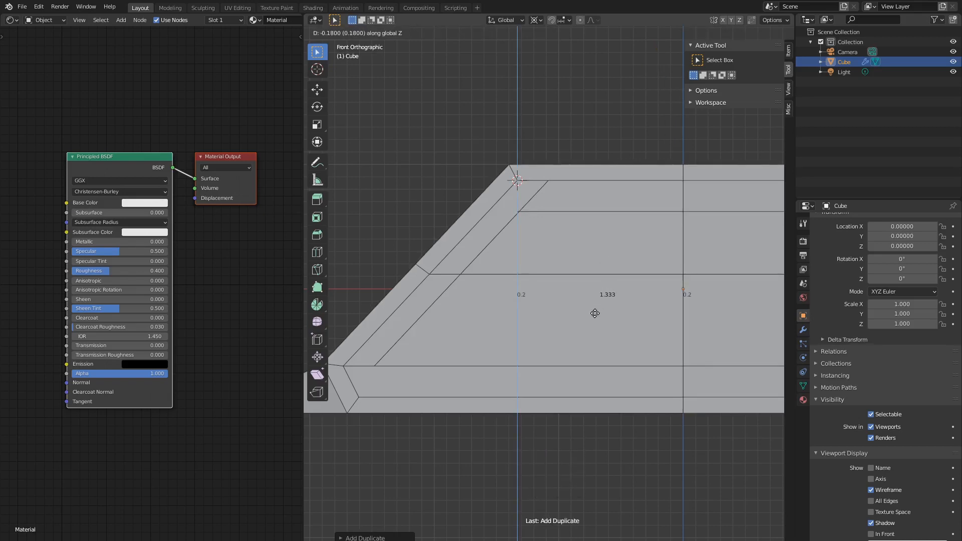
click(578, 399)
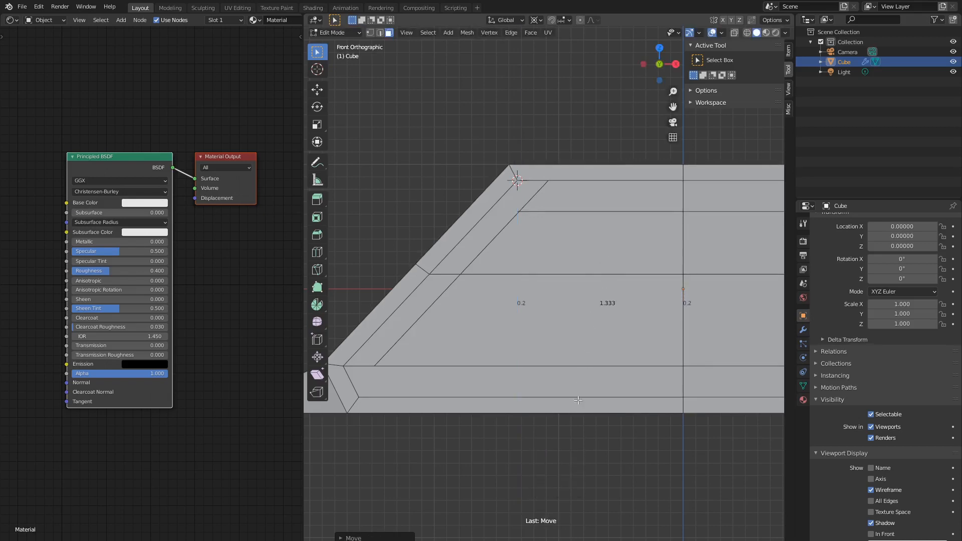
Move the lowest horizontal strip outward along Y until it stands out from the panel.
scroll(584, 342, down, 1)
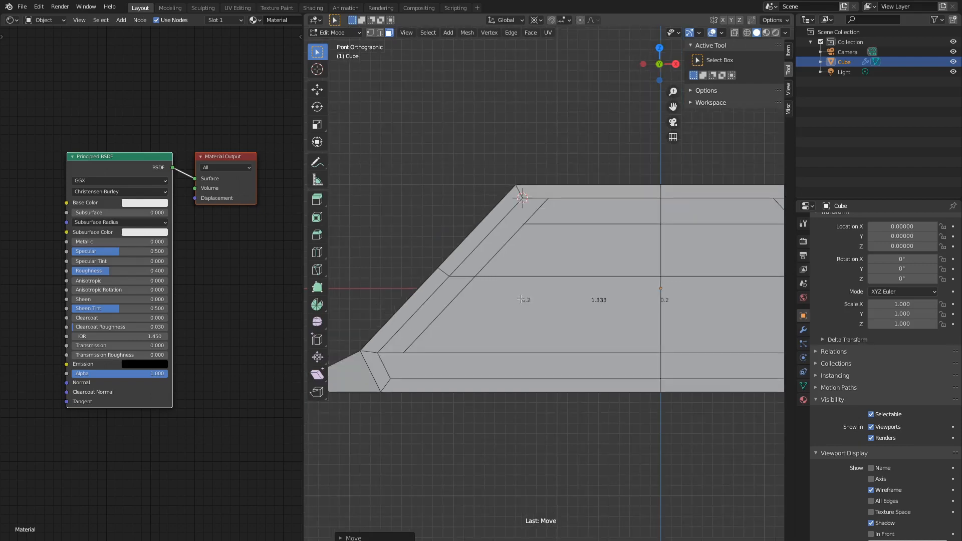
middle_drag(520, 299, 415, 80)
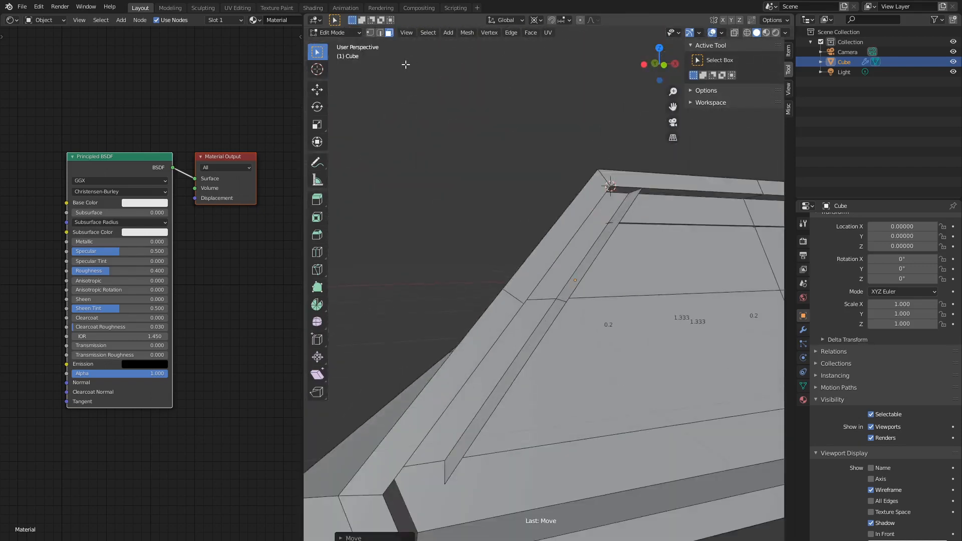
click(371, 34)
scroll(651, 313, down, 4)
key(g)
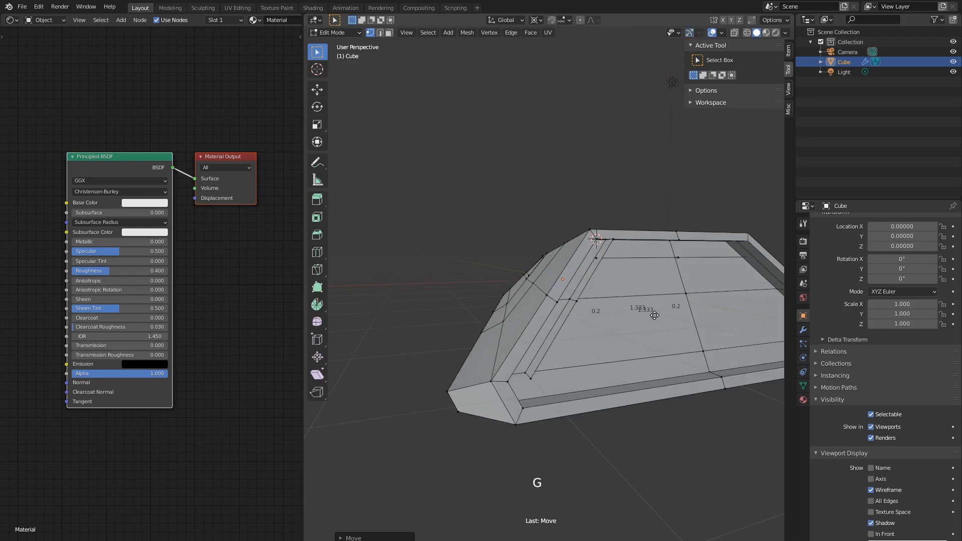
key(y)
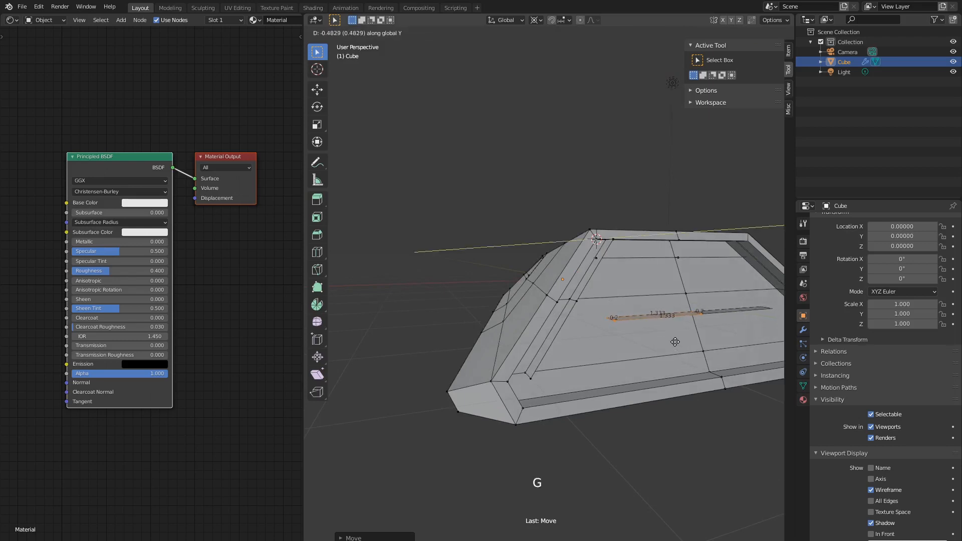
click(663, 335)
Move the outer end edge of the lowest horizontal strip along X to meet the sloped strip.
click(610, 318)
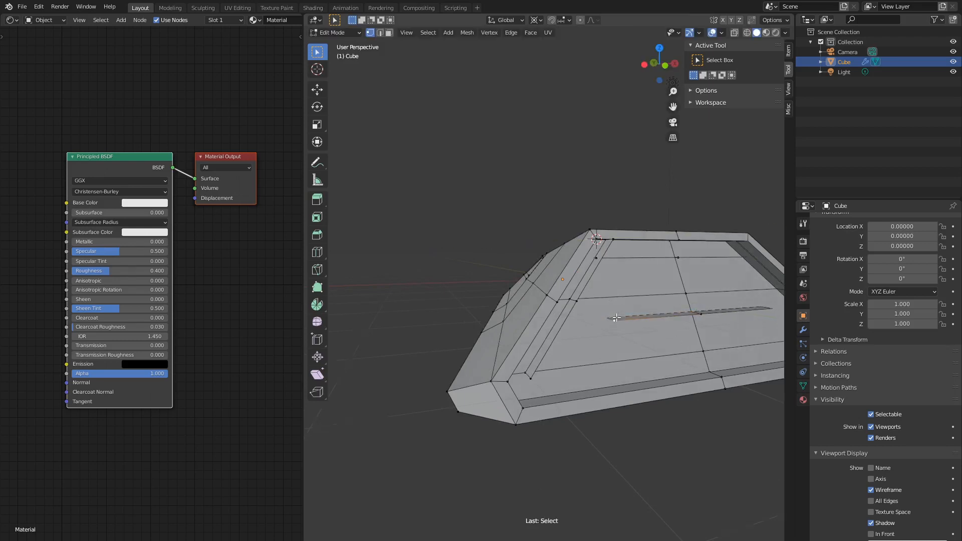
scroll(616, 318, up, 2)
click(380, 33)
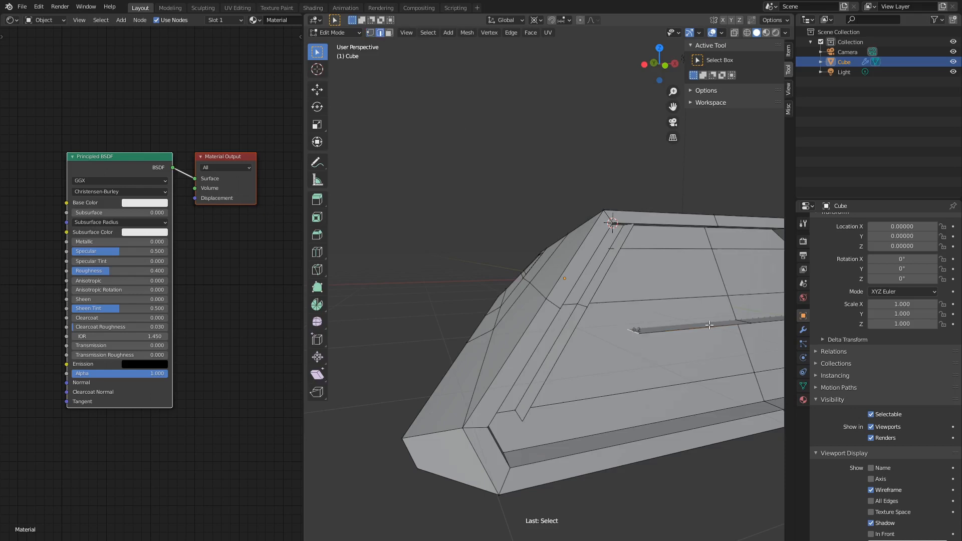
key(g)
key(x)
click(638, 335)
scroll(631, 312, up, 3)
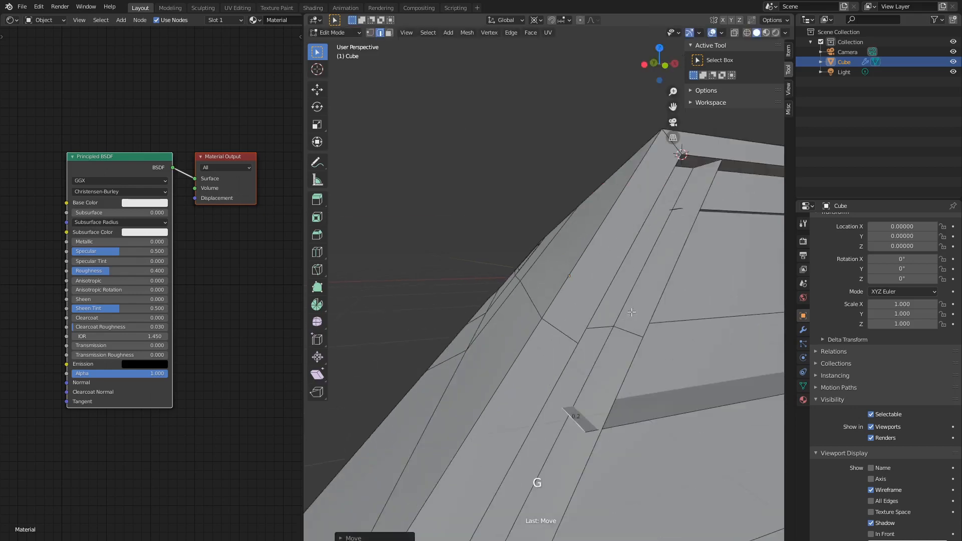
Loop-cut the upper part of the sloped strip and slide the new edge level with the upper horizontal strip.
key(a)
key(a)
key(a)
key(ctrl+r)
click(669, 261)
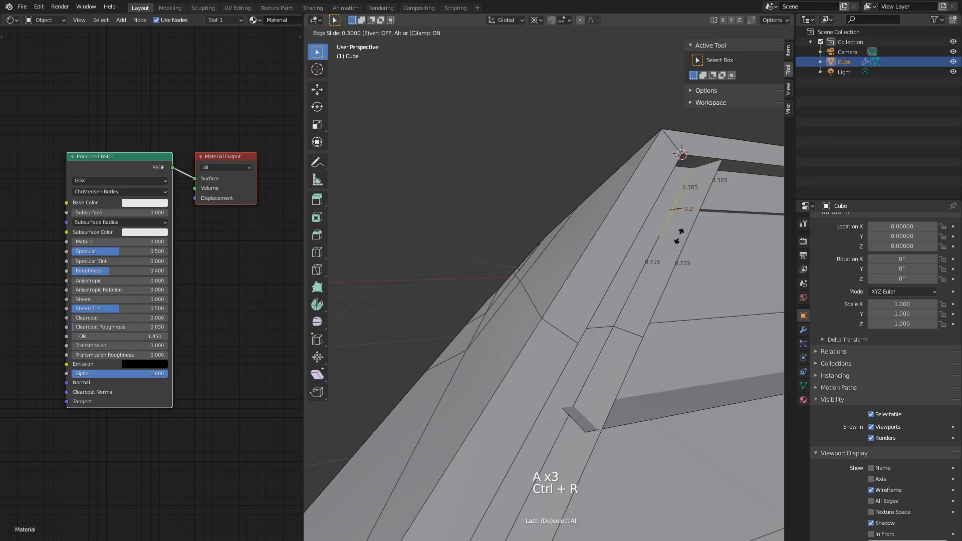
click(679, 234)
middle_drag(679, 234, 647, 247)
middle_drag(705, 273, 679, 276)
key(shift+v)
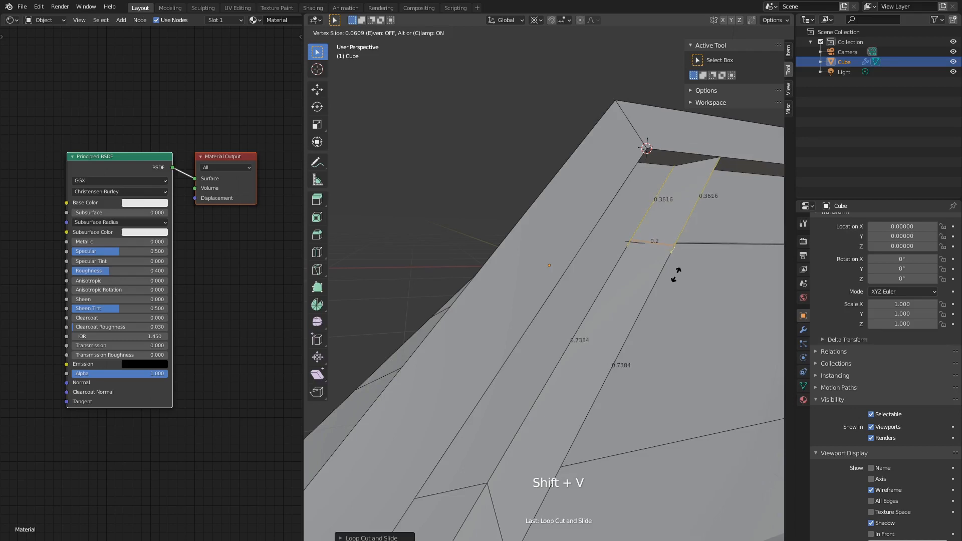
click(674, 275)
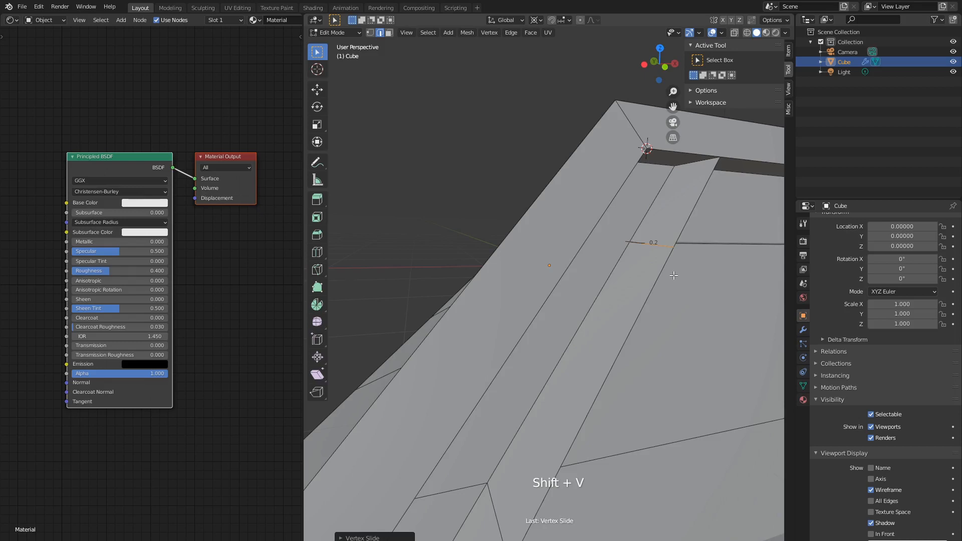
Loop-cut the lower part of the sloped strip and slide the new edge level with the lowest horizontal strip.
middle_drag(673, 275, 649, 316)
key(a)
key(a)
key(a)
key(ctrl+r)
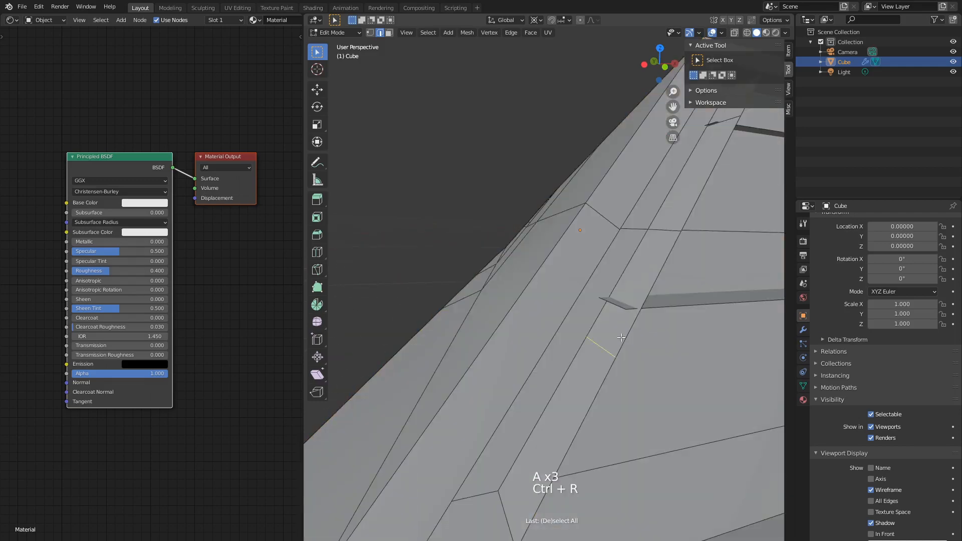
click(624, 328)
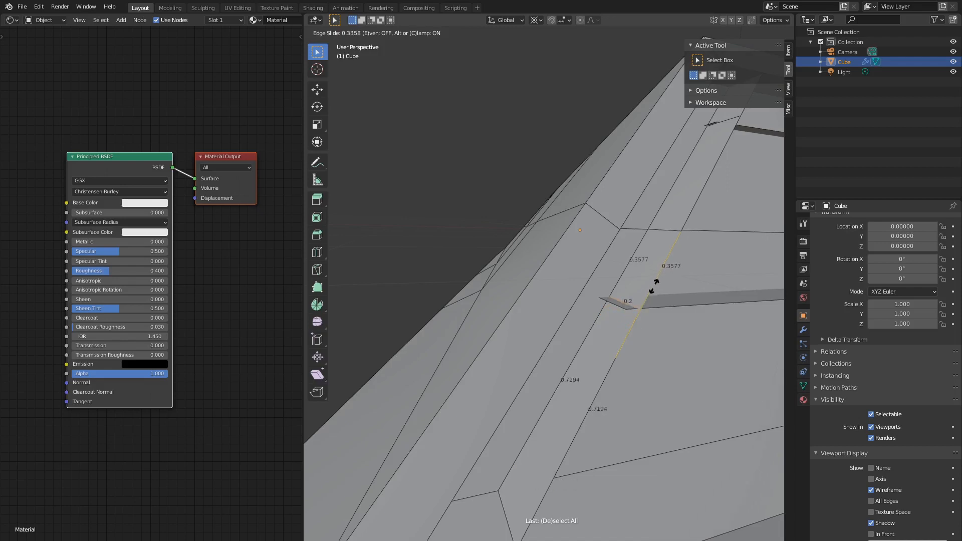
click(653, 286)
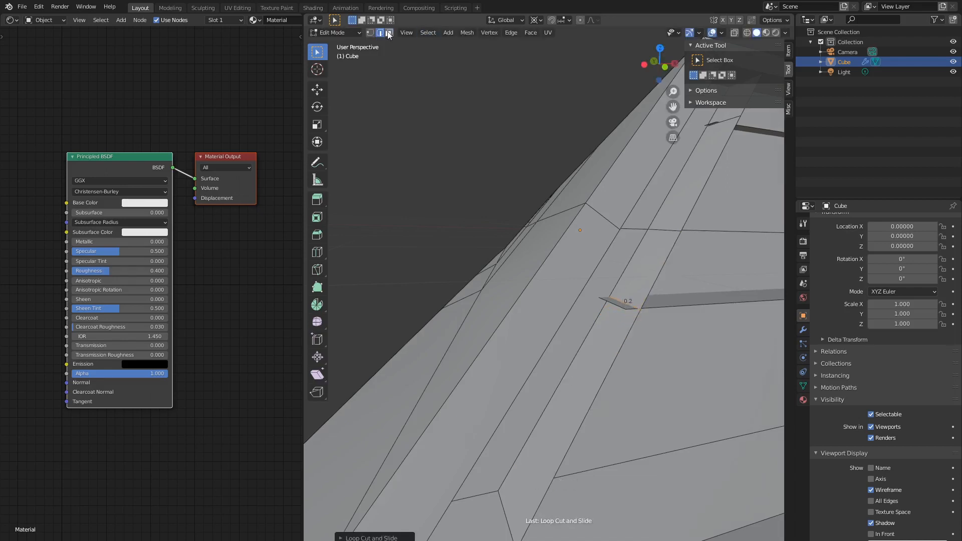
Delete the sloped strip's faces above the upper horizontal strip and between the panel's middle edge and the lowest strip.
click(660, 261)
scroll(690, 177, down, 3)
shift+middle_drag(689, 177, 676, 198)
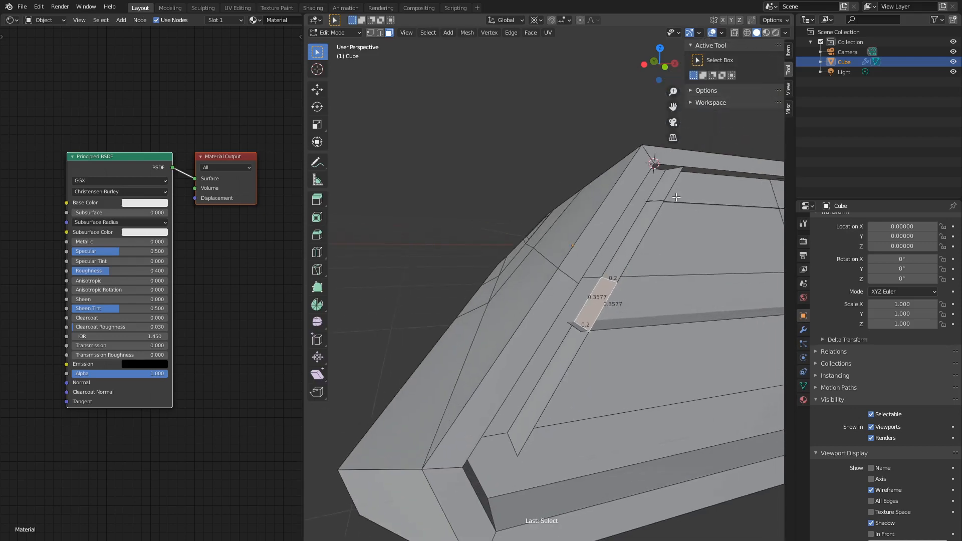
shift+click(676, 197)
key(Delete)
click(688, 209)
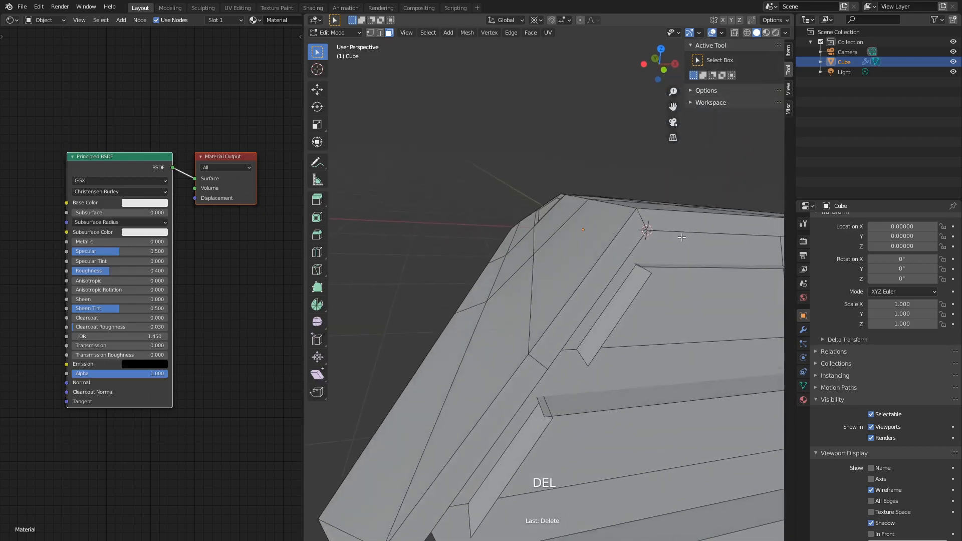
Delete the upper and lowest horizontal strip faces, leaving the two sloped strip pieces.
click(655, 266)
click(595, 405)
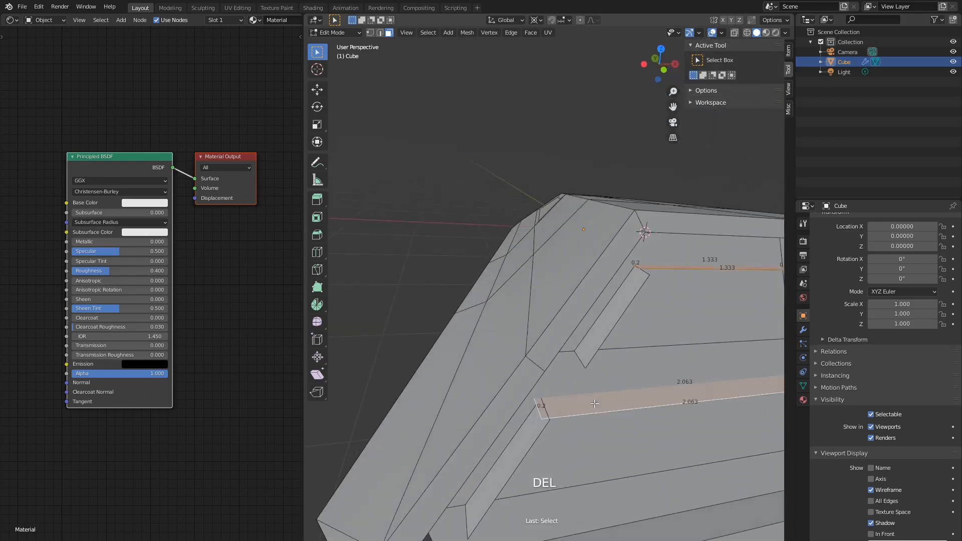
key(Delete)
click(594, 403)
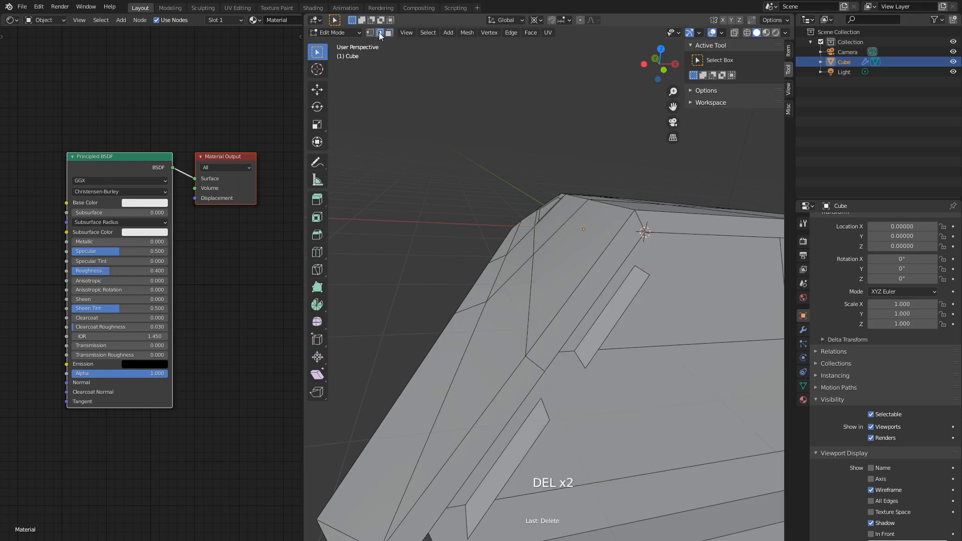
Extrude both end edges of the upper sloped strip along X to the panel's centre line.
middle_drag(636, 305, 556, 299)
key(e)
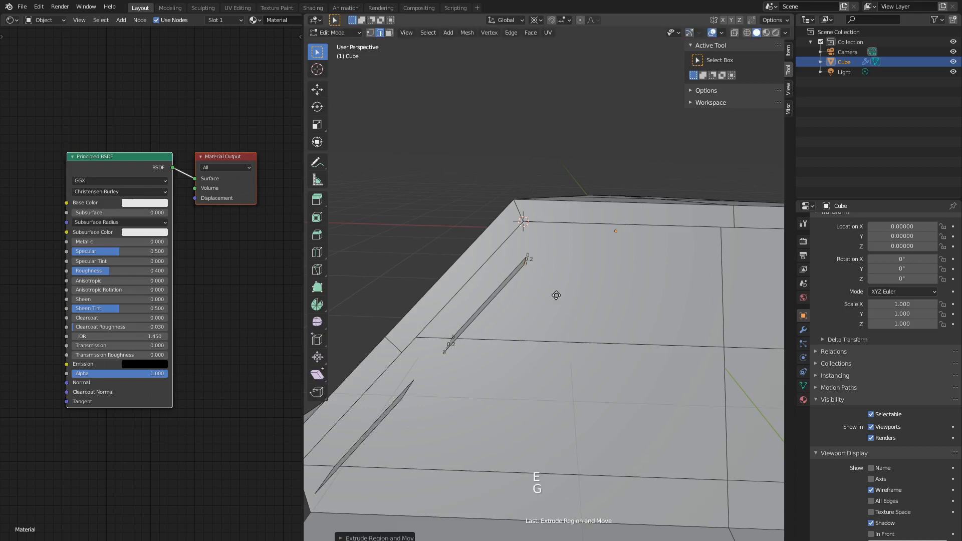
key(g)
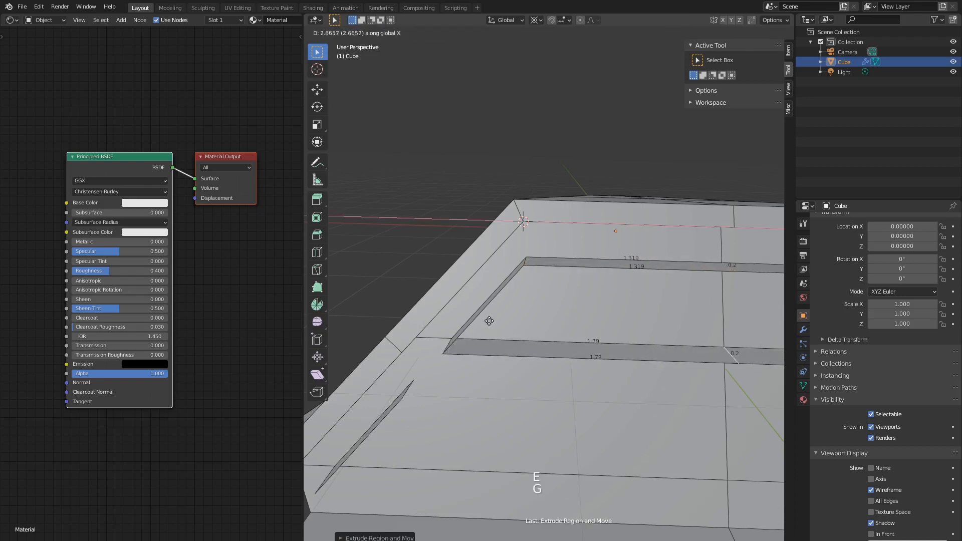
click(489, 321)
scroll(496, 325, down, 4)
key(a)
key(a)
key(a)
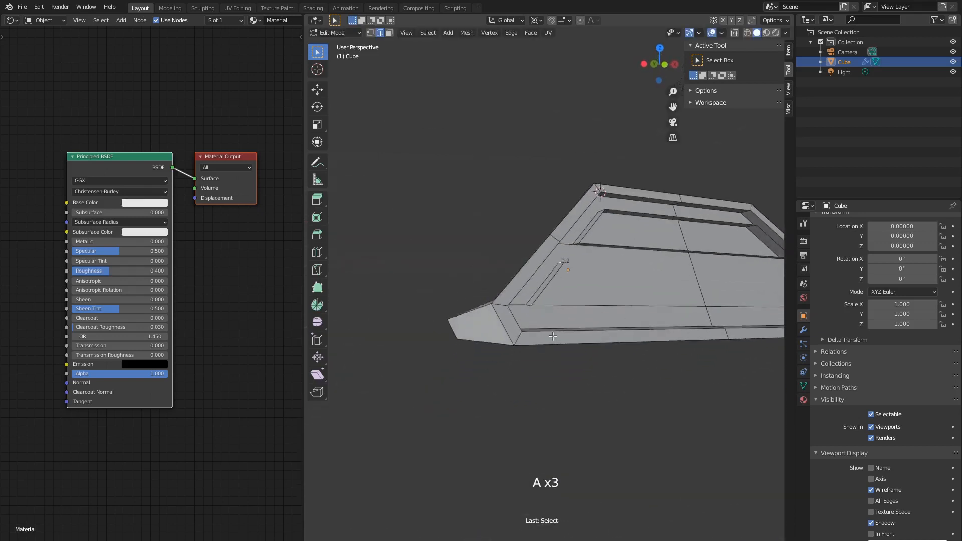
Extrude both end edges of the lower sloped strip along X, stopping short of the panel's centre line.
middle_drag(553, 335, 584, 286)
click(502, 240)
scroll(554, 281, up, 2)
key(ctrl+z)
scroll(569, 273, down, 5)
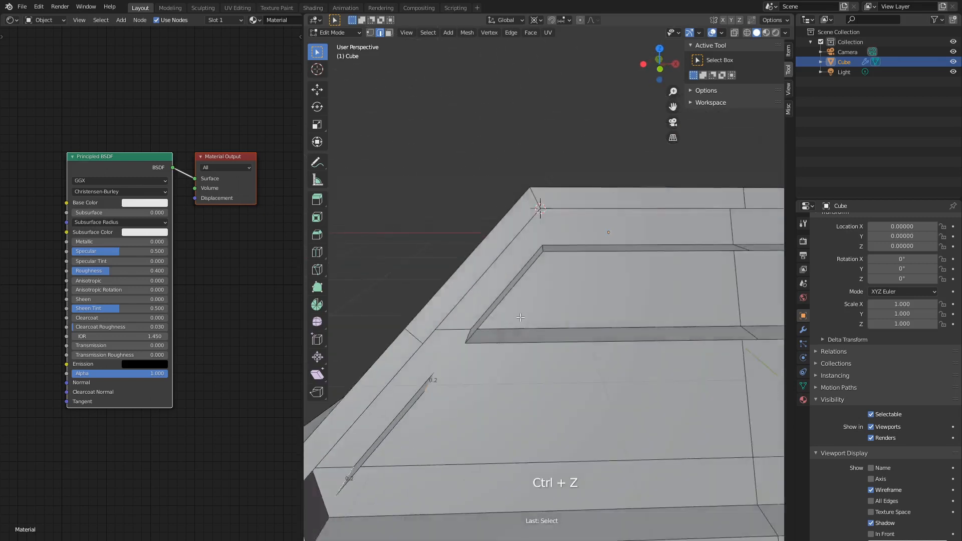
key(e)
click(493, 338)
key(g)
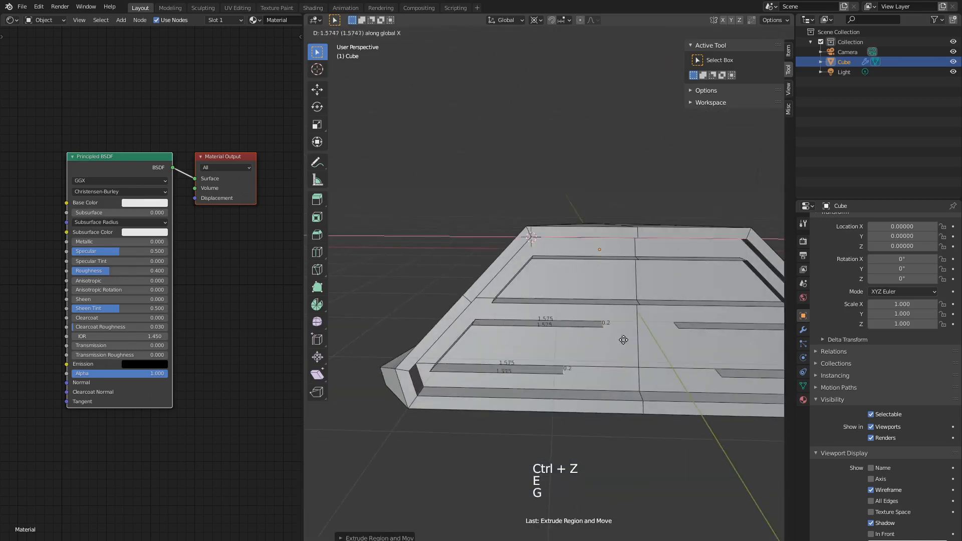
click(625, 342)
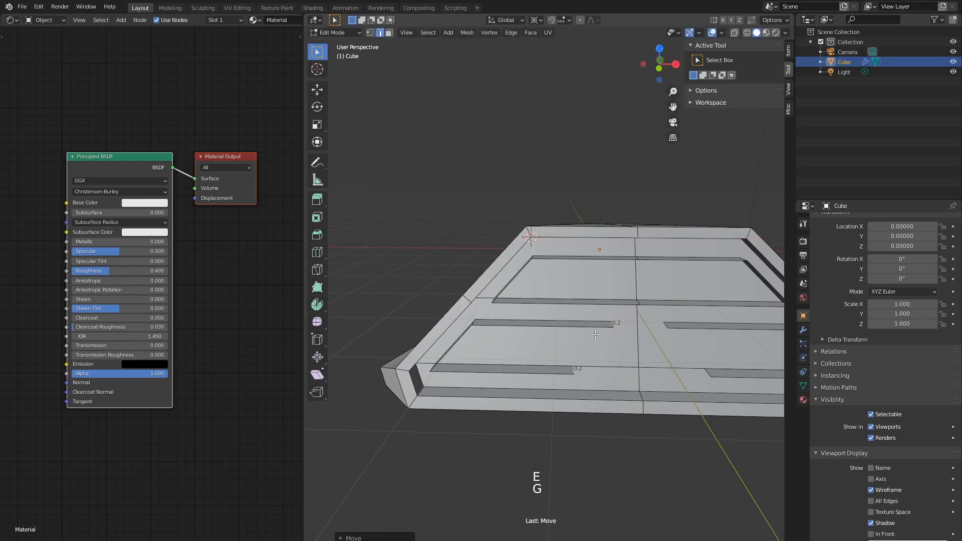
Set the 3D cursor to the upper extruded strip's inner end and scale the lower end to 0 along X to align them.
scroll(595, 334, up, 2)
click(639, 336)
key(shift+s)
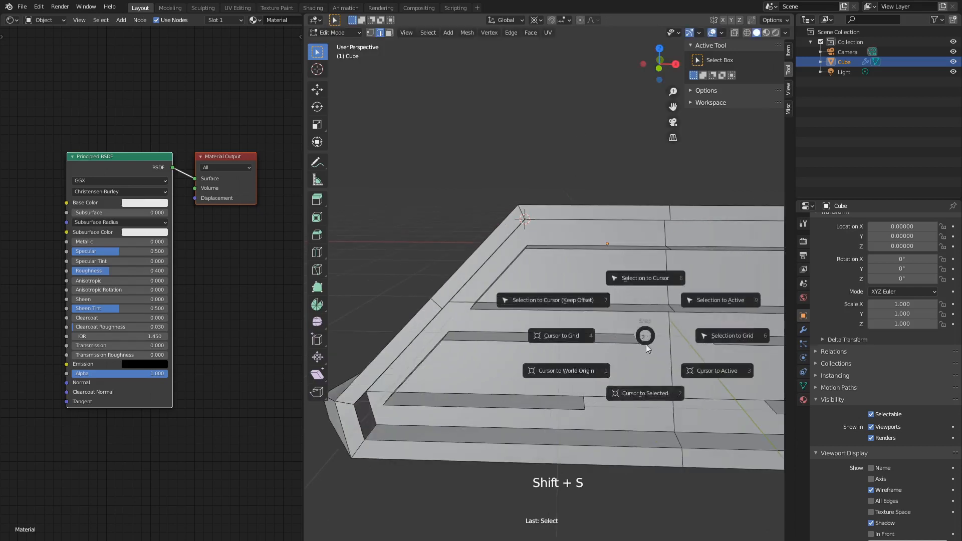
click(644, 392)
key(s)
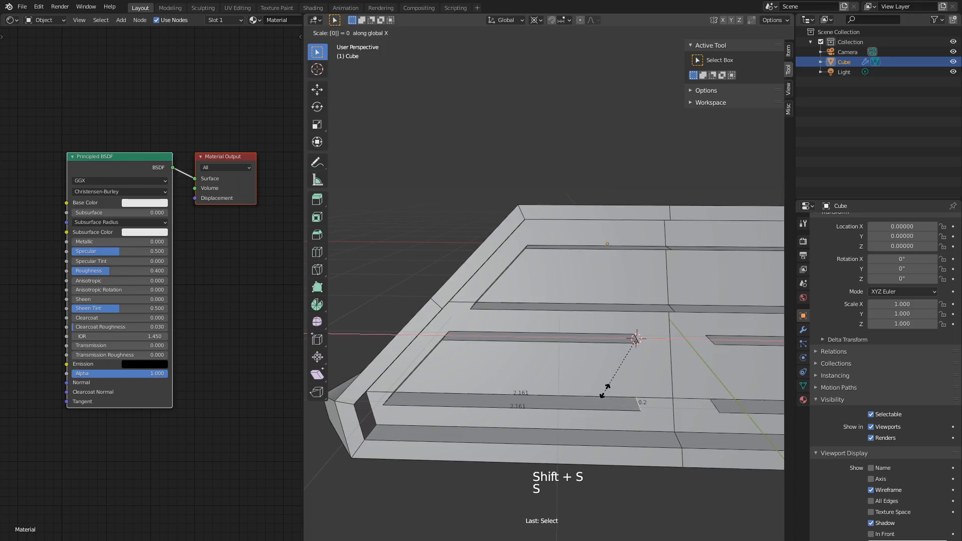
click(605, 391)
click(637, 338)
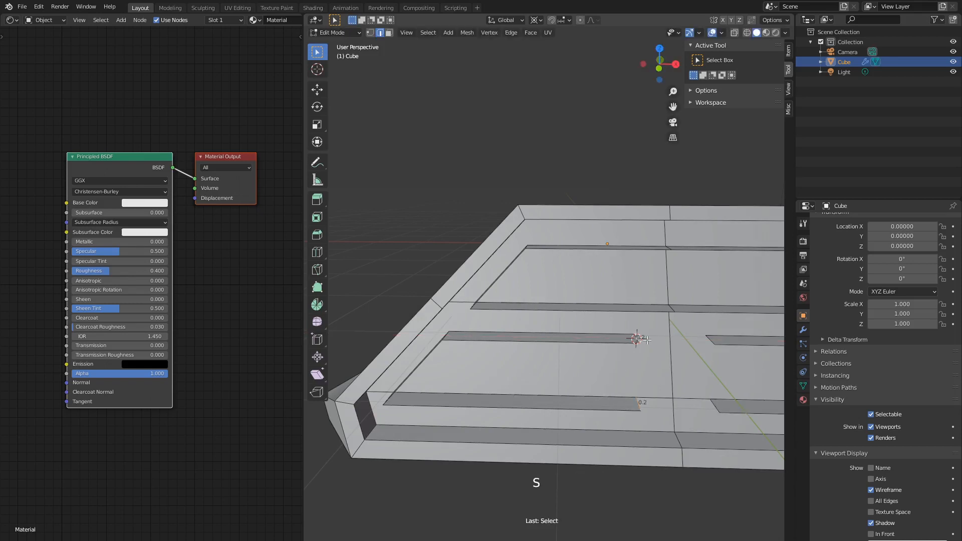
In front wireframe view, move both aligned strip ends 0.34 along X onto the centre line.
key(KP_1)
click(371, 33)
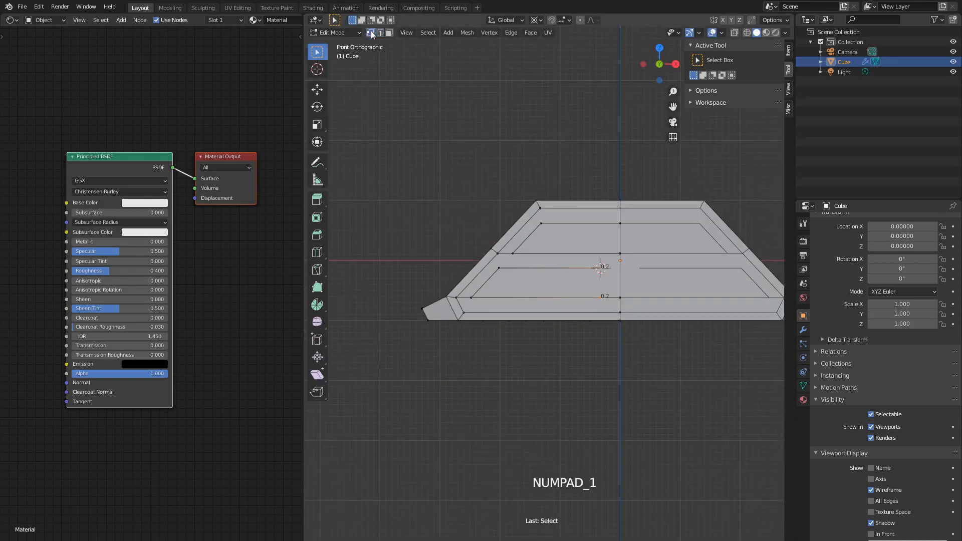
scroll(580, 314, up, 6)
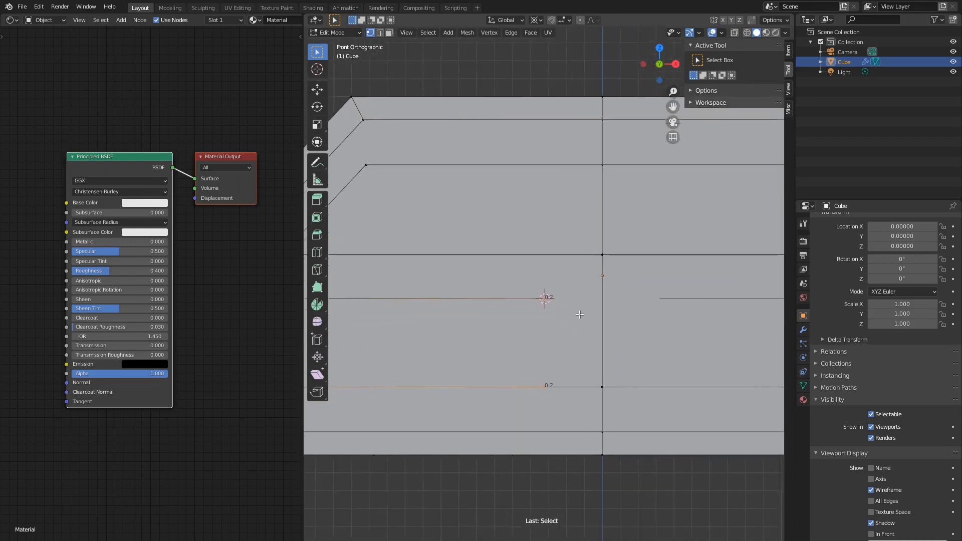
scroll(579, 314, up, 3)
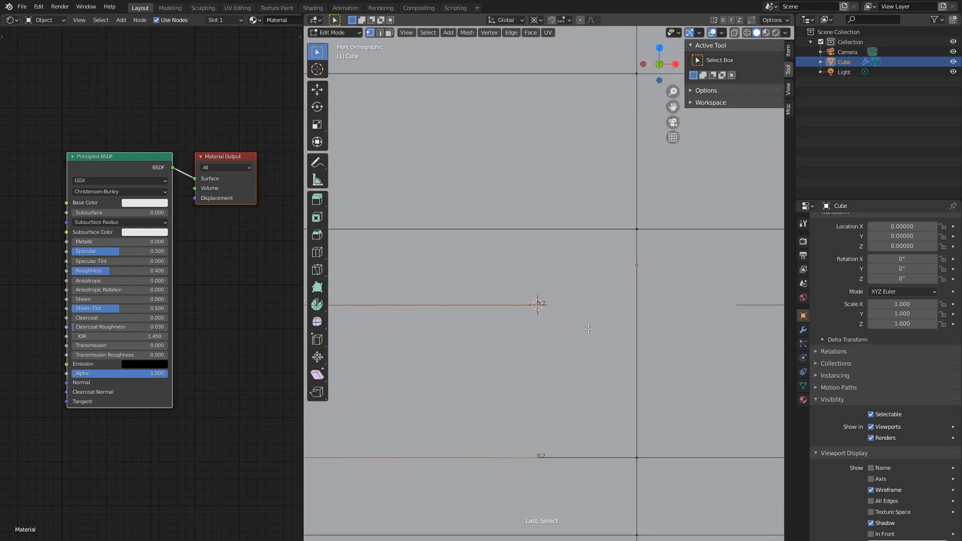
key(z)
click(529, 325)
key(g)
key(x)
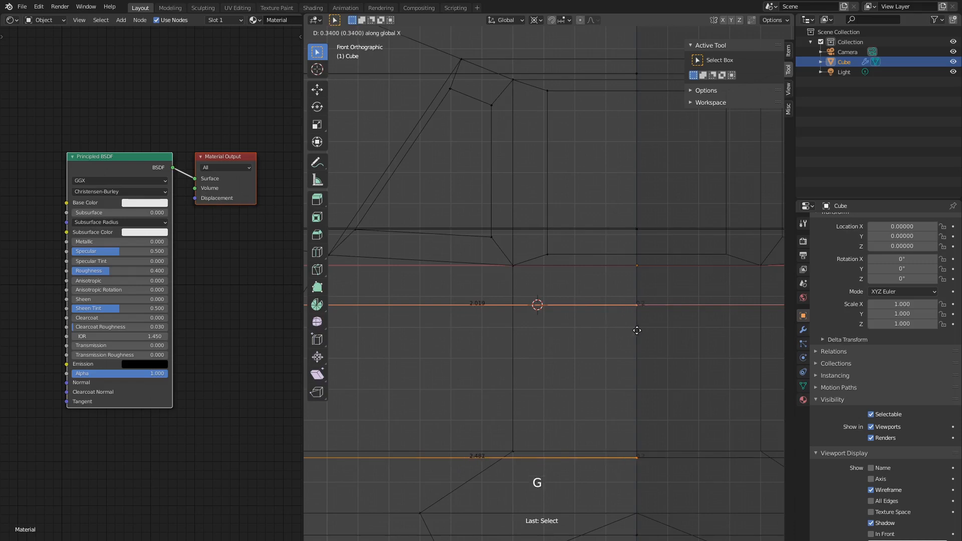
click(671, 330)
Disable Clipping in the Mirror modifier and move both strip ends -0.05 along X away from the centre line.
click(804, 329)
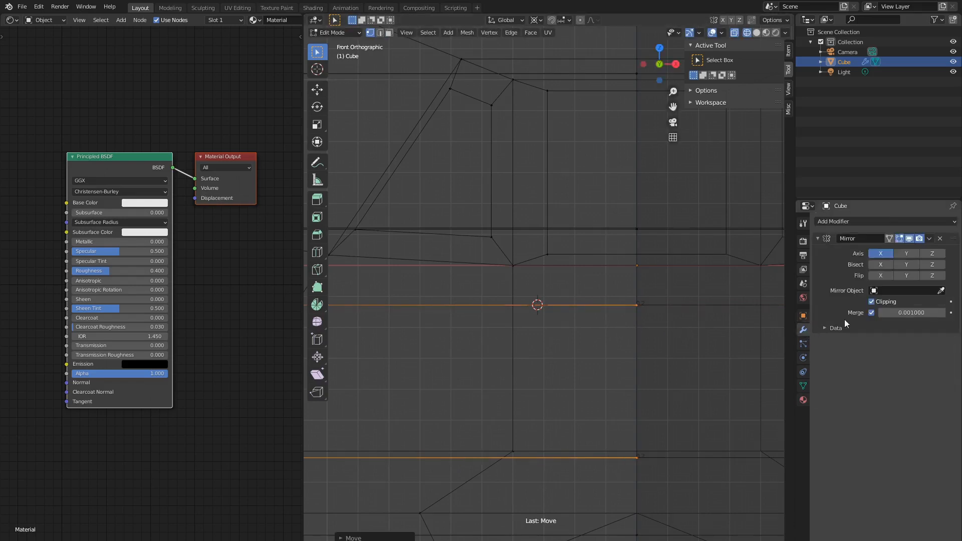
key(g)
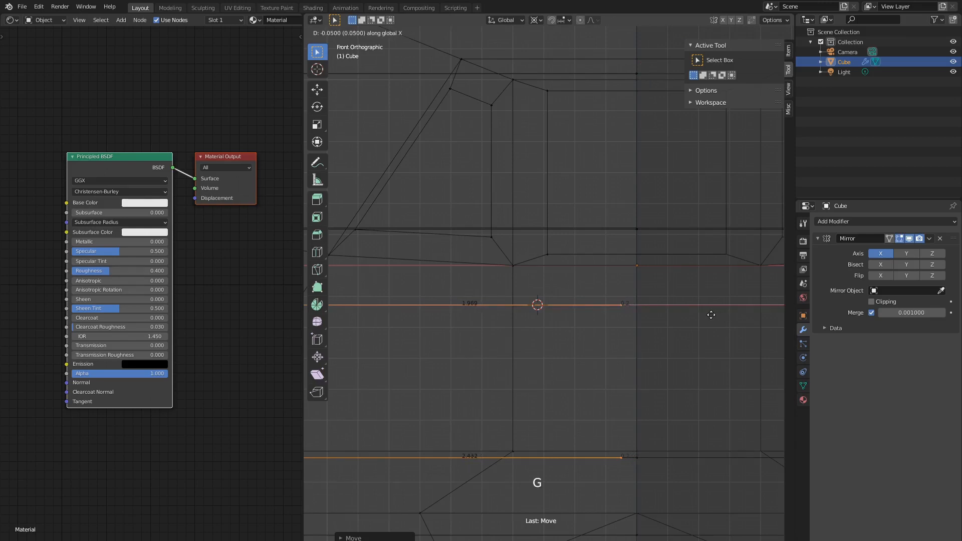
click(710, 314)
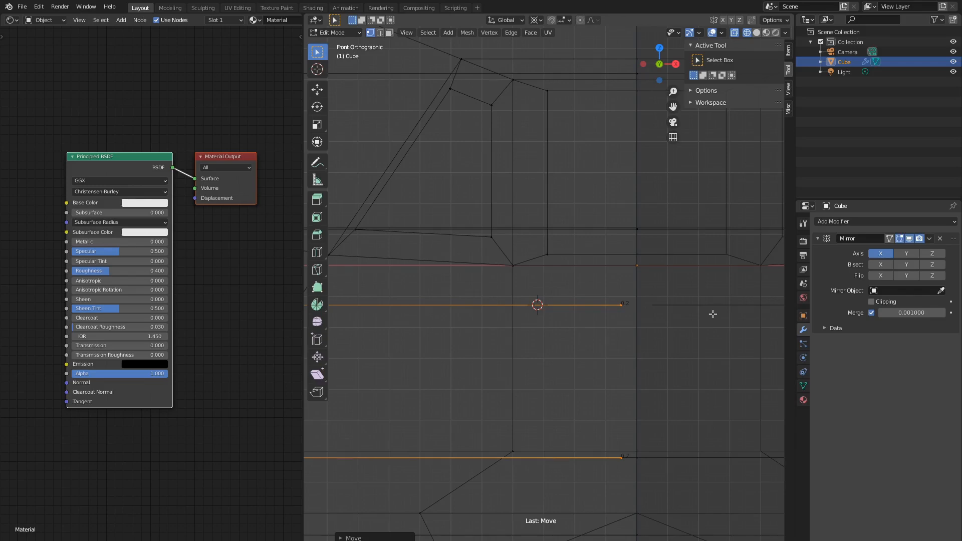
Re-enable the Mirror modifier's Clipping, fill a face between the two strips' inner end edges, and return to solid shading.
middle_drag(576, 301, 622, 329)
click(380, 32)
click(600, 312)
click(625, 323)
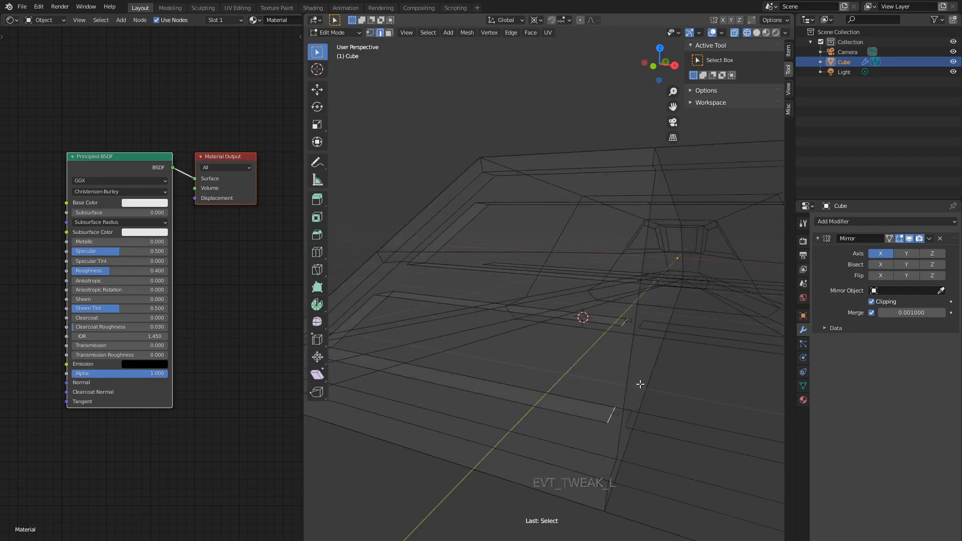
key(f)
middle_drag(610, 415, 574, 362)
key(z)
click(635, 367)
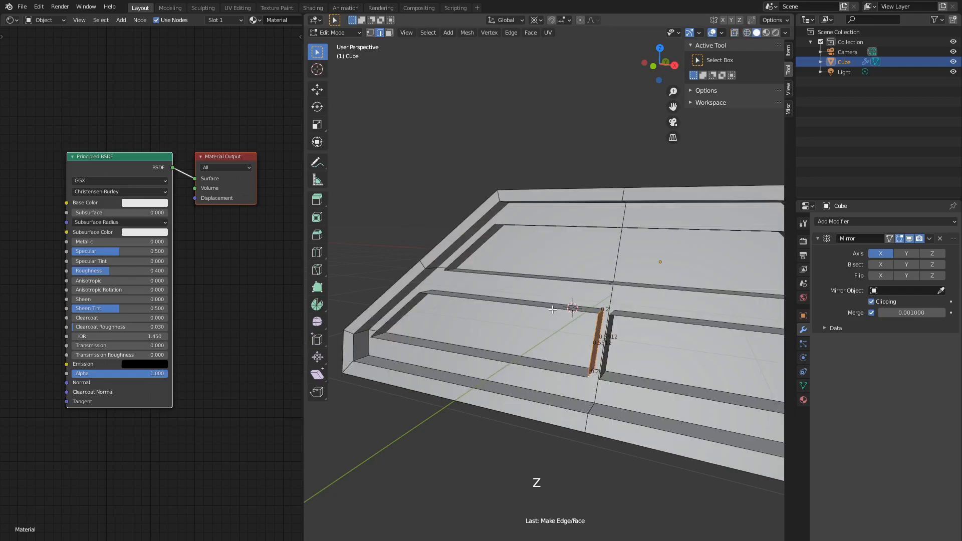
Fill a face across the lower panel's wall outline and another across the upper panel's wall outline.
click(551, 307)
shift+click(543, 370)
key(f)
middle_drag(540, 247, 546, 289)
key(a)
key(a)
key(a)
shift+click(543, 332)
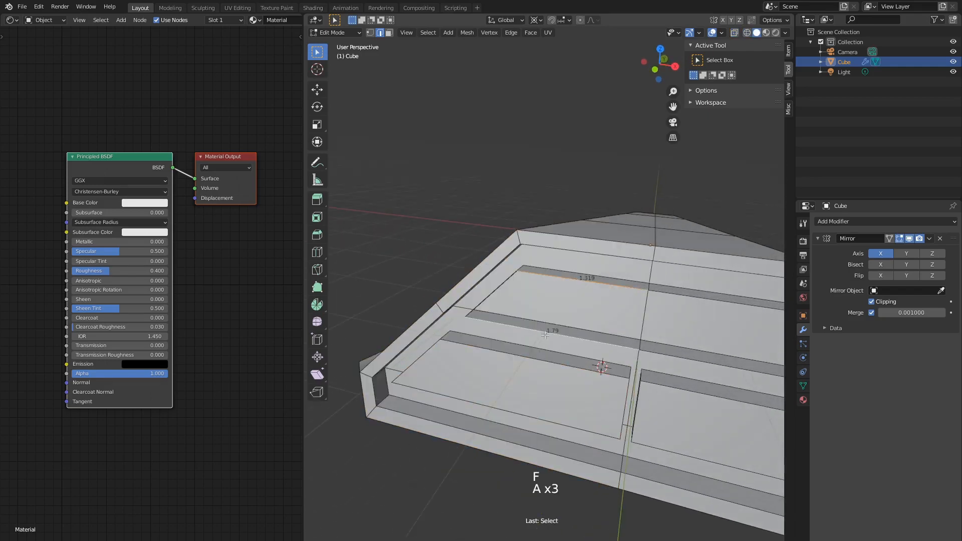
key(f)
In right wireframe view, move both panel faces outward along negative Y, making the frame walls about 0.4 deep.
shift+click(599, 342)
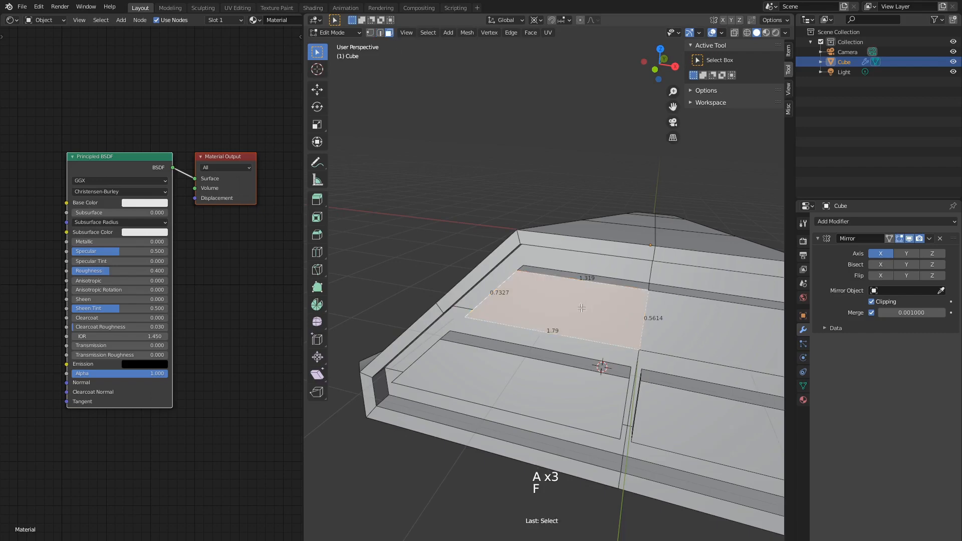
key(f)
key(KP_1)
key(KP_3)
key(z)
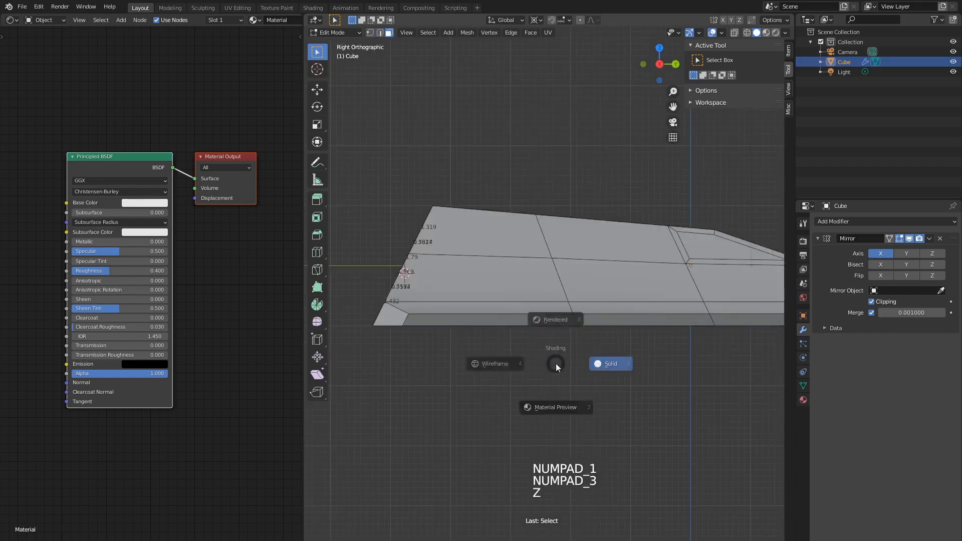
click(495, 365)
scroll(633, 317, up, 3)
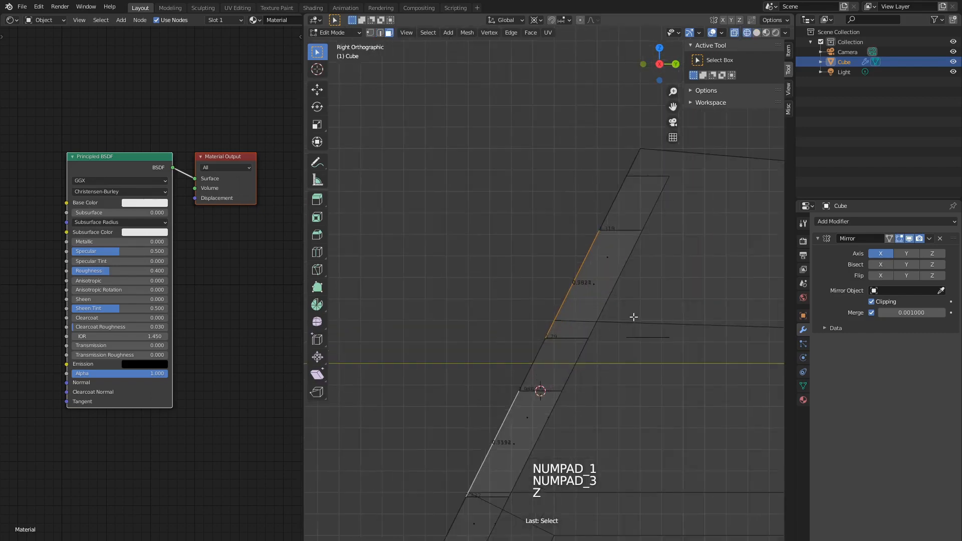
key(g)
click(575, 298)
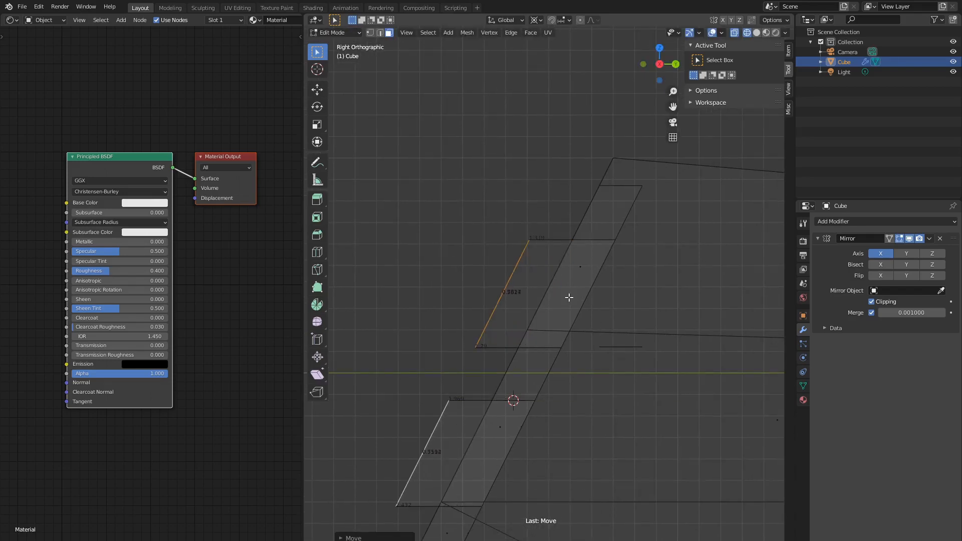
scroll(528, 278, down, 3)
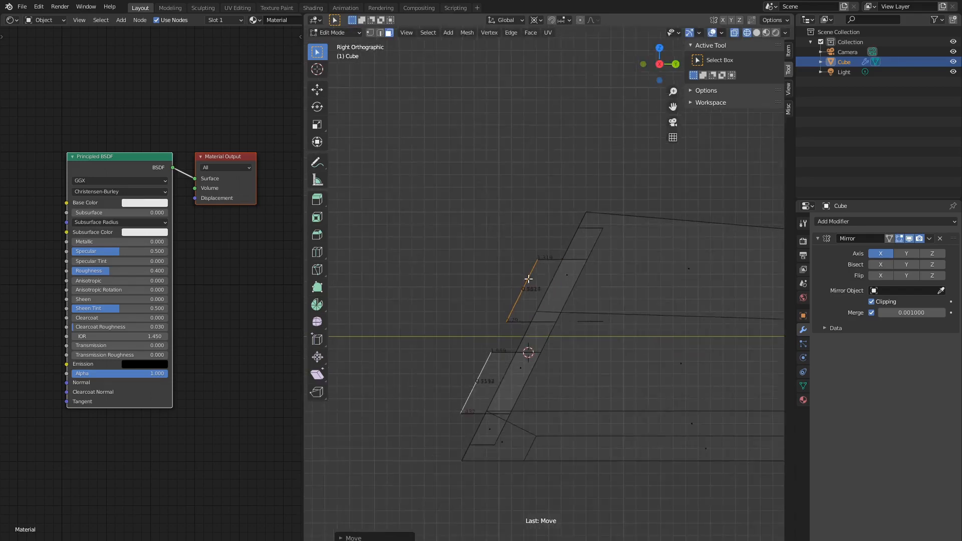
Delete the stray horizontal face inside the body behind the panels and return to solid shading.
click(593, 326)
mouse_move(546, 324)
middle_down()
mouse_move(552, 339)
mouse_move(600, 333)
mouse_move(557, 378)
mouse_move(620, 399)
mouse_move(601, 394)
mouse_move(621, 360)
mouse_move(580, 335)
middle_up()
key(Delete)
click(600, 334)
key(z)
click(657, 392)
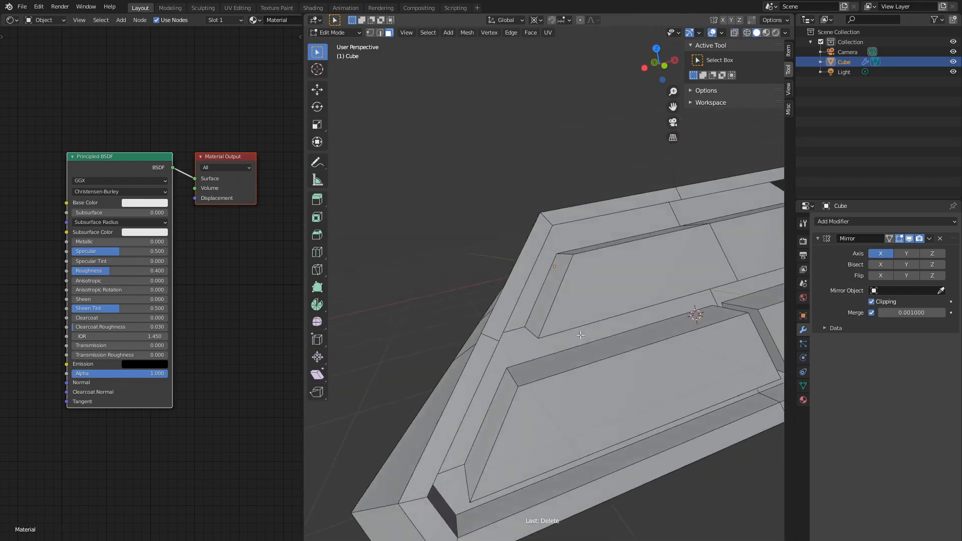
In front view, move the slanted outer edges of both panel faces about 0.05 inward along X.
click(561, 289)
shift+click(505, 431)
key(KP_1)
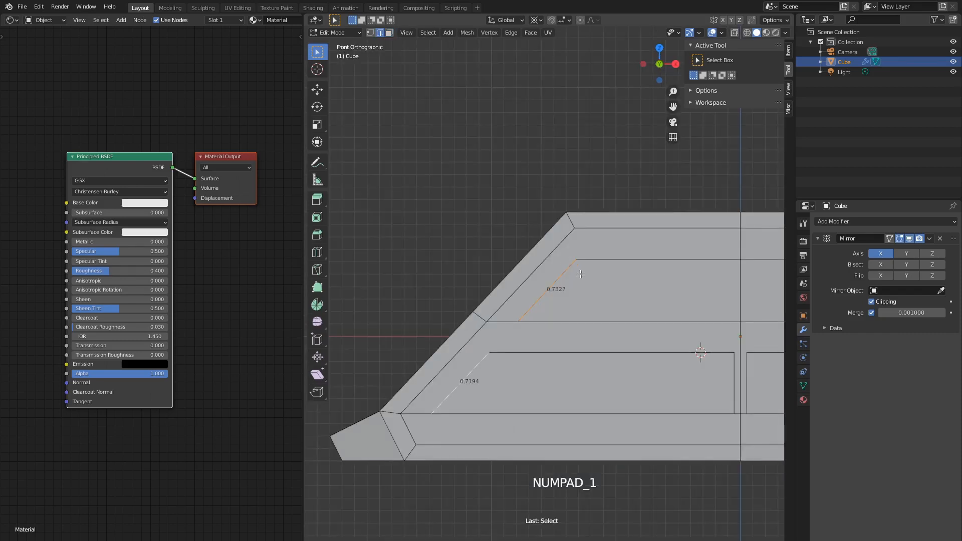
scroll(580, 274, up, 5)
key(g)
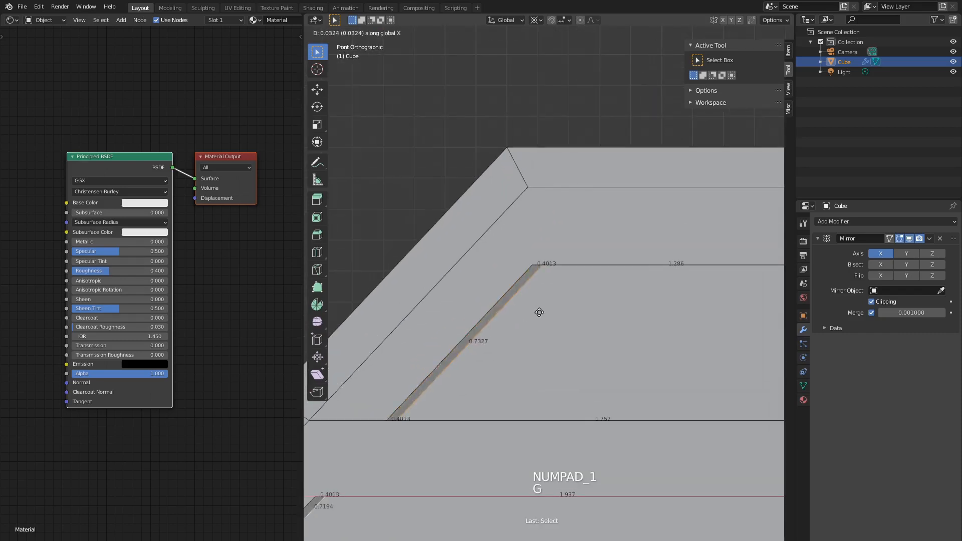
click(540, 311)
scroll(592, 387, down, 4)
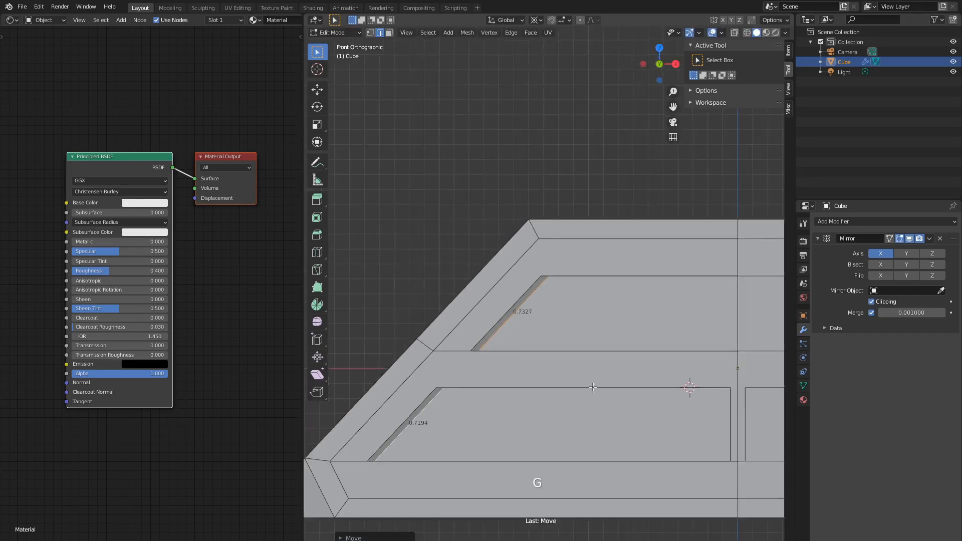
Move the lower panel face's inner vertical edge about -0.05 along X, away from the centre line.
scroll(593, 387, up, 4)
click(617, 335)
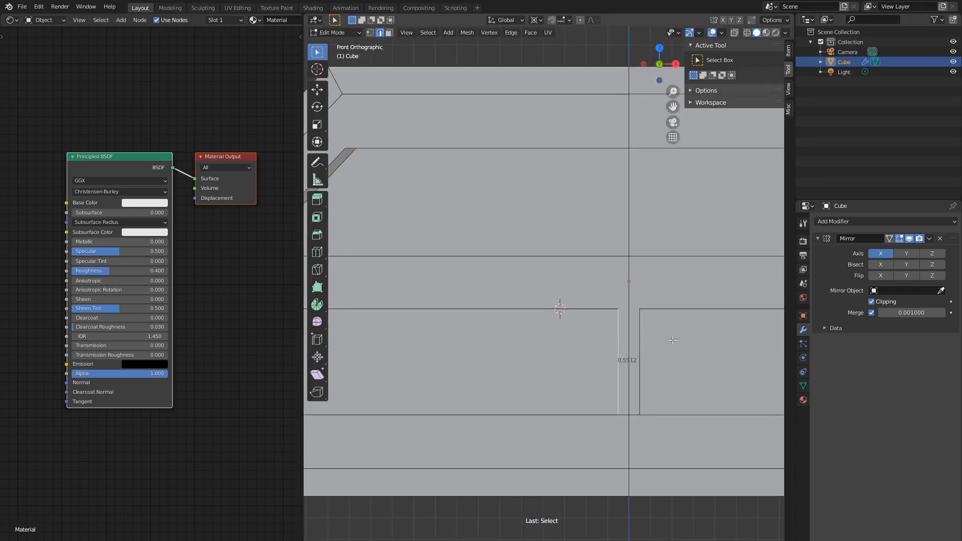
scroll(672, 340, up, 2)
key(g)
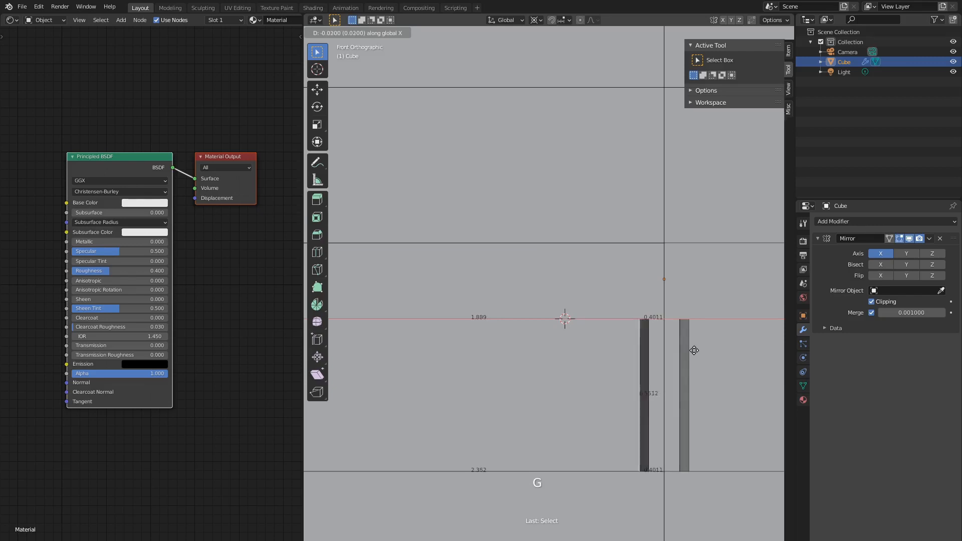
click(686, 351)
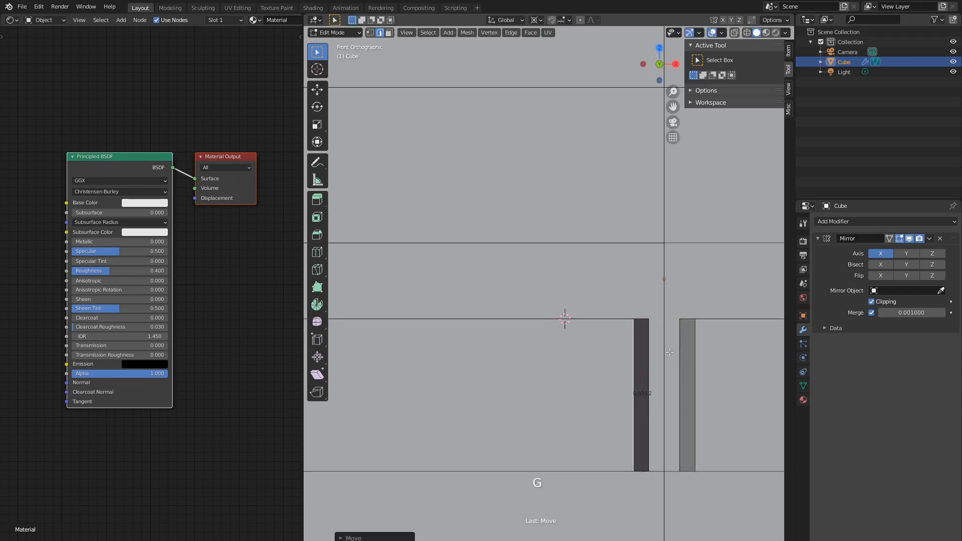
scroll(602, 349, down, 4)
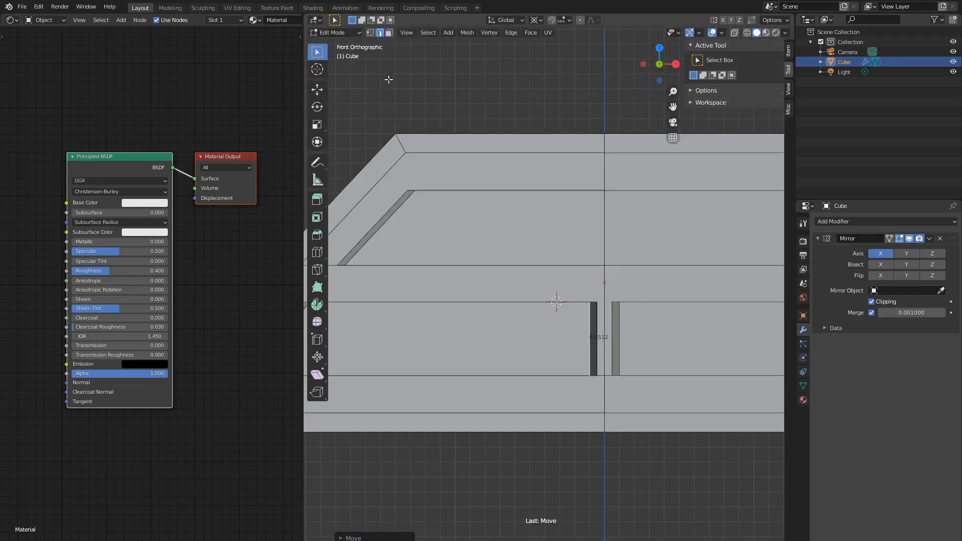
Inset the upper panel face by about 0.1.
shift+middle_drag(456, 266, 542, 350)
click(495, 313)
scroll(496, 314, up, 5)
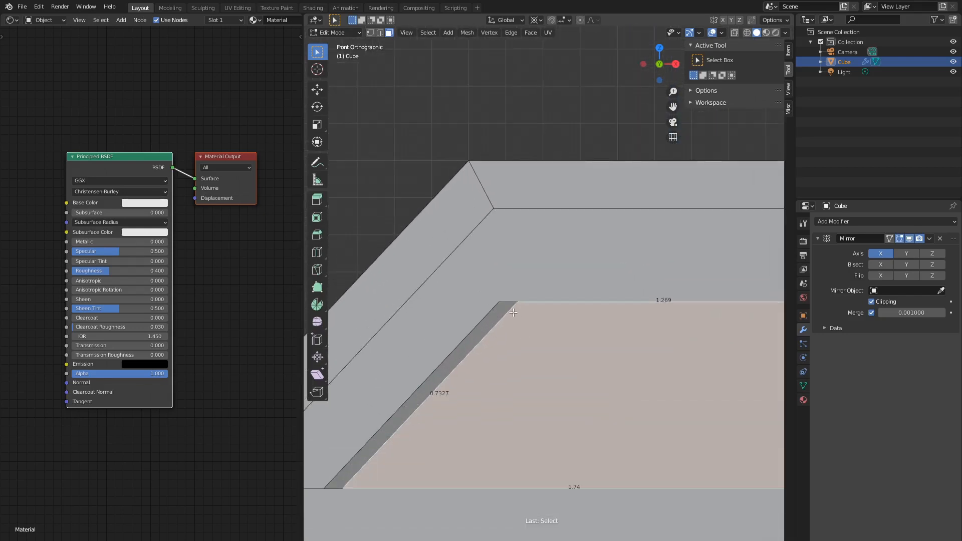
key(i)
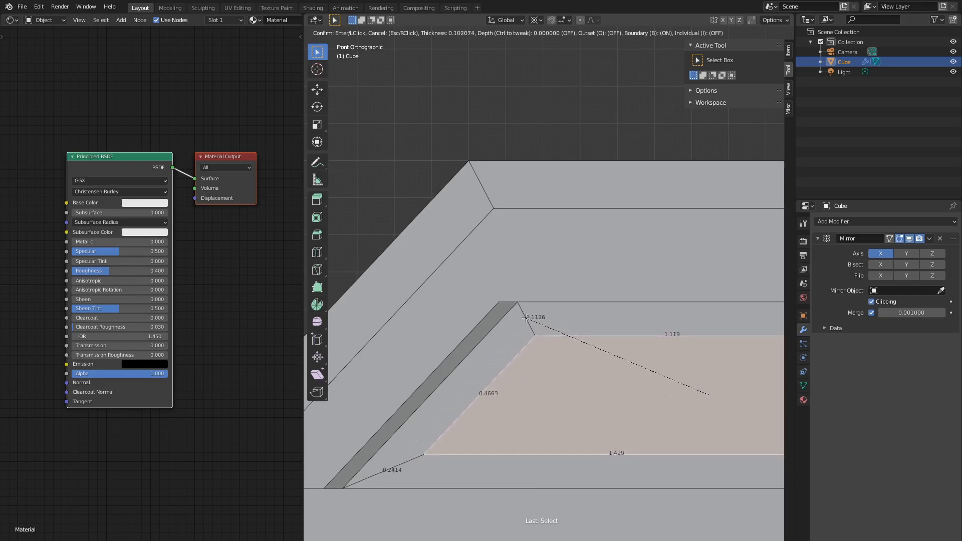
click(524, 317)
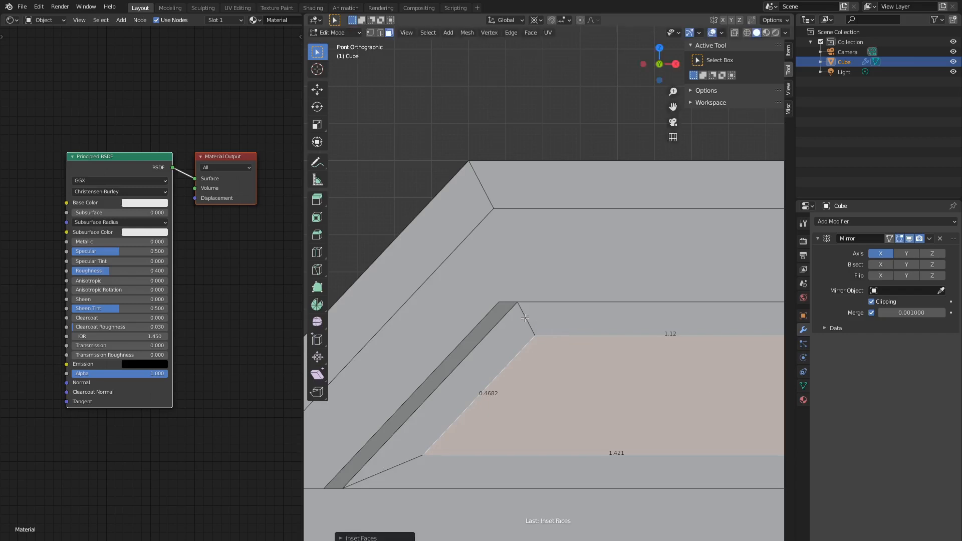
Inset the lower panel face by about 0.1.
scroll(524, 318, down, 4)
click(518, 373)
scroll(433, 350, up, 4)
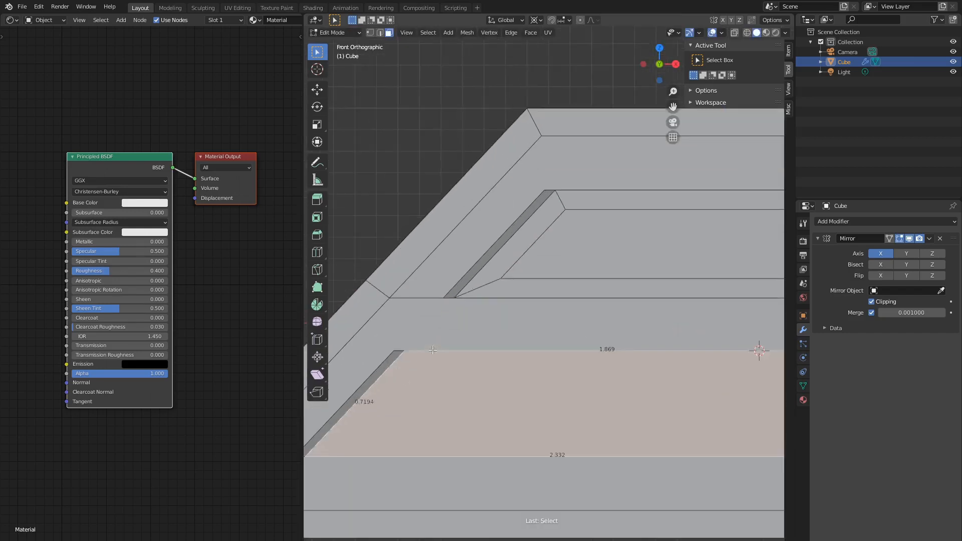
shift+middle_drag(433, 349, 504, 315)
key(i)
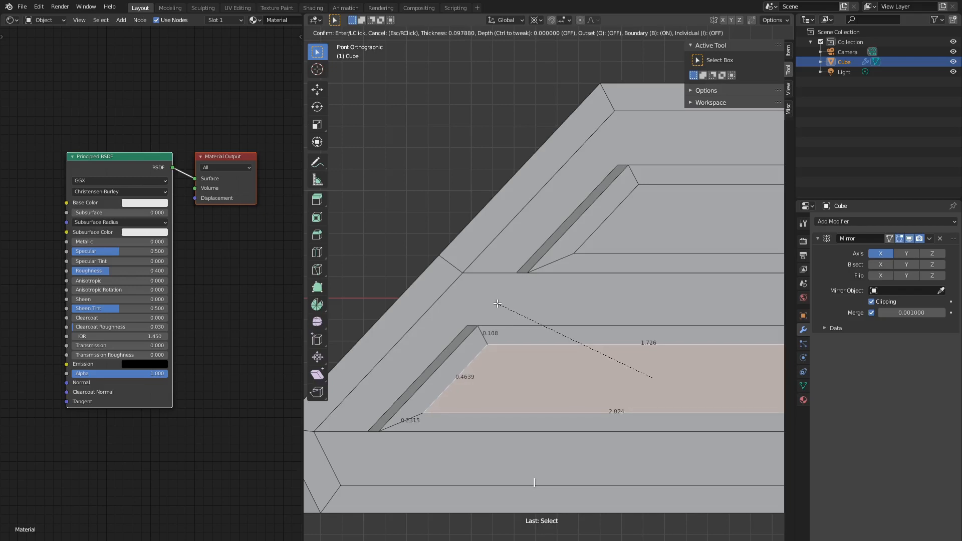
click(498, 303)
Delete the inset's border face at the upper panel's centre and move the two inner vertices along X onto the centre line.
scroll(497, 303, down, 1)
shift+middle_drag(497, 303, 515, 340)
click(672, 222)
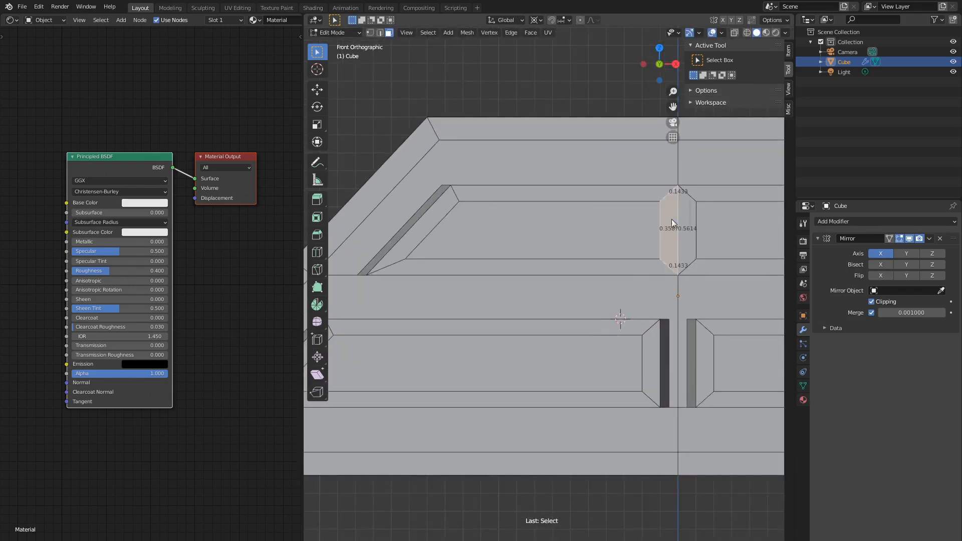
key(Delete)
click(672, 218)
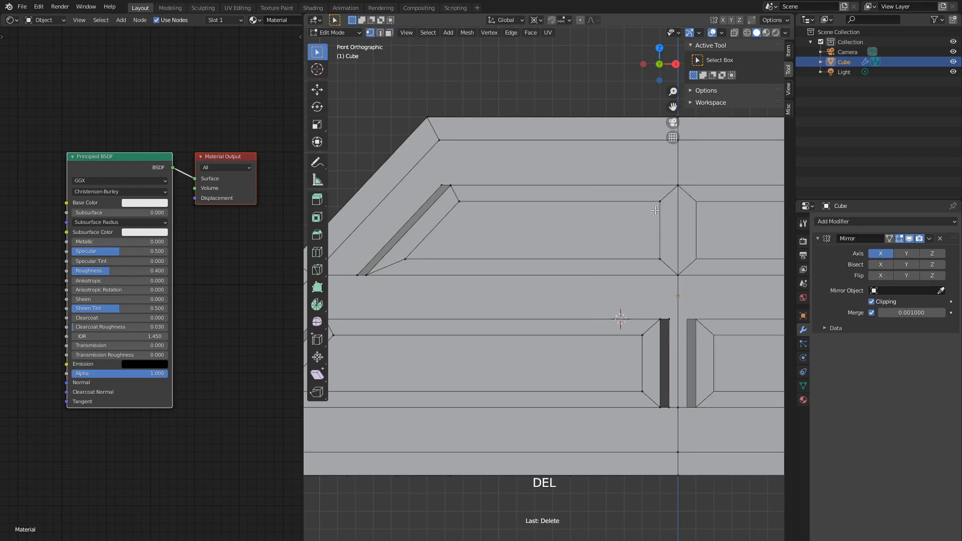
key(g)
click(671, 252)
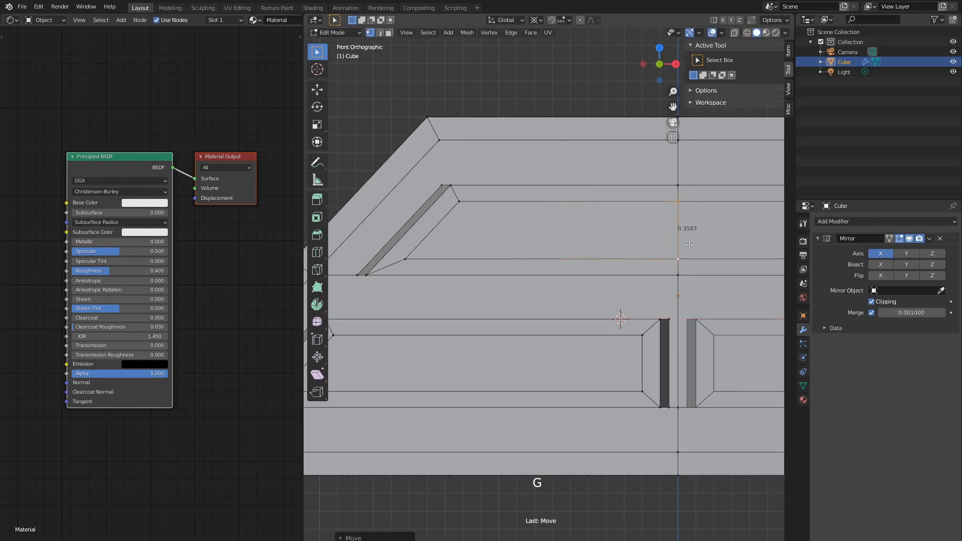
scroll(629, 252, down, 3)
key(a)
key(a)
key(a)
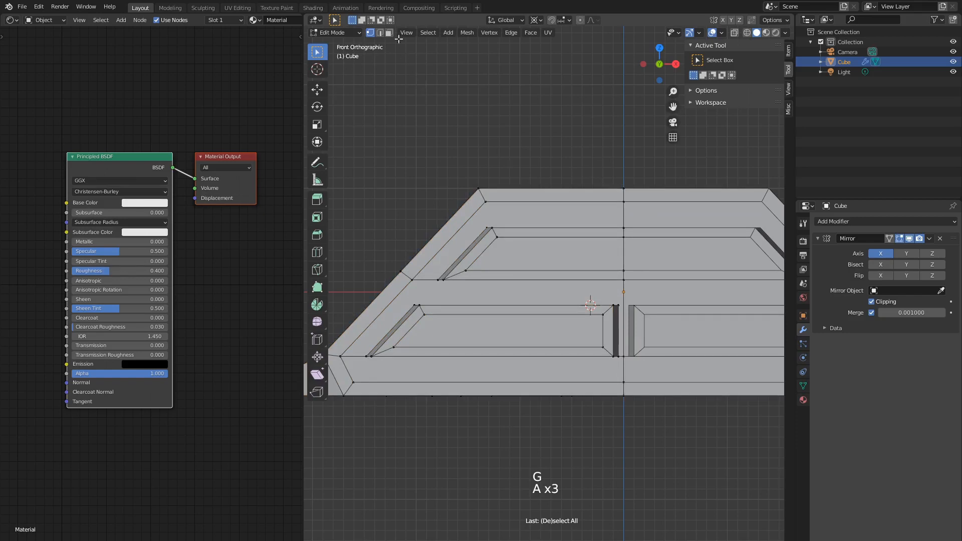
Inset the upper panel's inner face again by about 0.05.
click(507, 261)
scroll(509, 261, up, 3)
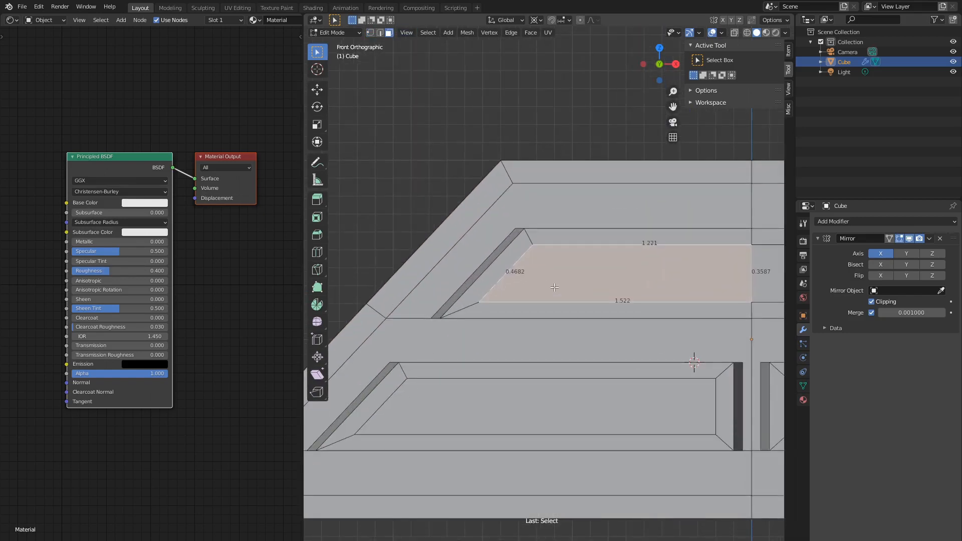
scroll(555, 287, up, 1)
scroll(529, 255, up, 3)
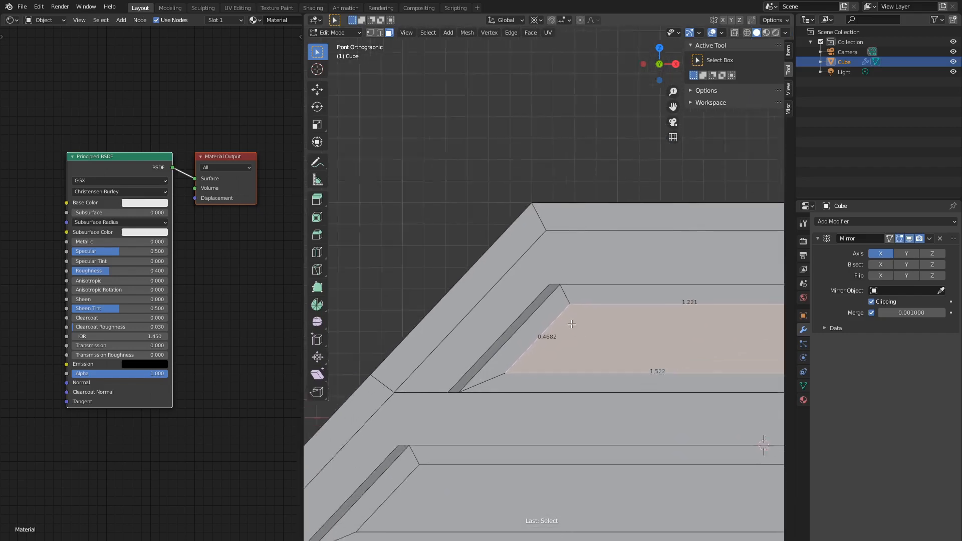
key(i)
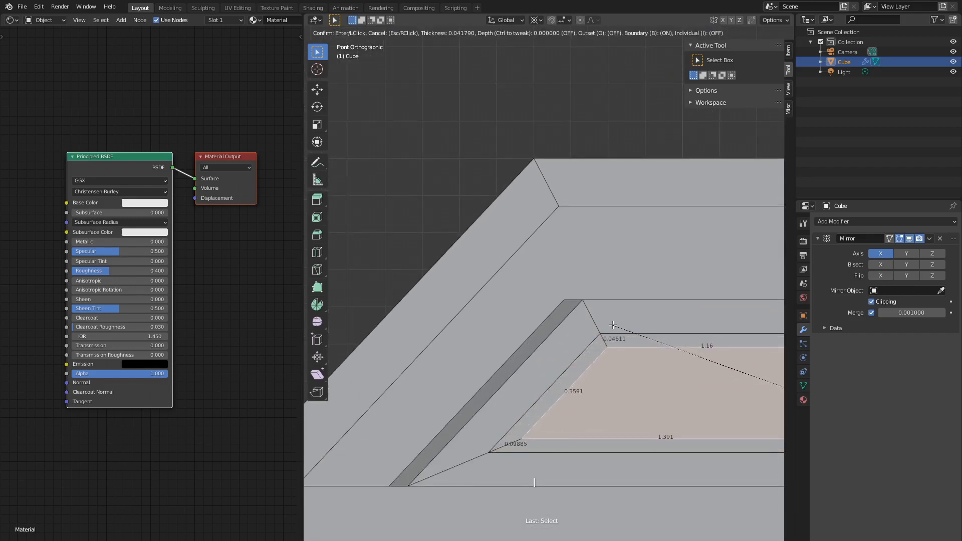
click(614, 326)
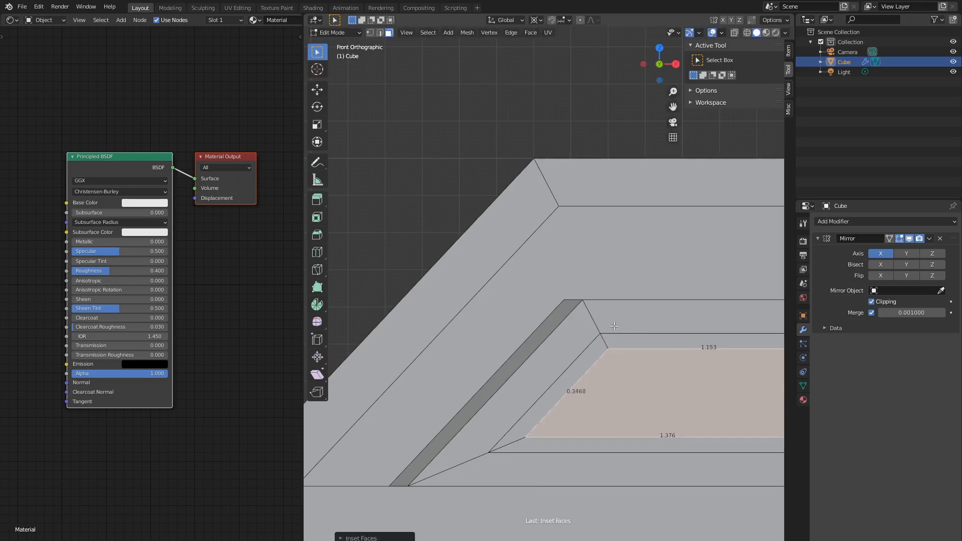
Inset the lower panel's inner face again by 0.05.
scroll(769, 451, down, 3)
shift+middle_drag(770, 451, 820, 298)
click(509, 357)
shift+middle_drag(509, 358, 545, 338)
scroll(546, 338, up, 3)
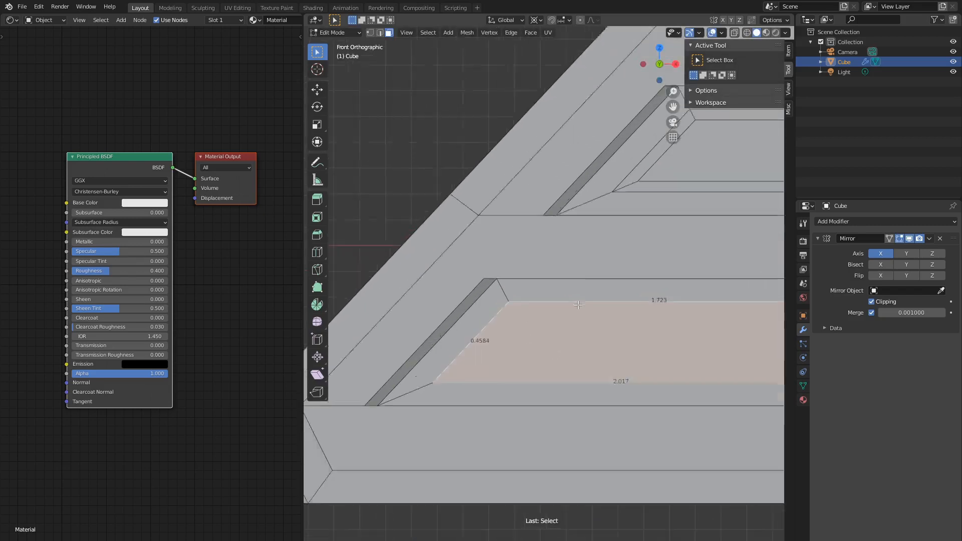
key(i)
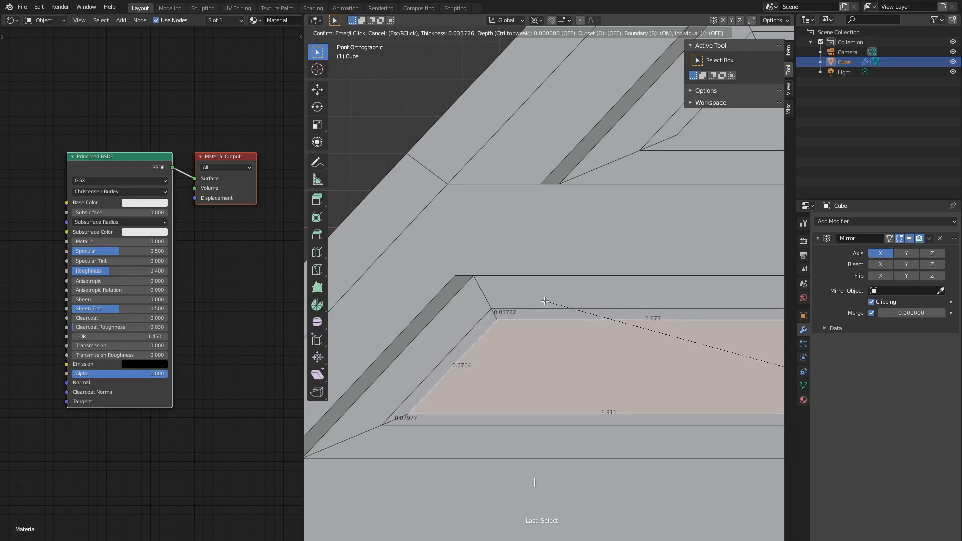
text(0.05)
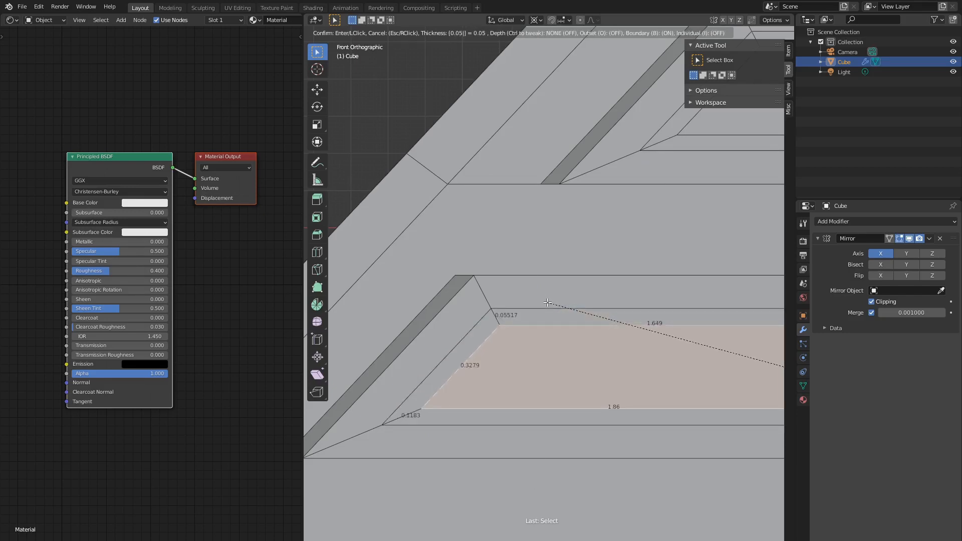
key(Return)
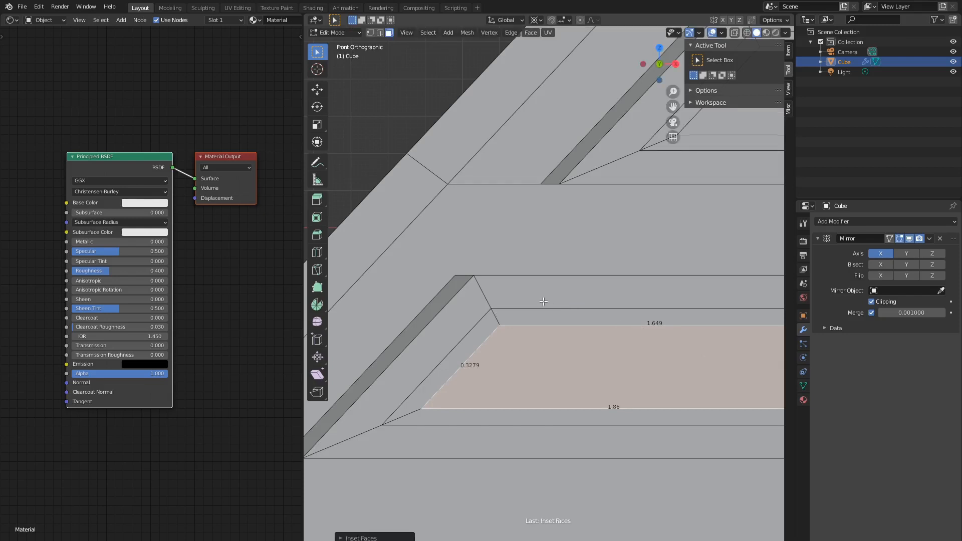
Delete the second inset's border face at the upper panel's centre and move its two inner vertices along X onto the centre line.
scroll(548, 302, down, 4)
shift+middle_drag(636, 250, 619, 285)
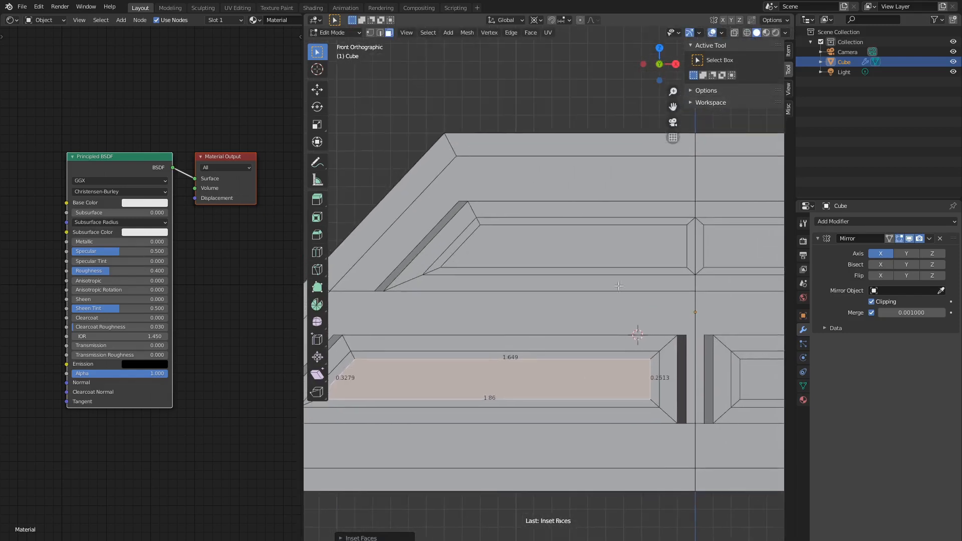
shift+middle_drag(664, 254, 581, 299)
scroll(605, 306, up, 2)
click(605, 306)
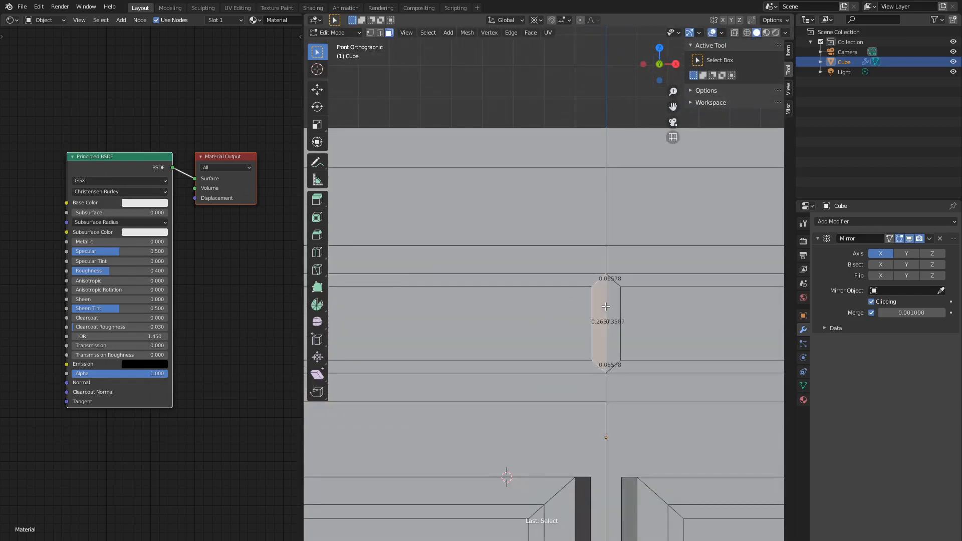
key(Delete)
click(548, 308)
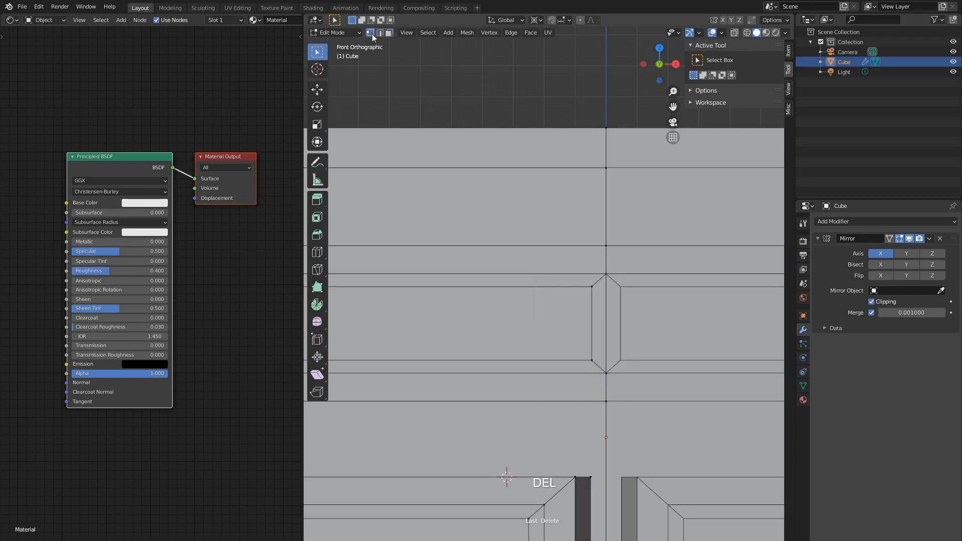
shift+click(588, 354)
key(g)
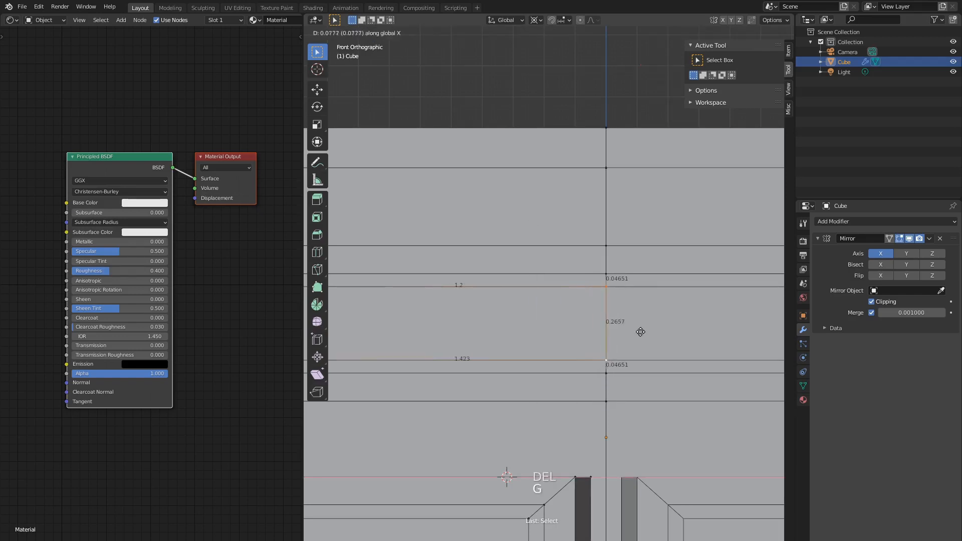
click(640, 331)
Move the innermost faces of the upper and lower panels together along Y into the body, working in a right-side wireframe view.
scroll(551, 321, down, 3)
shift+middle_drag(551, 321, 637, 309)
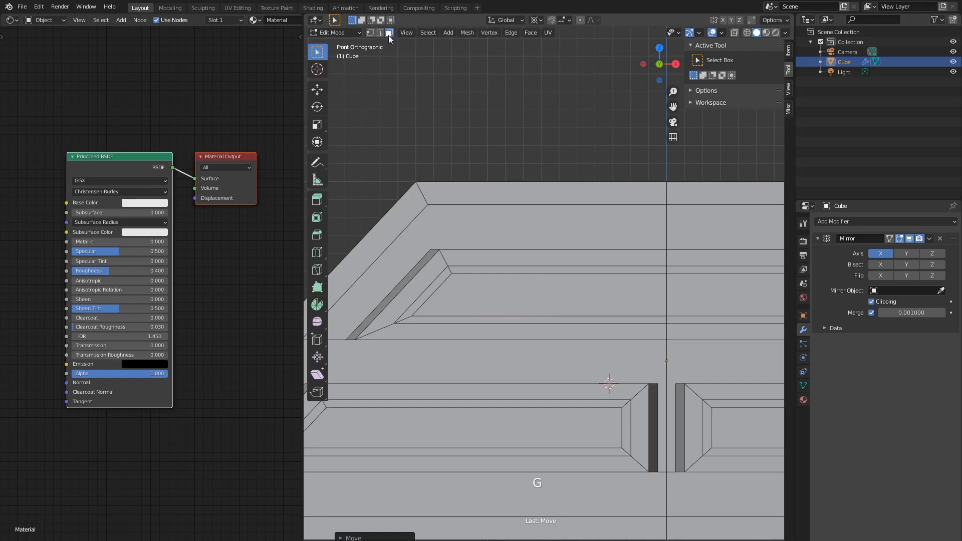
click(558, 285)
scroll(558, 285, down, 1)
shift+click(528, 403)
scroll(548, 376, down, 2)
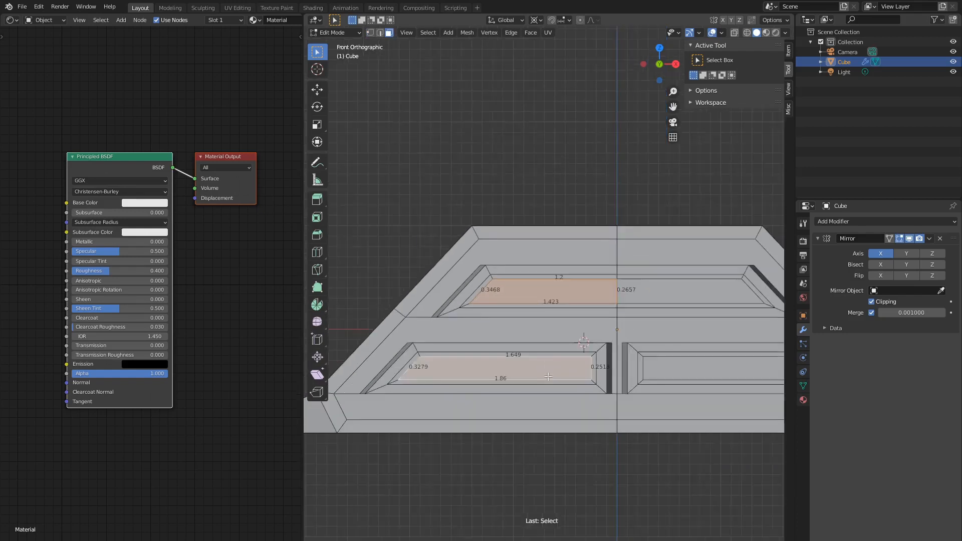
key(KP_3)
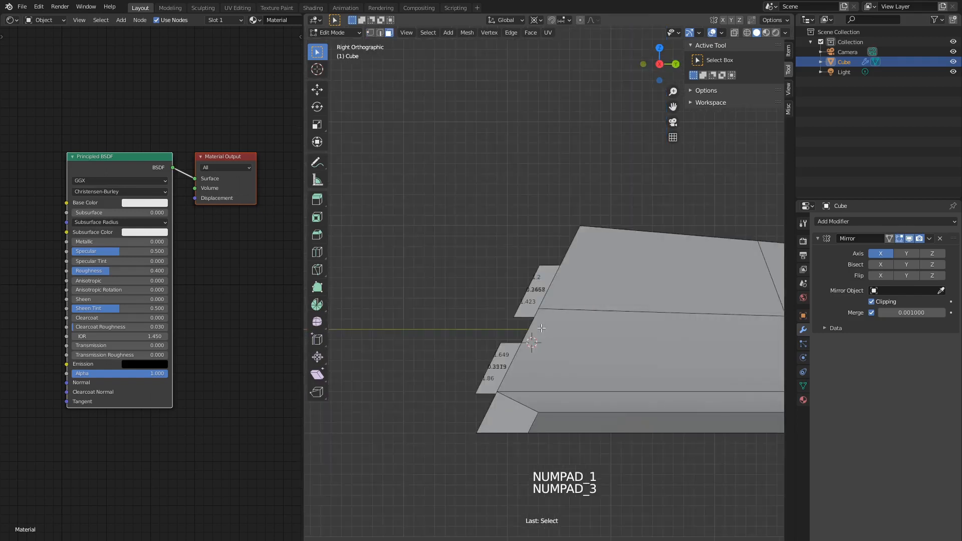
key(z)
scroll(515, 297, up, 6)
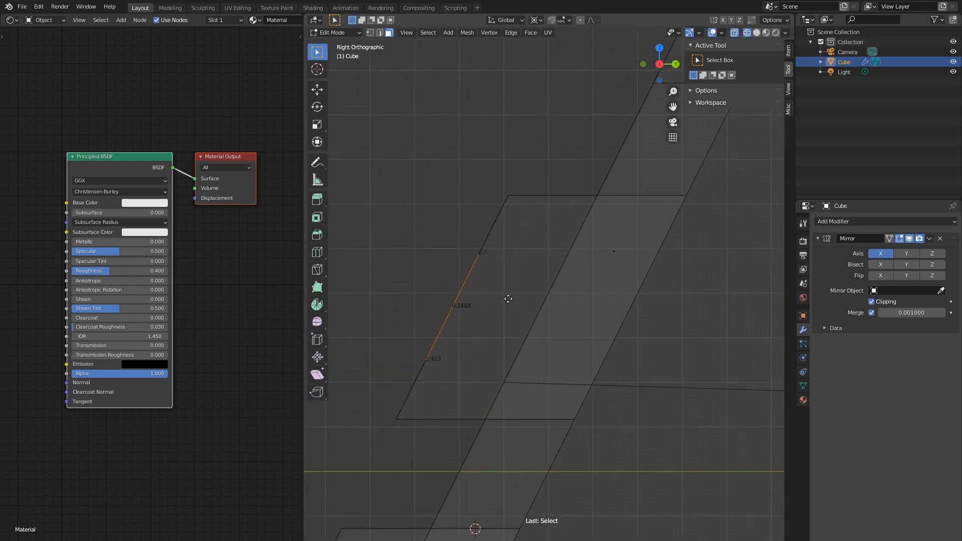
key(g)
key(y)
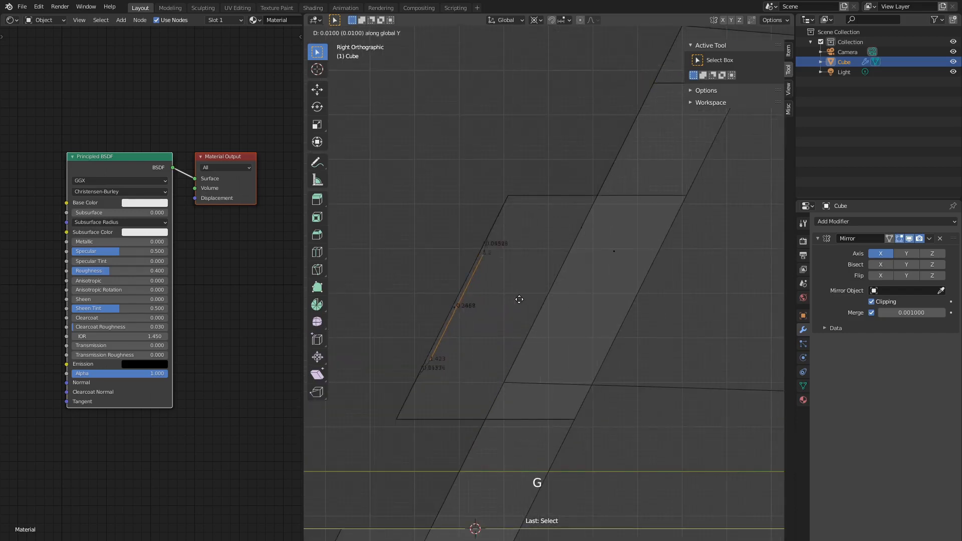
click(552, 301)
scroll(552, 300, down, 6)
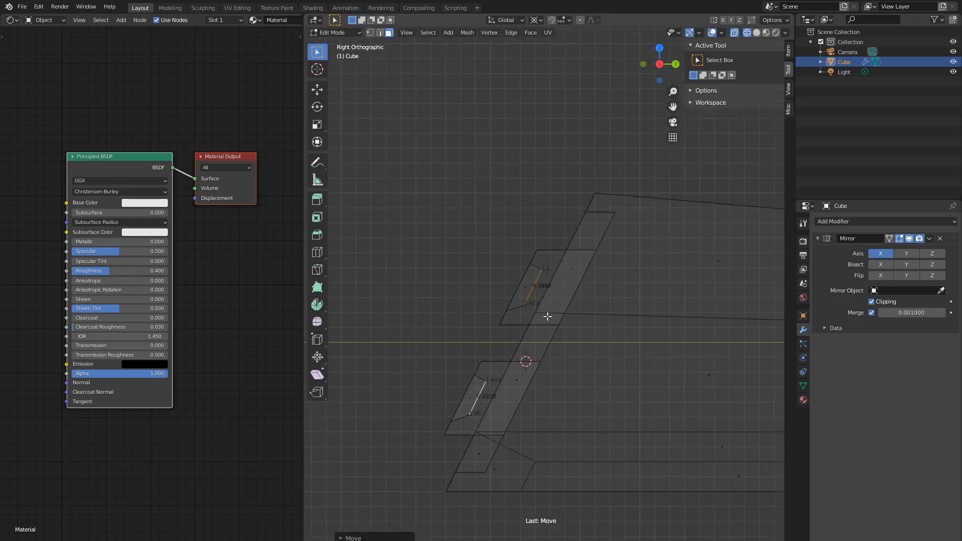
Restore solid shading, return to Object Mode and hide the viewport sidebar.
key(z)
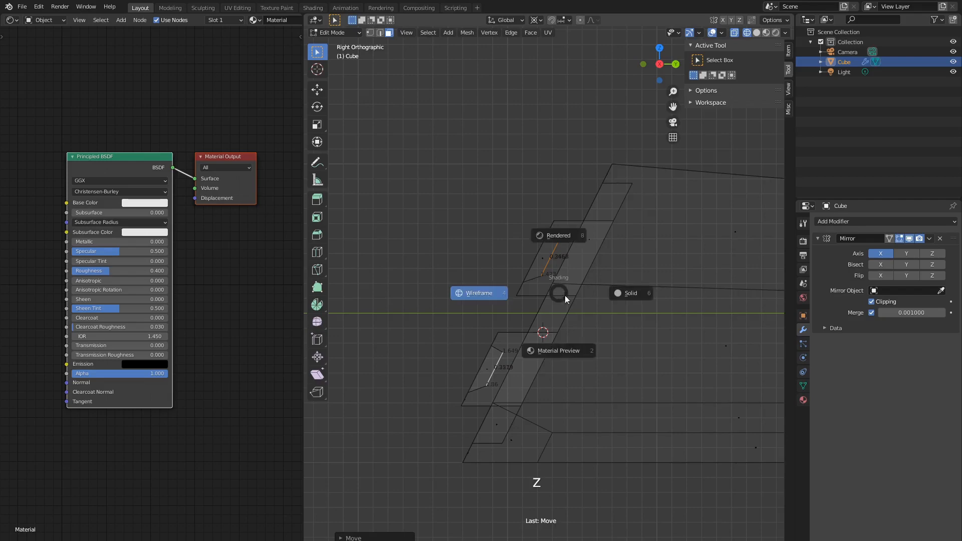
click(626, 298)
mouse_move(626, 299)
middle_down()
mouse_move(642, 334)
mouse_move(715, 333)
mouse_move(681, 328)
middle_up()
key(Tab)
key(a)
key(a)
key(a)
key(a)
key(n)
Duplicate the innermost faces of both panels in place and separate the copies into their own object.
click(542, 260)
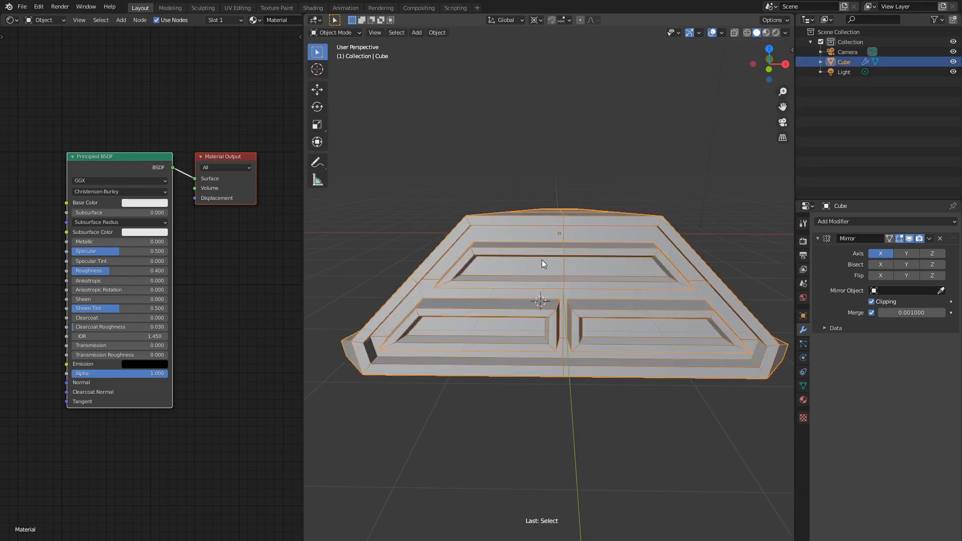
key(Tab)
key(shift+d)
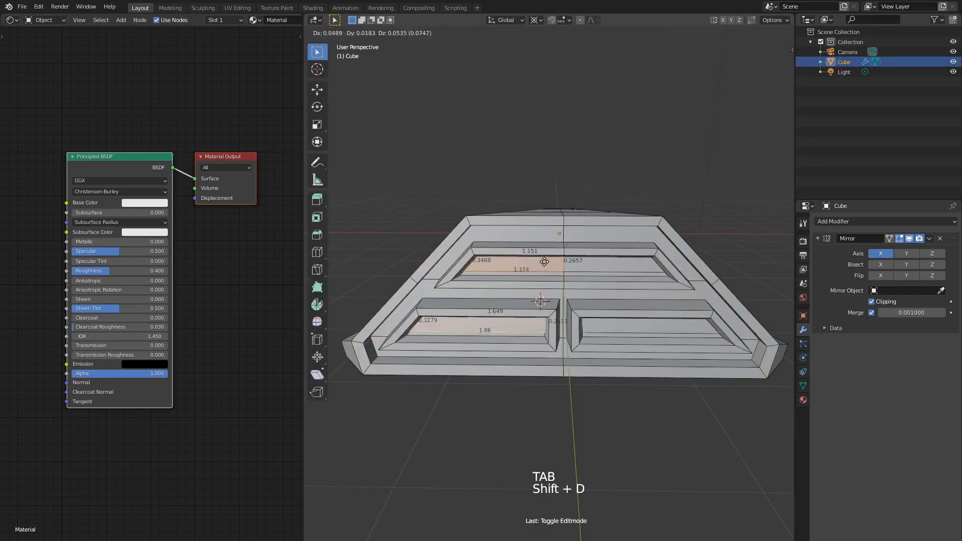
right_click(542, 264)
key(p)
click(544, 261)
key(Tab)
key(a)
key(a)
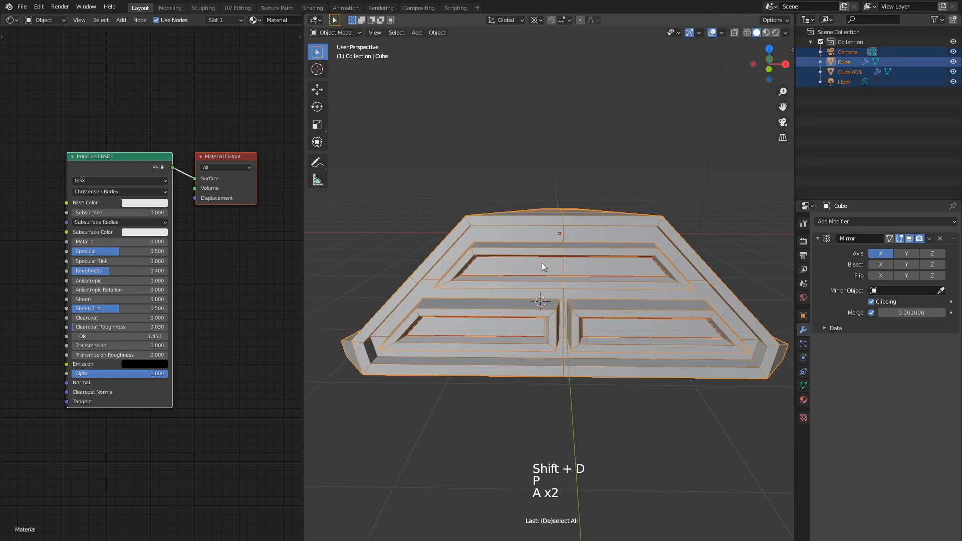
Open the separated panel object in Edit Mode and select its upper face.
click(538, 265)
key(Tab)
click(547, 265)
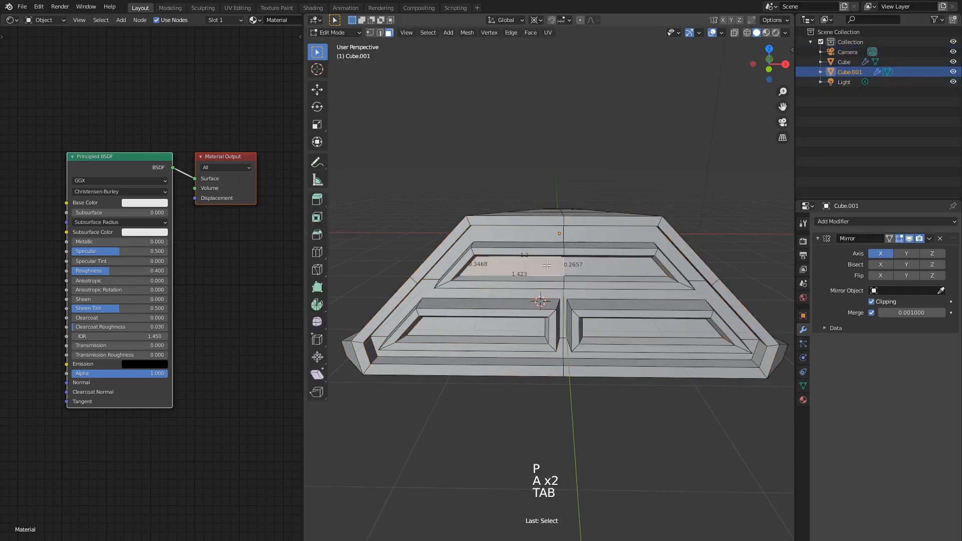
Extrude the inner face of the upper recess about 2.8 units outward along the Y axis.
key(KP_7)
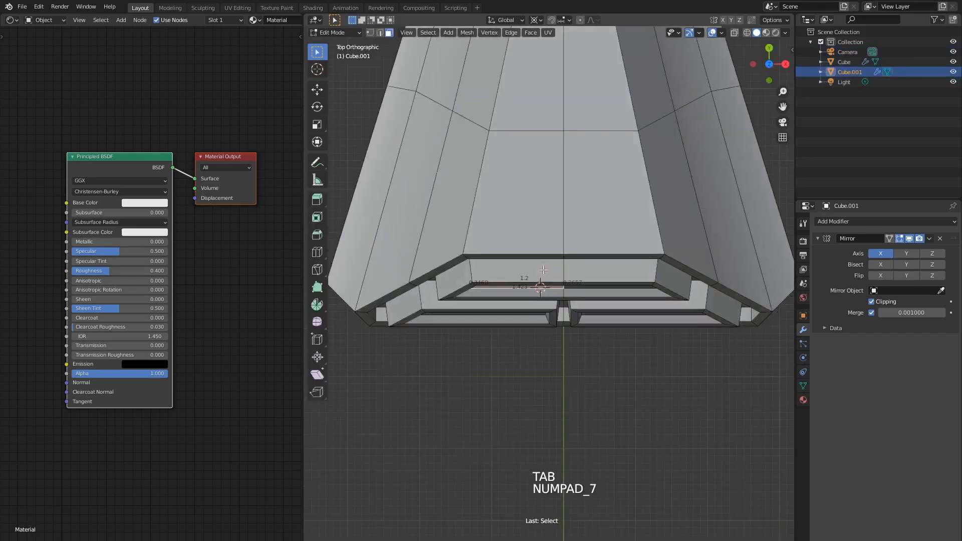
key(e)
key(g)
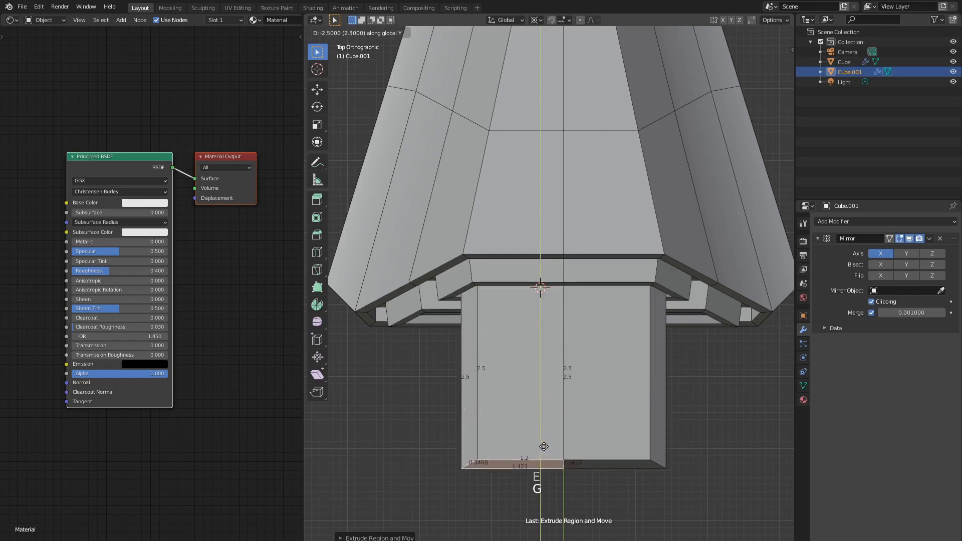
click(548, 464)
Extrude the inner face of the lower recess about 3 units outward along the Y axis.
middle_drag(551, 436, 494, 351)
click(487, 337)
key(KP_7)
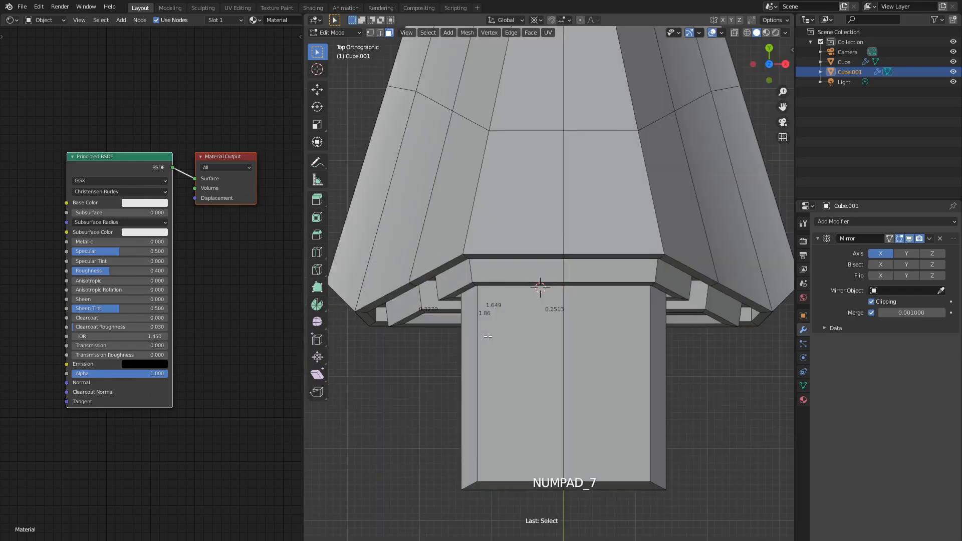
shift+middle_drag(511, 295, 517, 230)
key(e)
click(516, 230)
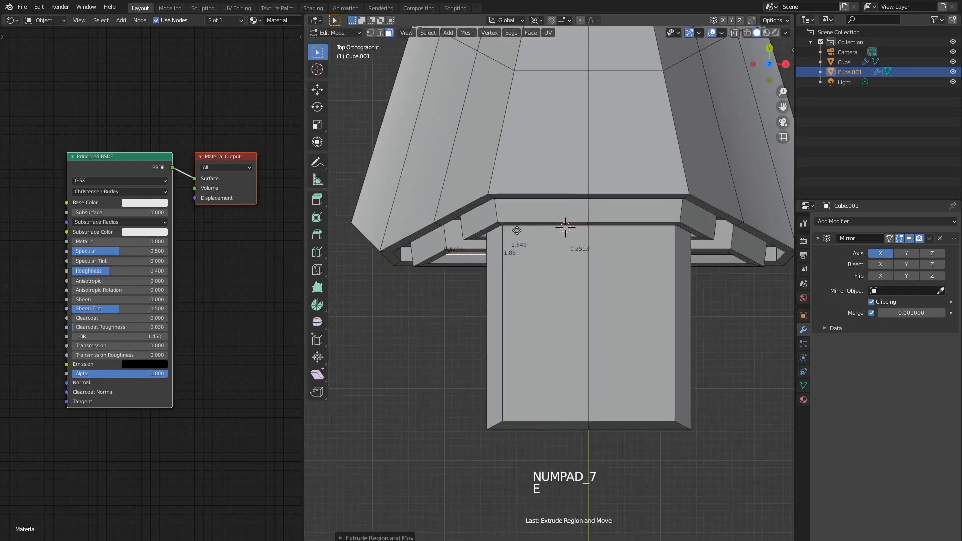
key(g)
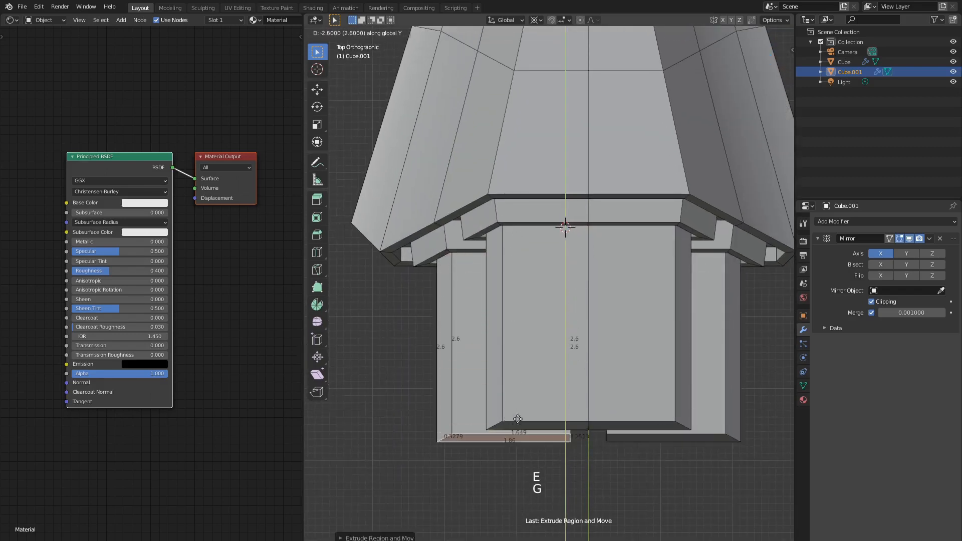
click(520, 444)
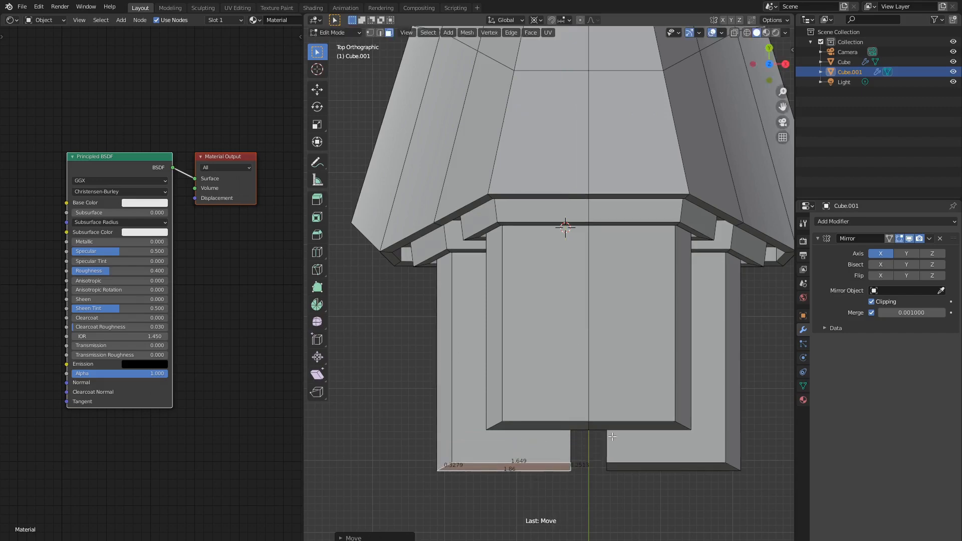
Move the outer slanted end edges of the upper and lower extruded panels inward along X by about 0.05.
middle_drag(519, 444, 595, 229)
key(a)
key(a)
key(a)
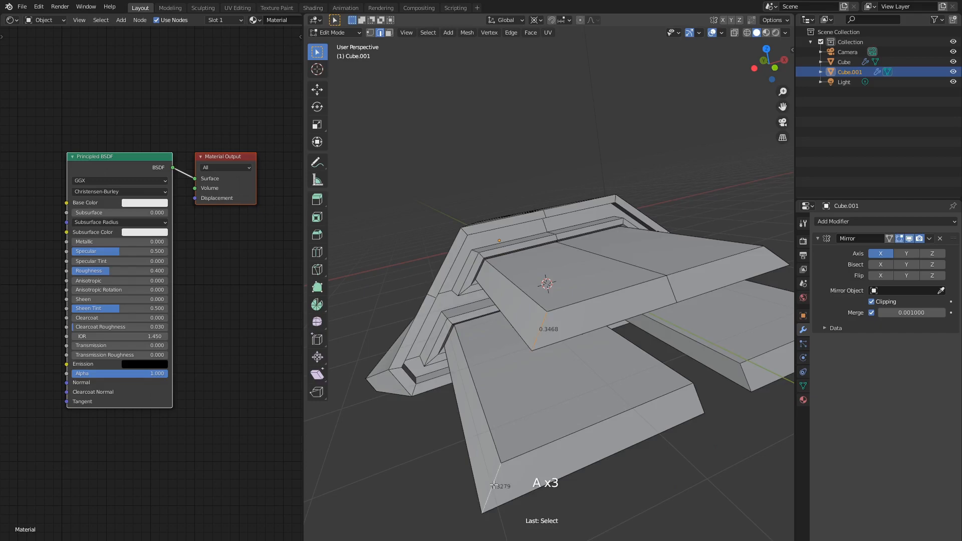
key(KP_1)
scroll(590, 300, up, 5)
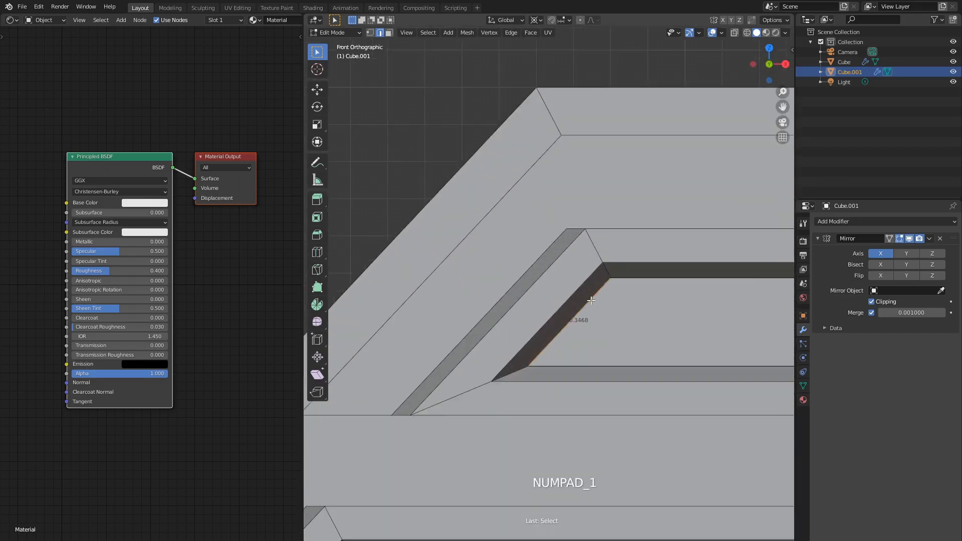
scroll(590, 300, down, 2)
key(g)
key(x)
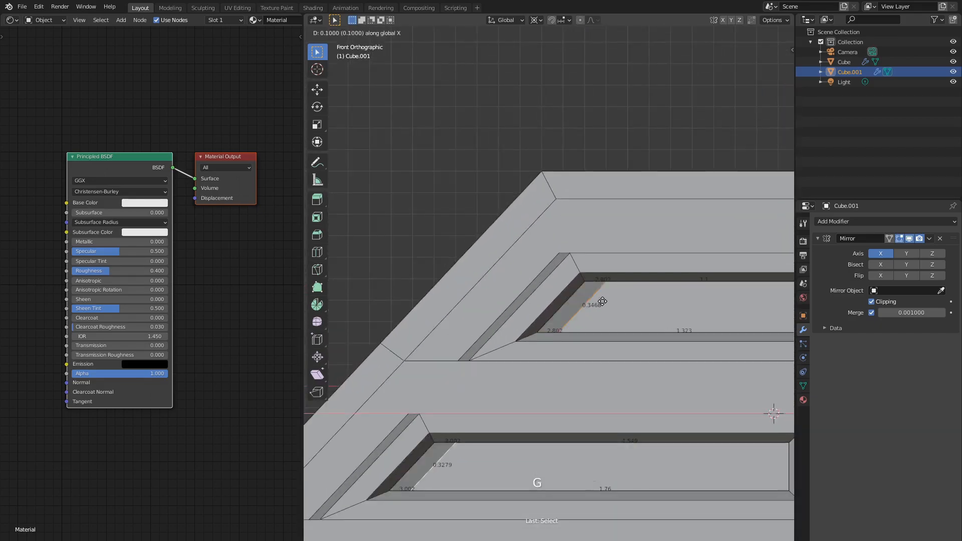
click(590, 302)
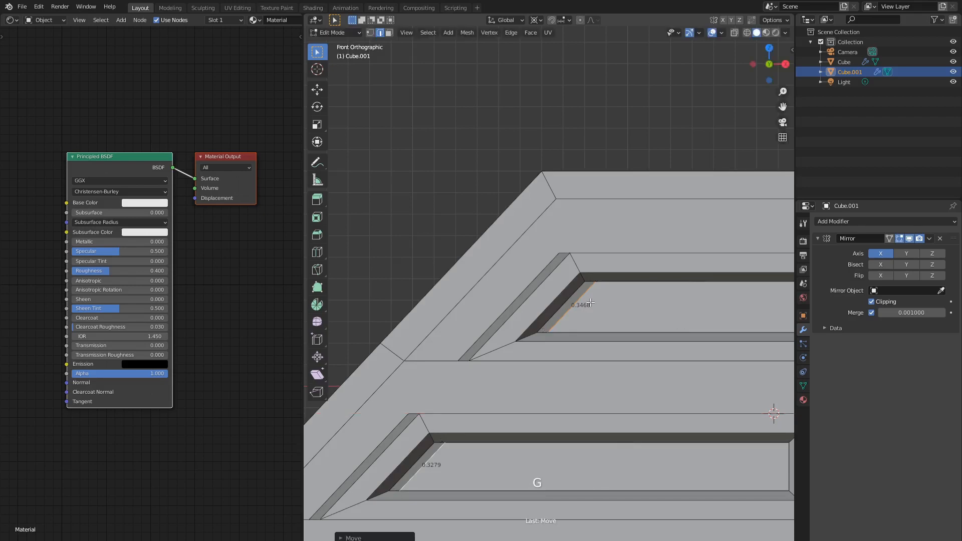
Set the transform pivot to Bounding Box Center and scale the upper panel's end face by 0.5 along Z.
shift+middle_drag(616, 315, 567, 217)
scroll(565, 221, down, 1)
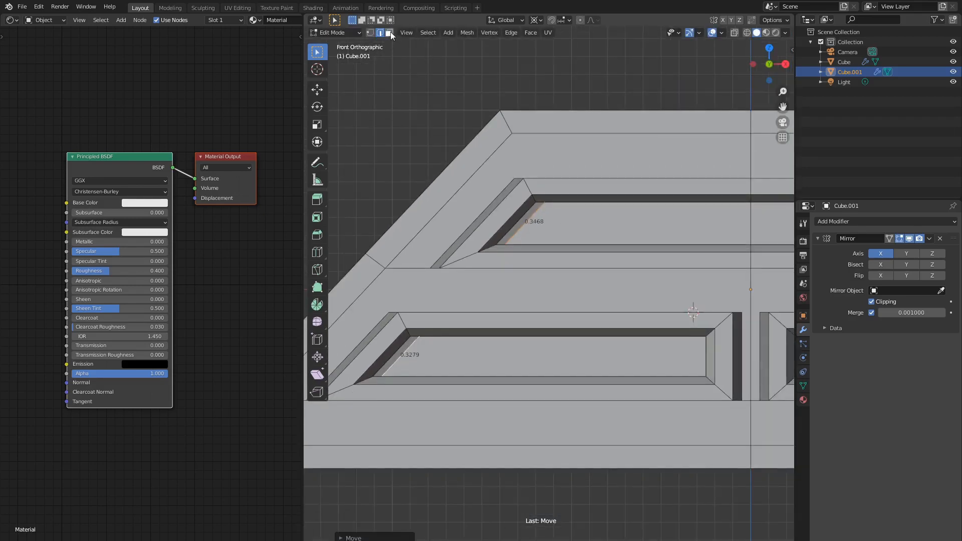
click(589, 233)
click(536, 19)
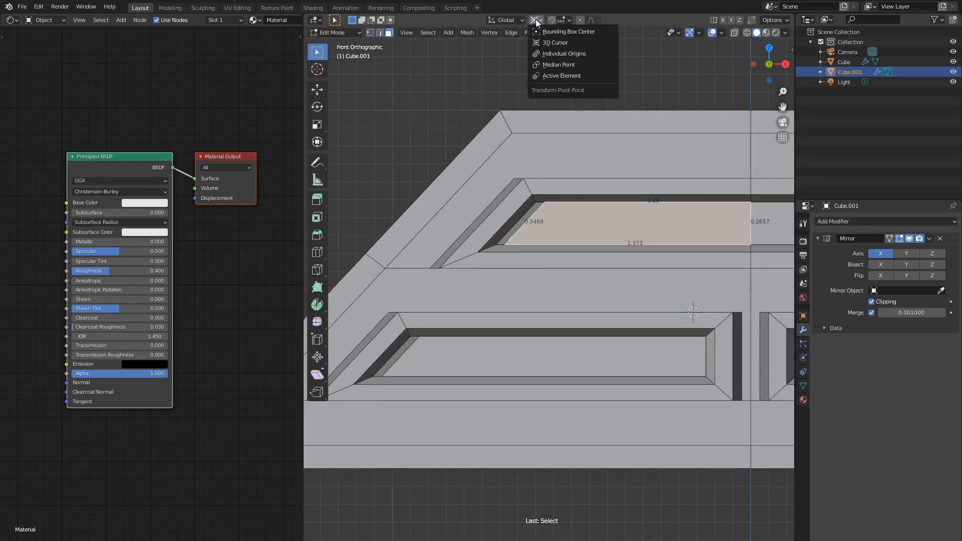
click(540, 30)
shift+middle_drag(664, 249, 633, 281)
text(sz)
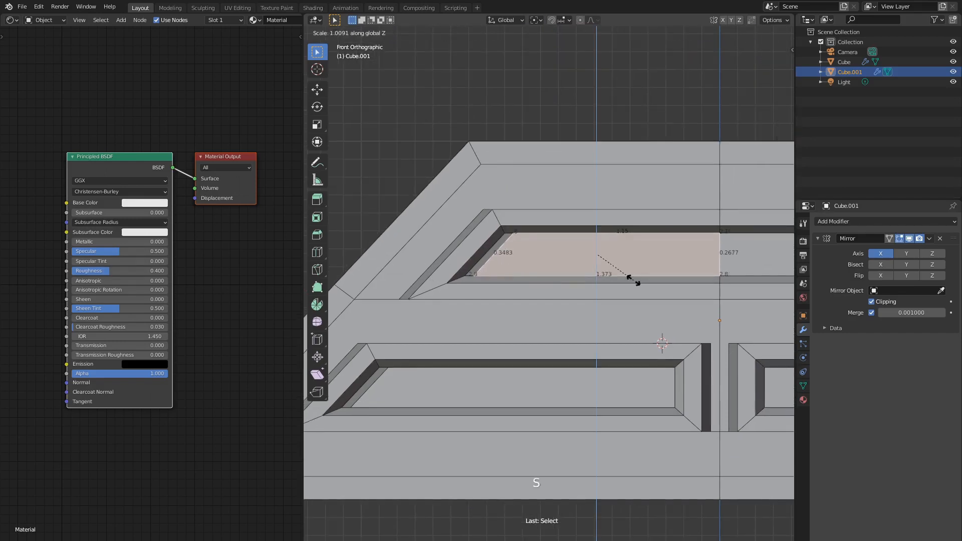
text(0.5)
key(Return)
Scale the lower panel's end face by 0.5 along Z.
click(587, 401)
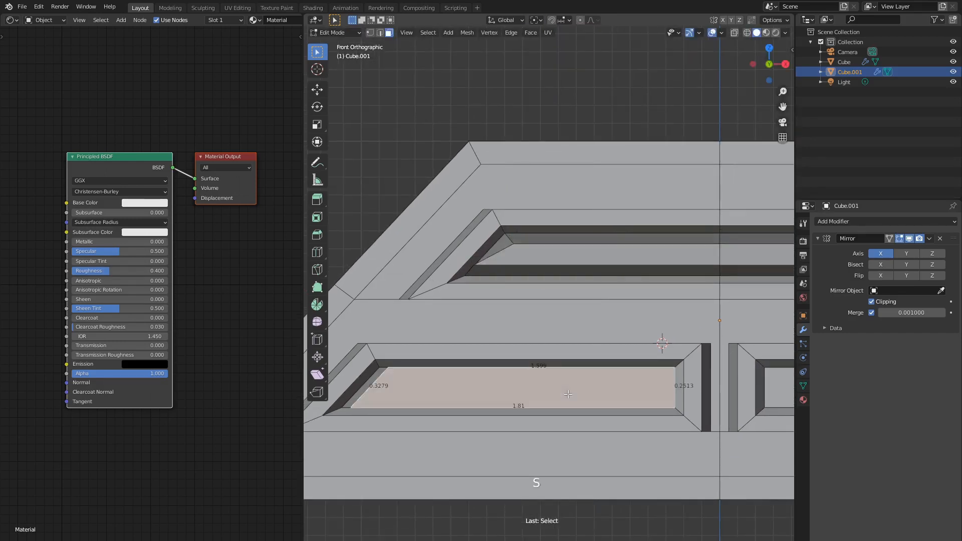
text(sz0.5)
key(Return)
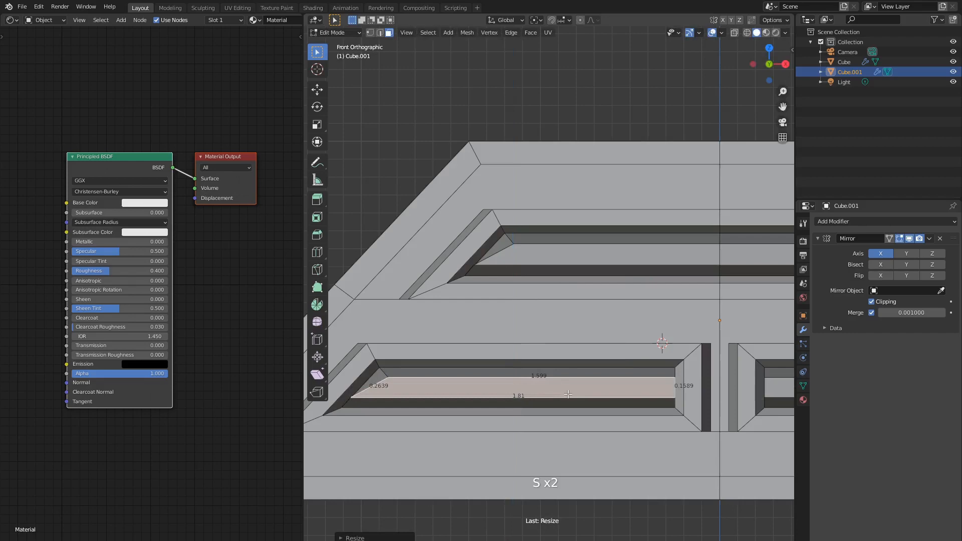
Scale the end faces of the upper and lower panels one after the other by 0.5 along Y.
click(577, 258)
key(KP_1)
key(KP_3)
scroll(658, 278, up, 4)
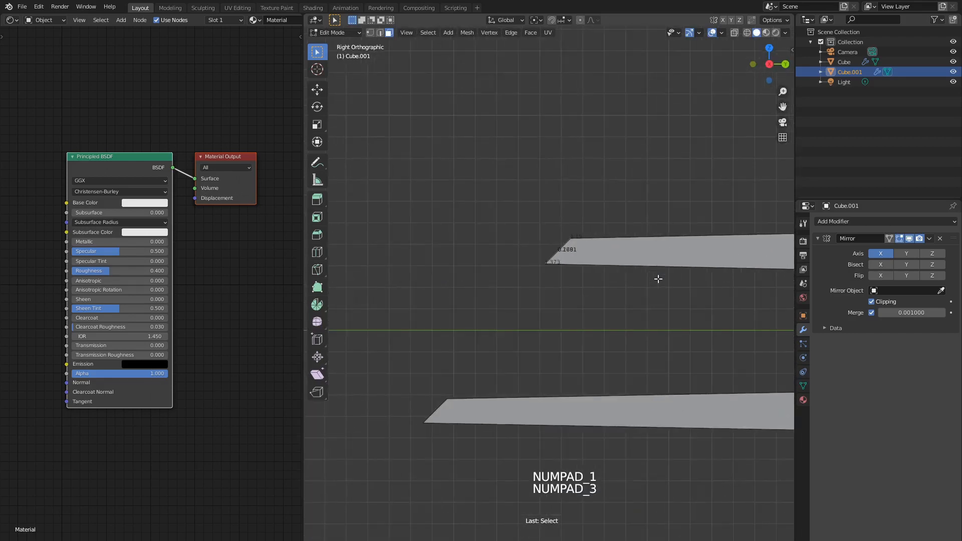
text(sy0)
key(Return)
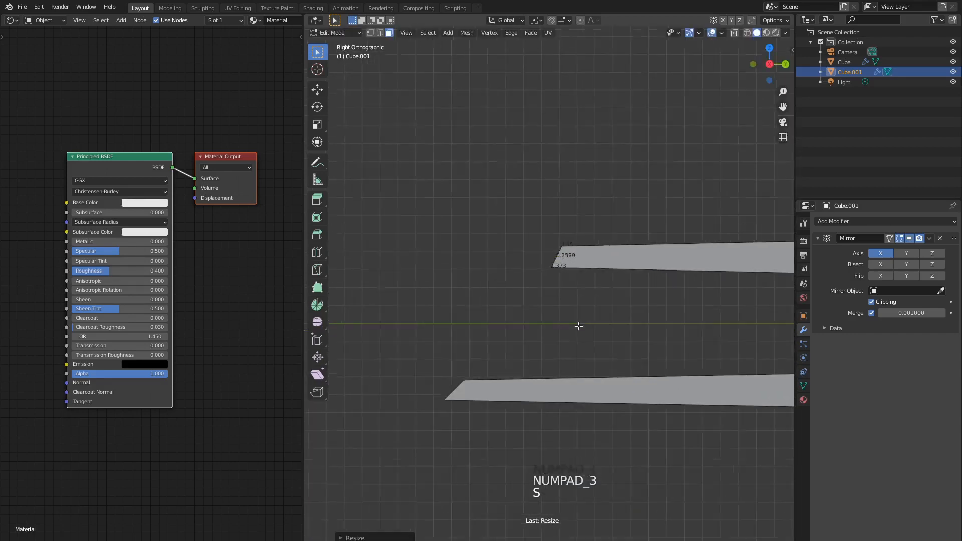
middle_drag(576, 326, 525, 402)
key(KP_1)
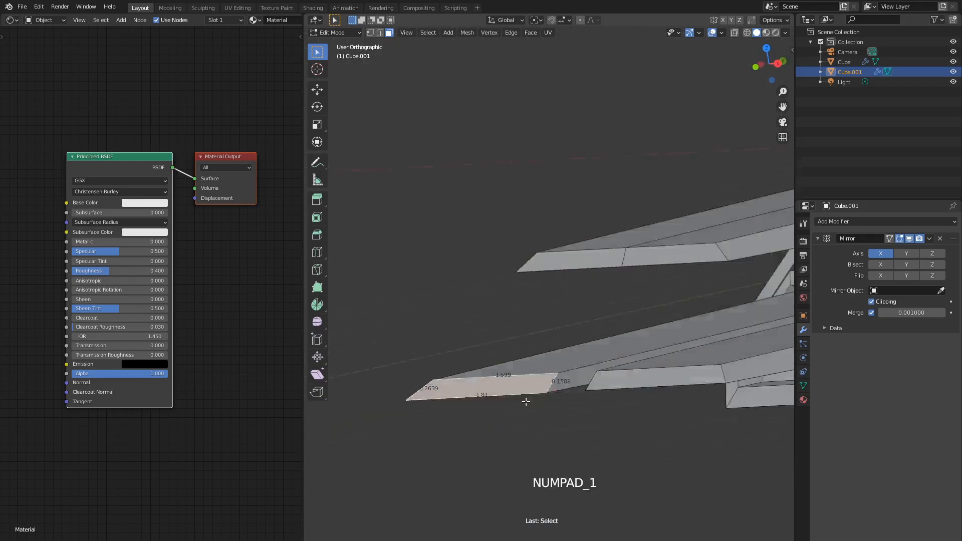
key(KP_3)
key(s)
key(y)
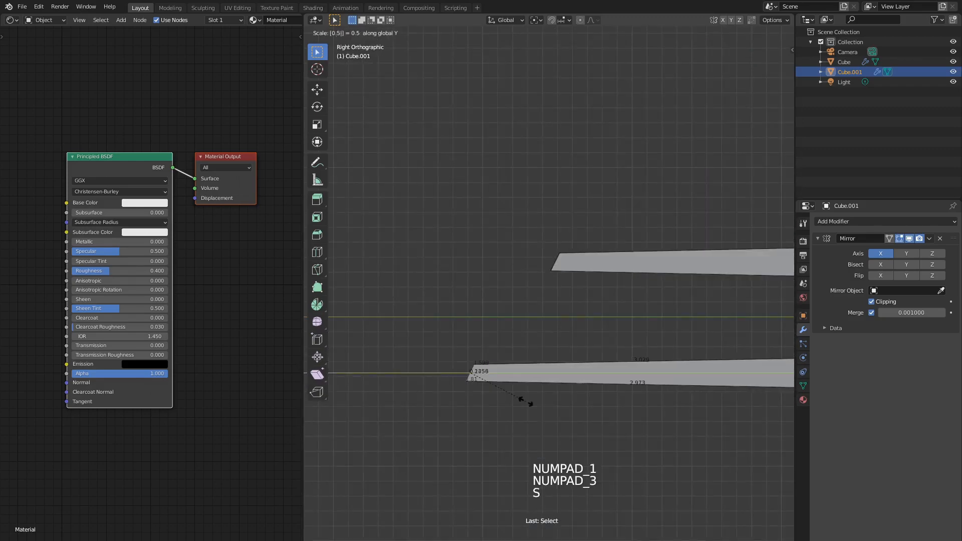
key(Return)
Move the bottom outer corner vertices of both panels' end faces inward along X by about 0.11.
middle_drag(497, 300, 719, 315)
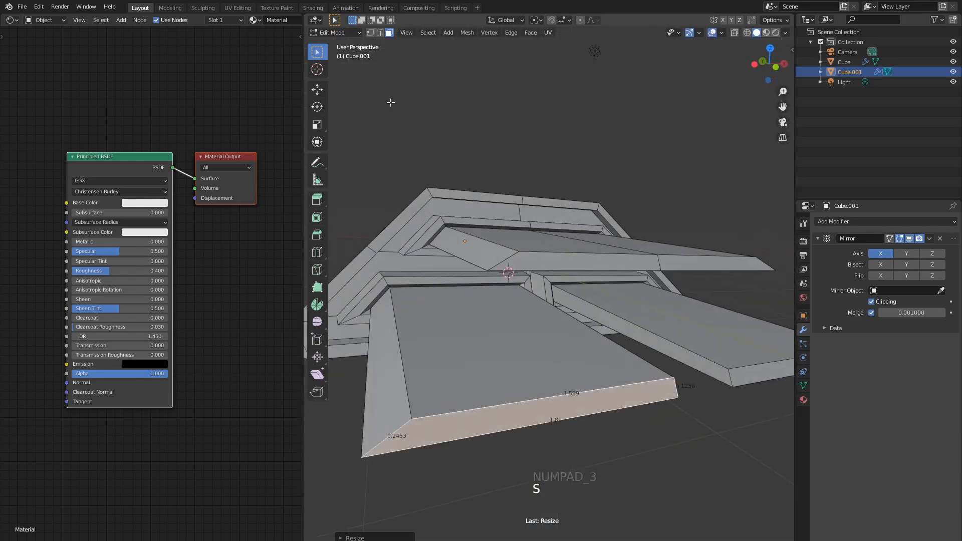
click(370, 34)
click(485, 276)
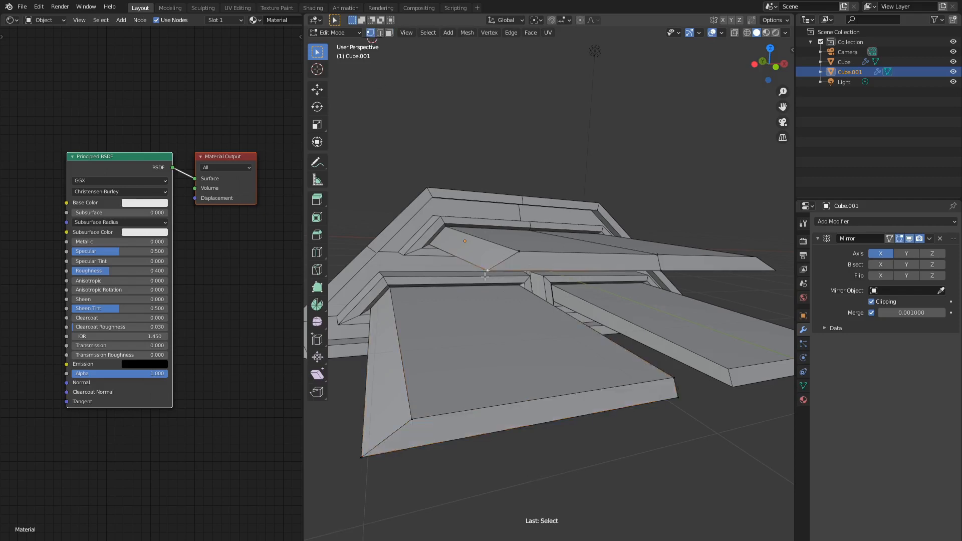
key(KP_1)
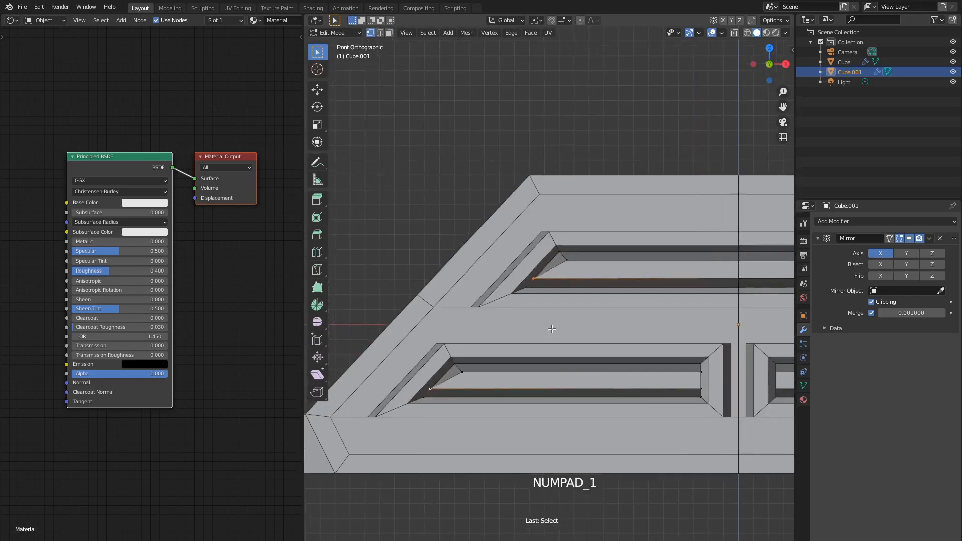
scroll(551, 300, up, 3)
key(g)
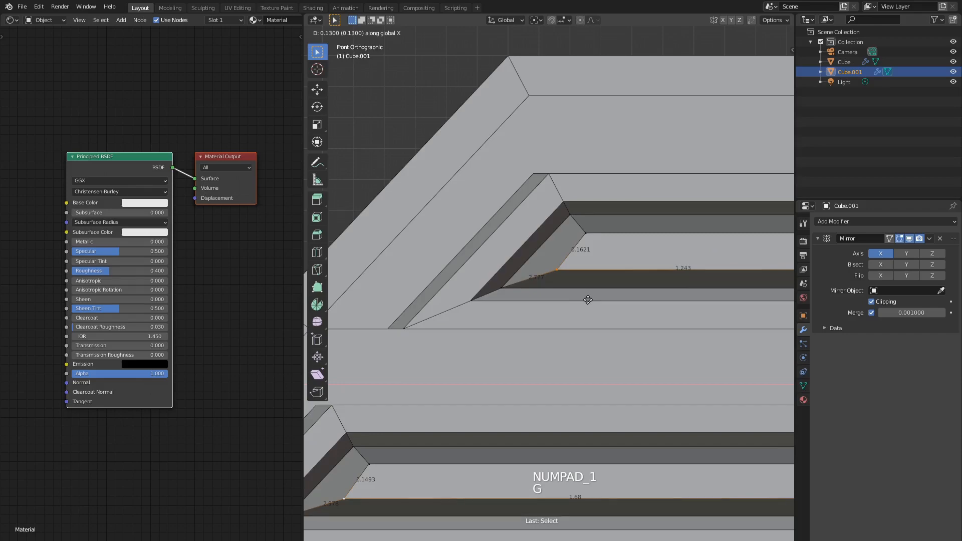
click(586, 296)
scroll(596, 315, down, 2)
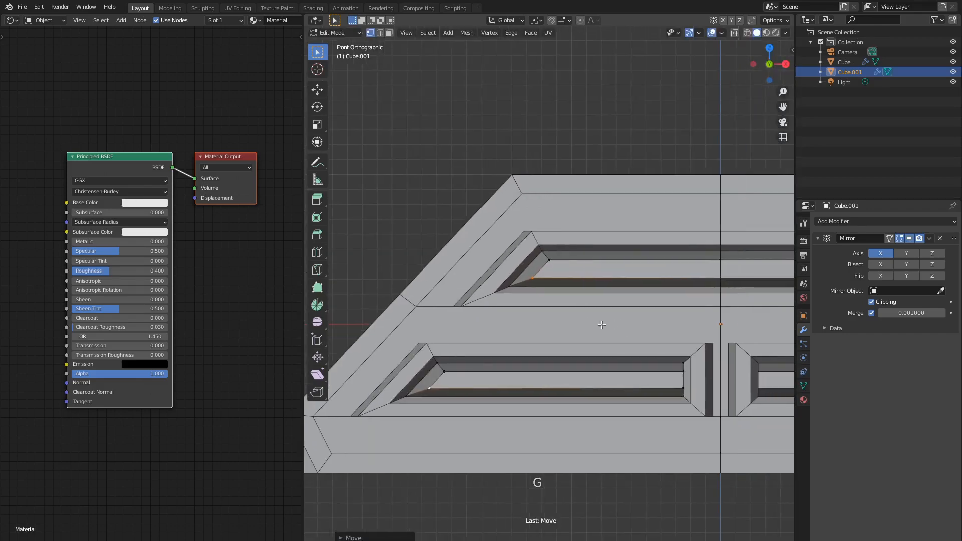
Delete the end faces of the upper and lower extruded panels.
scroll(381, 51, down, 3)
middle_drag(387, 34, 584, 293)
click(567, 265)
shift+click(567, 393)
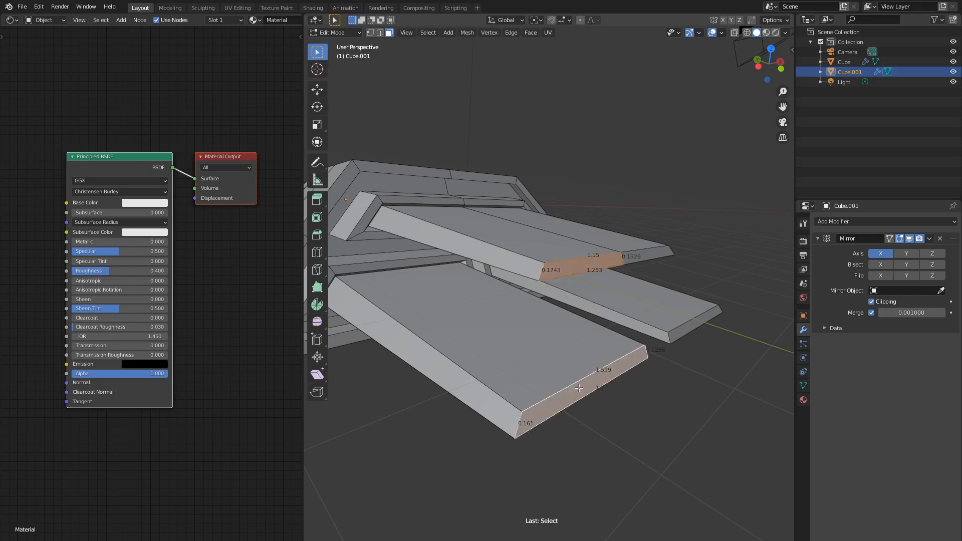
key(Delete)
click(579, 387)
Separate all linked geometry of the upper panel into its own object and select that object in Object Mode.
shift+middle_drag(469, 237, 559, 315)
click(559, 315)
key(ctrl+l)
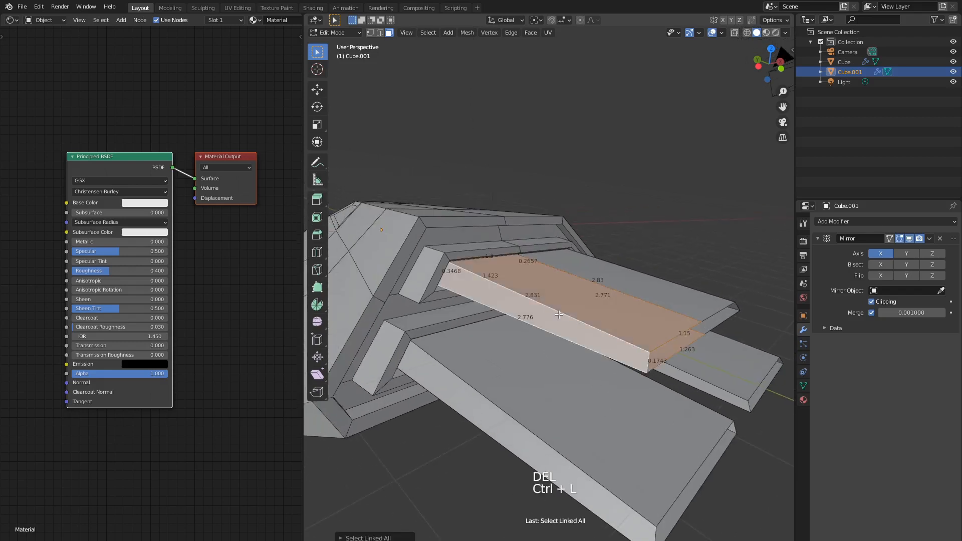
key(p)
click(559, 314)
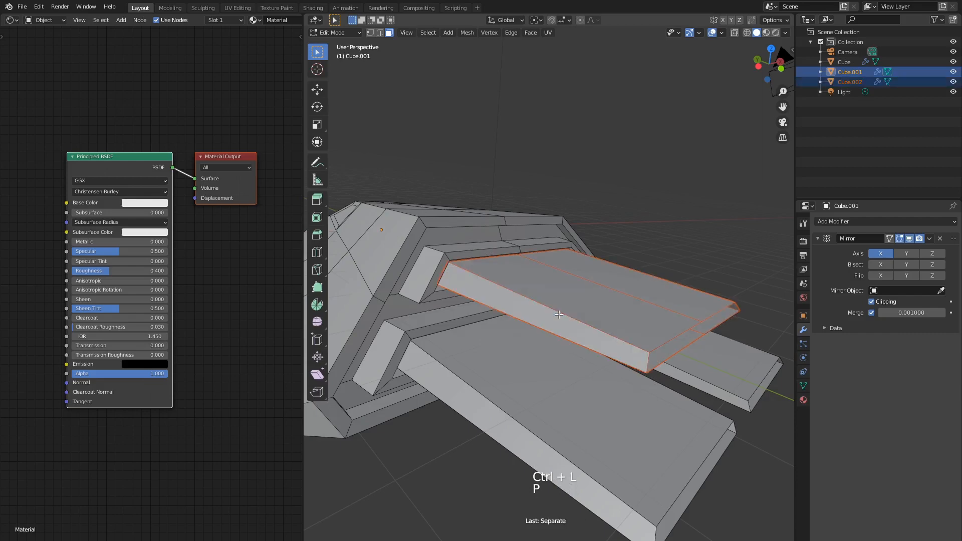
key(Tab)
key(a)
key(a)
key(a)
key(a)
click(555, 299)
In wireframe display, snap the 3D cursor to the vertical centre edge at the root of the separated panel.
mouse_move(555, 298)
middle_down()
mouse_move(435, 335)
mouse_move(515, 318)
middle_up()
key(z)
click(455, 318)
mouse_move(454, 318)
middle_down()
mouse_move(621, 337)
mouse_move(471, 344)
mouse_move(620, 335)
mouse_move(476, 345)
mouse_move(539, 329)
middle_up()
key(Tab)
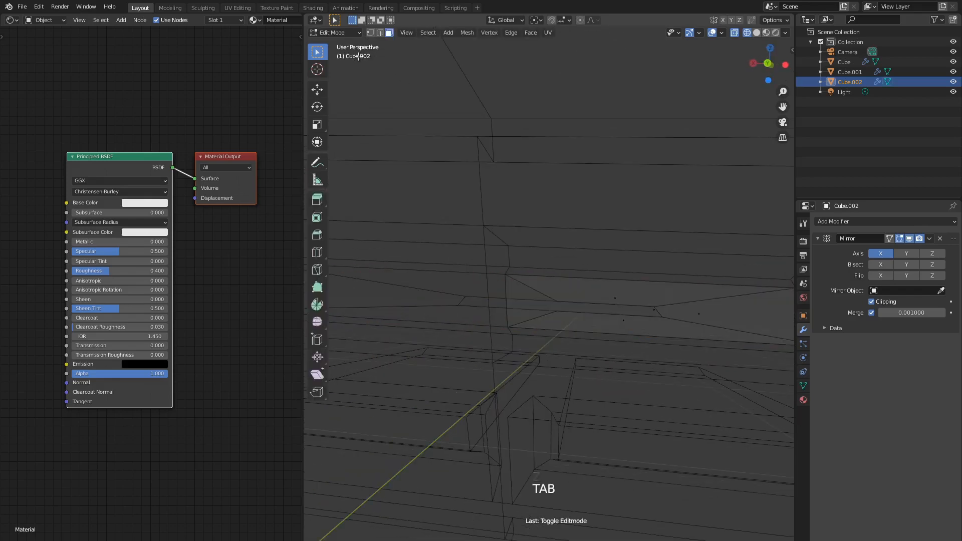
key(shift+s)
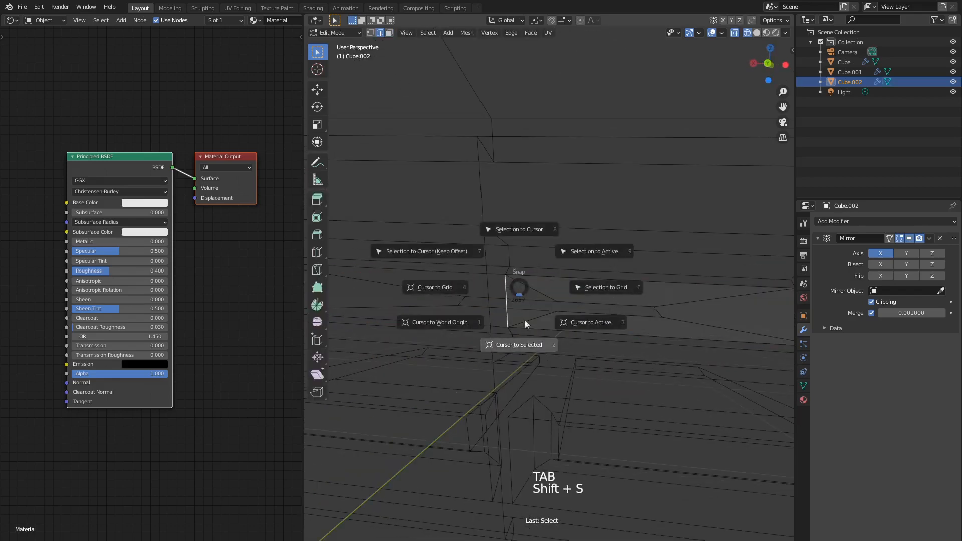
click(520, 330)
middle_drag(521, 330, 553, 339)
key(Tab)
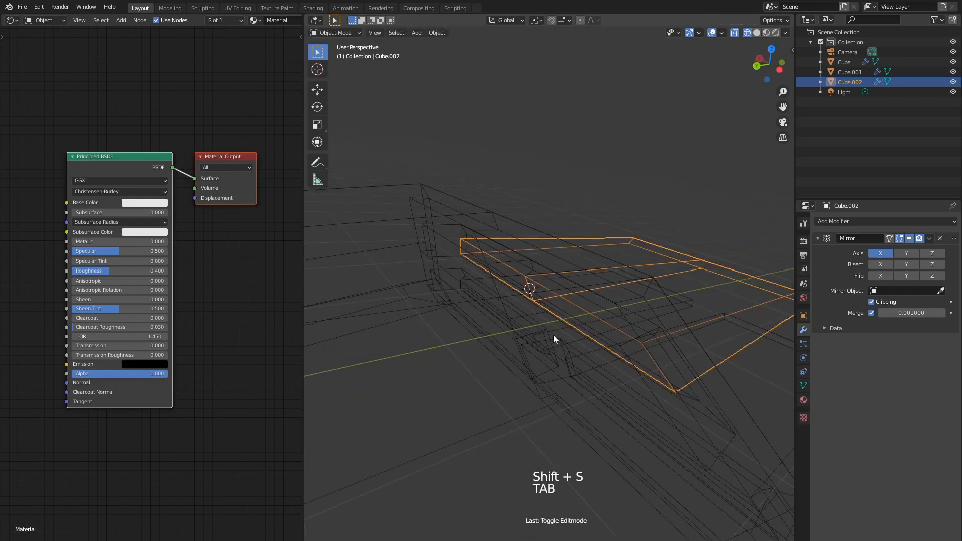
Restore solid shading and set the separated panel's origin to the 3D cursor.
key(KP_7)
key(z)
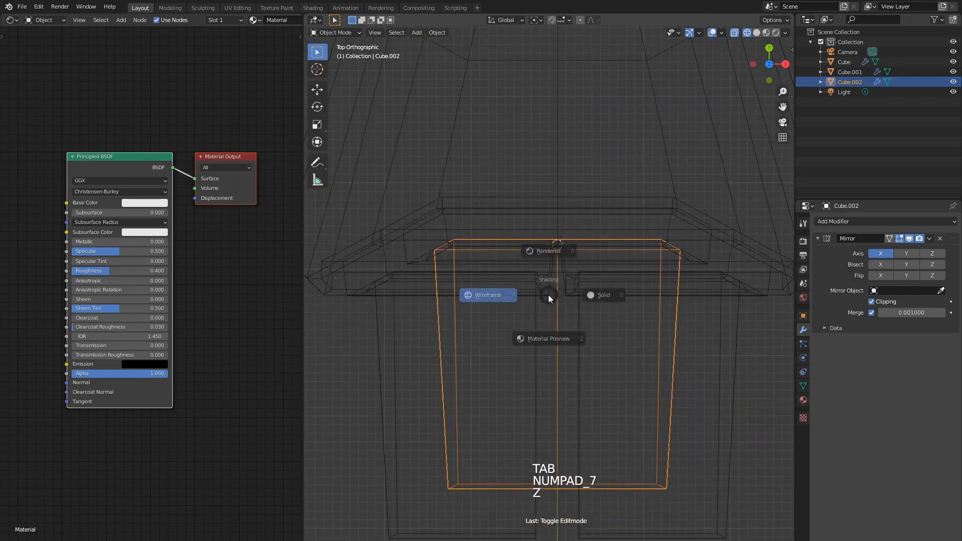
click(603, 296)
click(432, 35)
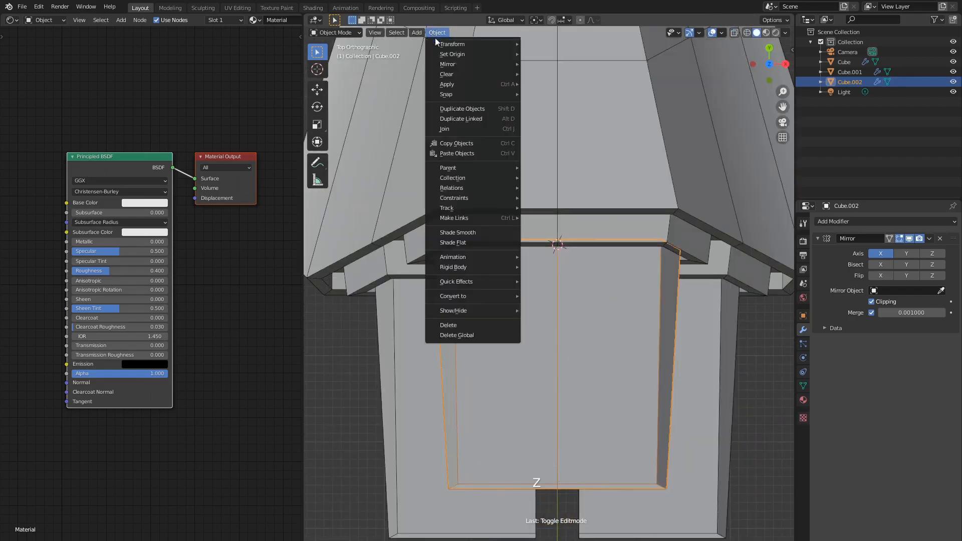
mouse_move(450, 53)
click(562, 75)
shift+middle_drag(630, 277, 581, 240)
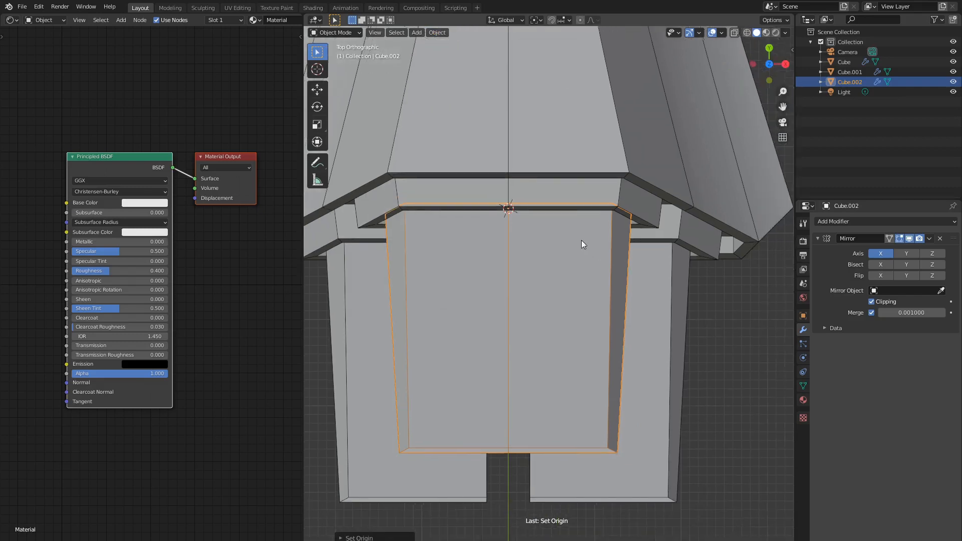
key(s)
key(y)
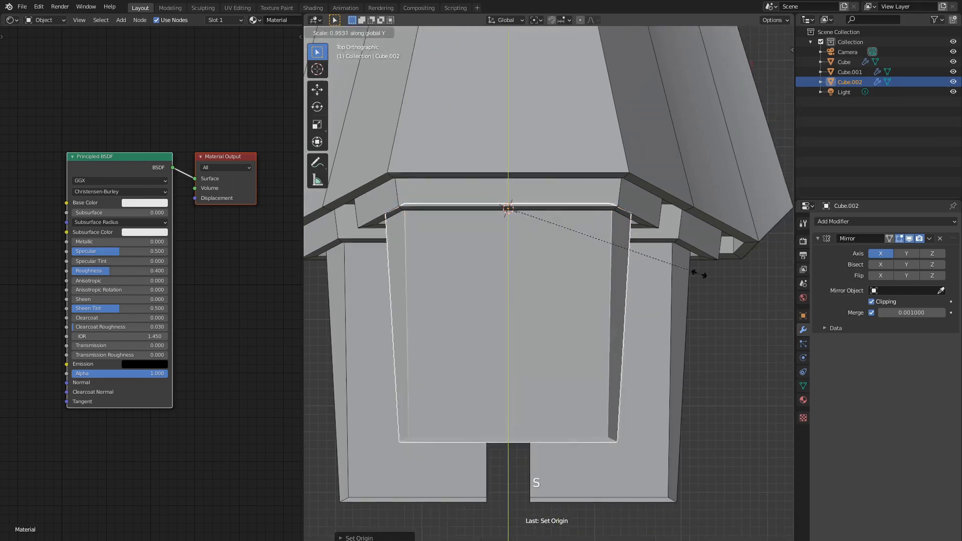
click(656, 262)
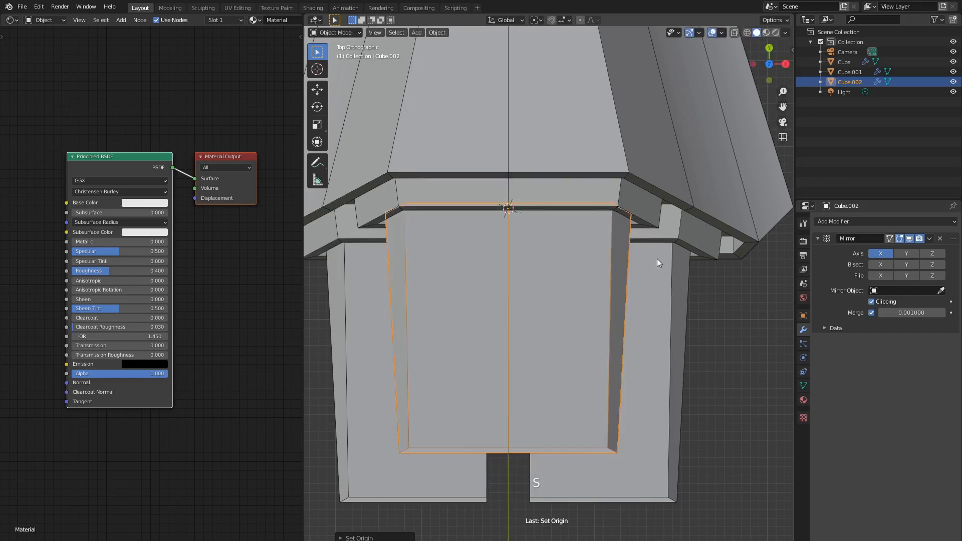
Select the lower panels and, in wireframe display and Edit Mode, select the inner vertical edge at their root.
middle_drag(590, 366, 598, 328)
click(598, 328)
key(z)
click(516, 336)
mouse_move(516, 336)
middle_down()
mouse_move(524, 344)
mouse_move(536, 335)
mouse_move(542, 369)
middle_up()
key(Tab)
scroll(519, 328, up, 8)
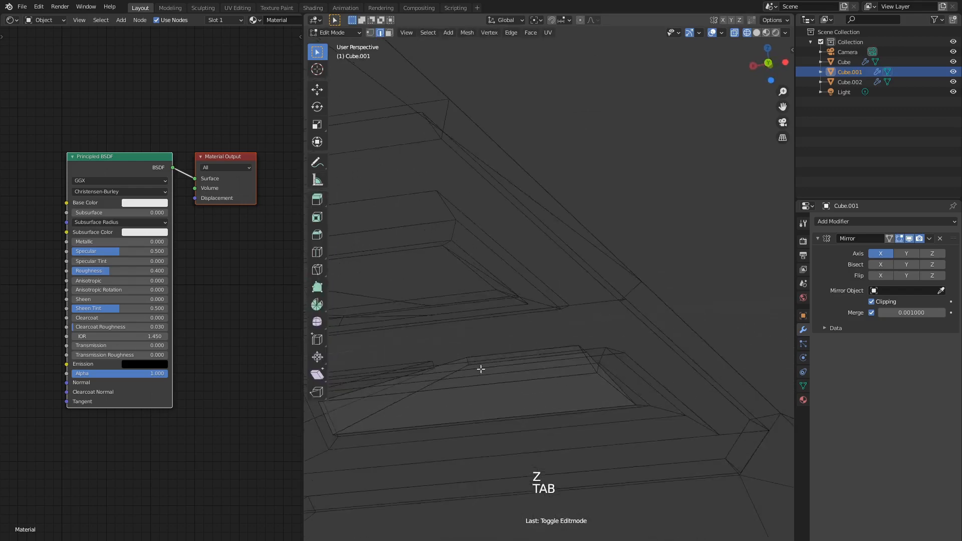
click(494, 364)
middle_drag(531, 358, 549, 371)
Extrude the selected edge along X to the mirror centre line and snap the 3D cursor to it.
key(e)
right_click(550, 370)
key(g)
middle_click(526, 370)
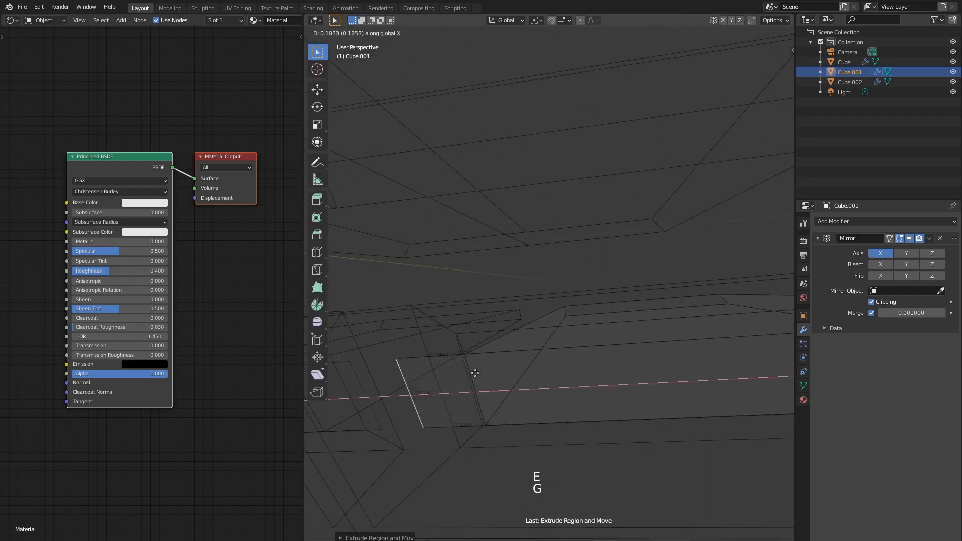
click(432, 377)
key(shift+s)
click(443, 428)
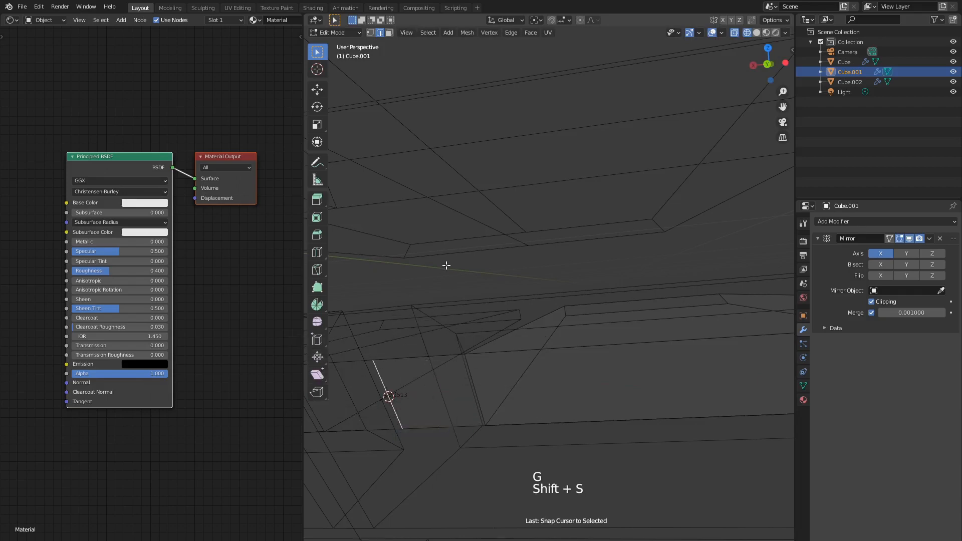
Delete the helper face between the root edge and the centre line, and restore solid shading.
click(425, 391)
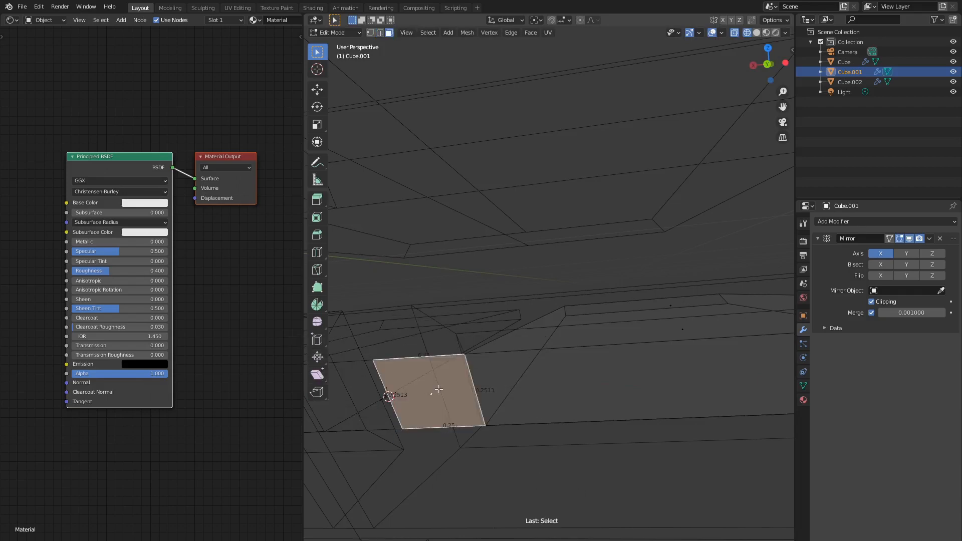
key(Delete)
click(438, 389)
scroll(497, 372, down, 5)
mouse_move(414, 412)
middle_down()
mouse_move(521, 337)
mouse_move(584, 321)
middle_up()
key(z)
click(587, 345)
scroll(574, 338, down, 2)
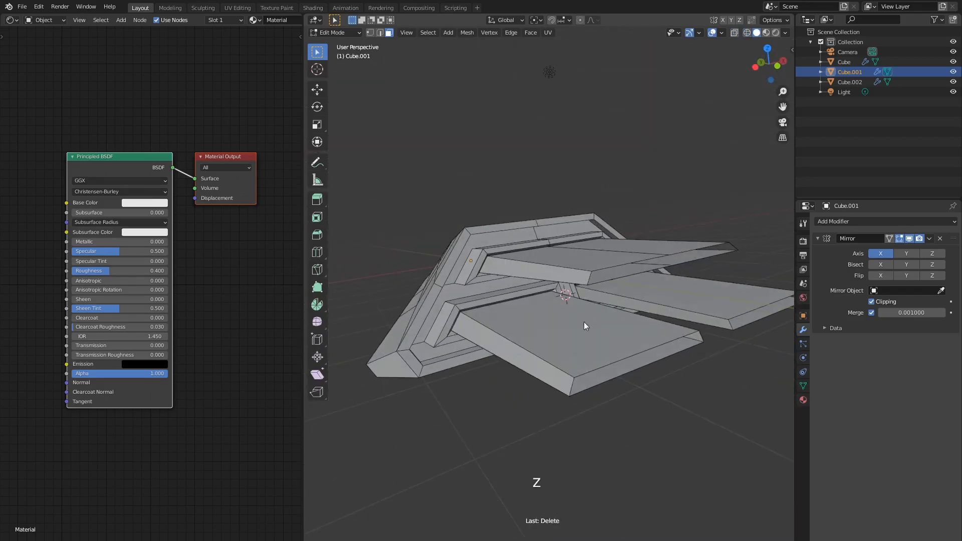
In Object Mode, set the lower panels' origin to the 3D cursor.
key(Tab)
click(432, 36)
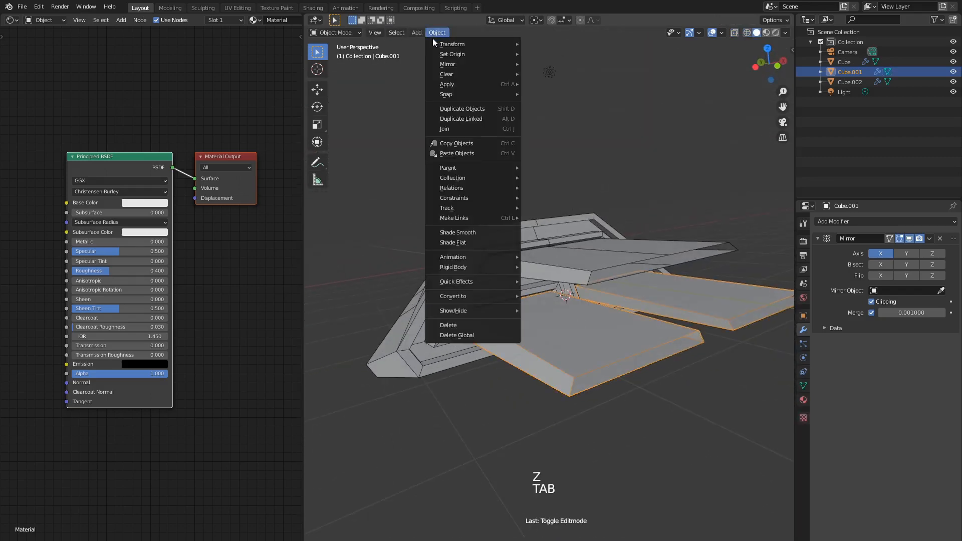
mouse_move(444, 55)
click(581, 76)
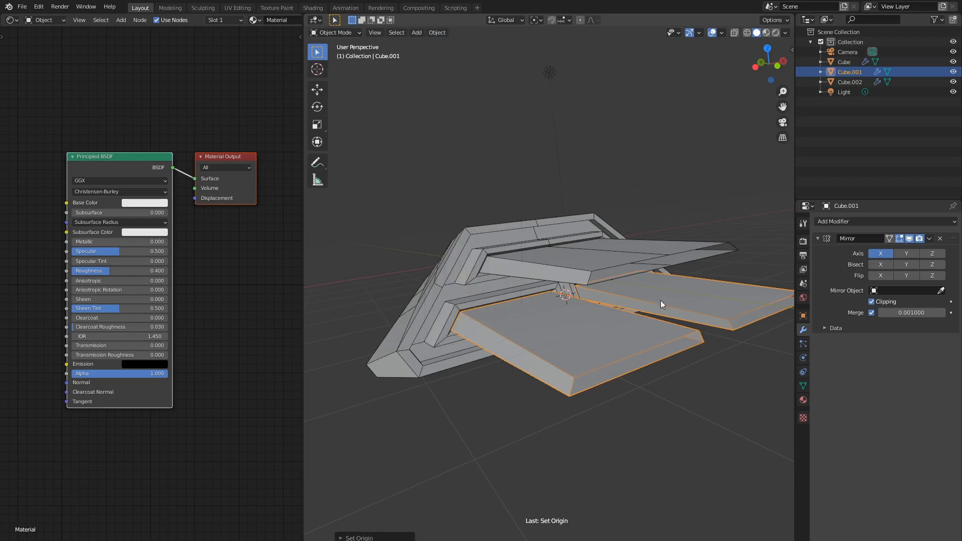
From the top view, try scaling the lower panels along Y about their origin.
middle_drag(660, 299, 660, 399)
key(KP_7)
scroll(642, 363, down, 2)
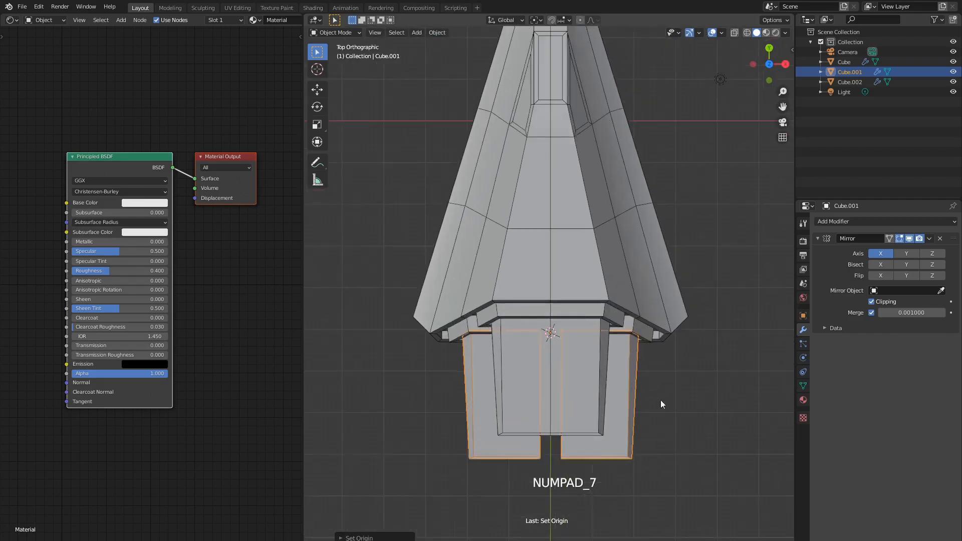
key(s)
key(y)
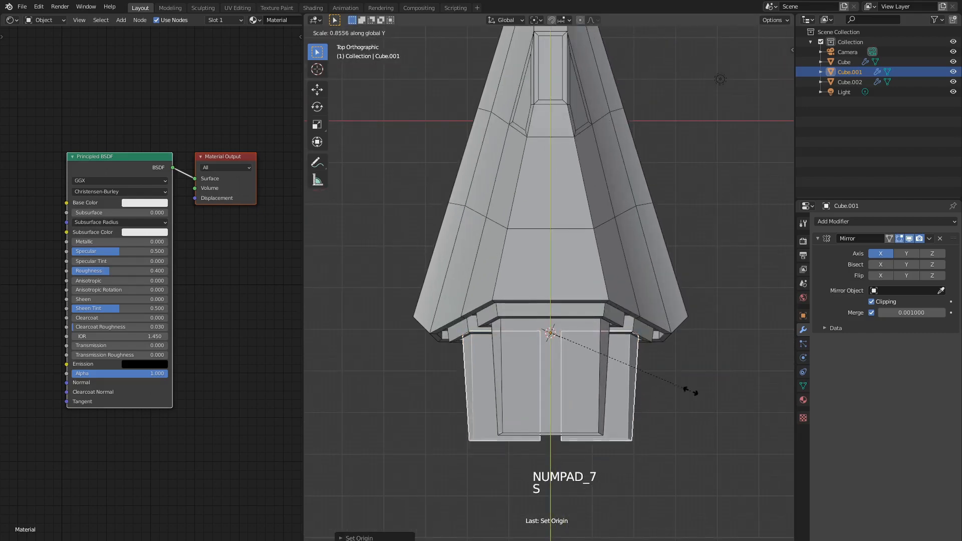
click(687, 390)
scroll(671, 297, down, 1)
shift+middle_drag(660, 306, 661, 326)
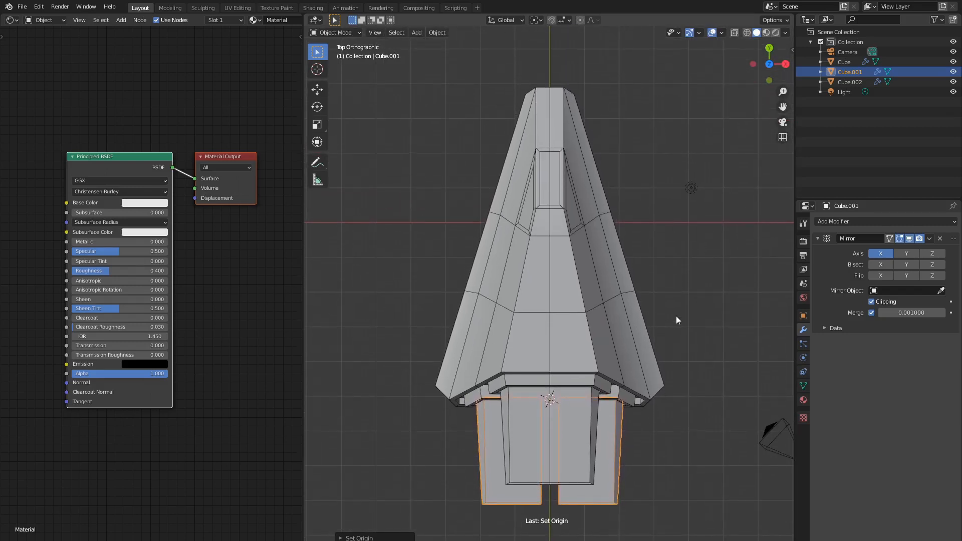
Select only the main body, set its material's base color to hex 681100 and raise the metallic value.
key(a)
key(a)
key(a)
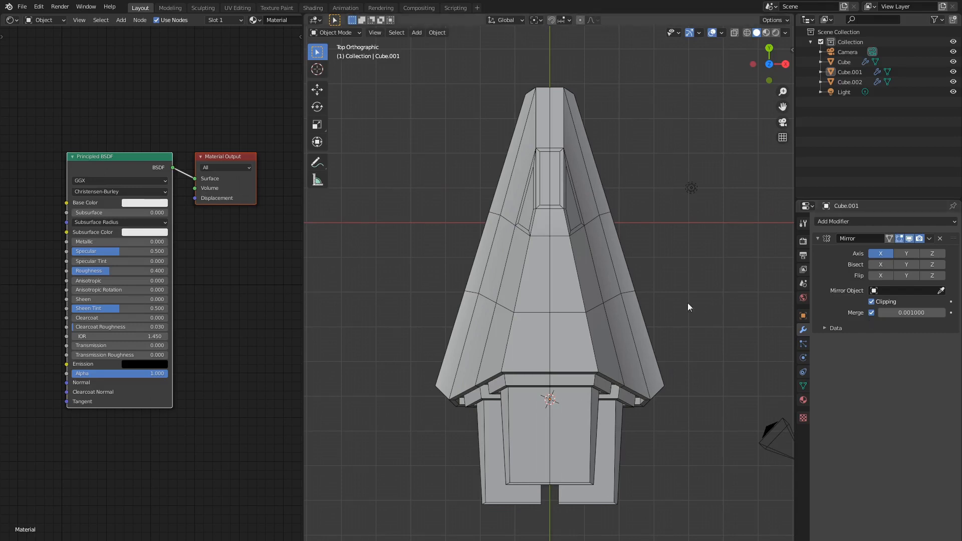
click(566, 271)
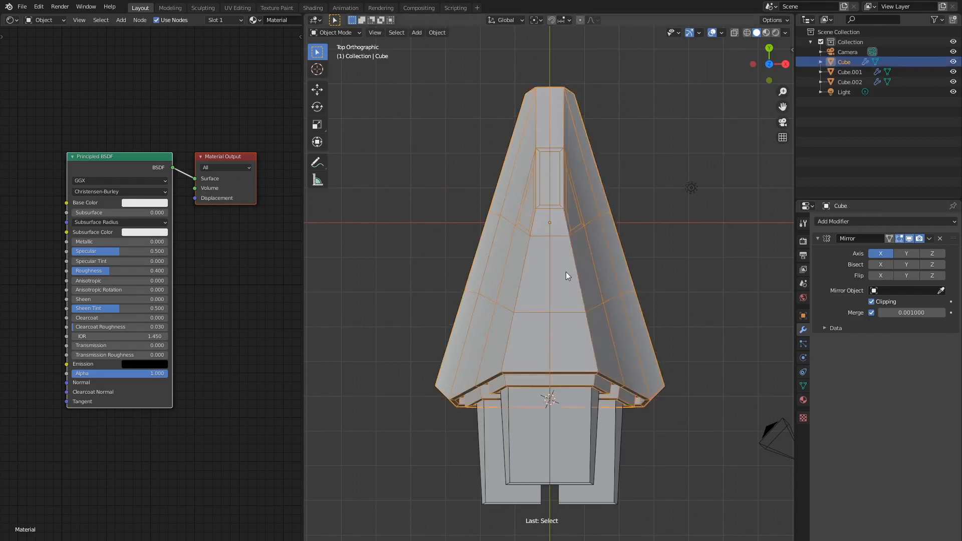
click(134, 203)
click(163, 163)
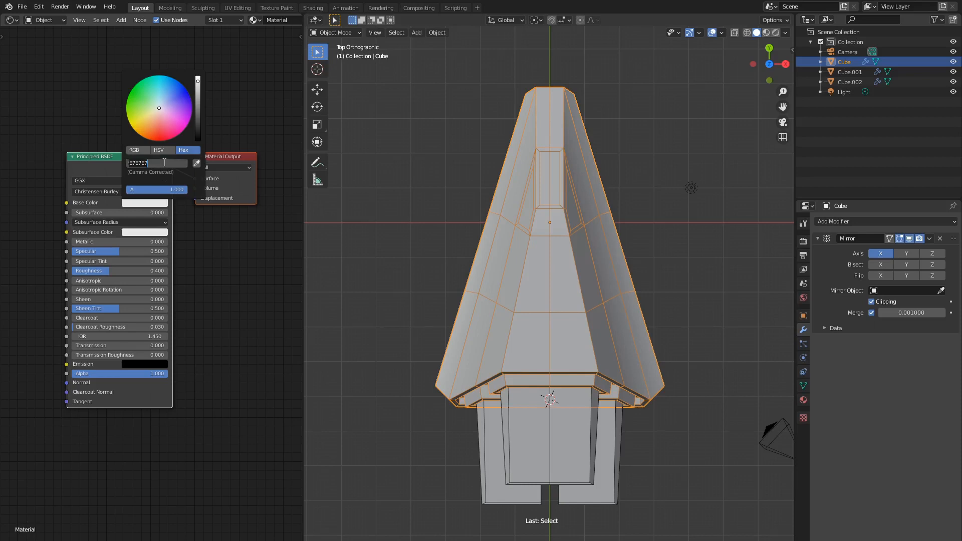
text(681100)
key(Return)
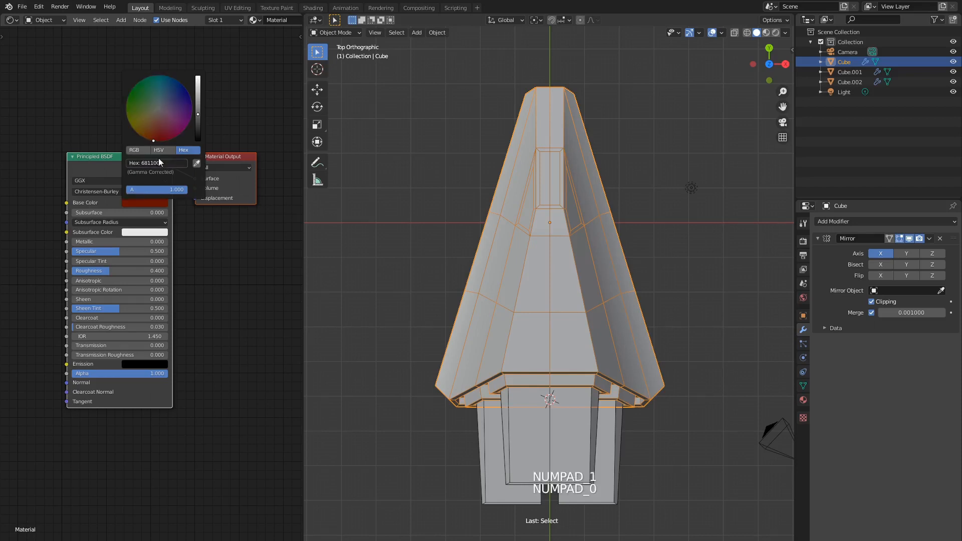
click(137, 242)
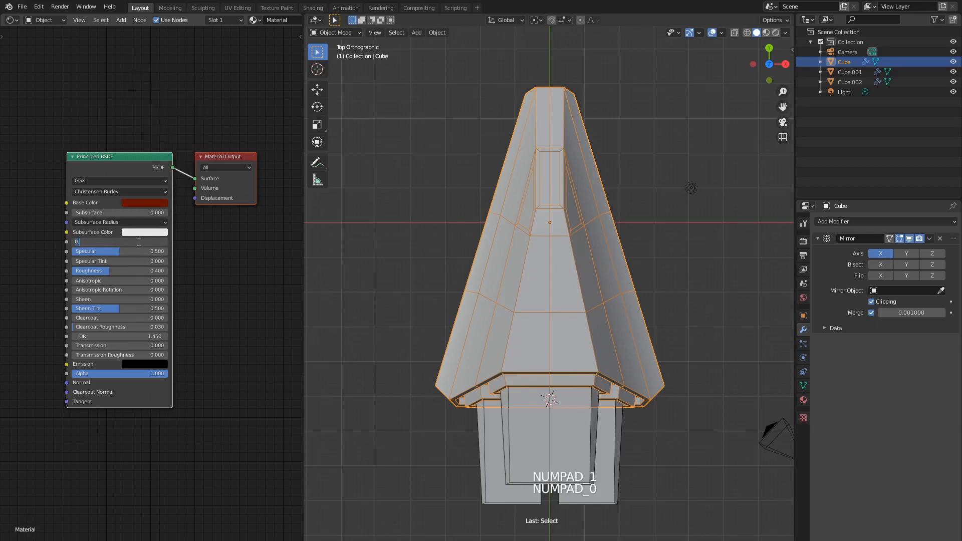
key(Return)
Add an Image Texture node beside the Principled BSDF and load tex_hull.png from the textures folder.
middle_drag(31, 270, 192, 271)
key(shift+a)
mouse_move(35, 212)
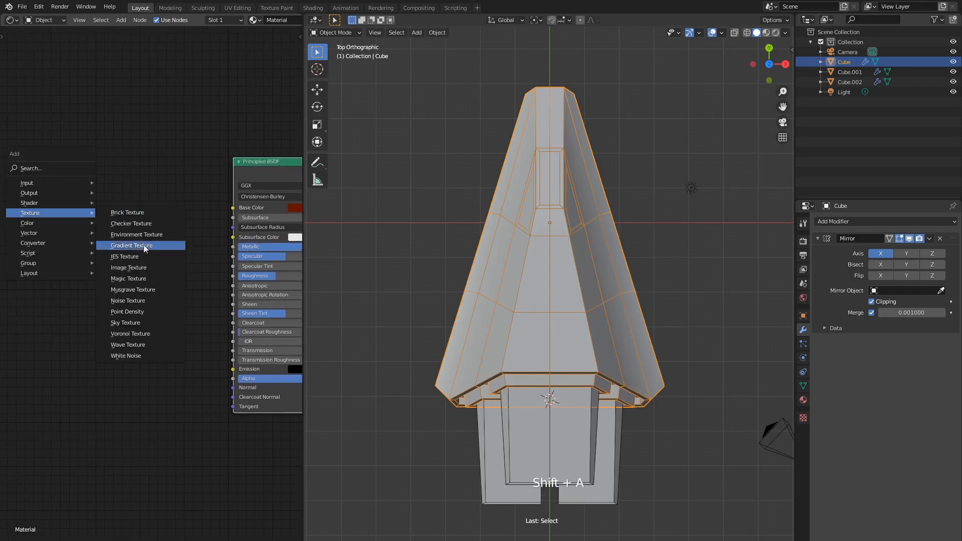
click(146, 275)
click(38, 223)
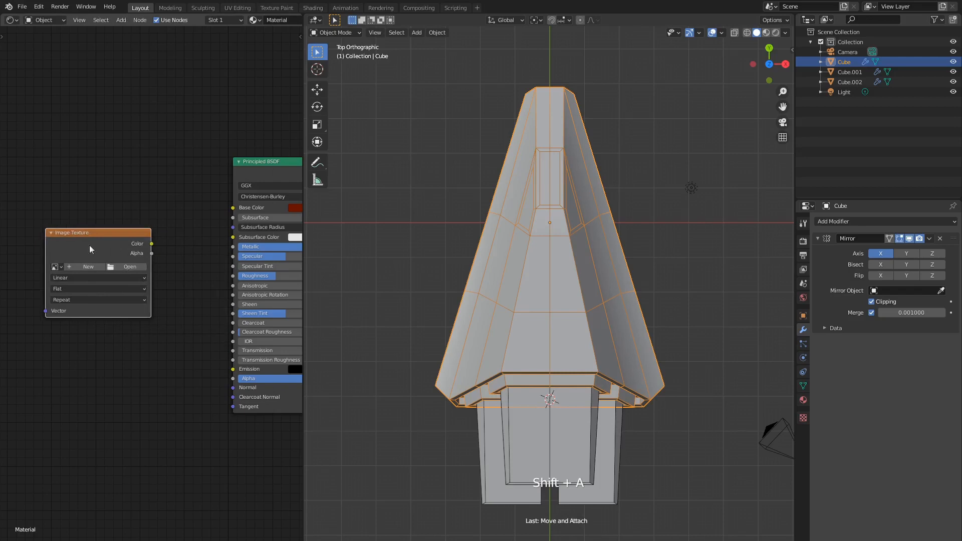
click(136, 267)
click(388, 178)
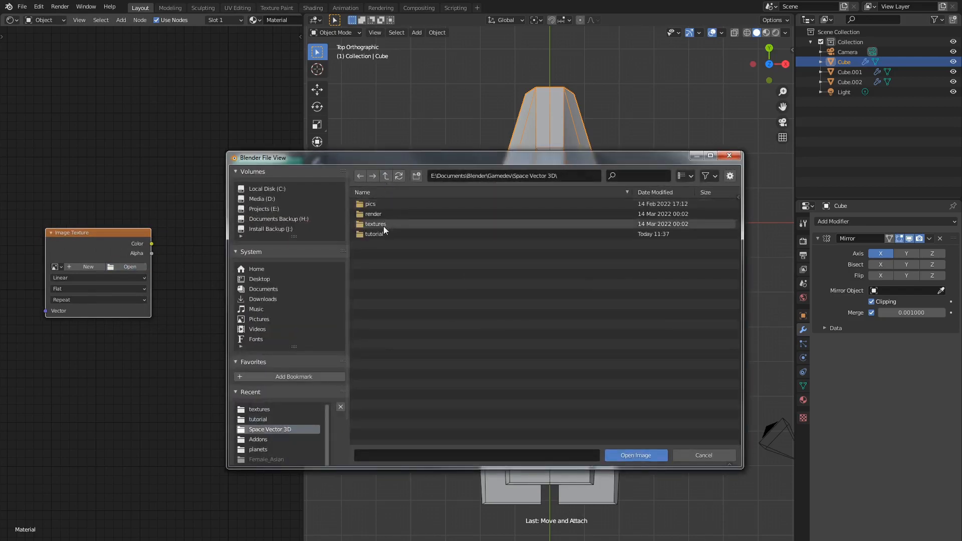
double_click(380, 227)
click(390, 235)
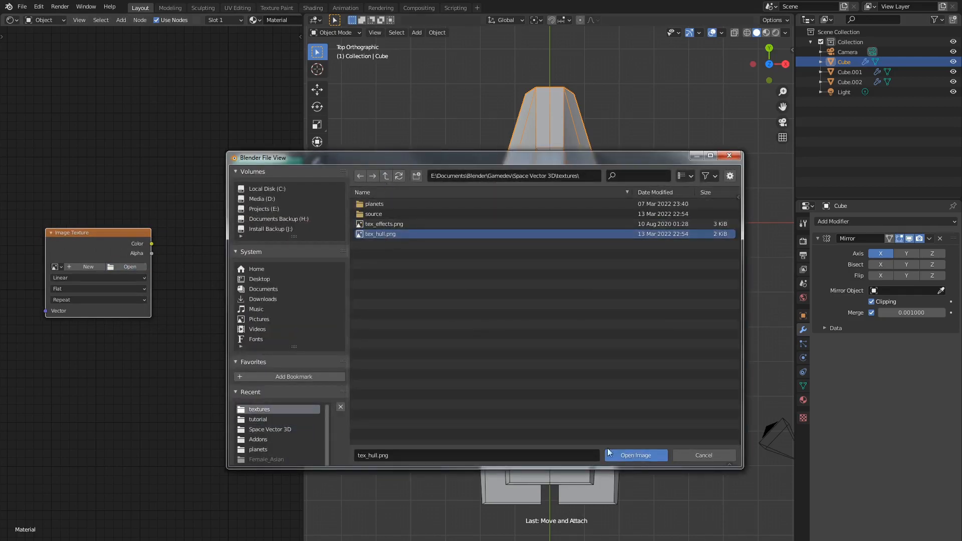
click(650, 456)
Link the tex_hull.png node's color output to the Principled BSDF's Emission input and reposition the texture node.
middle_drag(162, 266, 138, 241)
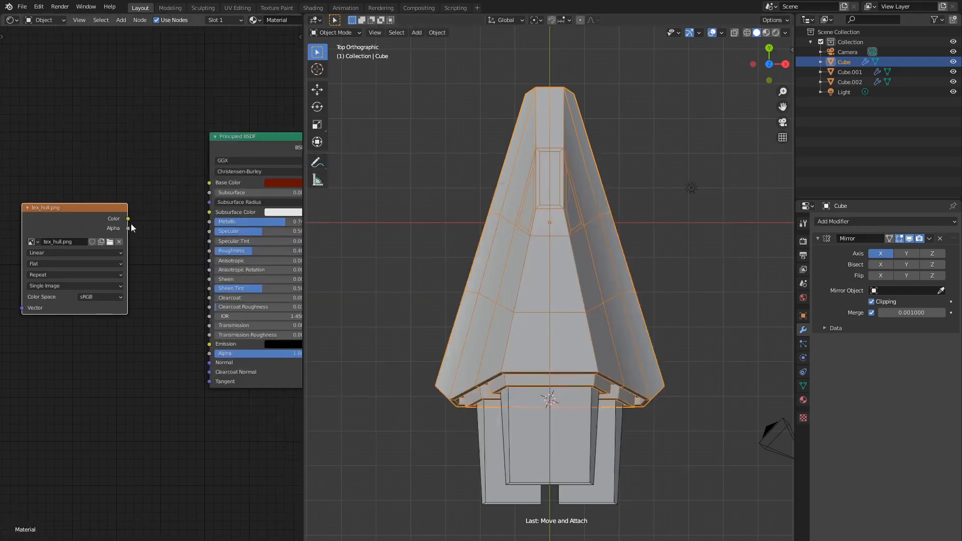
drag(129, 218, 208, 344)
middle_drag(162, 351, 221, 358)
click(160, 221)
key(g)
click(77, 170)
middle_drag(76, 171, 70, 155)
Insert a MixRGB node into the emission link, set it to Add and feed the texture color into Color2.
key(shift+a)
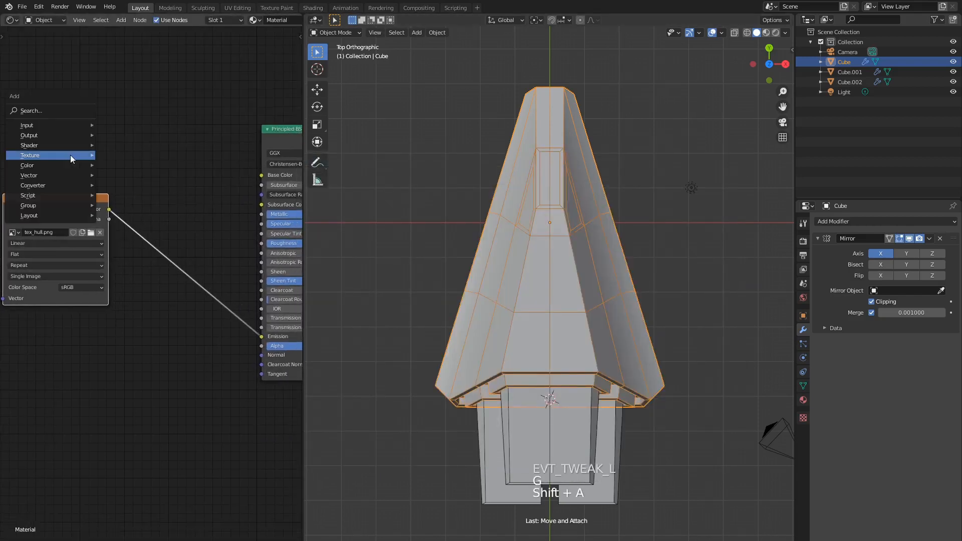
mouse_move(67, 166)
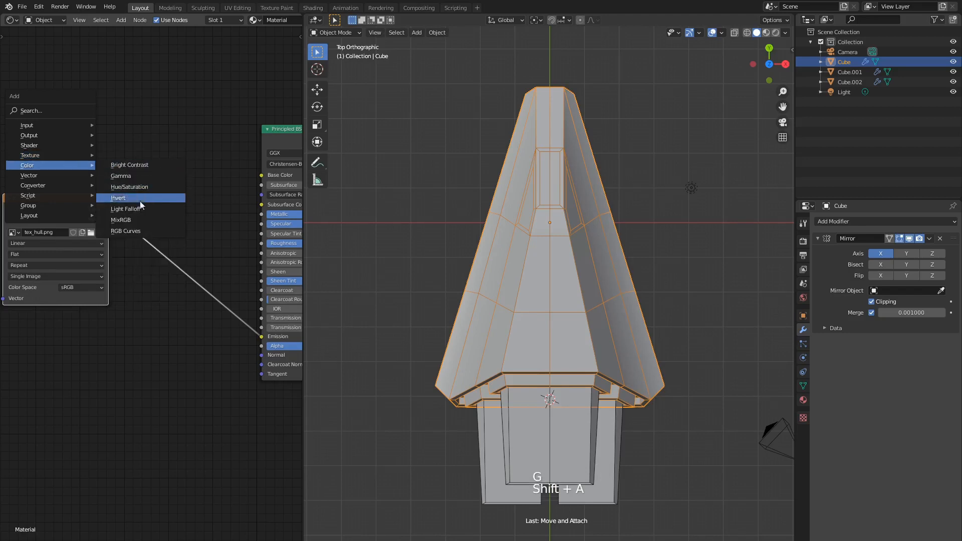
click(138, 219)
click(143, 213)
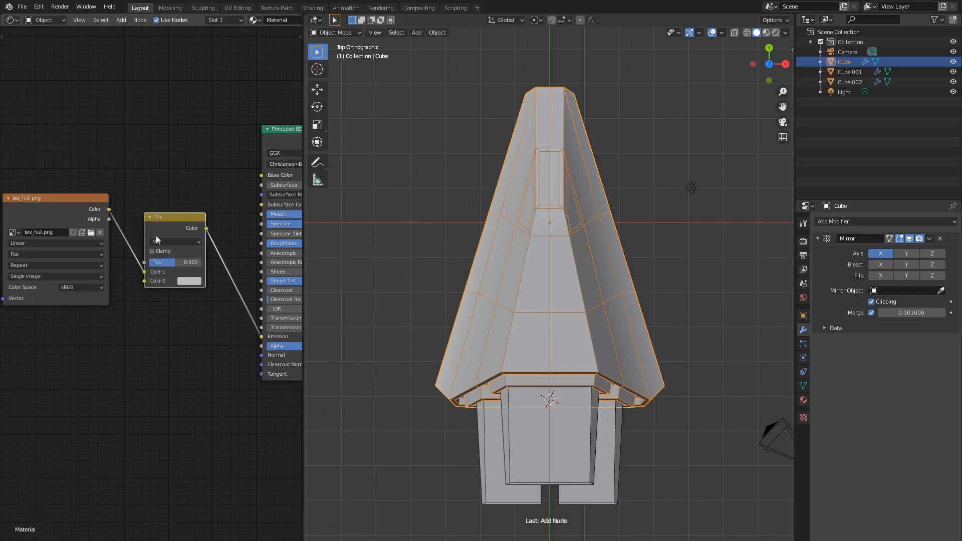
click(173, 240)
click(168, 329)
drag(109, 215, 142, 281)
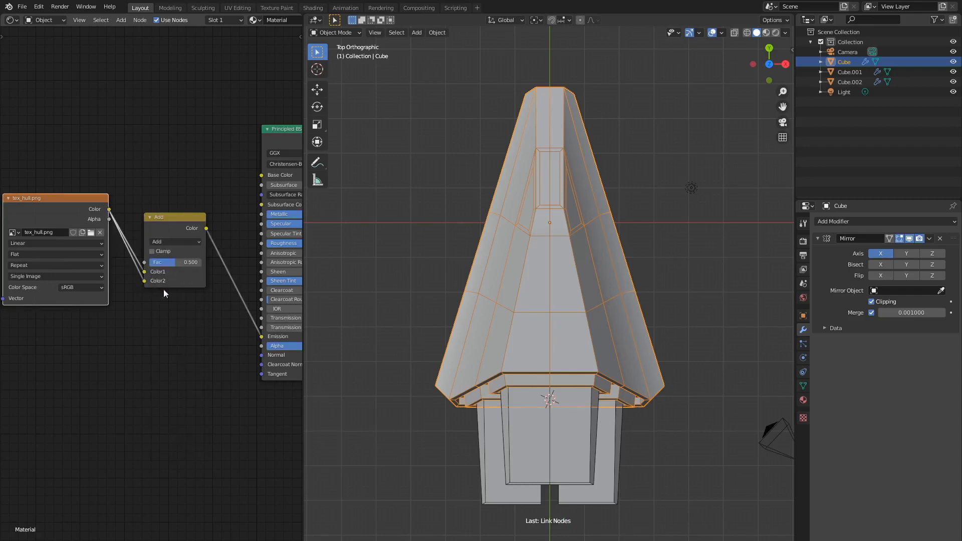
Show the model in rendered shading and turn the node editor area into a UV Editor.
key(z)
click(503, 241)
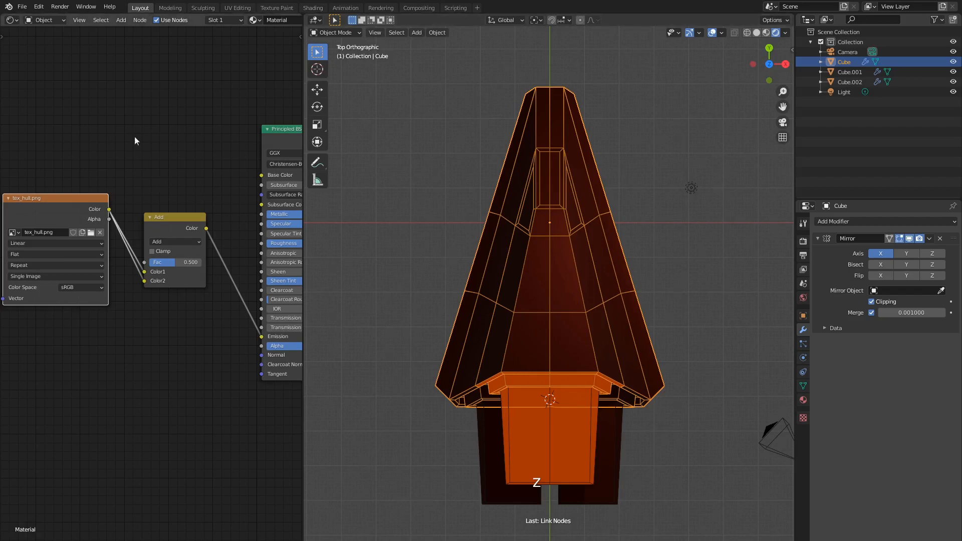
click(13, 20)
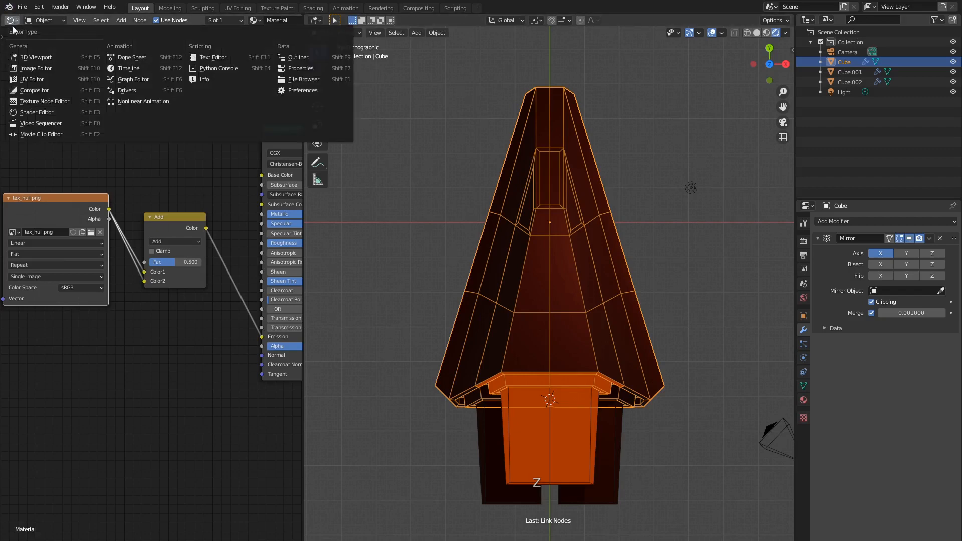
click(37, 80)
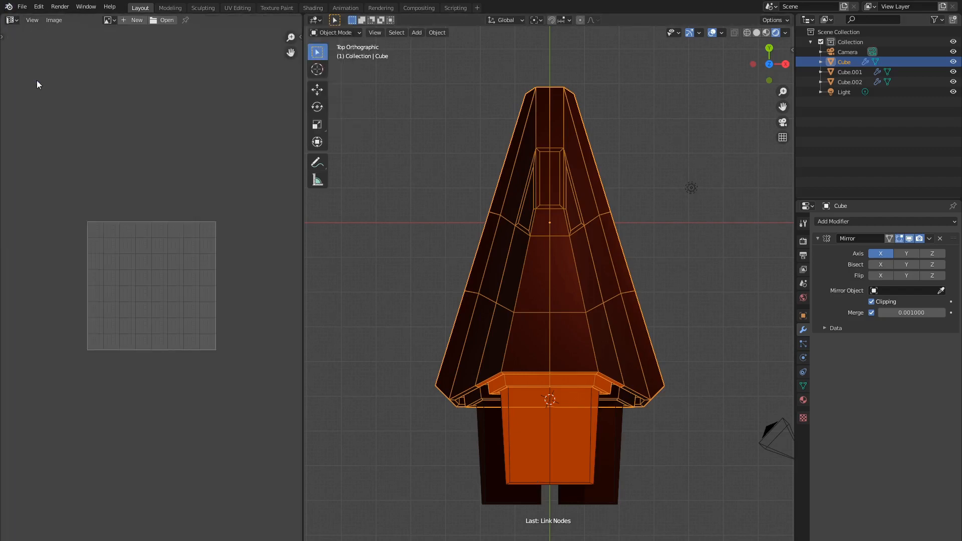
In Edit Mode, select all faces of the main body and reset their UV mapping.
click(608, 260)
key(Tab)
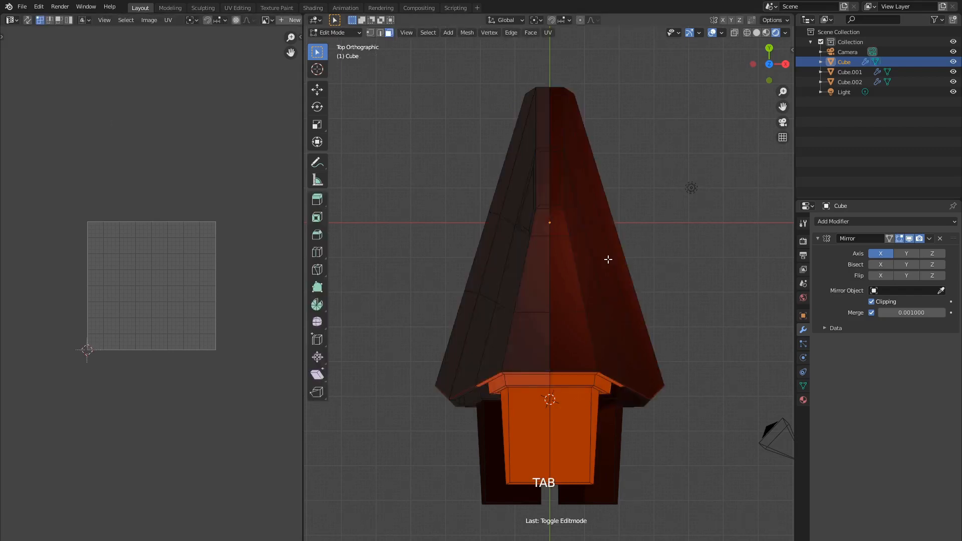
key(a)
key(a)
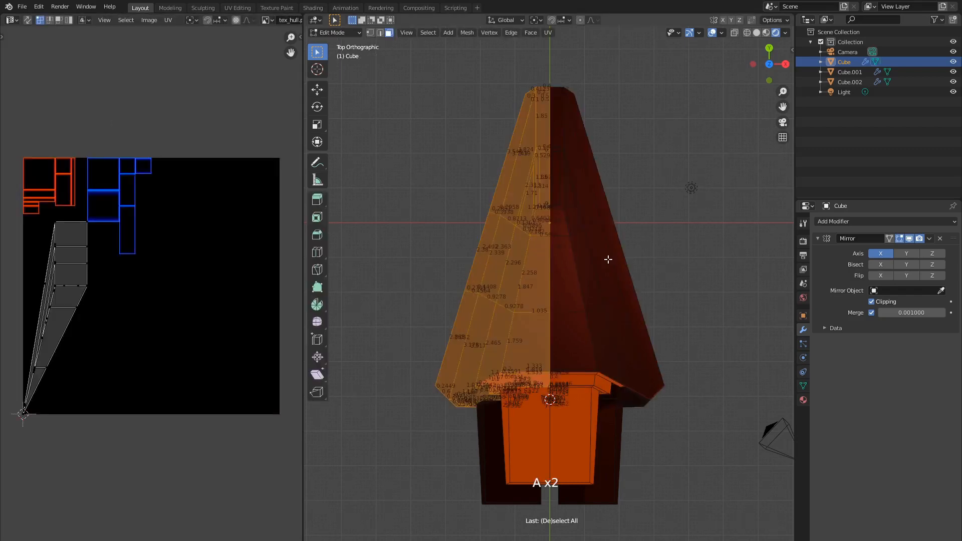
key(u)
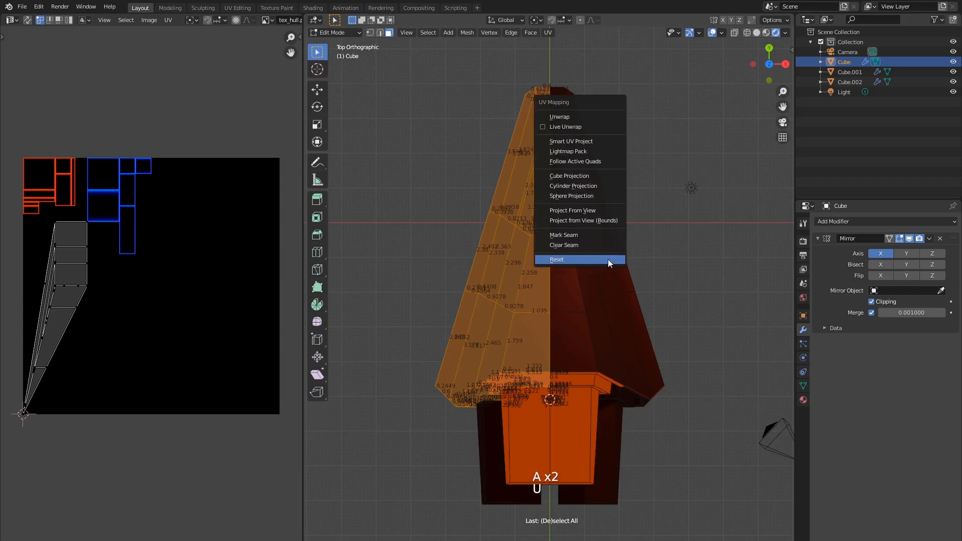
click(608, 259)
Snap the 2D cursor to the UVs' upper-left corner vertex and set the UV pivot to 2D Cursor.
click(30, 157)
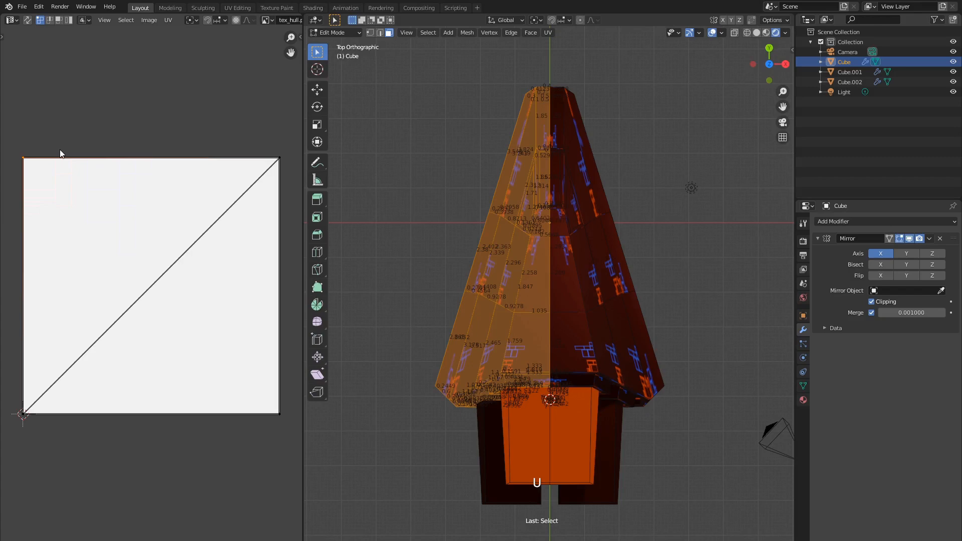
key(shift+s)
click(134, 204)
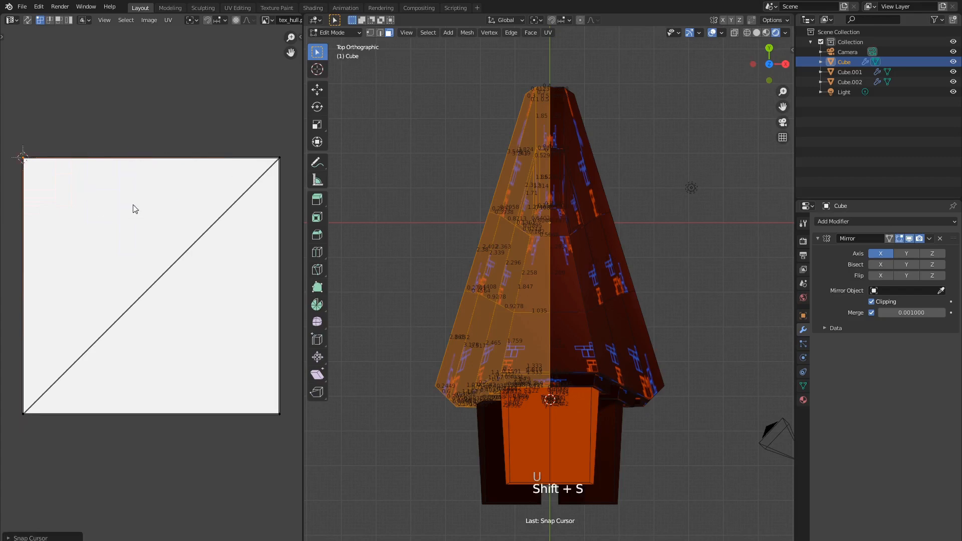
click(192, 19)
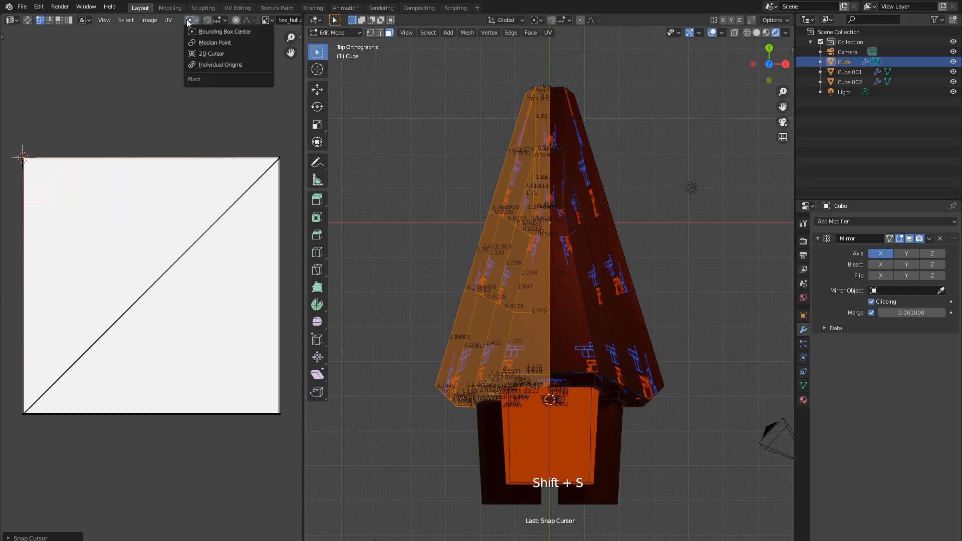
click(213, 57)
Select all UVs and scale them down around the 2D cursor to fit the hull texture's large upper-left square panel.
key(a)
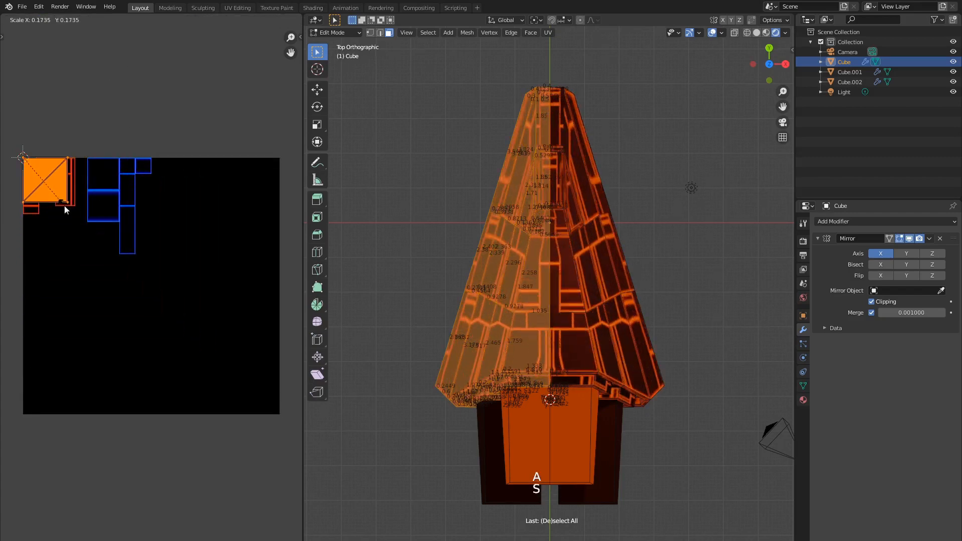
click(64, 205)
middle_drag(87, 224, 220, 326)
scroll(146, 314, up, 9)
key(s)
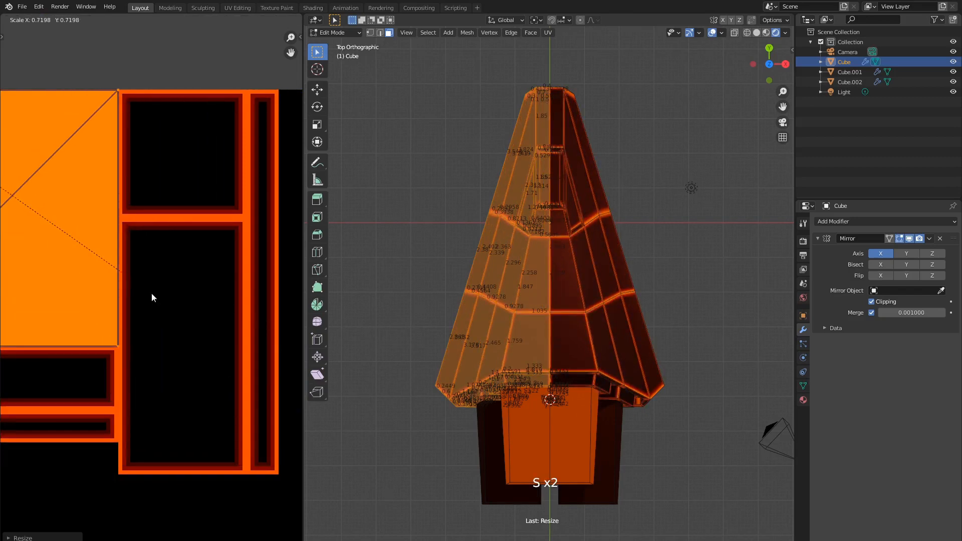
click(151, 294)
Set UV pixel snapping to Corner and rescale the UVs to the edges of the upper-left texture panel.
click(167, 21)
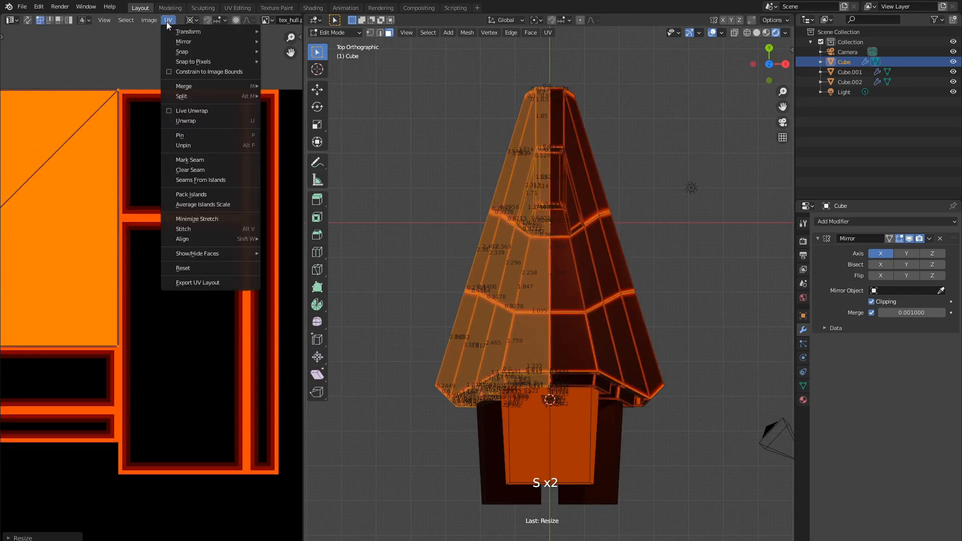
mouse_move(184, 59)
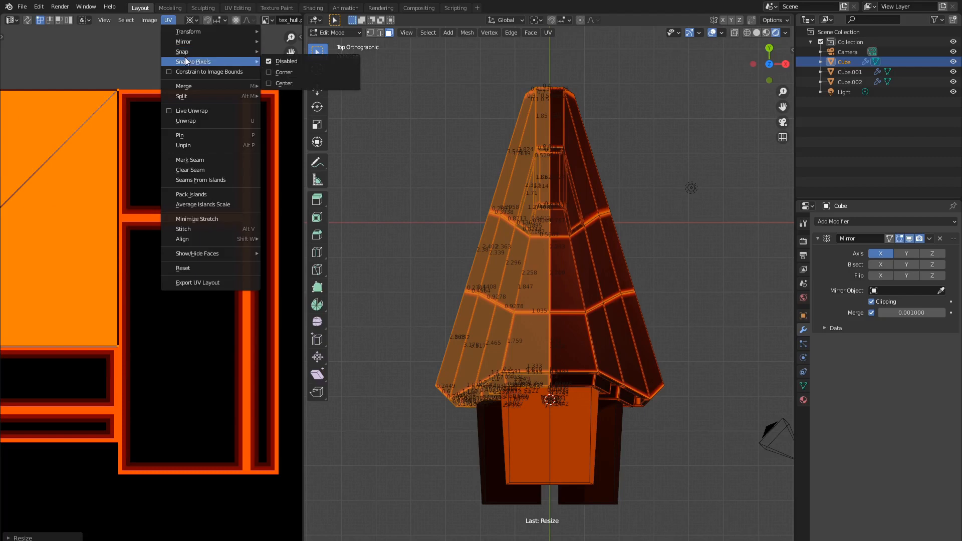
click(290, 71)
scroll(220, 346, up, 3)
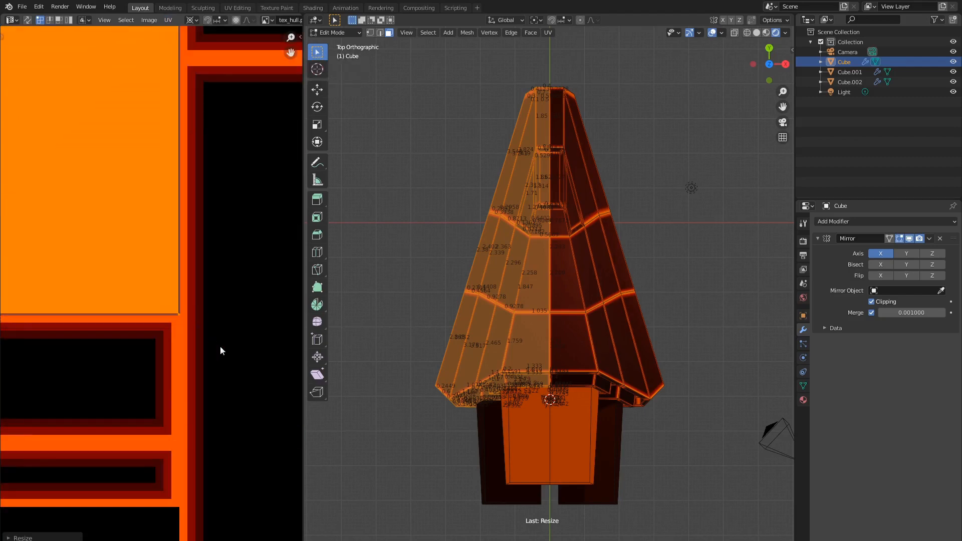
key(s)
click(221, 350)
scroll(221, 349, down, 2)
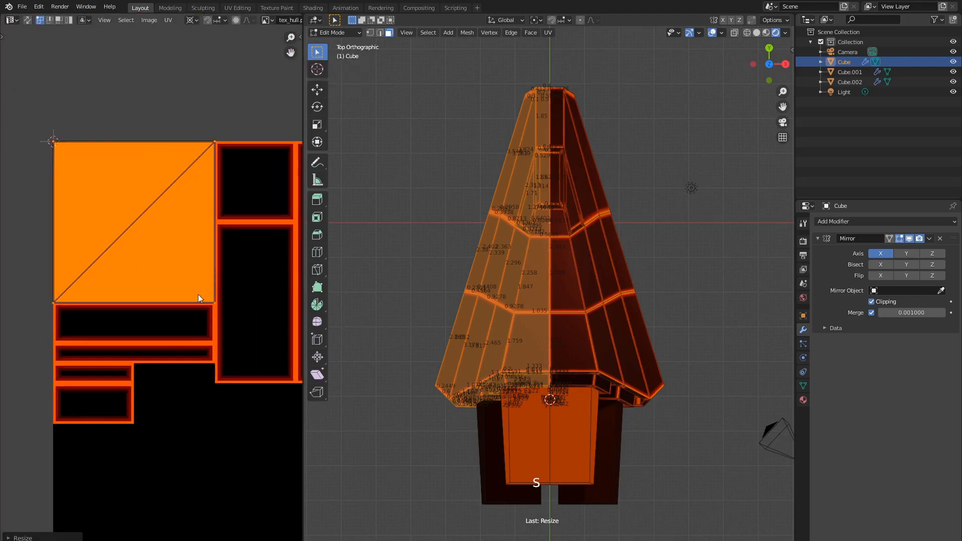
Return to Object Mode, deselect everything and check the textured hull from an angled perspective.
key(Tab)
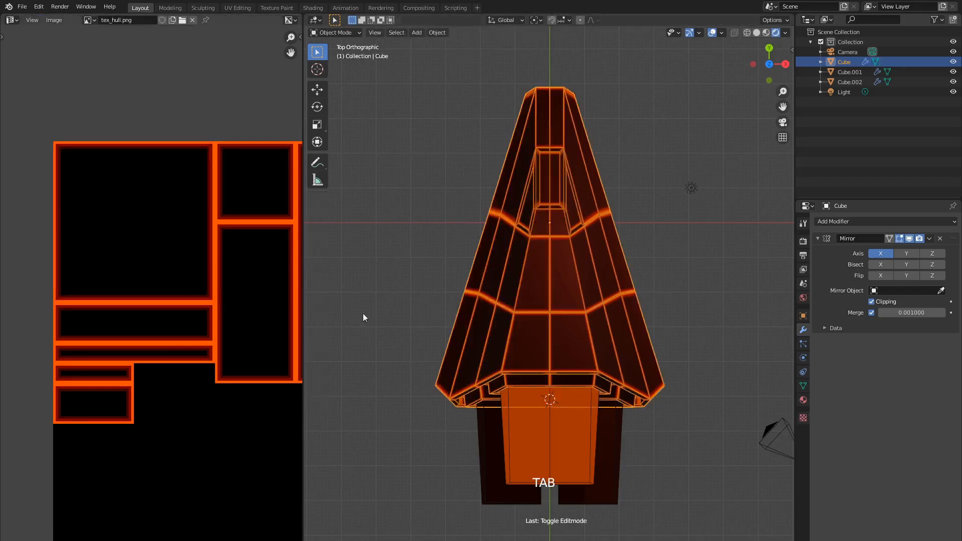
middle_drag(362, 314, 477, 279)
key(a)
key(a)
key(a)
key(a)
middle_drag(534, 291, 576, 300)
In the Shader Editor, set the Add node's Fac to 2 and the tex_hull.png interpolation to Closest.
click(10, 21)
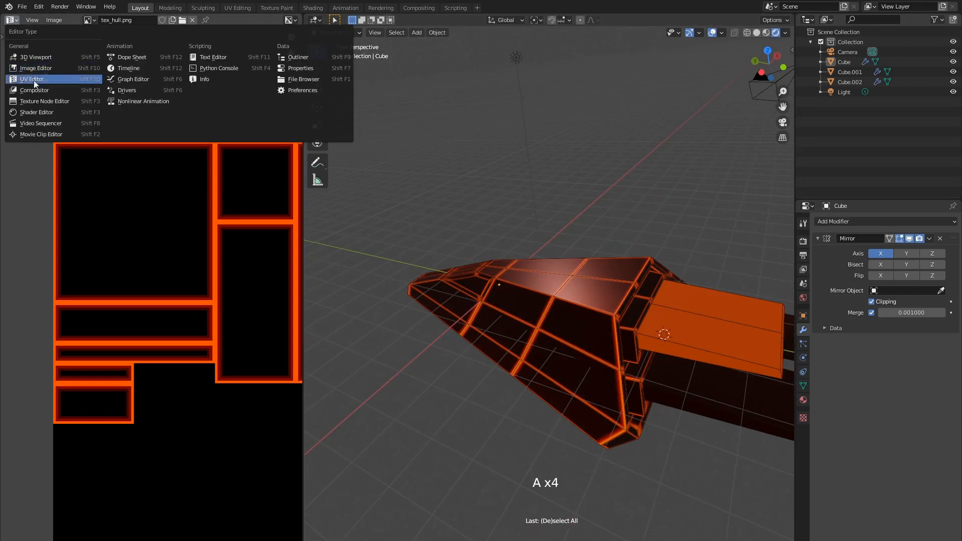
click(36, 112)
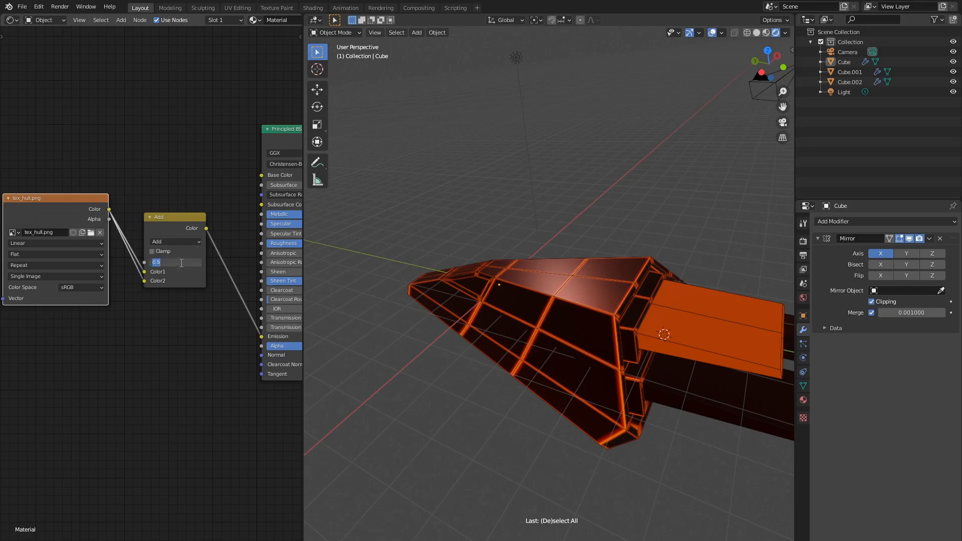
text(2)
key(Return)
click(61, 242)
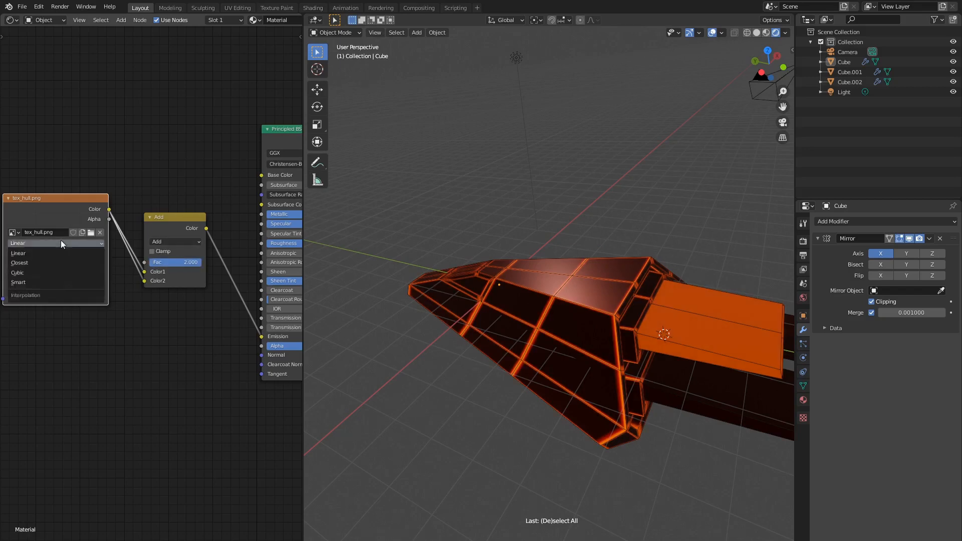
click(50, 263)
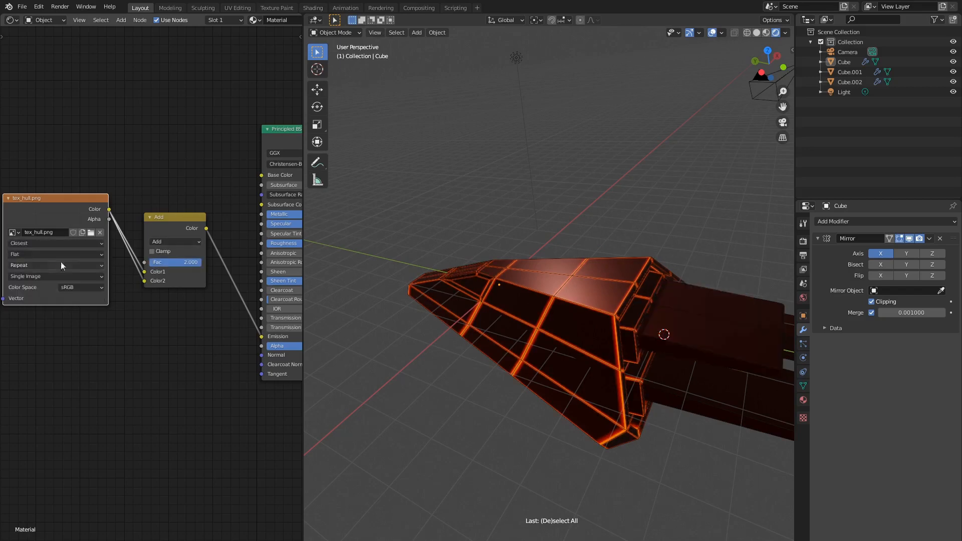
Raise the light along the global Z axis to a height of about 9.87.
click(515, 61)
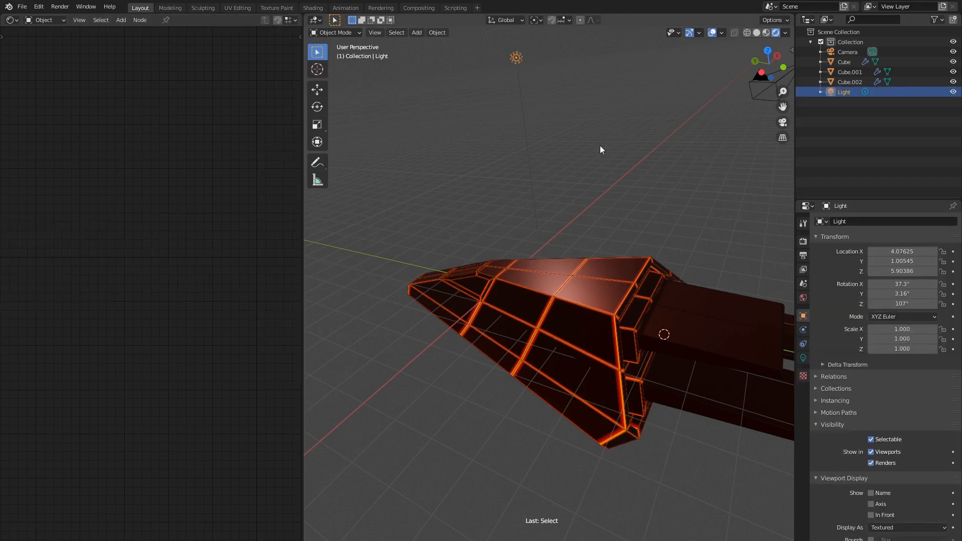
shift+middle_drag(601, 147, 572, 243)
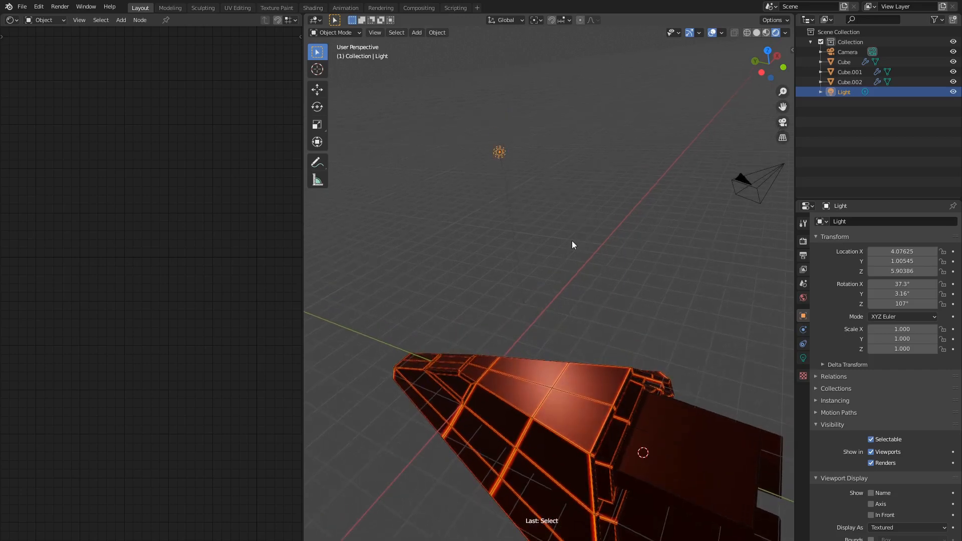
key(g)
key(z)
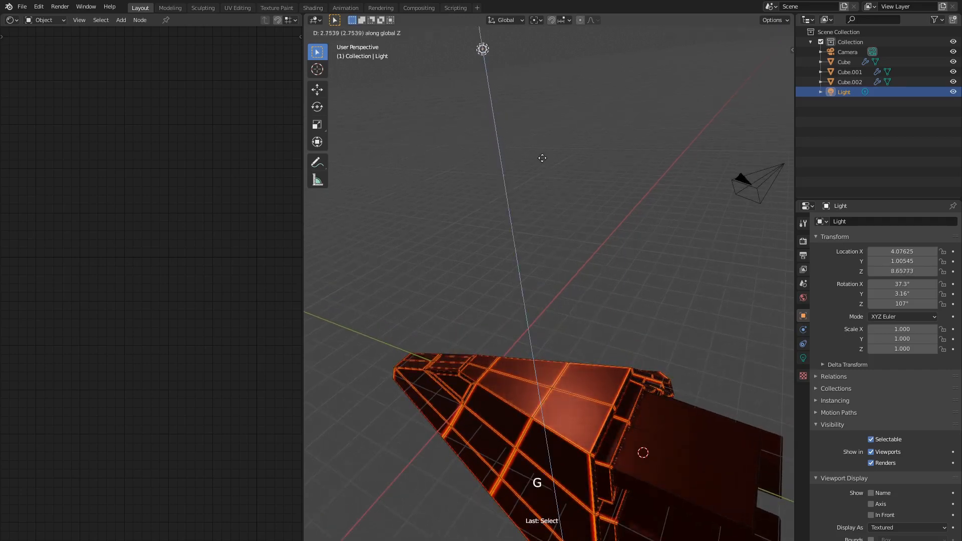
click(527, 108)
Deselect everything, show the ship in top view and save the file.
middle_drag(527, 110, 473, 390)
key(a)
key(a)
key(a)
middle_drag(489, 449, 558, 420)
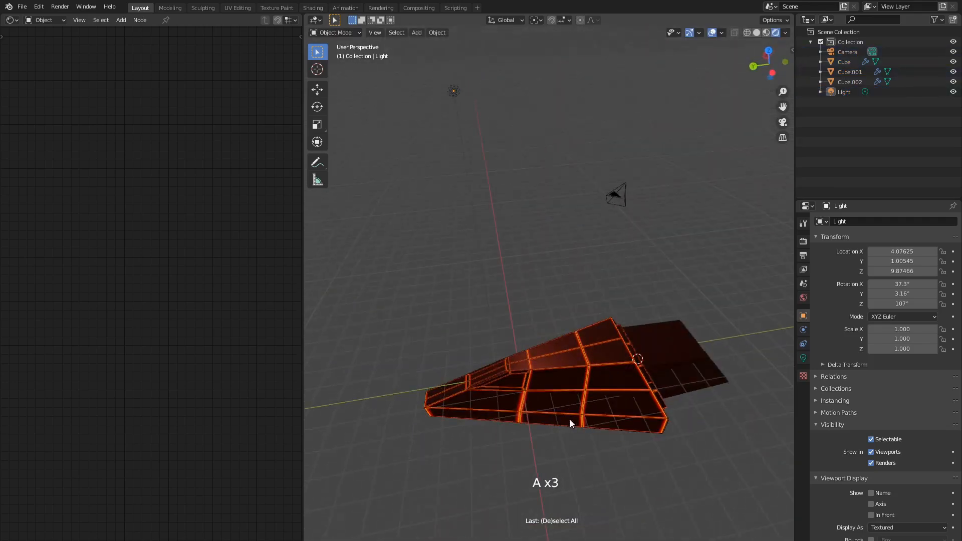
key(KP_7)
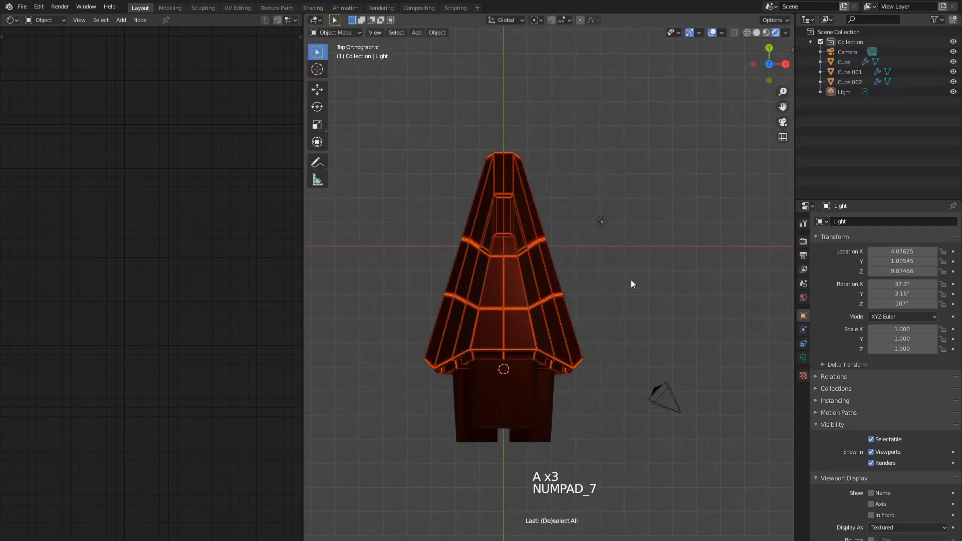
key(ctrl+s)
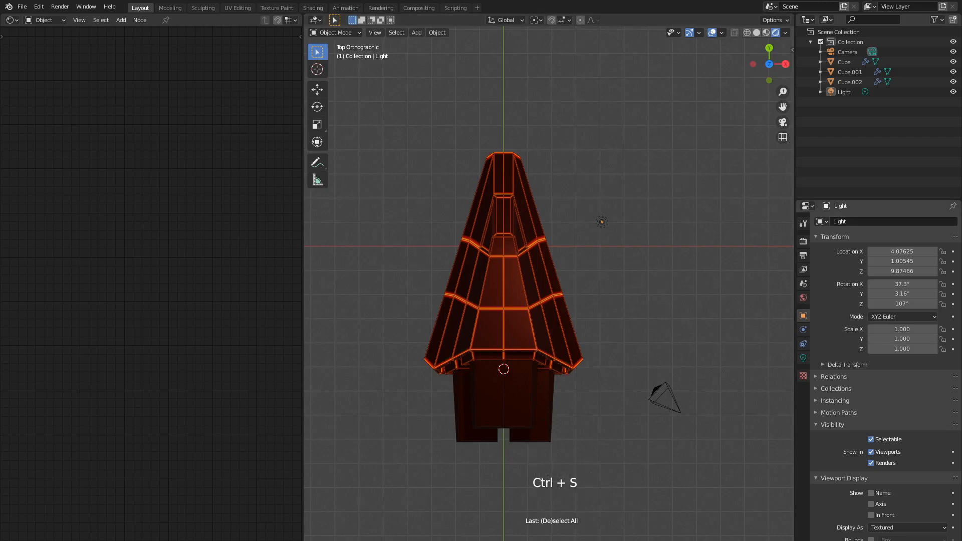
Give the central rear block its own copy of the material and name it Exhaust.
click(511, 403)
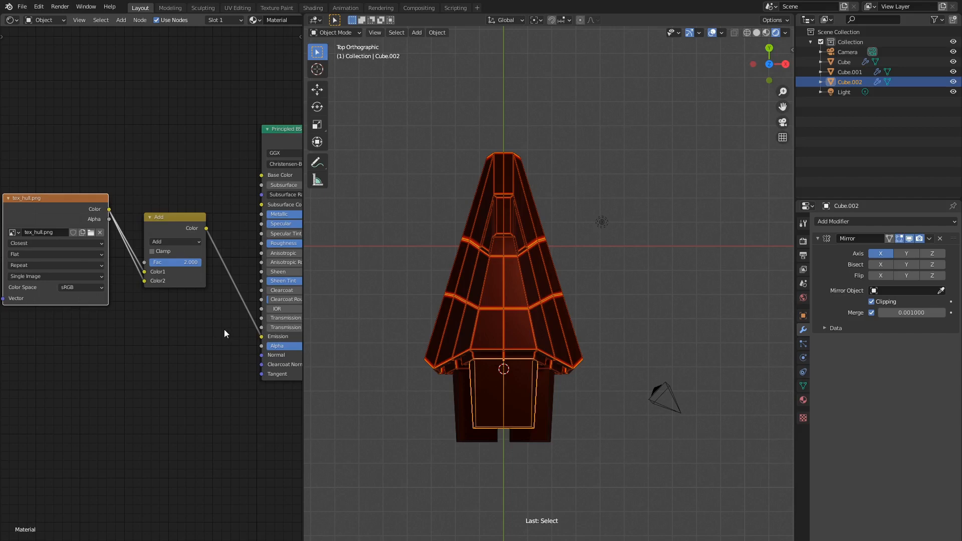
middle_drag(224, 329, 190, 316)
click(803, 399)
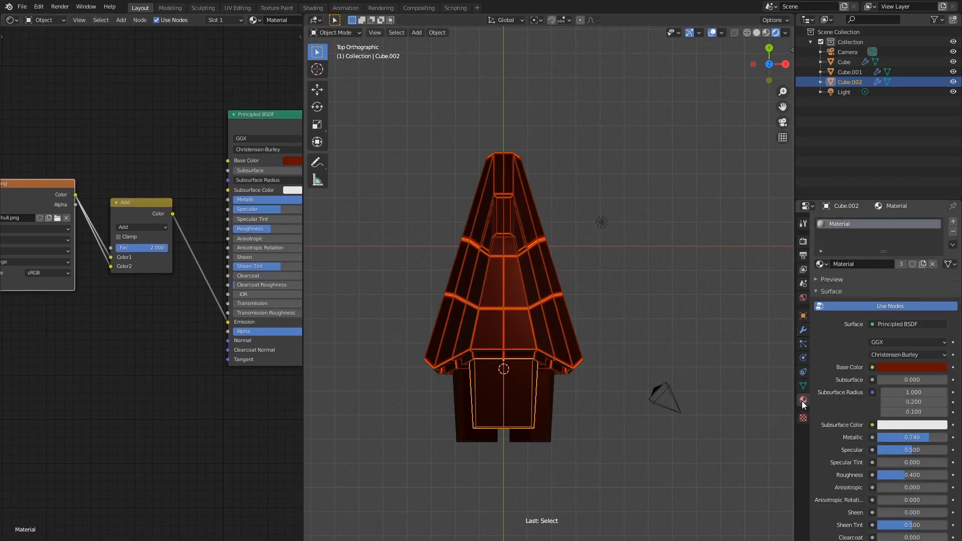
click(870, 263)
click(913, 268)
click(922, 264)
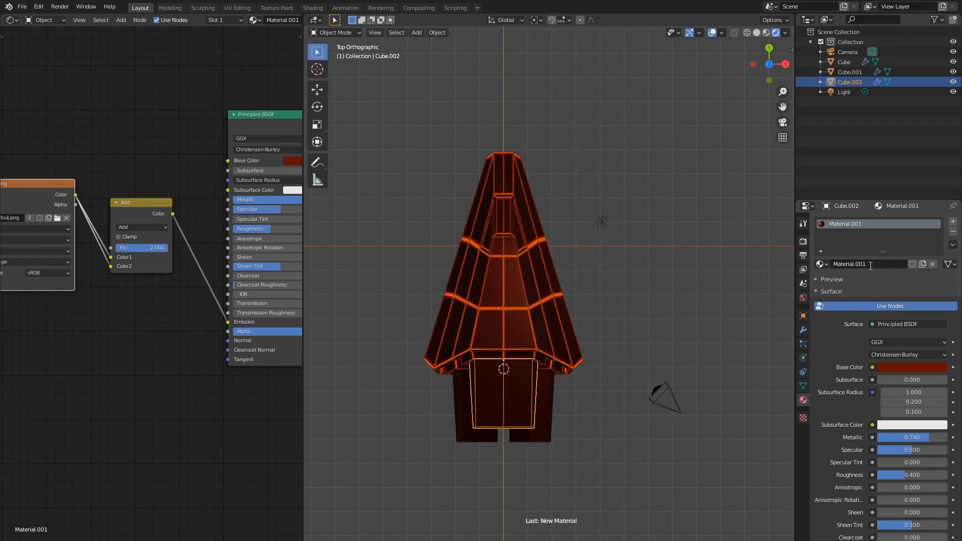
click(870, 264)
text(Exhaust)
key(Return)
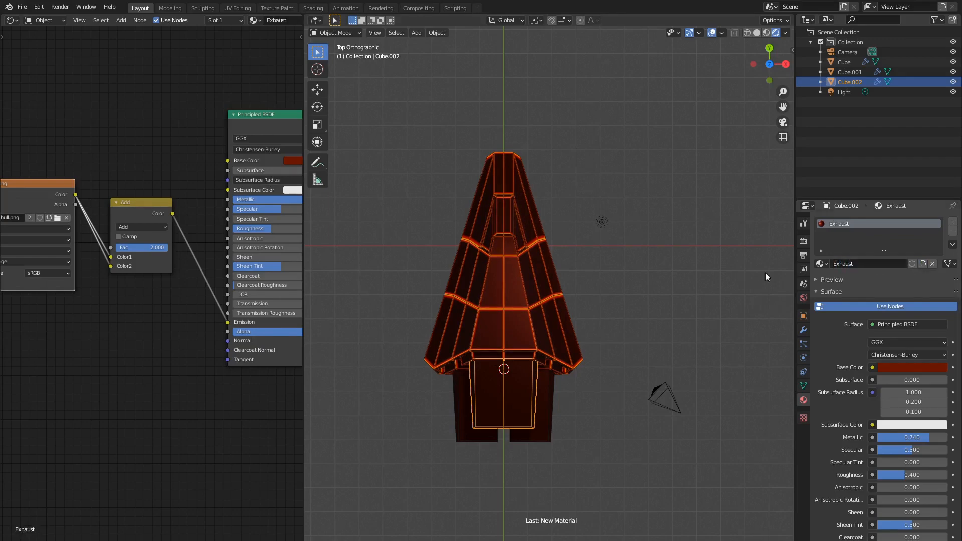
Select the main body and rename its material Hull.
shift+middle_drag(512, 298, 539, 275)
click(539, 275)
double_click(850, 264)
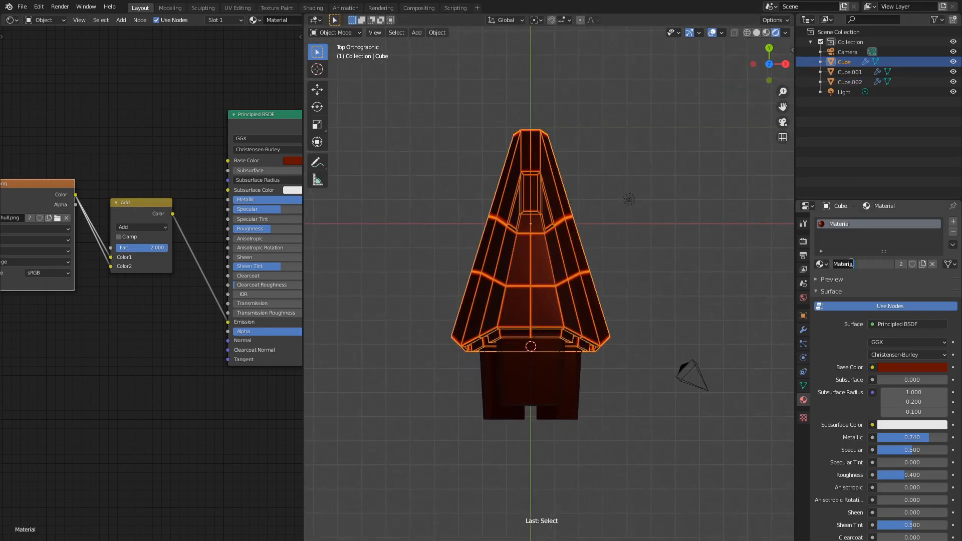
text(Hull)
key(Return)
Select the central exhaust block and delete all nodes from its Exhaust material.
click(524, 378)
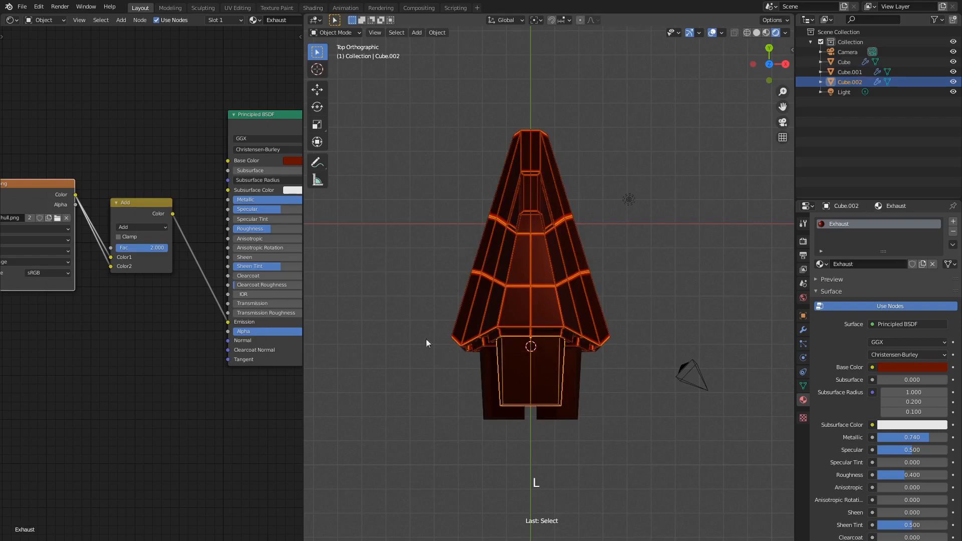
middle_drag(138, 287, 189, 306)
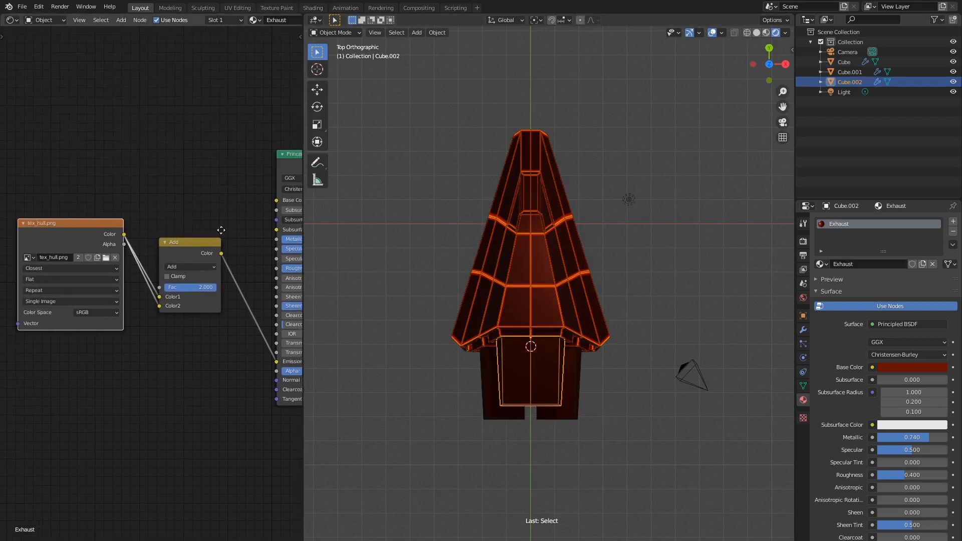
scroll(200, 223, down, 2)
key(a)
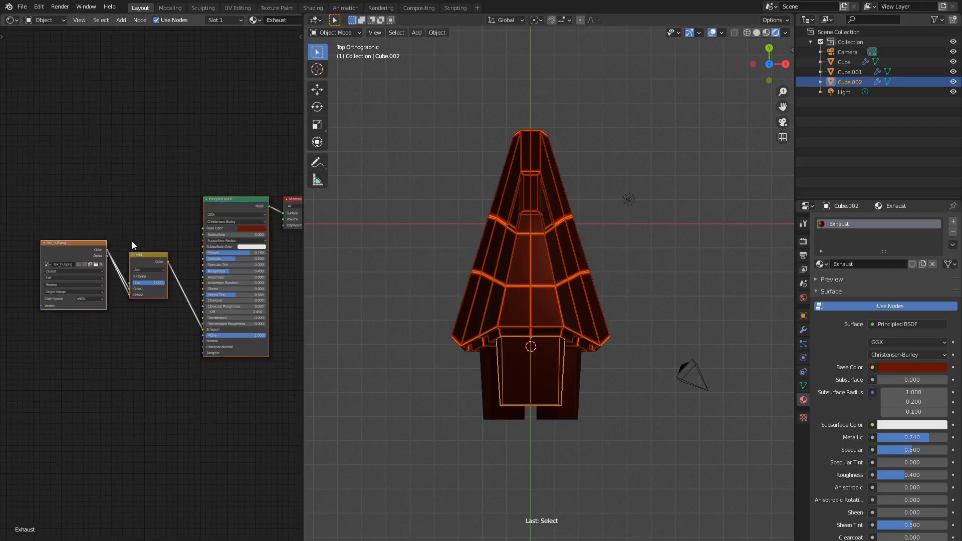
key(Delete)
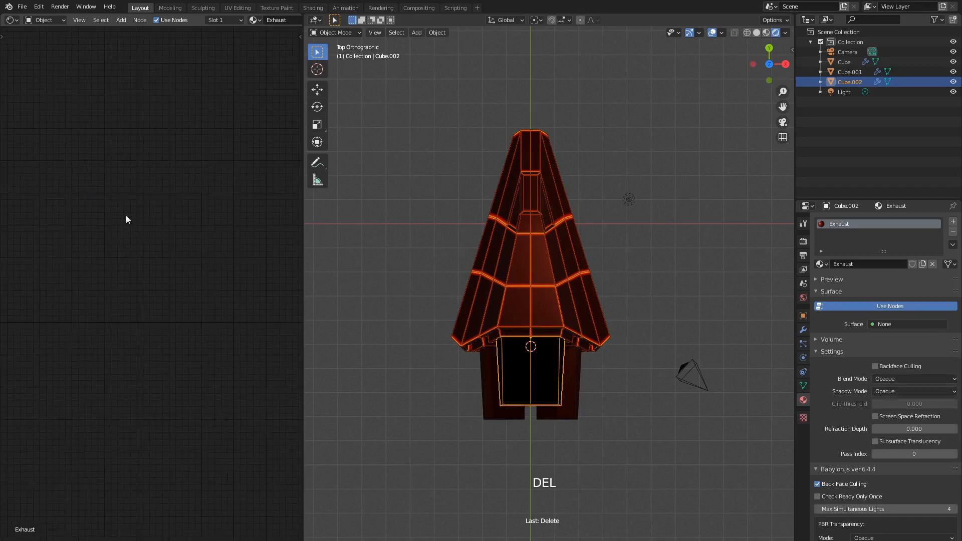
Add an Image Texture node to the Exhaust material, load tex_effects.png from the textures folder and place the node.
key(shift+a)
mouse_move(106, 184)
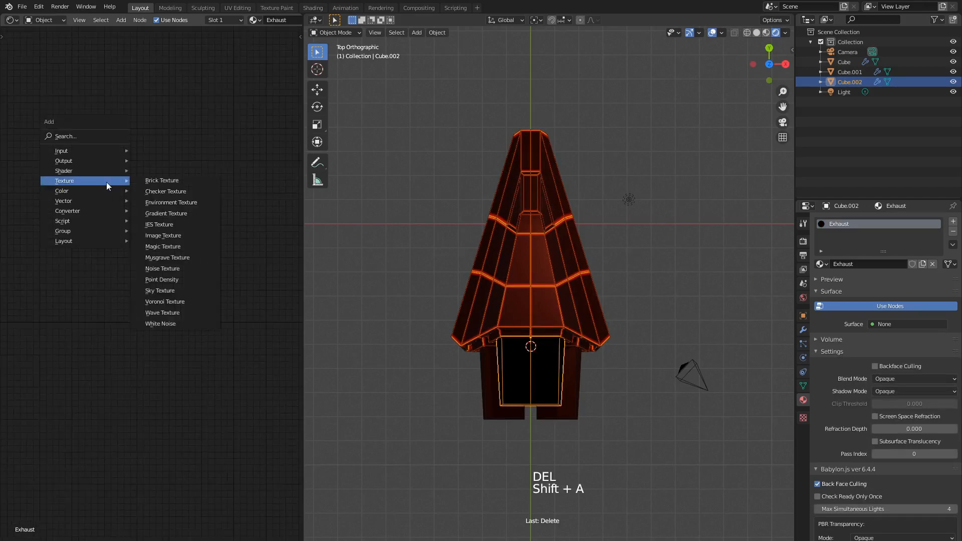
click(165, 234)
click(139, 227)
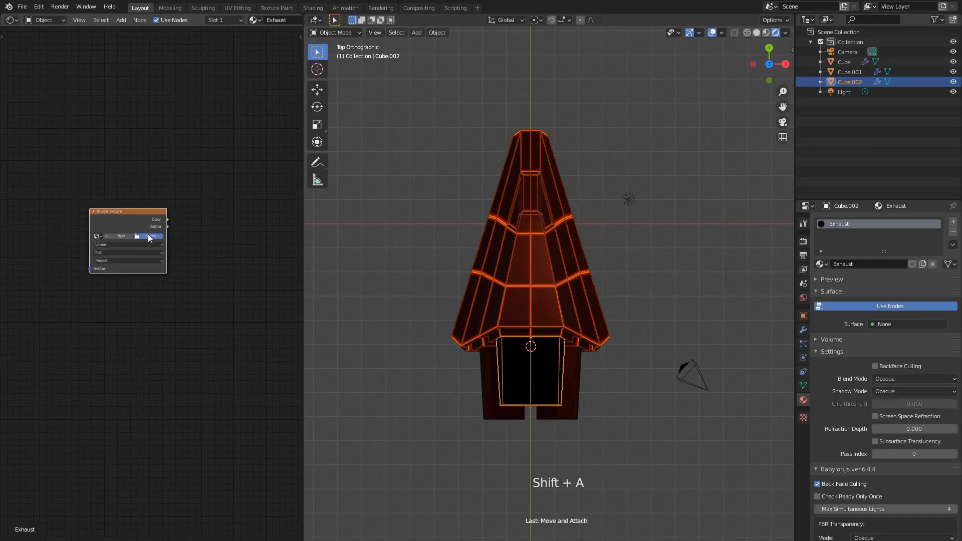
click(148, 235)
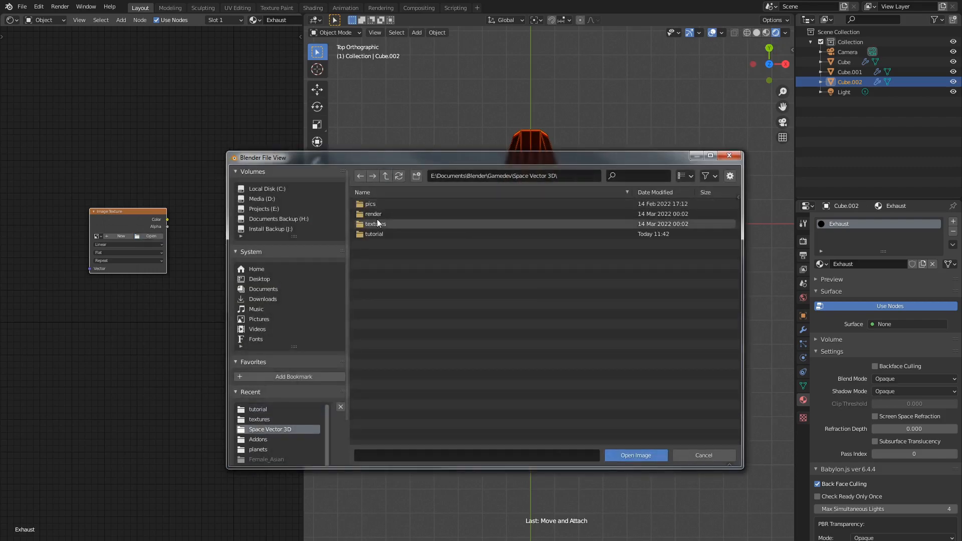
click(376, 220)
click(391, 224)
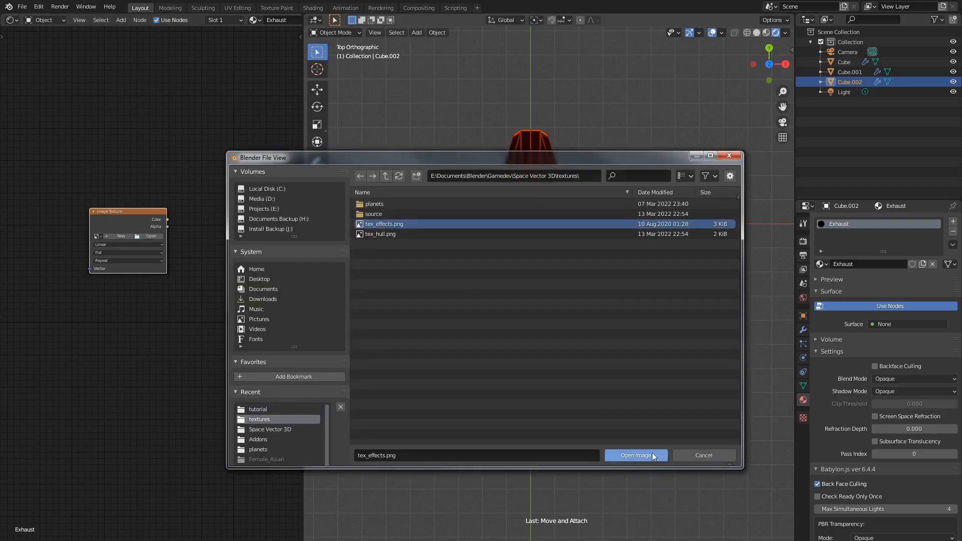
click(636, 456)
key(g)
click(116, 184)
Add an Emission shader node and connect the tex_effects.png color to its Color input.
key(shift+a)
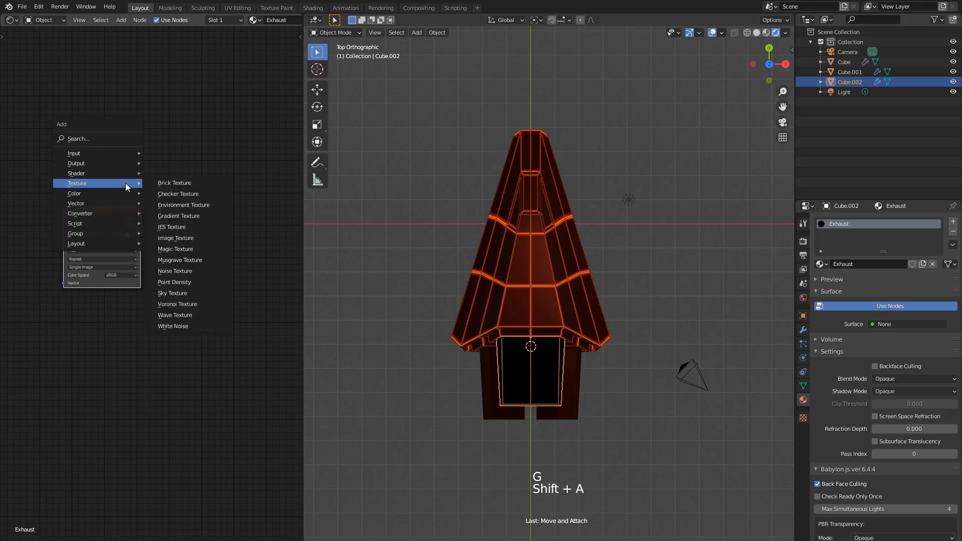
mouse_move(117, 175)
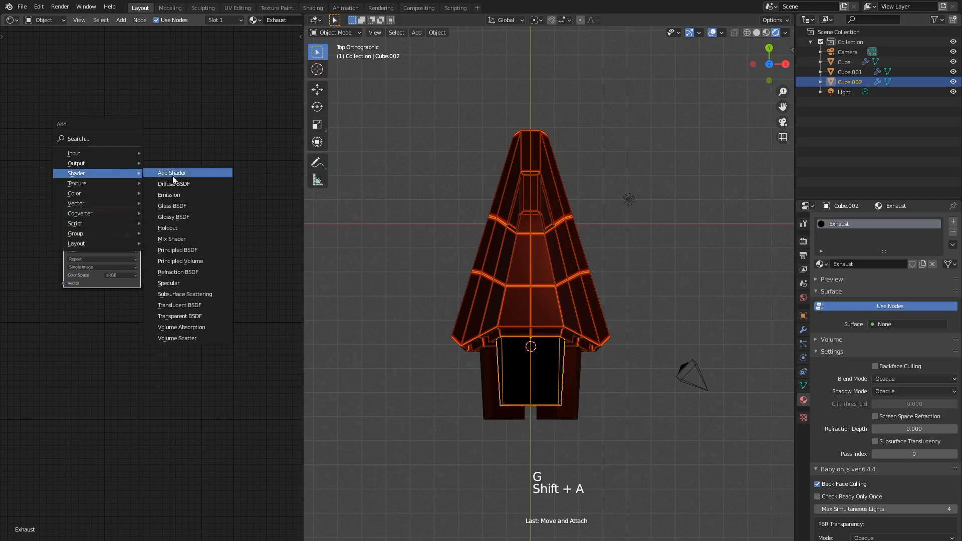
click(182, 194)
click(182, 185)
middle_drag(159, 207, 134, 249)
scroll(135, 249, up, 5)
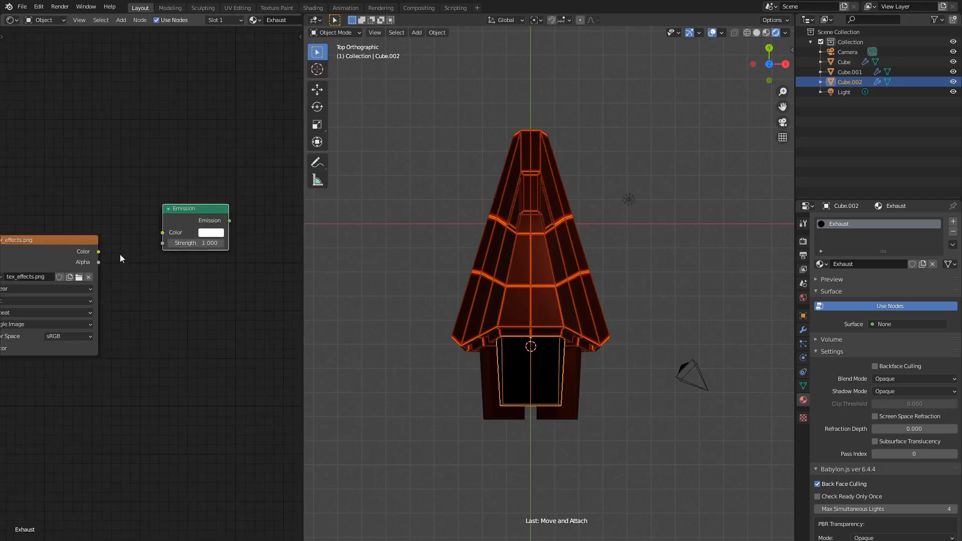
drag(99, 252, 162, 233)
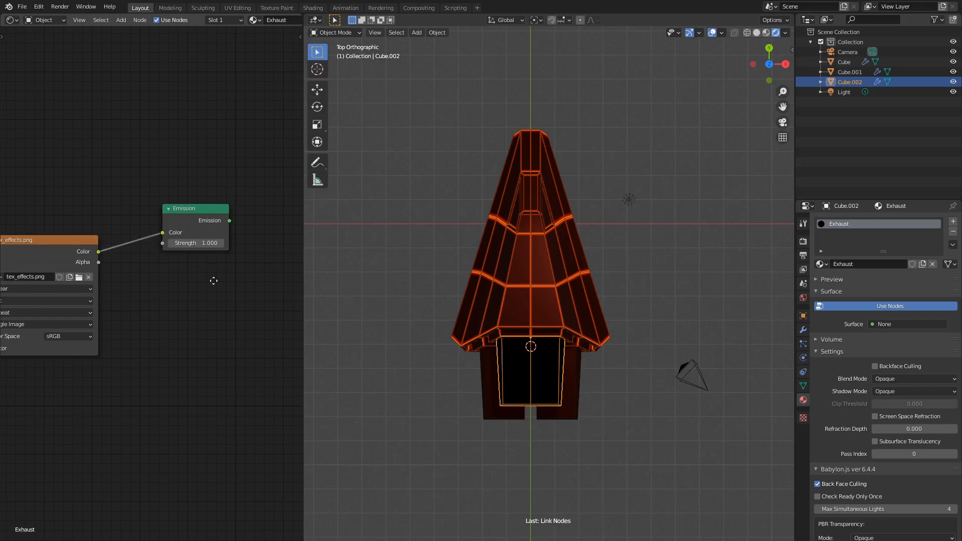
Reposition the Emission node and add a Transparent BSDF node below it in the Exhaust material.
middle_drag(213, 280, 135, 279)
click(128, 208)
key(g)
click(160, 231)
key(shift+a)
mouse_move(145, 300)
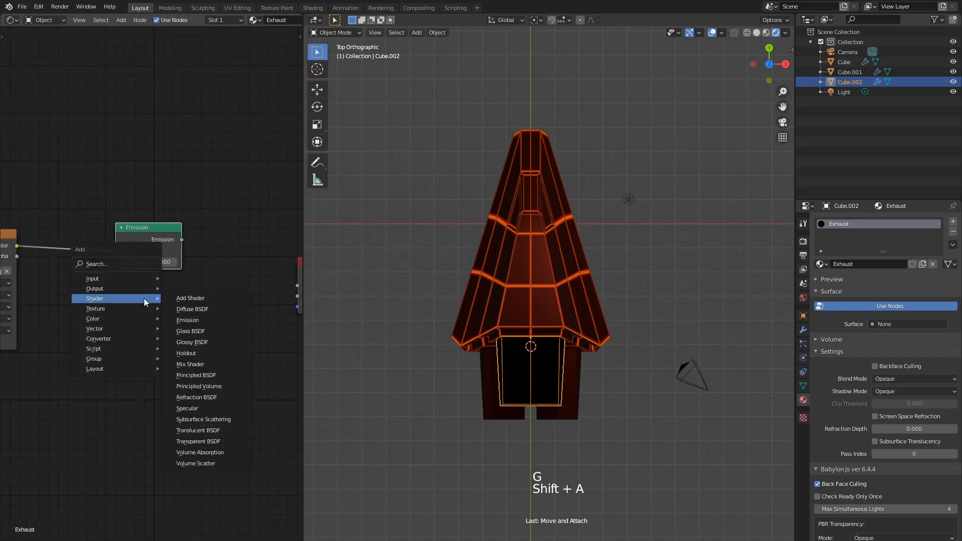
click(200, 441)
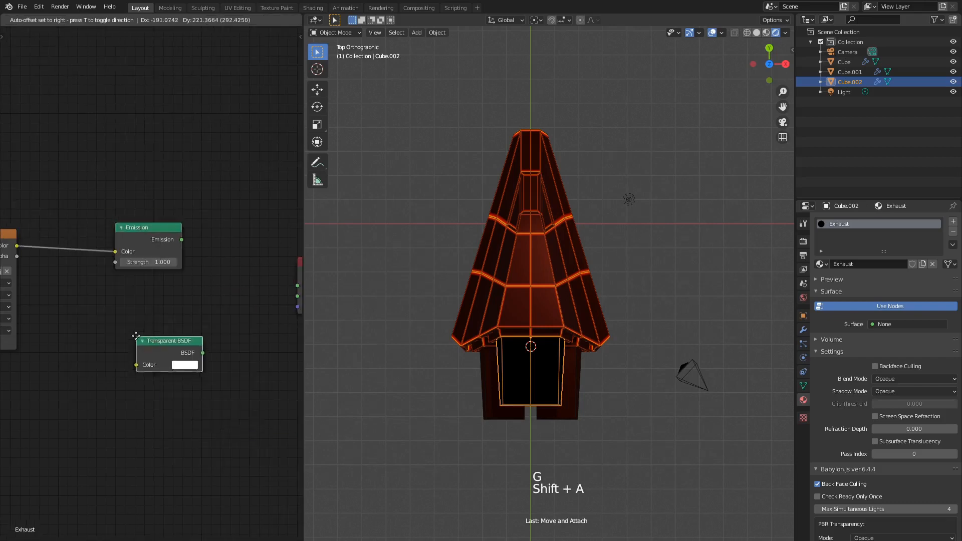
click(118, 303)
Add an Add Shader node and connect the Emission and Transparent BSDF outputs to its two Shader inputs.
middle_drag(197, 261, 140, 260)
key(shift+a)
mouse_move(137, 254)
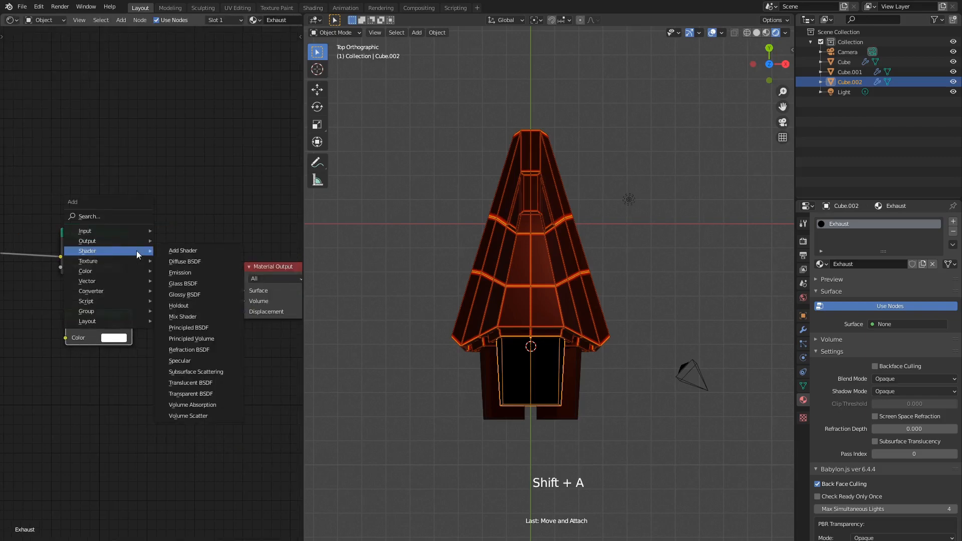
click(183, 250)
click(165, 257)
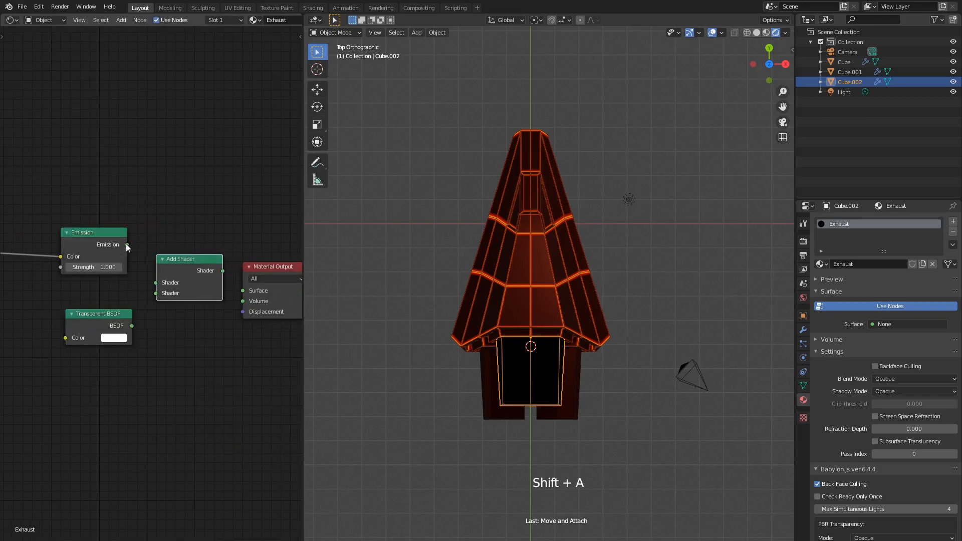
drag(127, 244, 155, 282)
drag(131, 326, 156, 293)
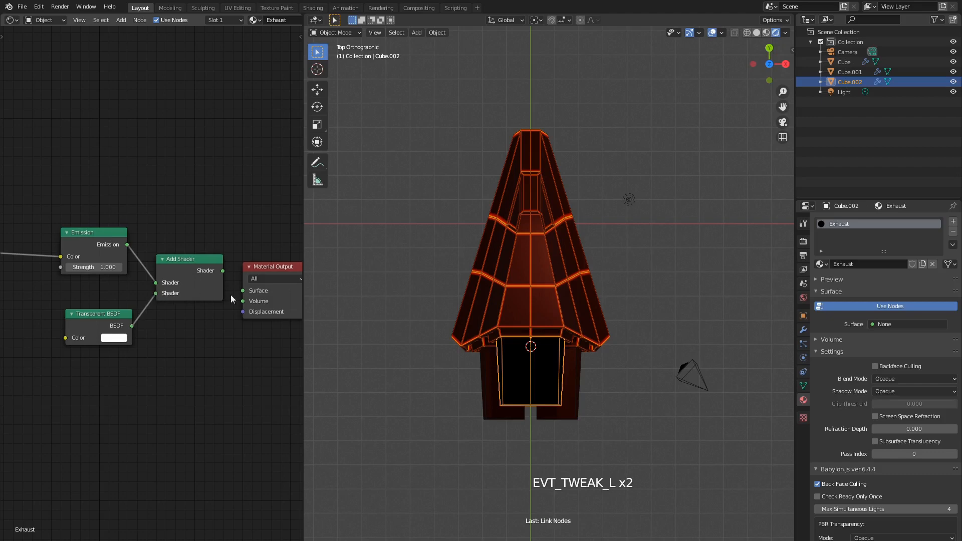
Reposition the Add Shader node and connect its output to the Surface input of the Material Output.
middle_drag(231, 299, 134, 288)
key(g)
click(155, 265)
drag(126, 259, 168, 258)
Select the twin outer exhaust blocks and replace their Hull material with the existing Exhaust material.
shift+middle_drag(529, 388, 523, 332)
scroll(522, 330, up, 1)
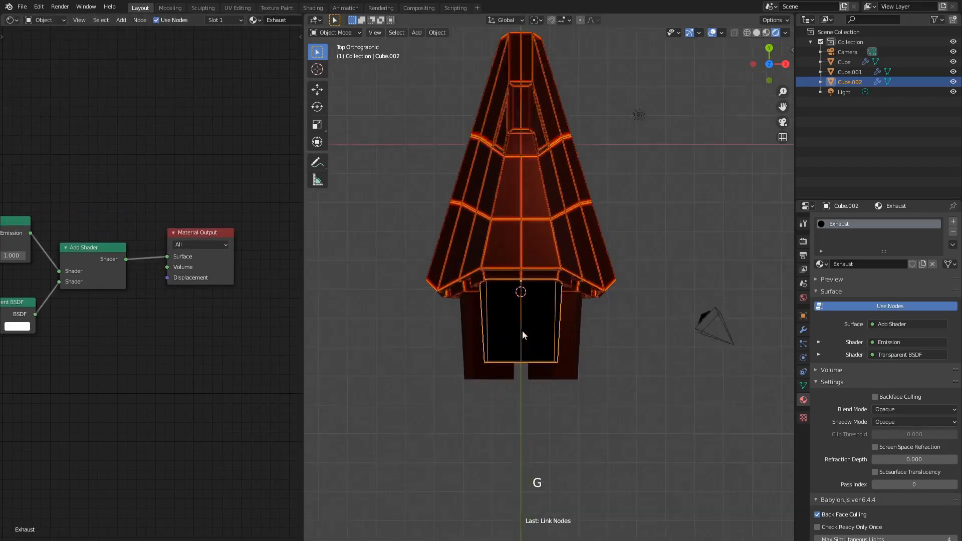
scroll(523, 334, up, 2)
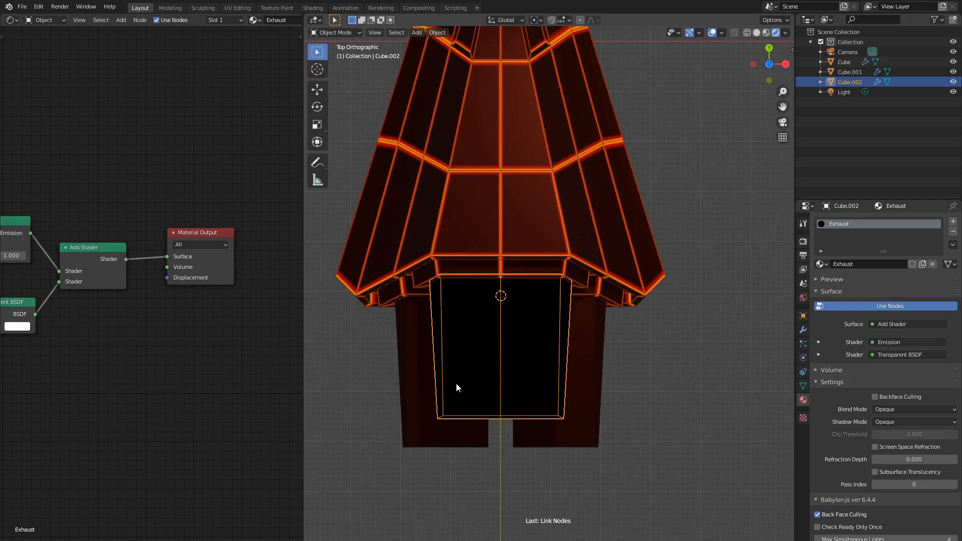
click(418, 376)
click(823, 263)
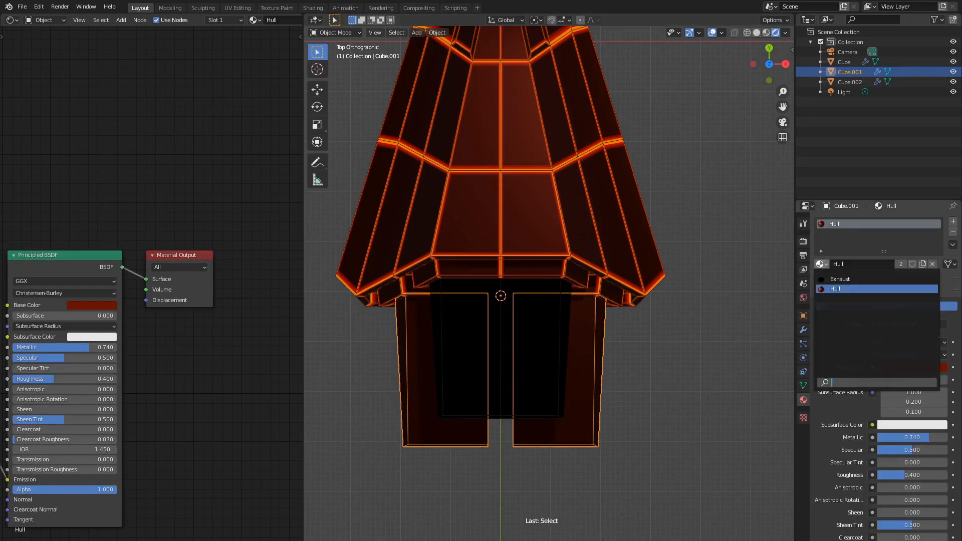
click(836, 275)
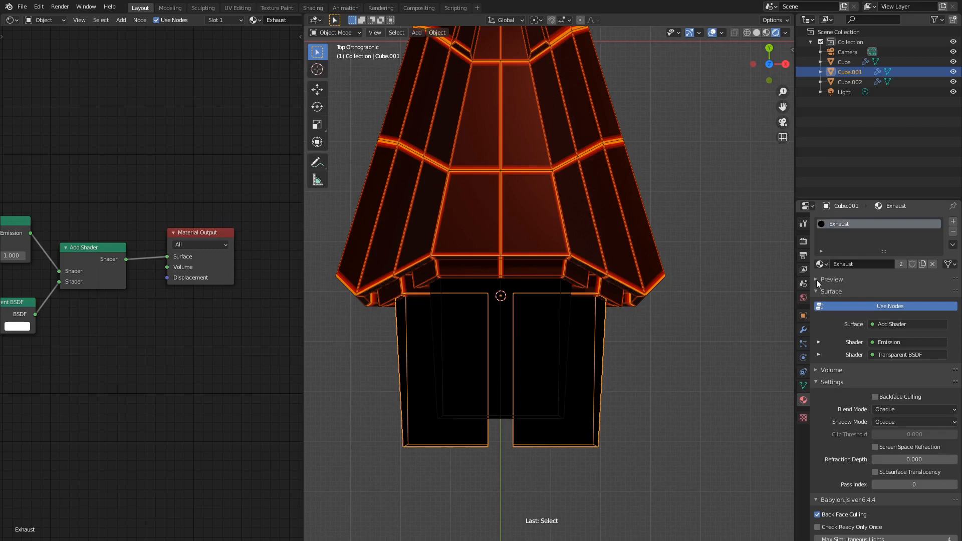
Set the Exhaust material's Blend Mode to Alpha Blend and its Shadow Mode to None.
click(892, 410)
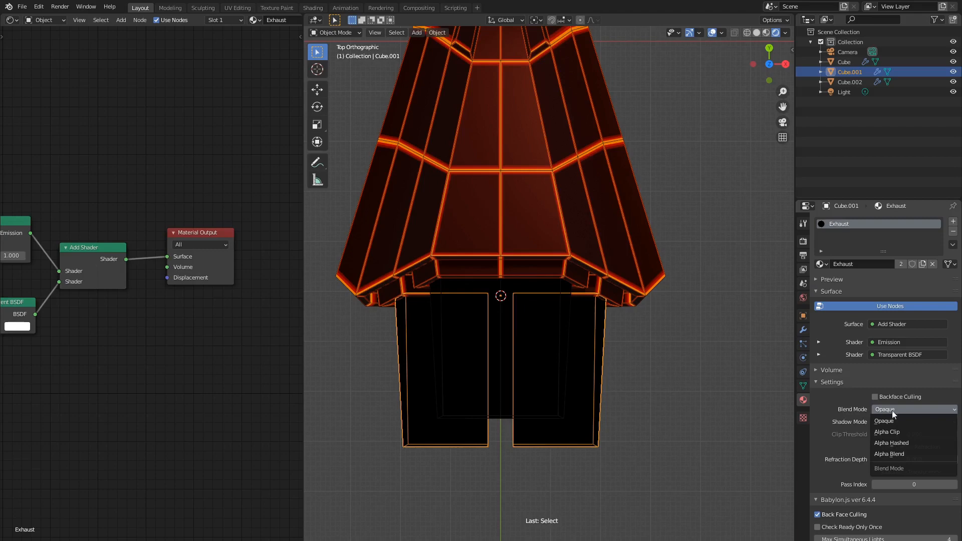
click(895, 456)
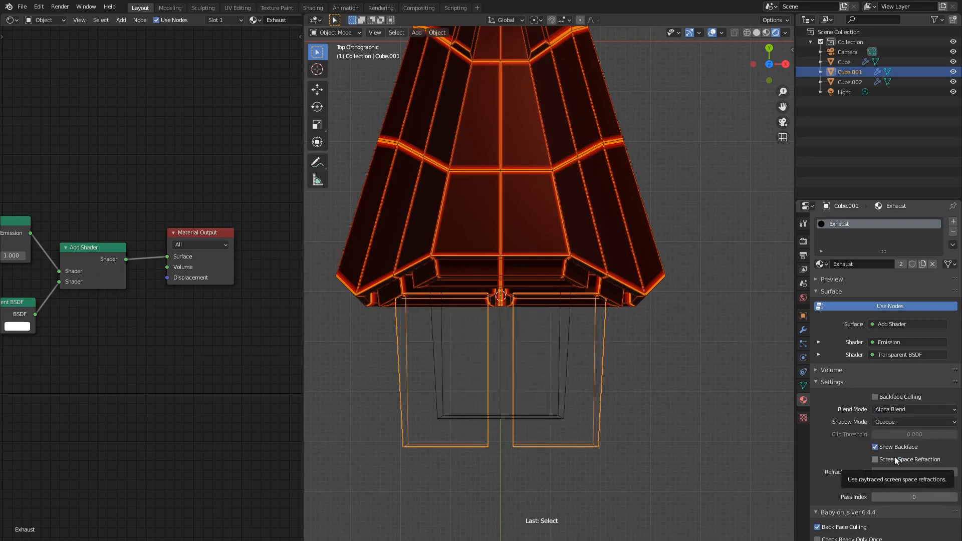
click(883, 422)
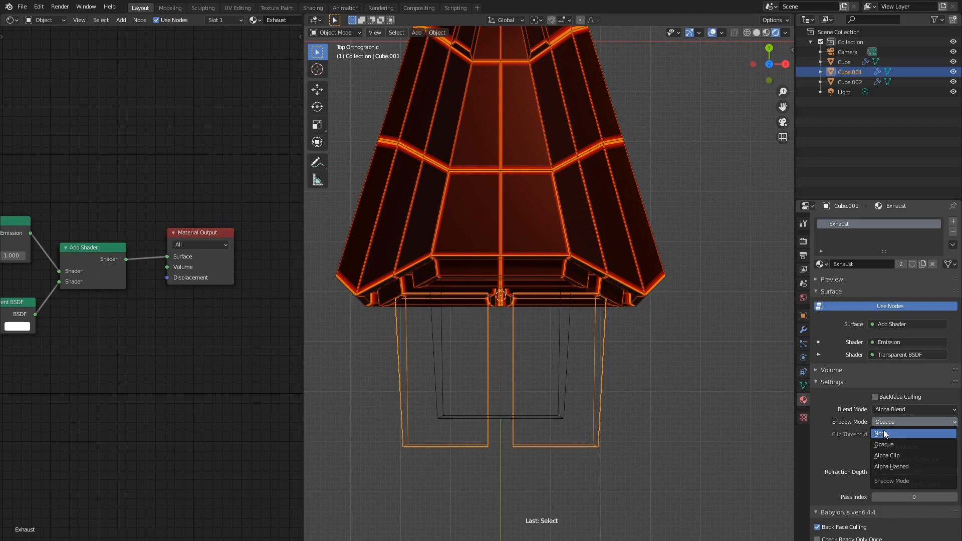
click(883, 434)
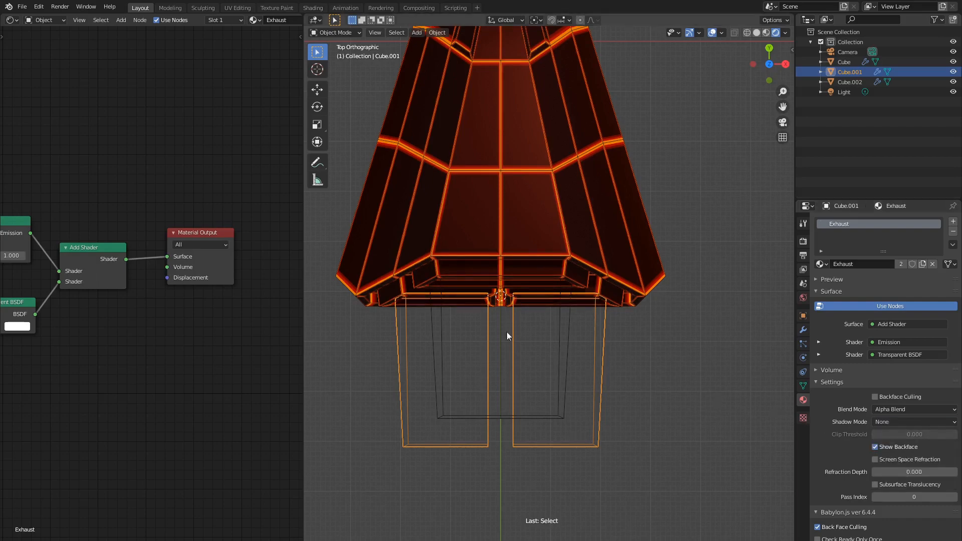
Replace the node editor with the UV Editor and unwrap all central exhaust faces with Project From View in top view.
click(12, 21)
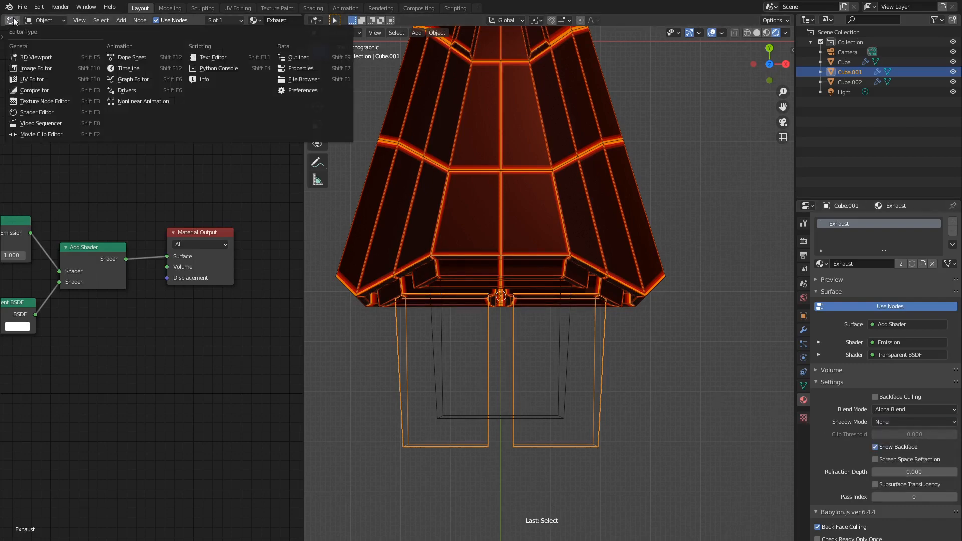
click(26, 79)
click(548, 351)
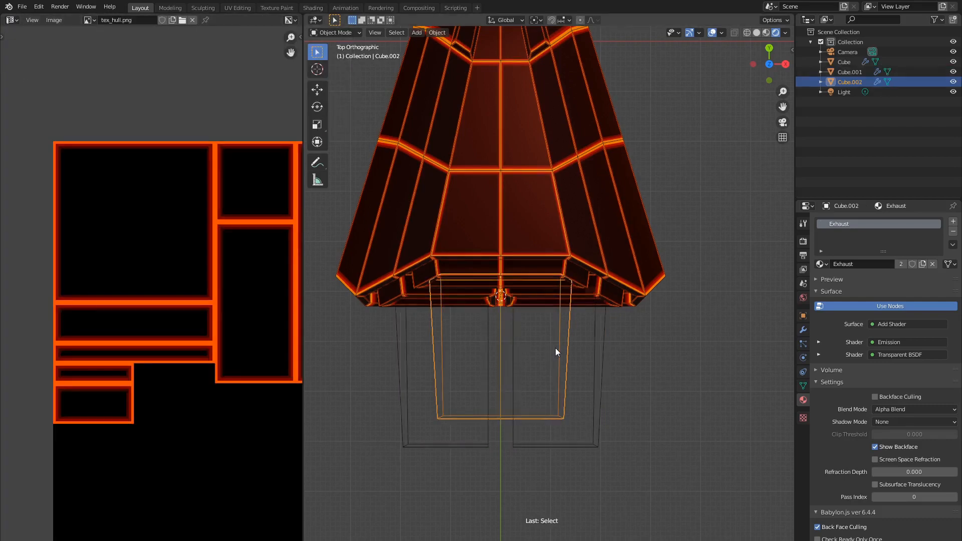
key(Tab)
key(a)
key(a)
scroll(114, 247, up, 8)
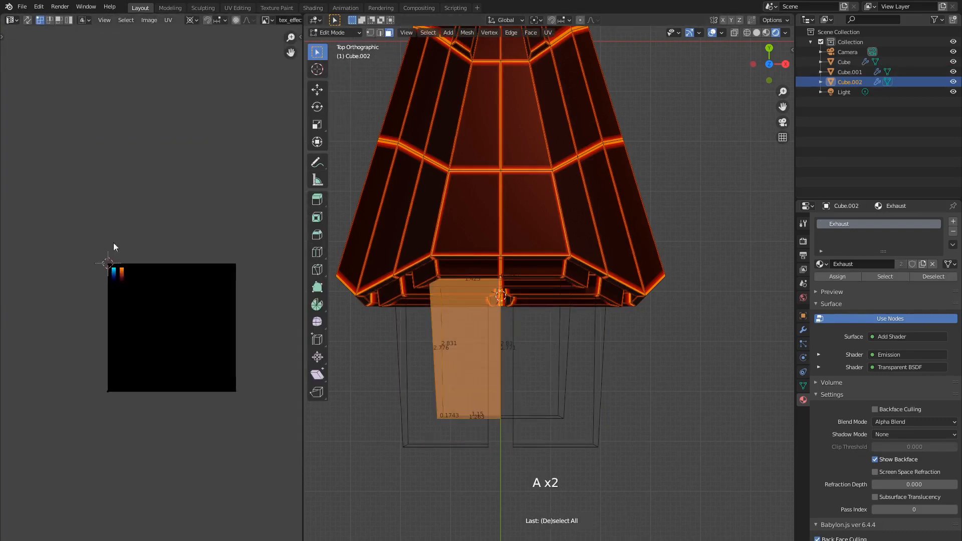
key(u)
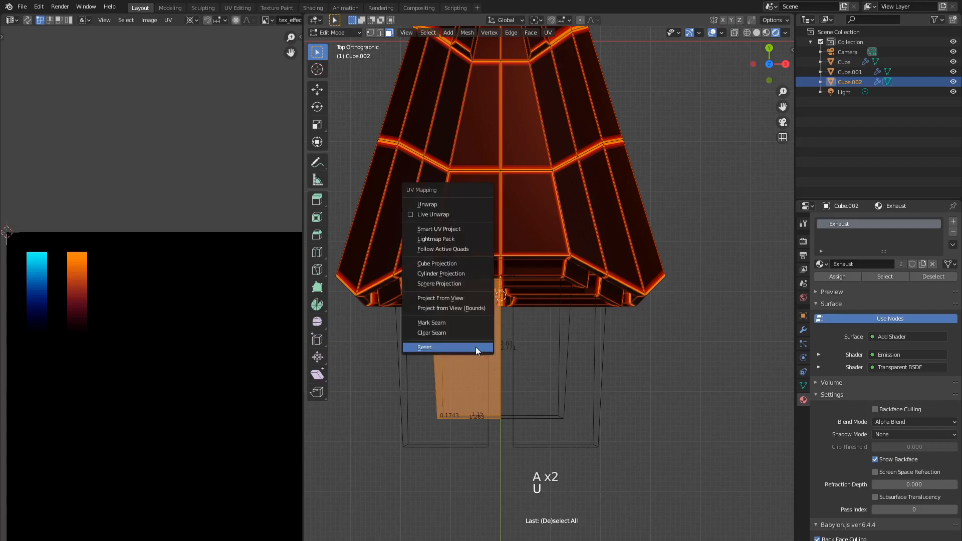
click(461, 299)
Move the central exhaust's whole UV island up over the colour gradient strips of tex_effects.png.
scroll(178, 369, down, 2)
scroll(152, 375, up, 3)
key(a)
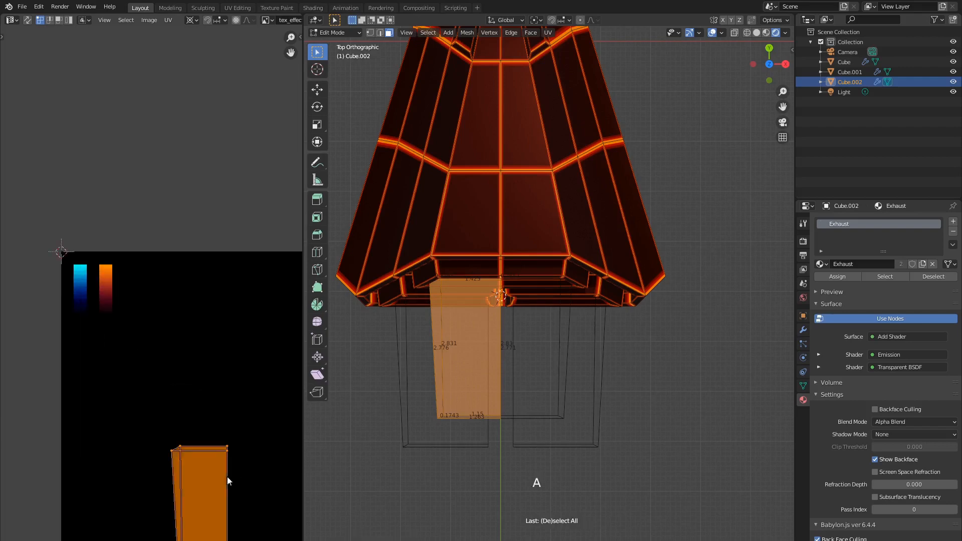
key(g)
click(134, 300)
scroll(115, 281, up, 3)
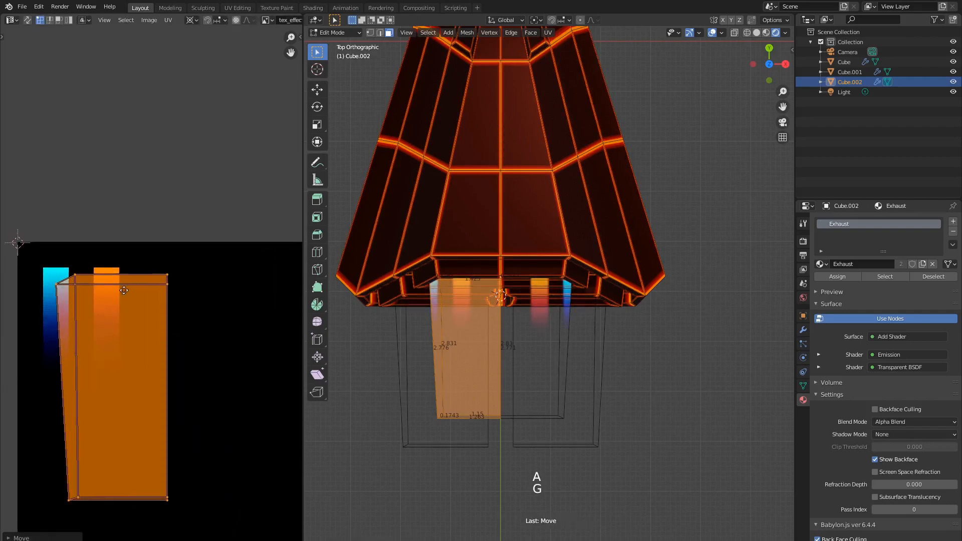
click(168, 20)
mouse_move(183, 53)
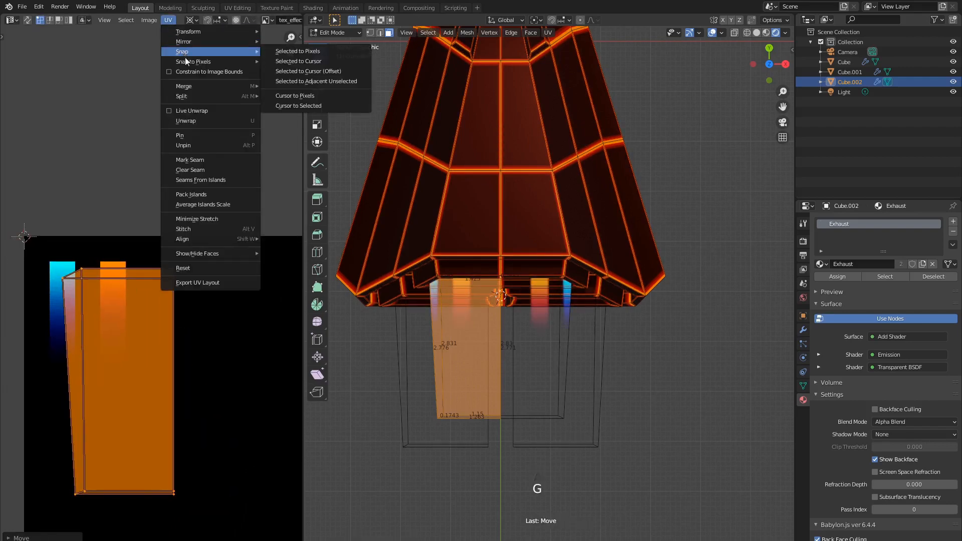
scroll(50, 220, up, 4)
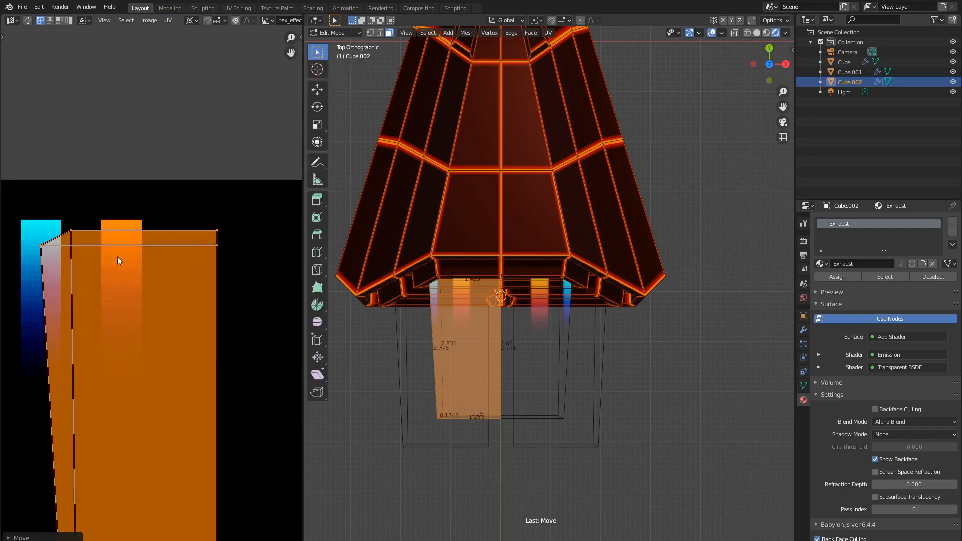
Box-select the top vertices of the central exhaust's UV island and level them into one horizontal edge.
key(a)
key(a)
key(a)
key(b)
drag(235, 243, 235, 243)
key(g)
key(y)
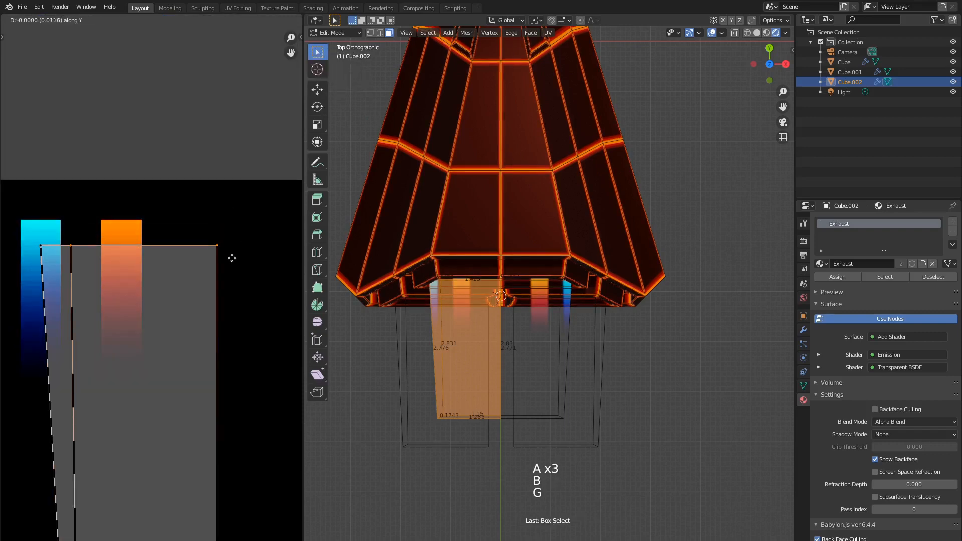
click(232, 258)
Straighten the left side and the bottom edge of the central exhaust's UV island to make it rectangular.
middle_drag(135, 357, 150, 212)
click(71, 446)
key(g)
key(x)
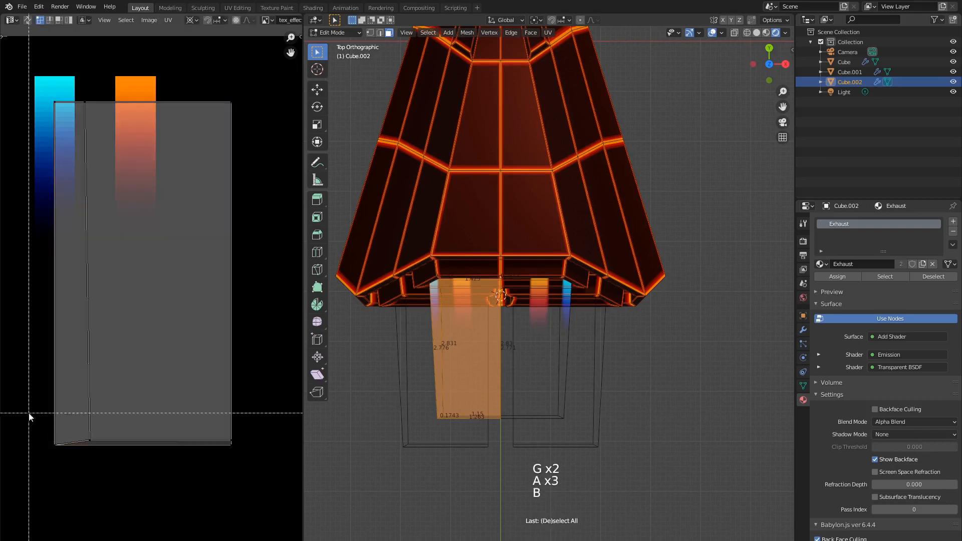
drag(29, 413, 240, 441)
key(g)
click(116, 463)
Scale down the central exhaust's UV island and move it onto the orange gradient strip.
key(a)
key(a)
key(a)
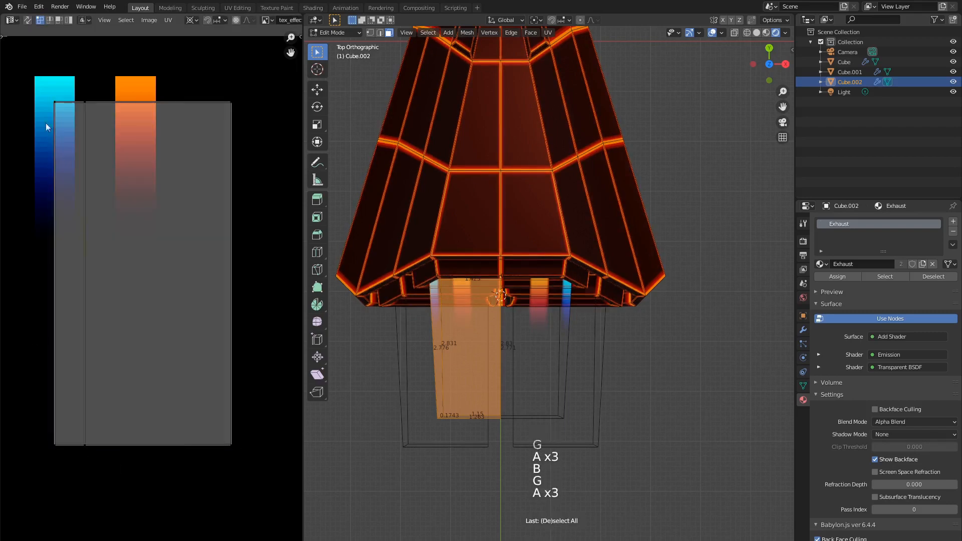
key(b)
key(s)
click(121, 190)
middle_drag(121, 189, 154, 308)
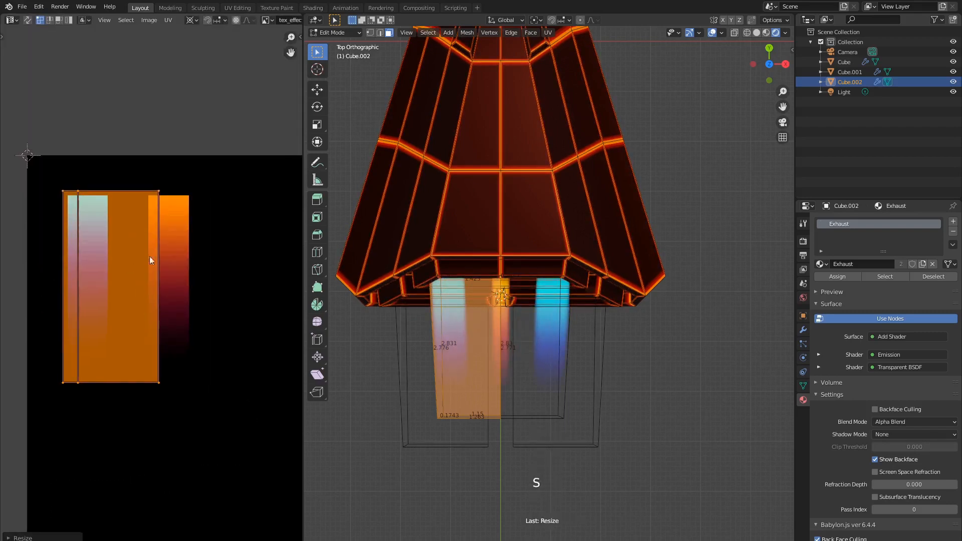
key(g)
click(194, 235)
Snap the 2D cursor to the UV island's top-left corner and scale the whole island down around it.
click(179, 196)
key(shift+s)
click(193, 247)
key(a)
key(s)
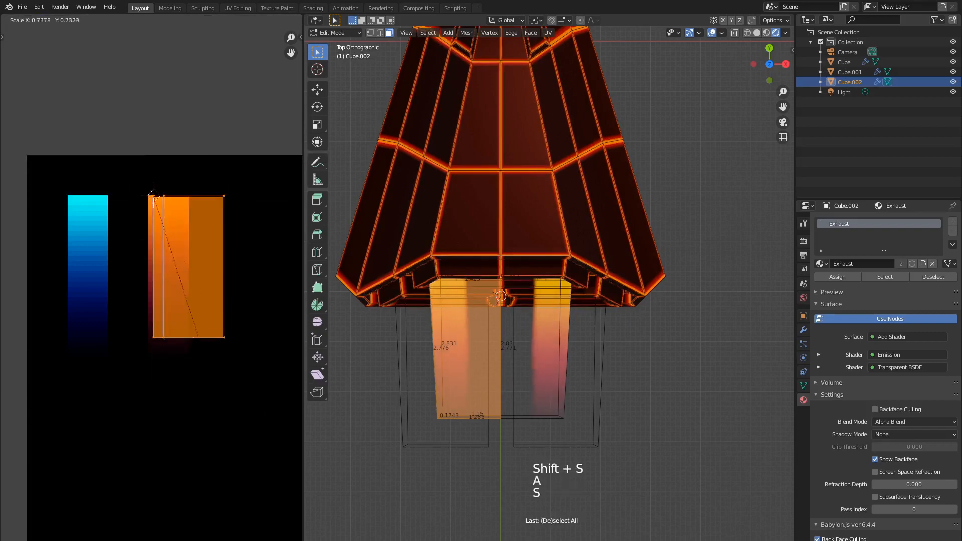
click(208, 185)
Move the UV island's right-hand vertices inward so the island fits within the orange strip's width.
scroll(209, 185, up, 1)
middle_drag(208, 185, 179, 192)
key(a)
key(a)
key(a)
key(b)
drag(181, 192, 231, 426)
key(g)
click(167, 401)
Move the UV island's bottom edge to the dark end of the orange gradient and leave Edit Mode.
scroll(153, 361, up, 3)
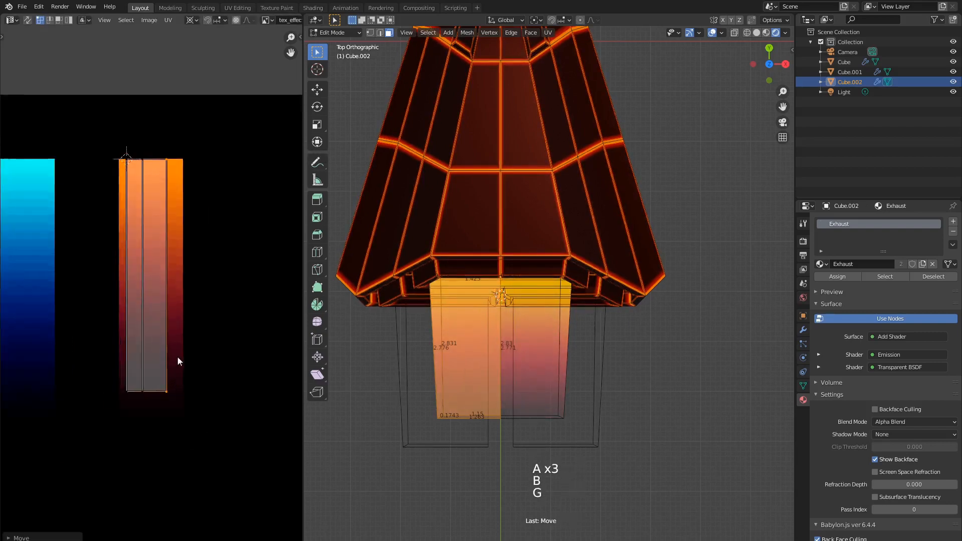
key(a)
key(a)
key(a)
key(b)
drag(92, 431, 187, 459)
key(g)
click(177, 411)
key(Tab)
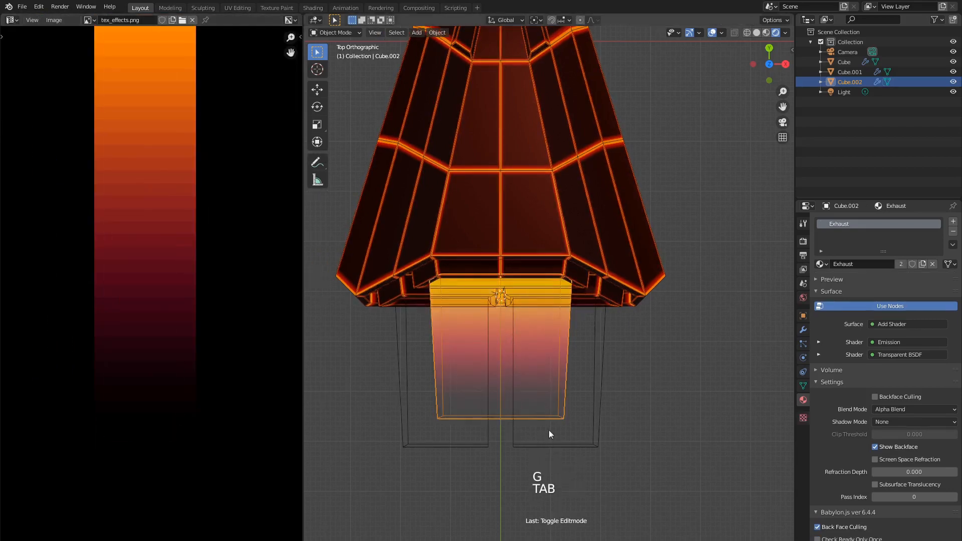
Select the twin exhaust blocks and unwrap all their faces with Project From View in top view.
key(a)
key(a)
key(a)
key(a)
click(469, 434)
shift+middle_drag(469, 434, 516, 398)
key(Tab)
key(a)
key(a)
click(515, 398)
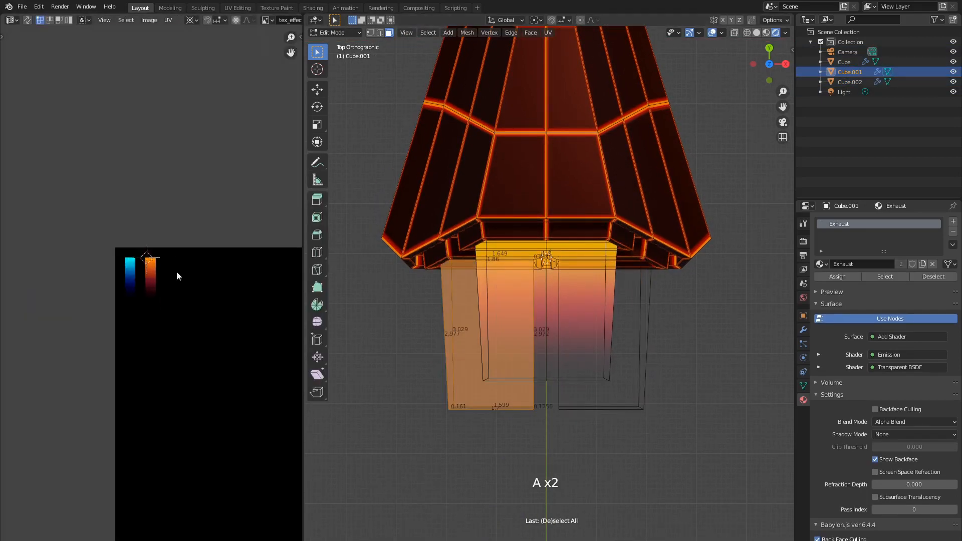
key(u)
click(530, 407)
middle_drag(216, 374, 205, 351)
Move the twin exhaust's UV island onto the orange gradient strip and scale it down around the 2D cursor.
key(a)
key(g)
click(150, 223)
scroll(131, 285, up, 4)
key(s)
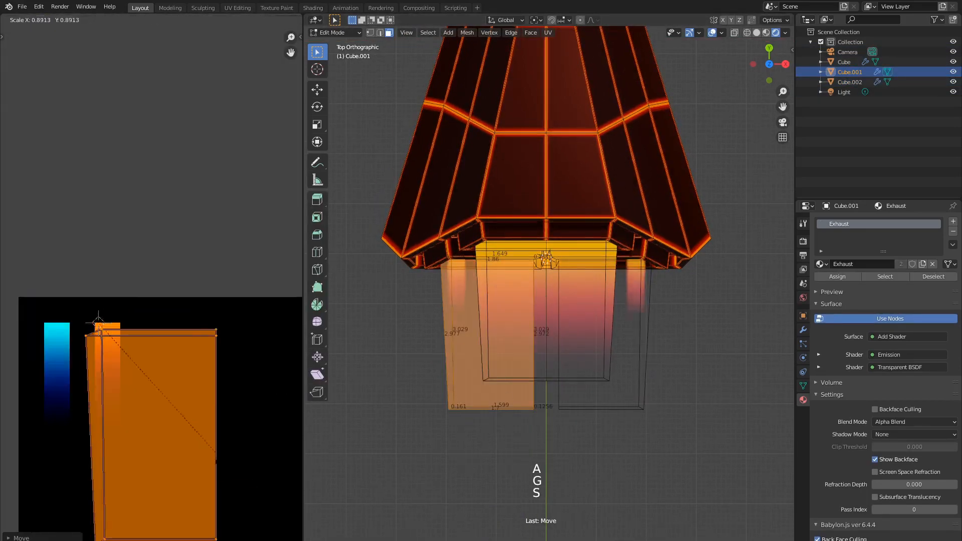
click(129, 365)
scroll(140, 356, up, 3)
Box-select the top vertices of the twin exhaust's UV island and level them into one edge.
key(a)
key(a)
key(a)
key(b)
drag(58, 324, 166, 342)
key(g)
click(172, 353)
Straighten the left edge of the twin exhaust's UV island and move its right edge inside the orange strip.
key(a)
key(a)
key(a)
key(b)
drag(28, 325, 49, 354)
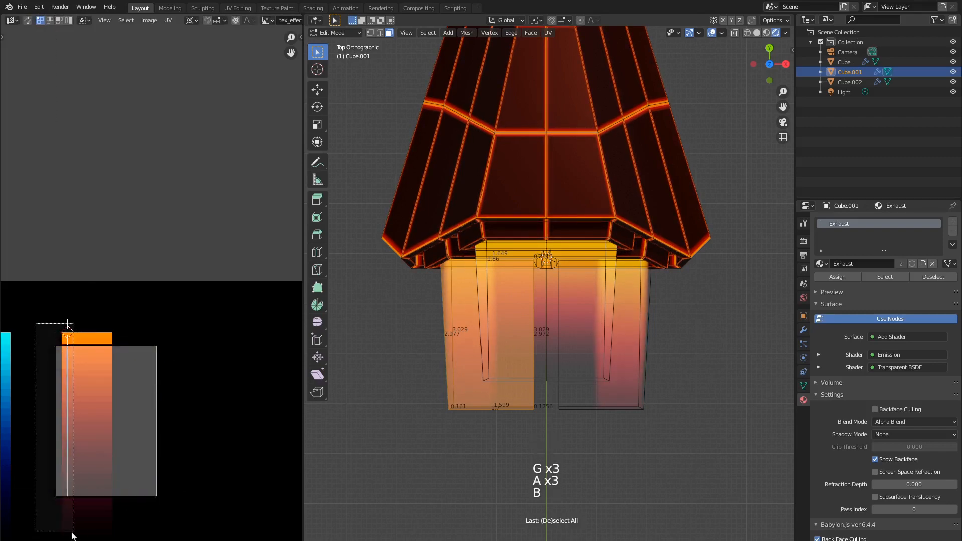
key(b)
drag(127, 323, 181, 525)
key(g)
click(118, 522)
Move the whole twin exhaust UV island up to the bright end of the orange strip.
key(a)
key(g)
click(159, 449)
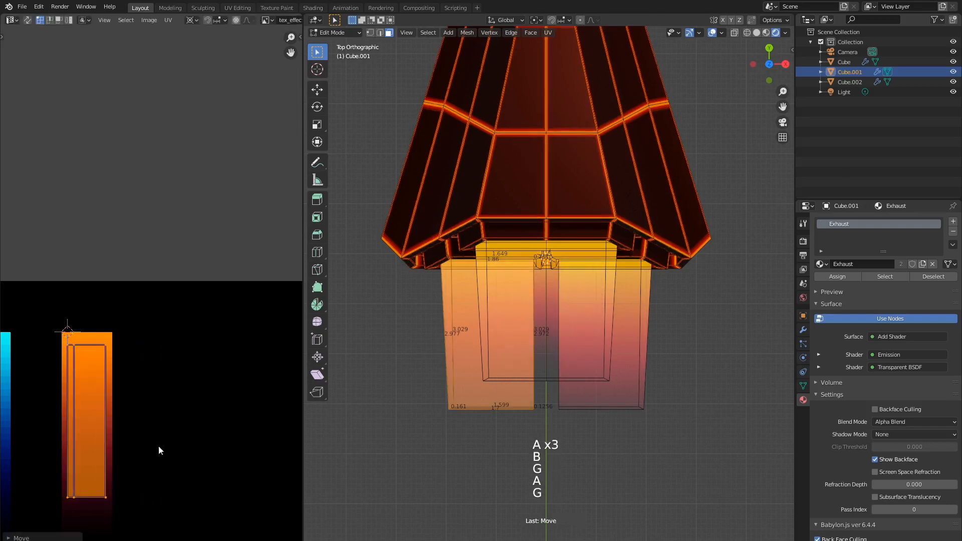
key(g)
click(158, 436)
Move the twin exhaust UV island's bottom edge down to the gradient's dark end and leave Edit Mode.
key(a)
key(a)
key(a)
key(b)
drag(46, 466, 138, 507)
middle_drag(139, 471, 189, 295)
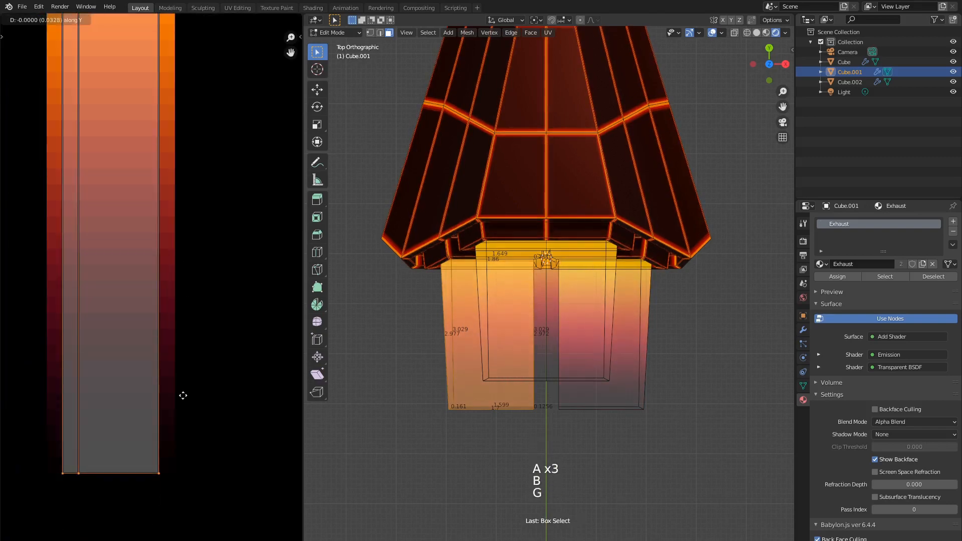
click(182, 395)
key(Tab)
Turn off the viewport wireframe display for the single exhaust, the twin exhaust and the hull.
middle_drag(541, 385, 580, 380)
click(580, 379)
click(802, 315)
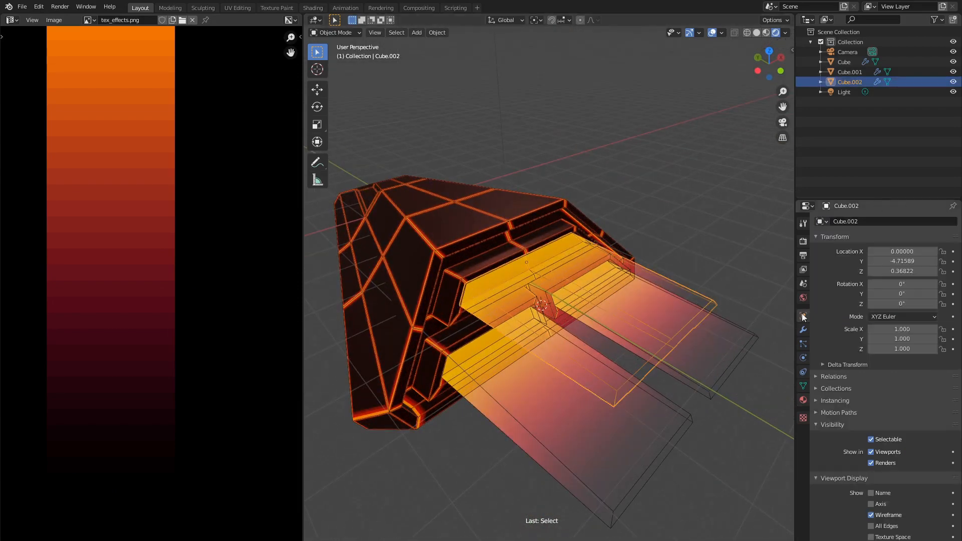
key(a)
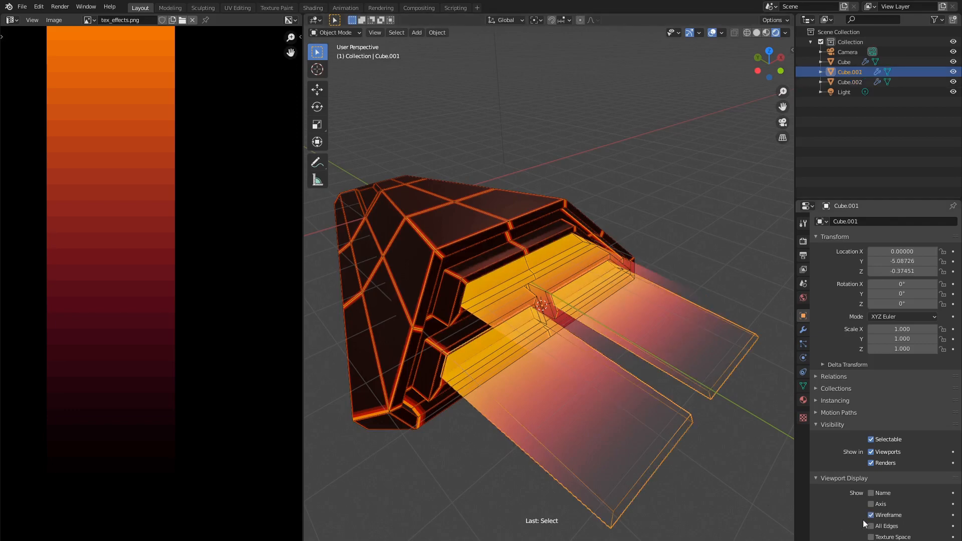
key(a)
key(a)
middle_drag(638, 370, 617, 308)
click(617, 309)
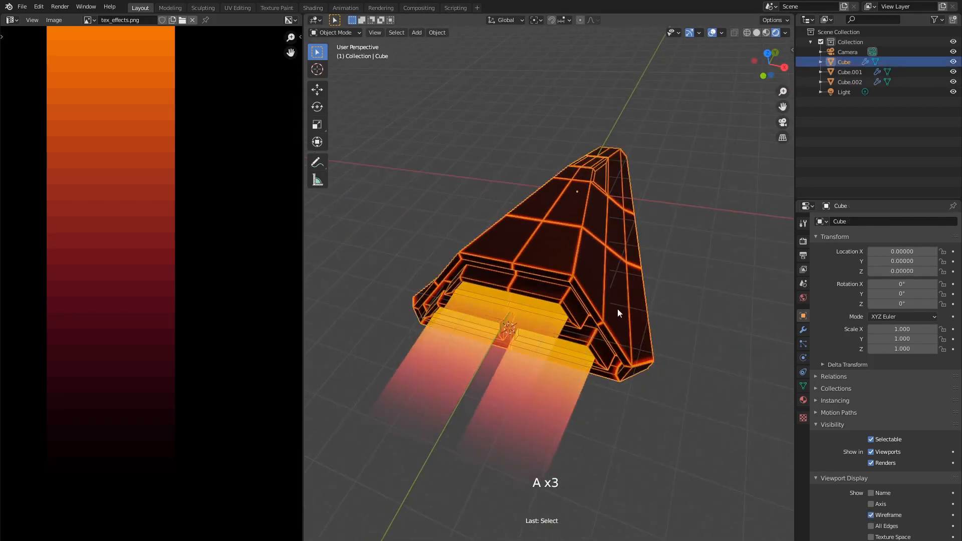
click(871, 515)
Edit the hull and move the right UV edge of the cockpit recess's front sloped face inward past the orange border.
key(KP_7)
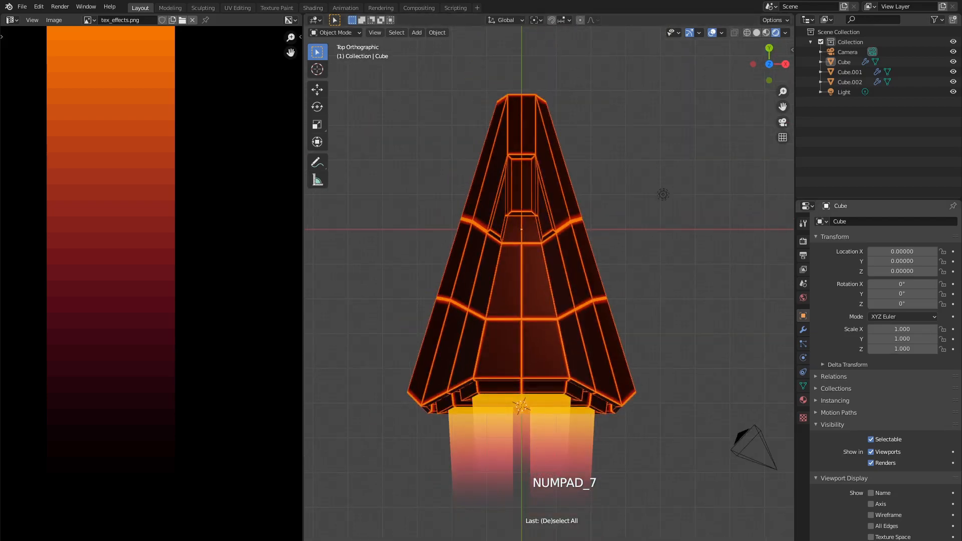
middle_drag(610, 169, 651, 265)
scroll(651, 264, up, 5)
click(595, 206)
key(Tab)
click(594, 196)
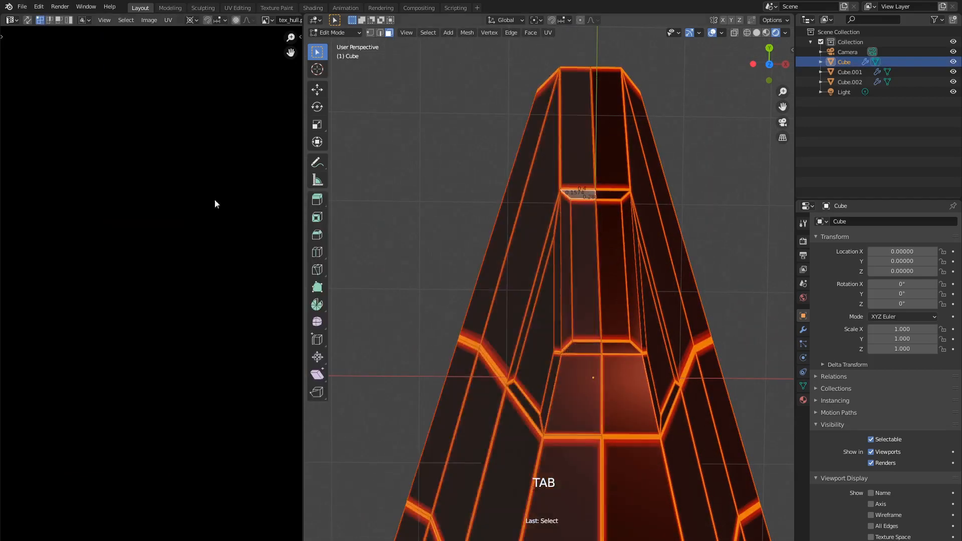
scroll(215, 203, down, 8)
middle_drag(55, 236, 146, 276)
scroll(146, 277, up, 5)
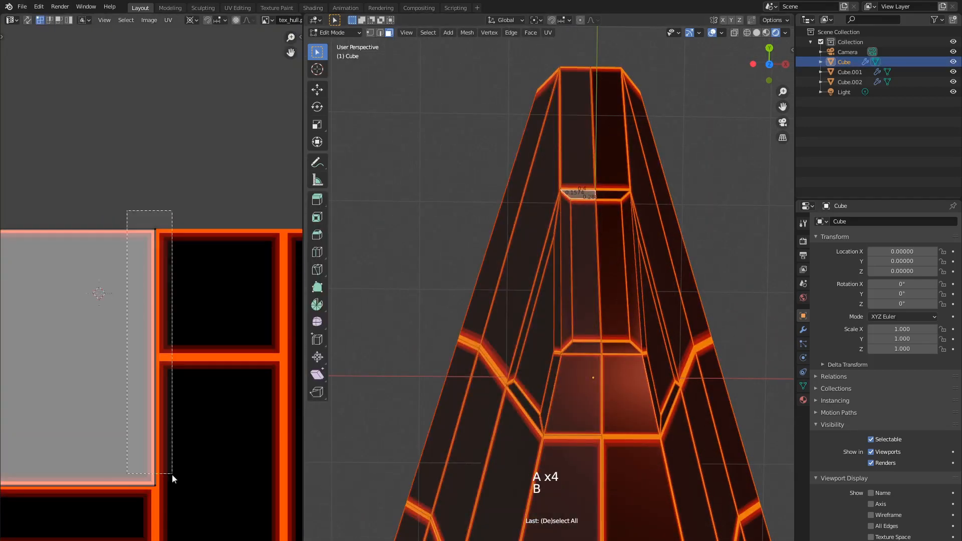
drag(173, 479, 172, 478)
key(g)
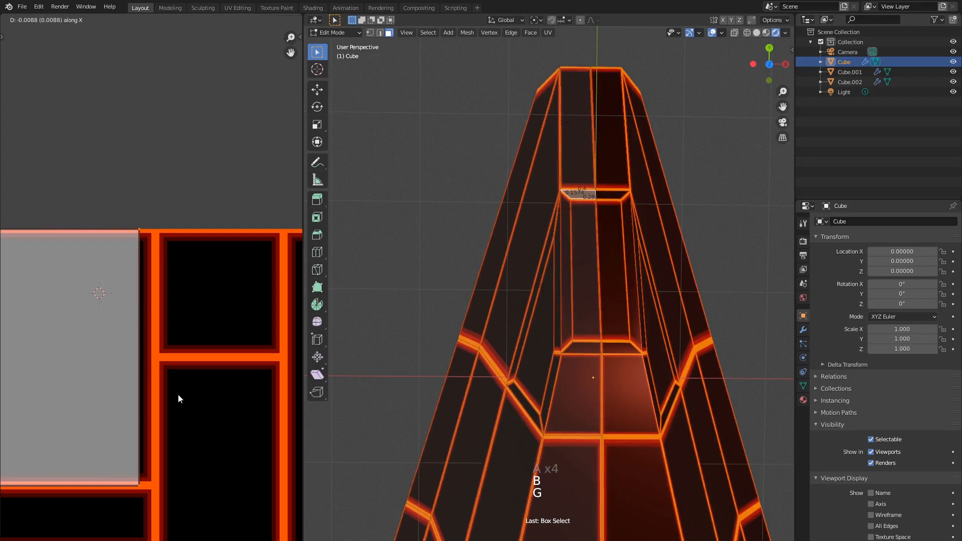
click(178, 398)
Select the cockpit recess's floor face and try to shift its right UV edge inward.
click(580, 228)
middle_drag(165, 275, 197, 234)
key(a)
key(a)
key(a)
key(b)
drag(152, 166, 218, 479)
key(g)
right_click(208, 476)
middle_drag(137, 386, 224, 380)
middle_drag(62, 253, 102, 249)
Move the recess floor face's left UV edge inward past the orange border of the large texture square.
key(a)
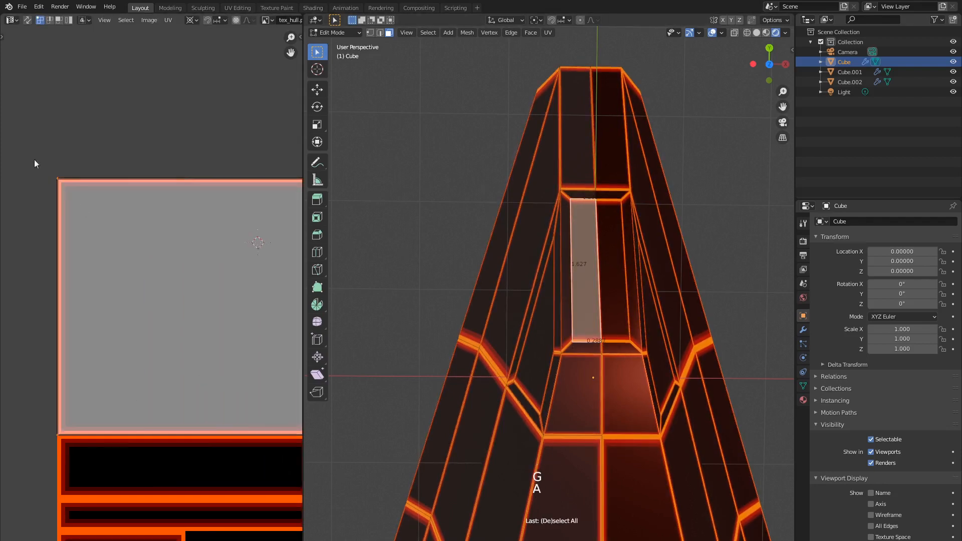
key(a)
key(a)
key(b)
drag(34, 159, 181, 496)
key(g)
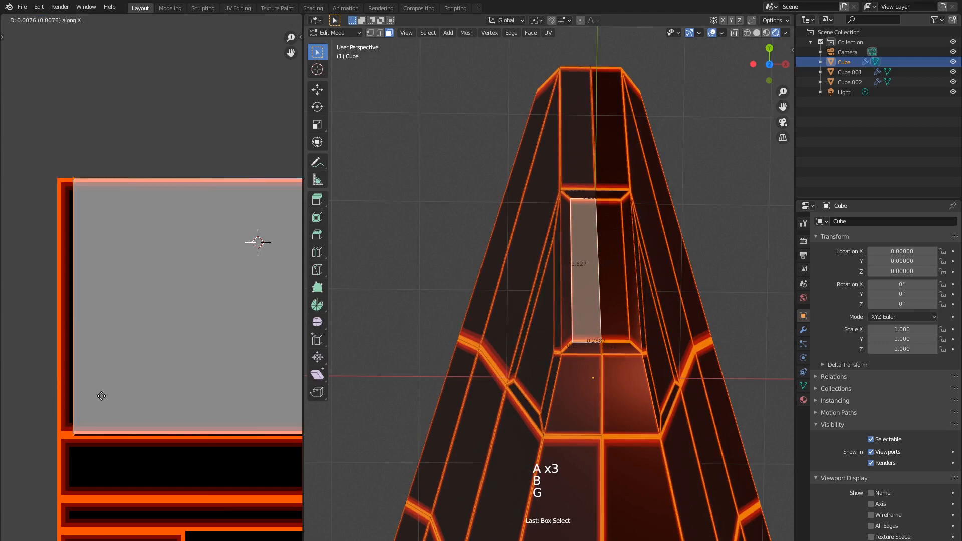
click(101, 396)
key(a)
key(a)
key(a)
Select the recess's rear sloped face and try to shift its right UV edge horizontally.
shift+middle_drag(624, 351, 598, 307)
click(561, 294)
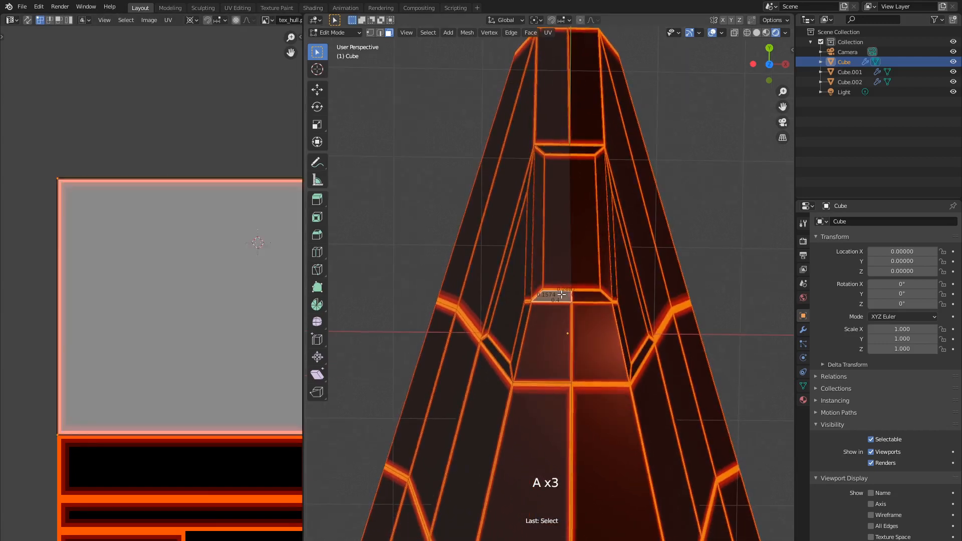
middle_drag(117, 284, 47, 242)
key(b)
drag(228, 162, 277, 416)
key(g)
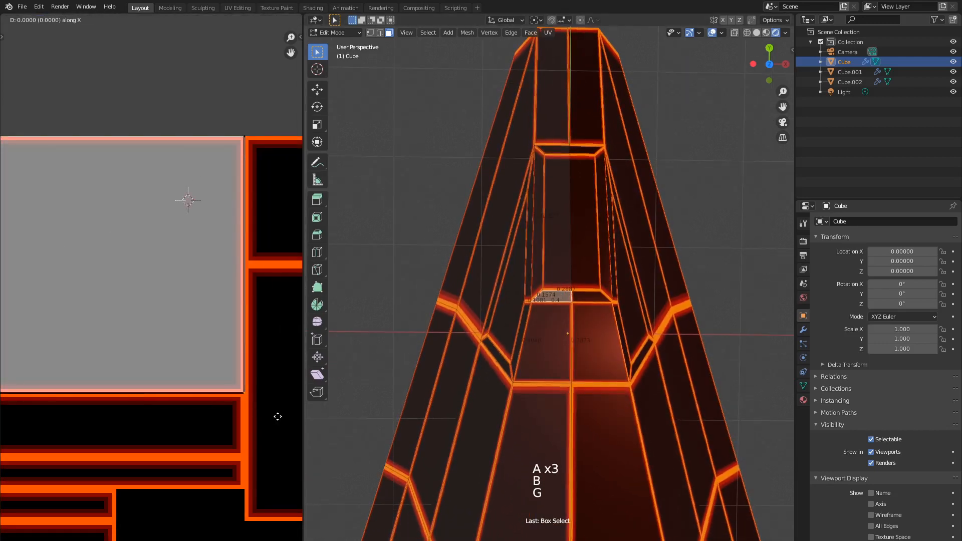
middle_drag(163, 320, 268, 329)
key(a)
key(a)
key(a)
middle_drag(109, 166, 46, 168)
scroll(73, 352, down, 2)
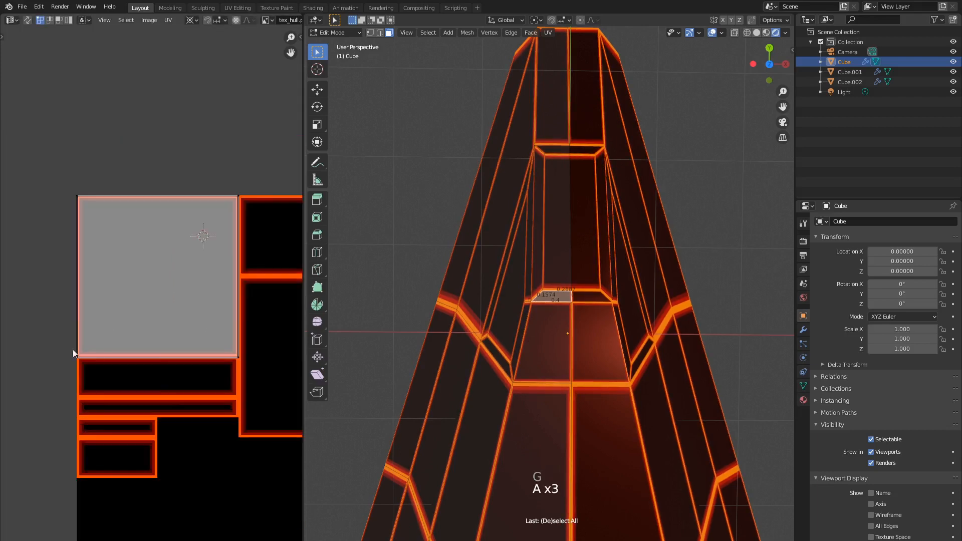
key(b)
drag(22, 319, 233, 412)
scroll(236, 399, up, 1)
key(g)
key(y)
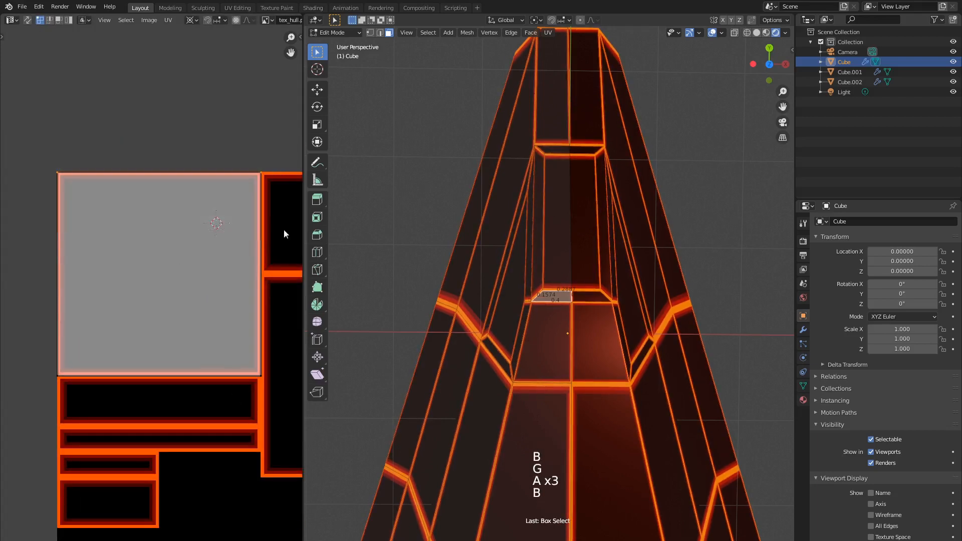
Move the rear sloped face's left UV edge inward past the orange border.
key(a)
key(a)
key(a)
drag(49, 147, 105, 355)
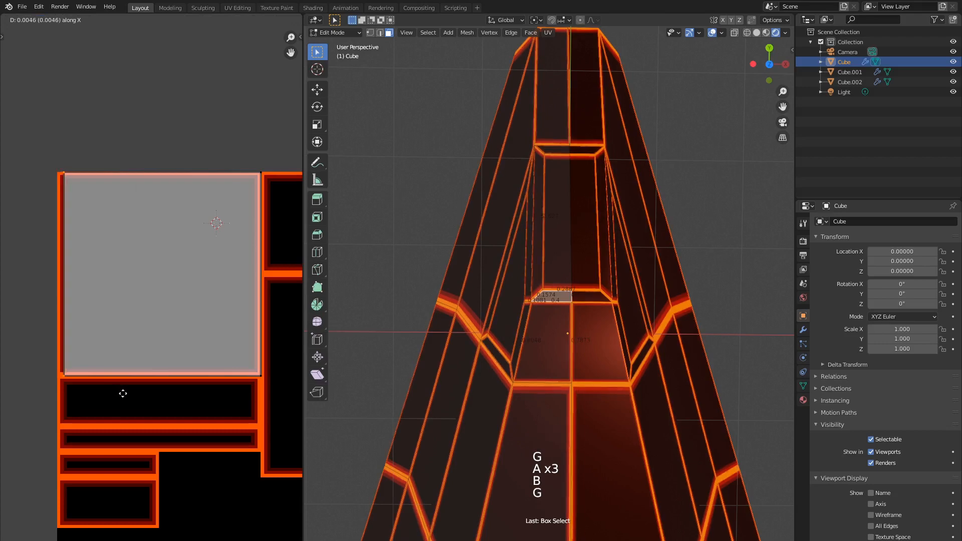
Select the deck face behind the cockpit recess and move its right UV edge inward past the orange border.
click(562, 346)
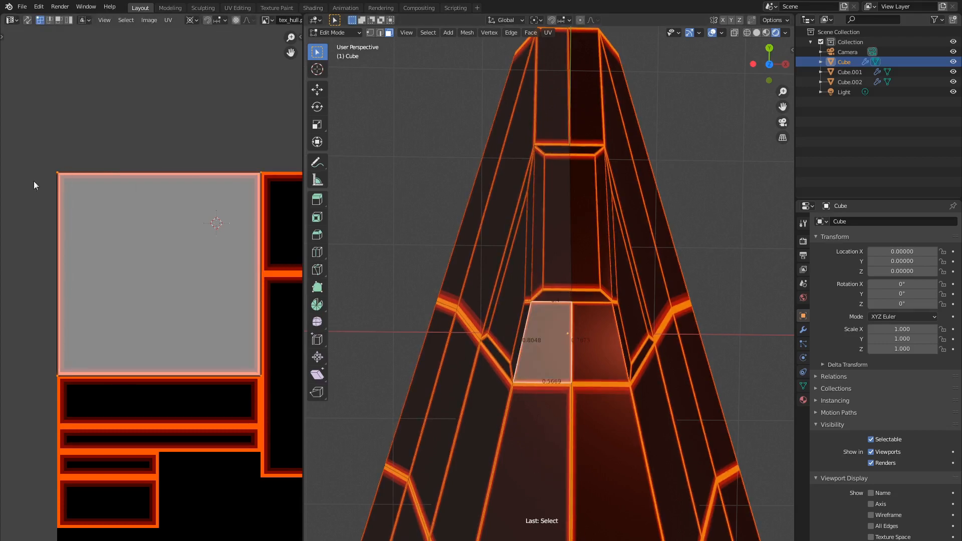
key(b)
drag(33, 133, 118, 411)
key(g)
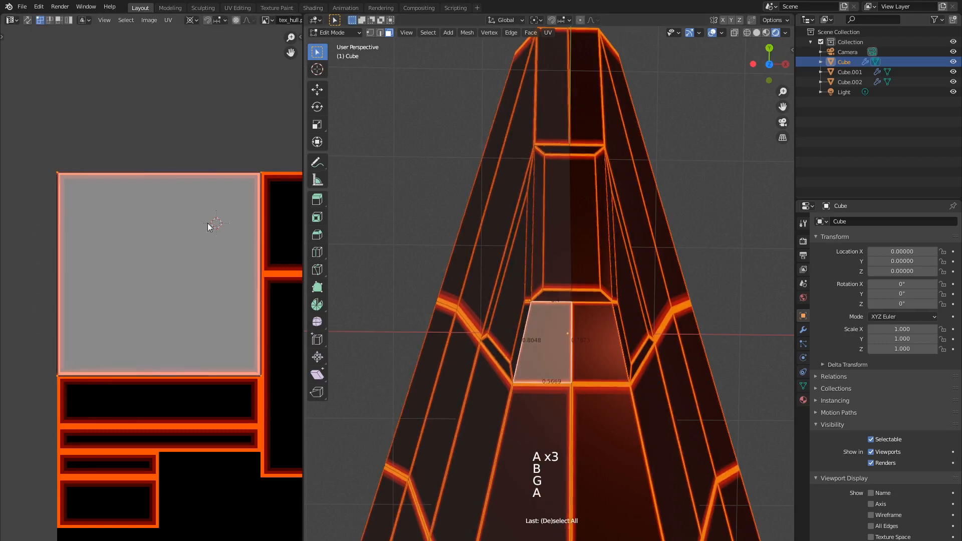
key(b)
drag(209, 154, 279, 418)
key(g)
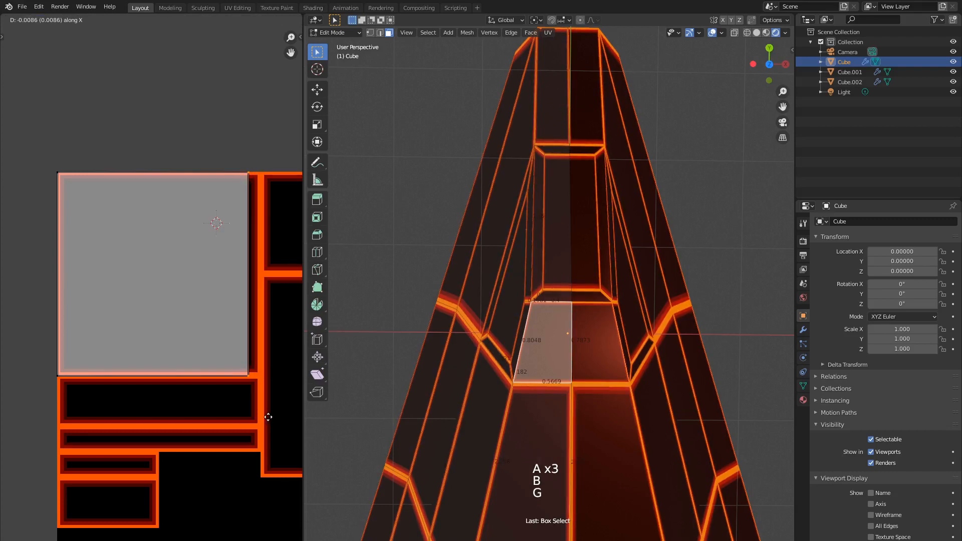
click(268, 417)
Select the upper stern face above the single exhaust and try to shift its right UV edge inward.
key(Tab)
scroll(609, 326, down, 5)
middle_drag(580, 390, 641, 395)
scroll(604, 338, up, 4)
key(Tab)
click(471, 303)
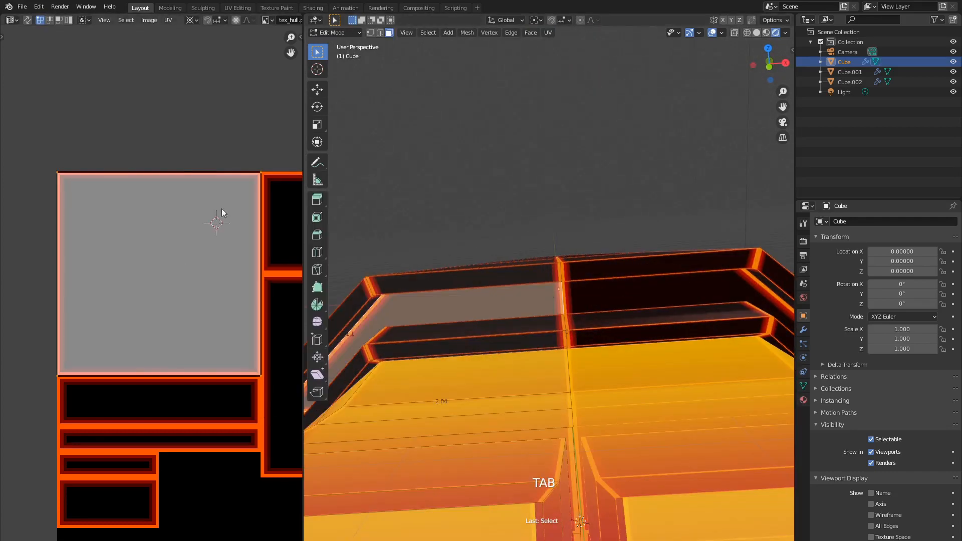
key(a)
key(a)
key(a)
key(b)
drag(226, 161, 276, 398)
key(g)
click(273, 401)
middle_drag(92, 199, 99, 202)
Move the upper stern face's centre-seam UV edge inward past the orange border.
key(a)
key(a)
key(a)
key(b)
drag(29, 171, 121, 437)
key(g)
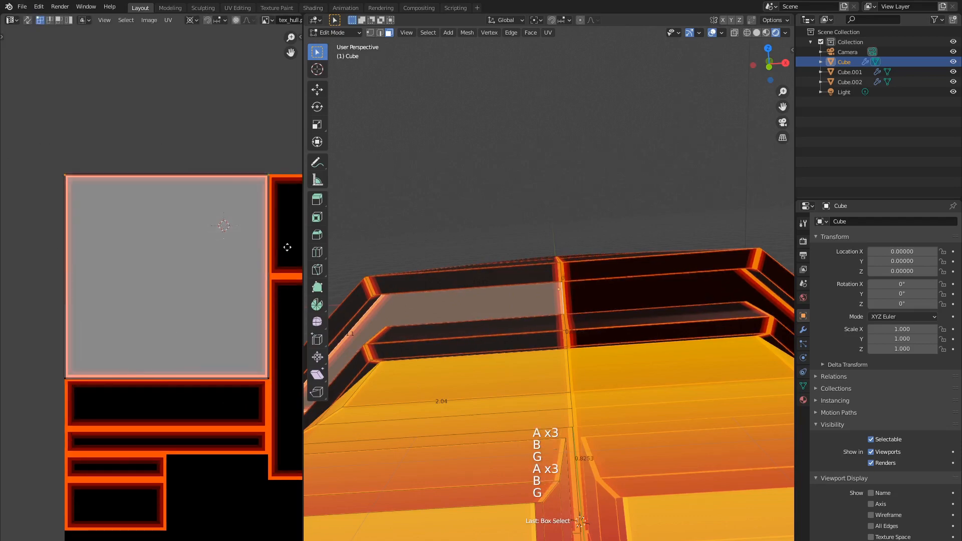
click(286, 259)
Select the stern face between the two exhaust levels and move its top UV edge down past the orange border.
shift+middle_drag(688, 521, 750, 368)
click(608, 257)
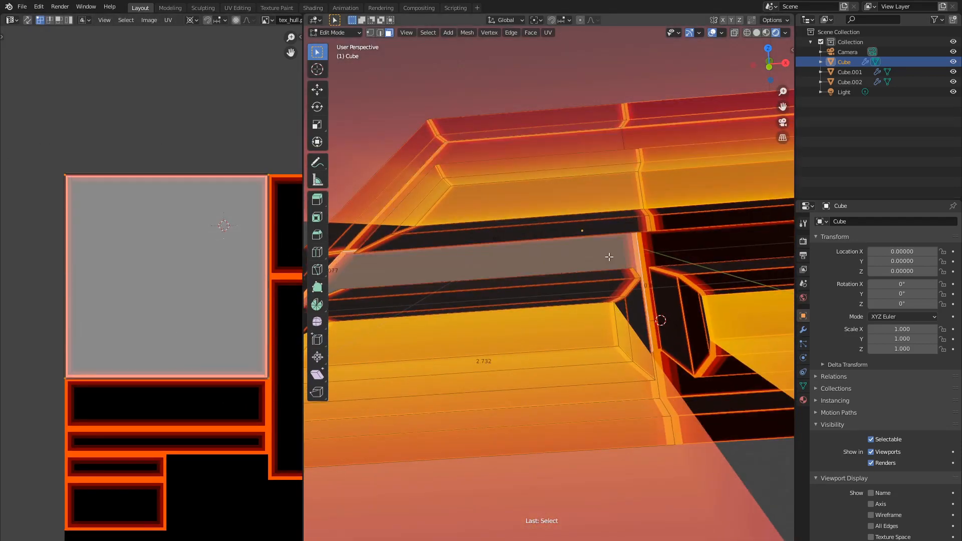
scroll(183, 207, down, 1)
key(a)
key(a)
key(a)
key(b)
drag(29, 138, 265, 275)
key(g)
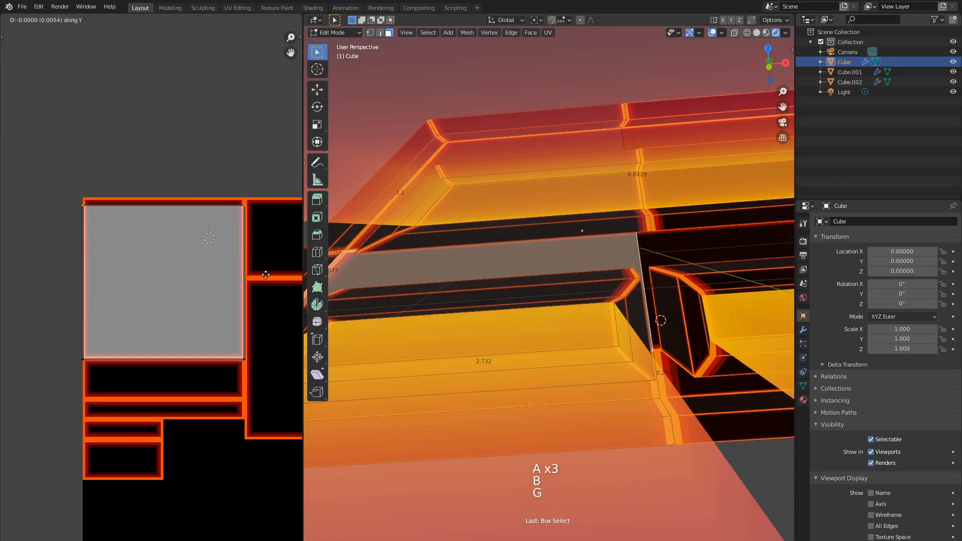
Move the top UV edge of the stern face below the twin exhaust down past the orange border and leave Edit Mode.
shift+middle_drag(639, 362, 602, 346)
click(601, 346)
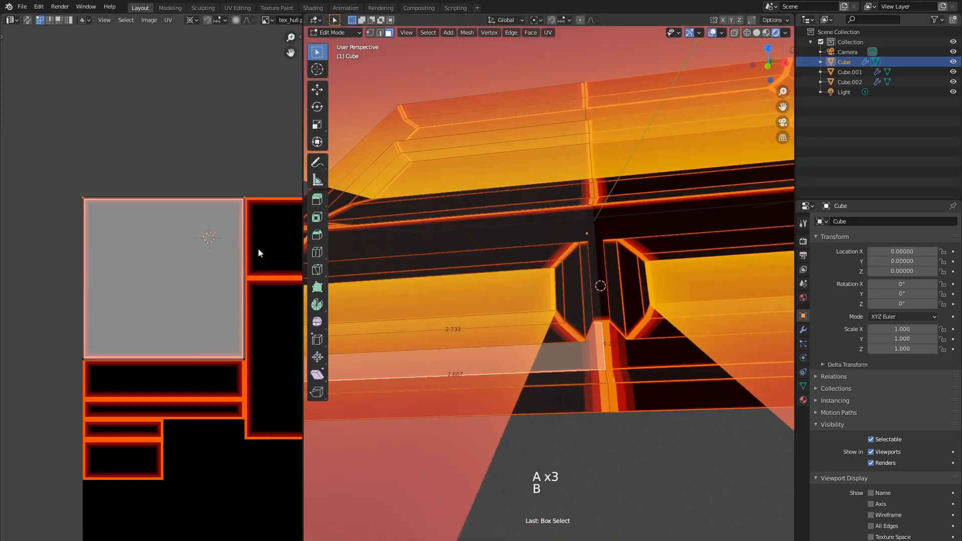
key(g)
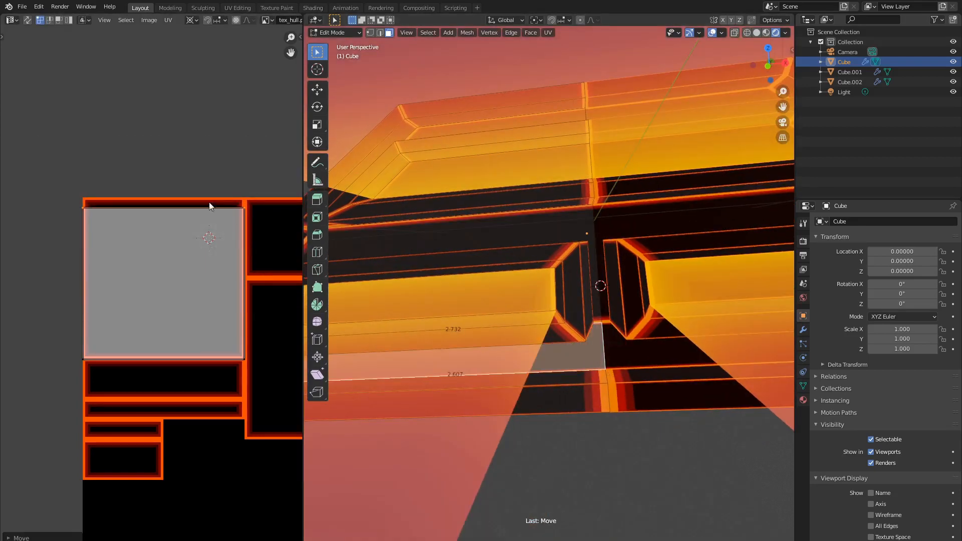
key(Tab)
View the stern from the front and select the hull's narrow top trim face in Edit Mode.
scroll(573, 286, down, 5)
key(KP_1)
scroll(554, 271, up, 4)
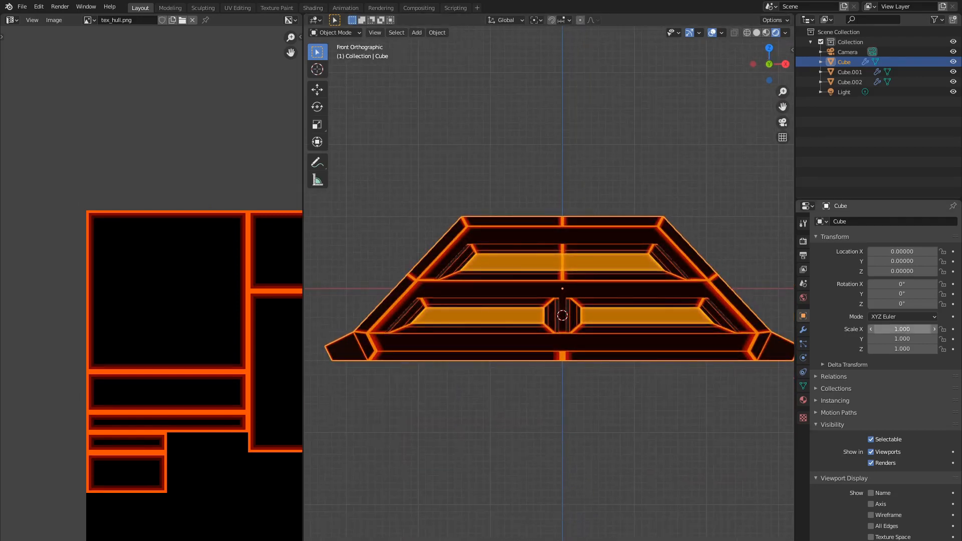
click(561, 233)
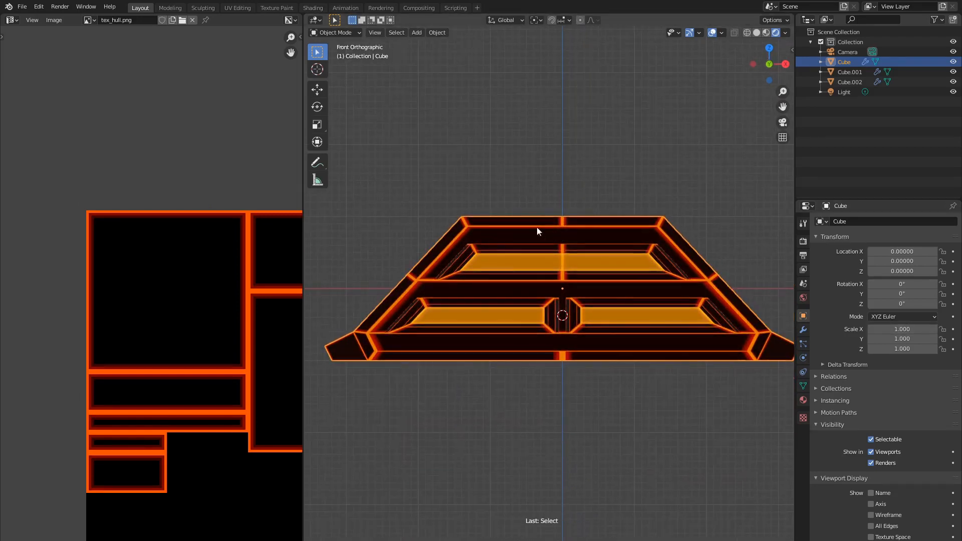
scroll(557, 251, up, 4)
key(Tab)
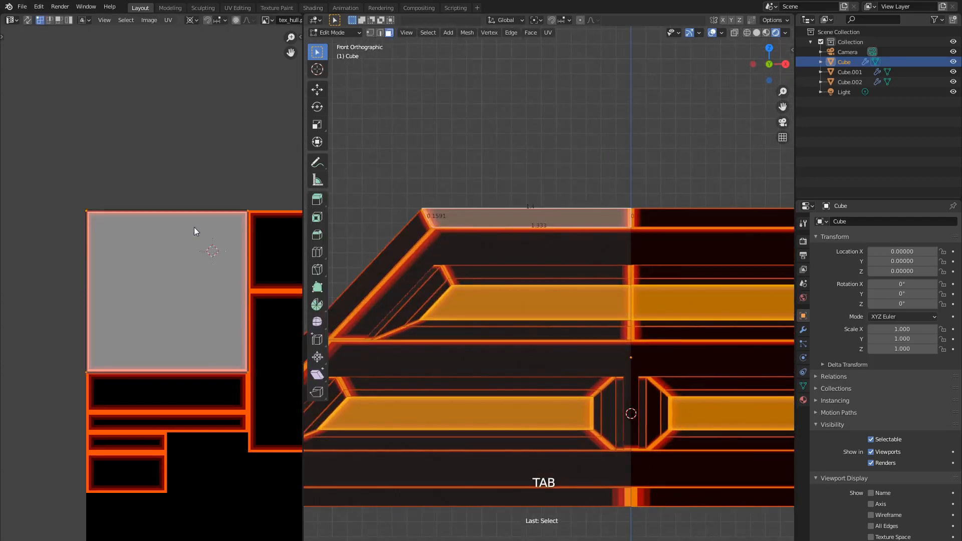
middle_drag(234, 234, 225, 228)
key(a)
key(a)
key(a)
key(a)
key(b)
drag(233, 213, 288, 397)
key(g)
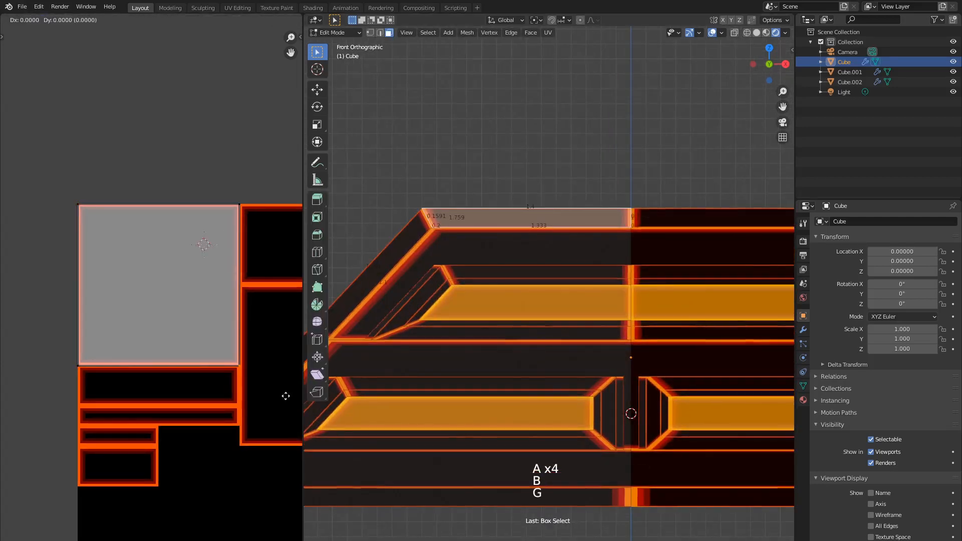
middle_click(281, 394)
drag(21, 151, 265, 397)
key(g)
right_click(227, 278)
Move the top trim face's UV island down and shrink its height to fit the wide strip directly below the large square.
key(a)
key(g)
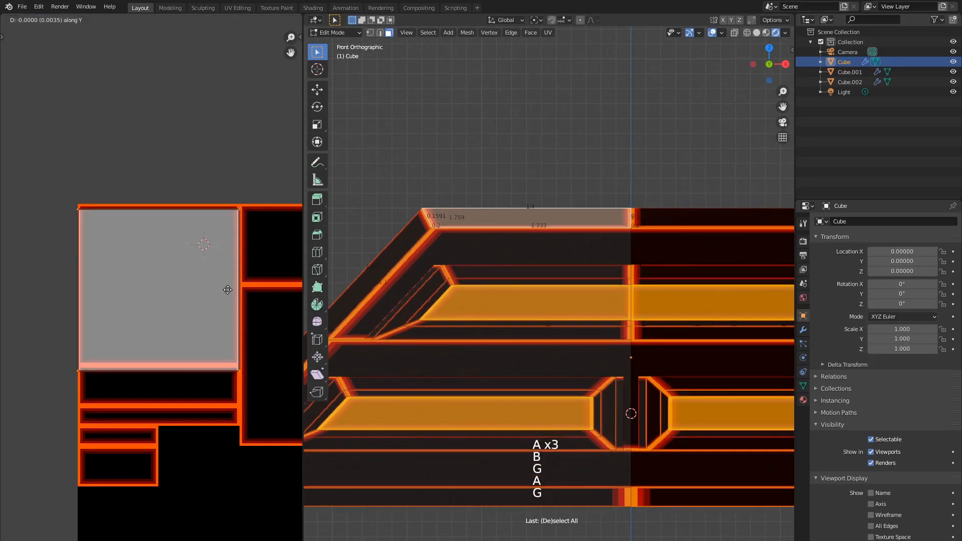
middle_click(229, 316)
middle_drag(23, 220, 254, 301)
key(g)
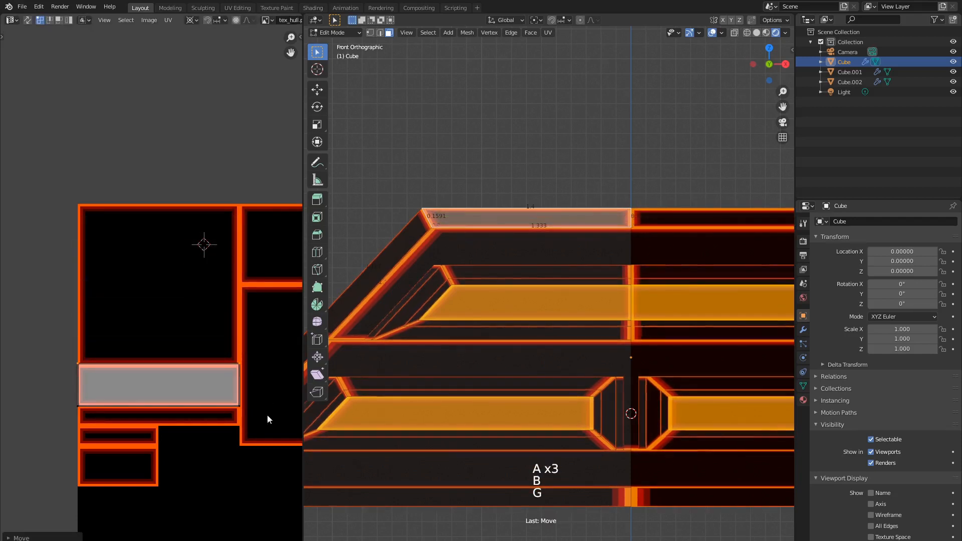
middle_drag(180, 336, 217, 305)
scroll(170, 300, up, 4)
key(g)
middle_click(170, 304)
click(172, 314)
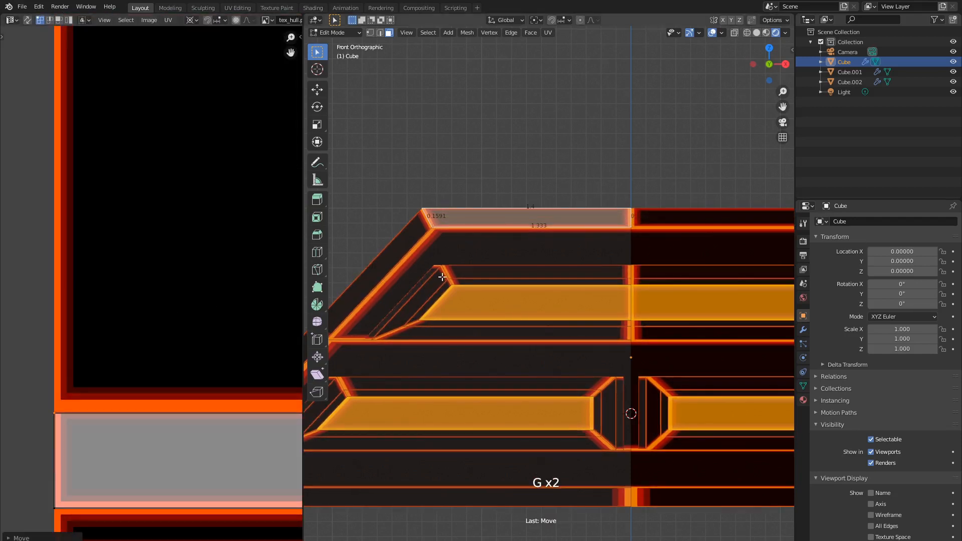
Select the stern's slanted side trim faces one after another and move their UV islands onto the texture's strips.
shift+middle_drag(441, 277, 529, 256)
click(460, 255)
key(a)
scroll(194, 222, down, 6)
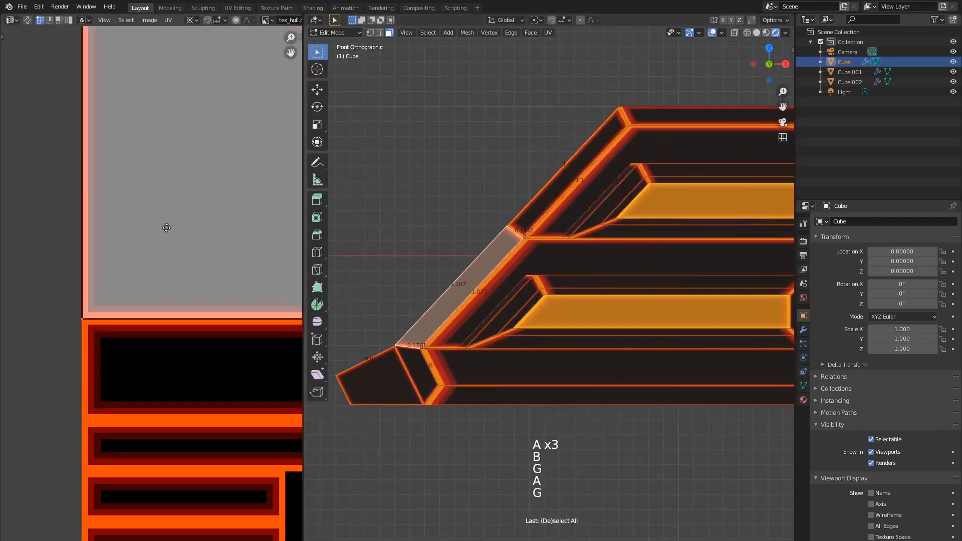
click(418, 369)
key(a)
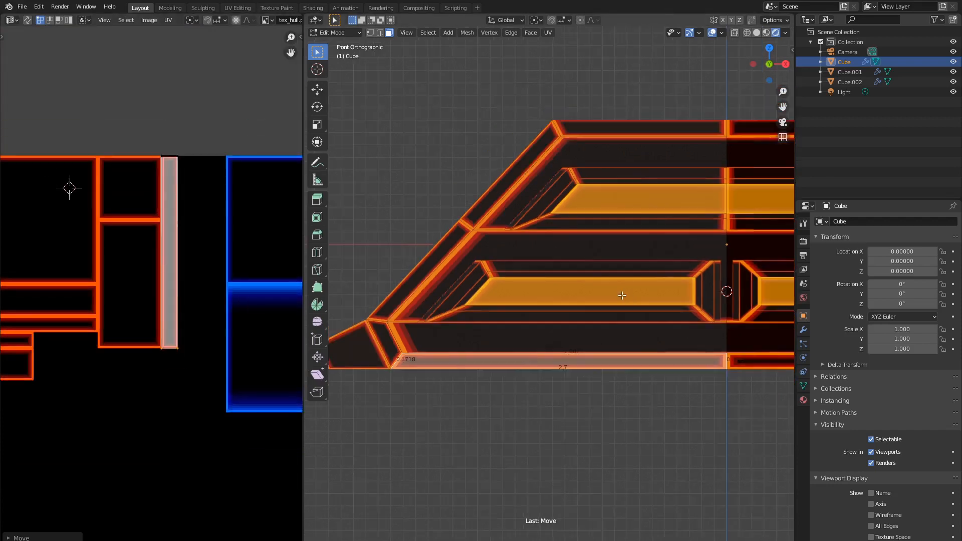
Select the tall stern face below the twin exhaust, rotate its UV island 90 degrees and move it down over the wide strip.
shift+middle_drag(622, 295, 602, 271)
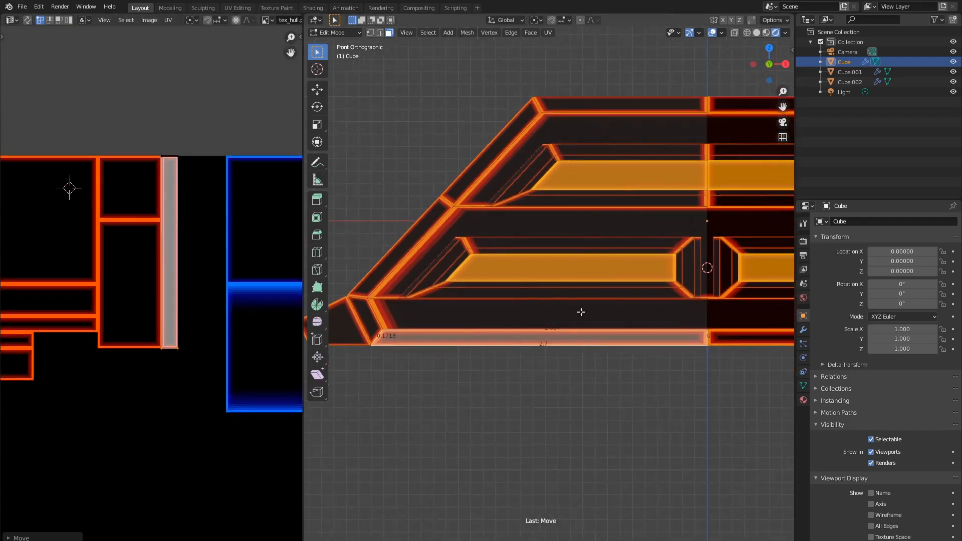
click(581, 311)
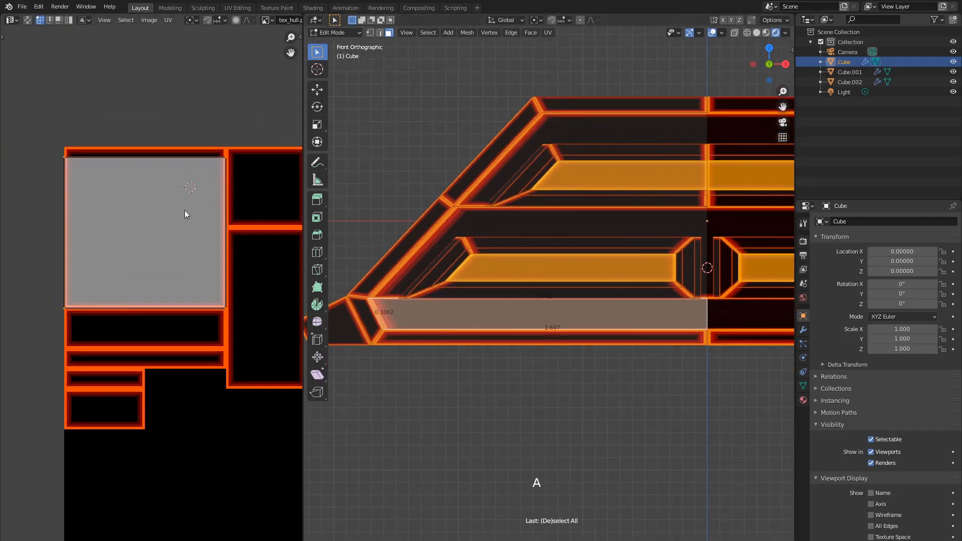
key(r)
key(9)
key(0)
key(Return)
scroll(167, 217, up, 1)
middle_drag(168, 217, 180, 164)
key(g)
click(174, 208)
Move the upper edge of the lower stern face's UV island down along Y to fit the wide strip below the large square.
key(a)
key(a)
key(a)
key(b)
drag(15, 92, 258, 176)
key(g)
key(y)
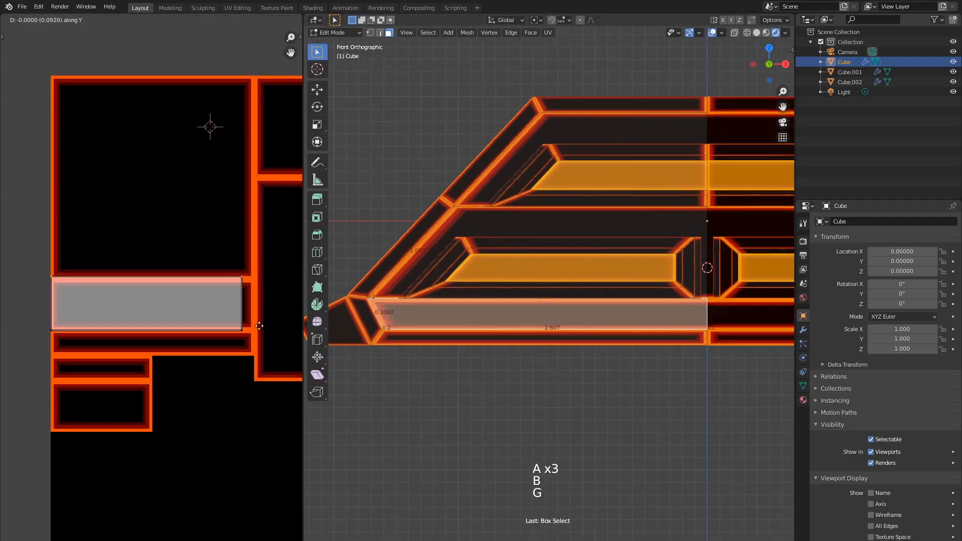
click(261, 331)
Select the stern face framing the upper exhaust and move its UV island's edges onto the tall rectangle beside the large square.
click(511, 226)
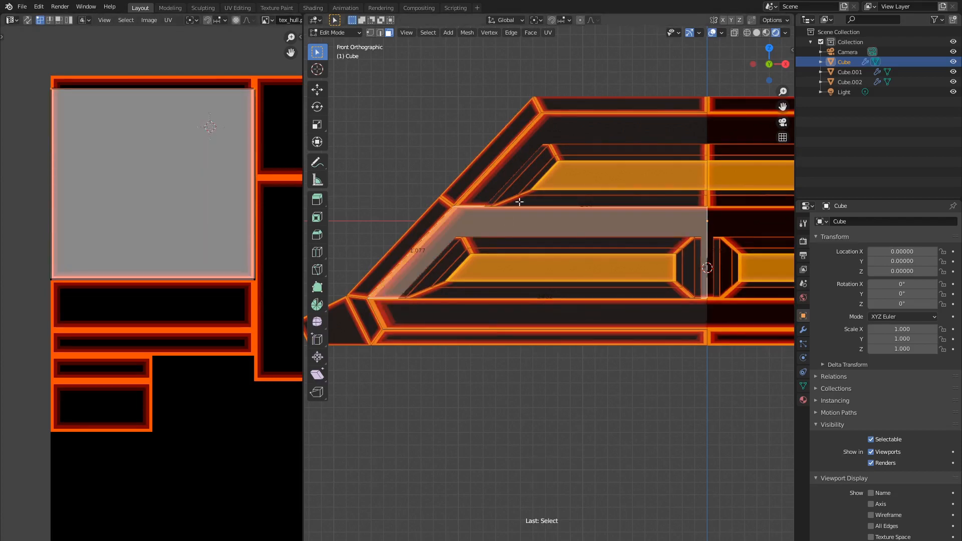
shift+middle_drag(514, 163, 506, 215)
click(507, 216)
scroll(174, 225, down, 1)
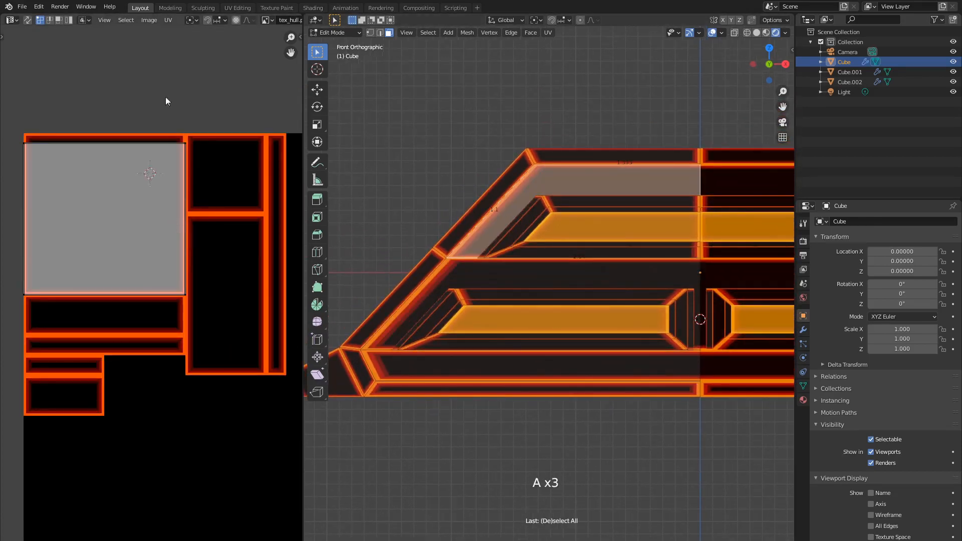
key(b)
key(a)
key(g)
click(155, 285)
key(a)
key(a)
key(a)
key(b)
drag(82, 217, 131, 391)
scroll(232, 265, up, 2)
key(g)
click(217, 332)
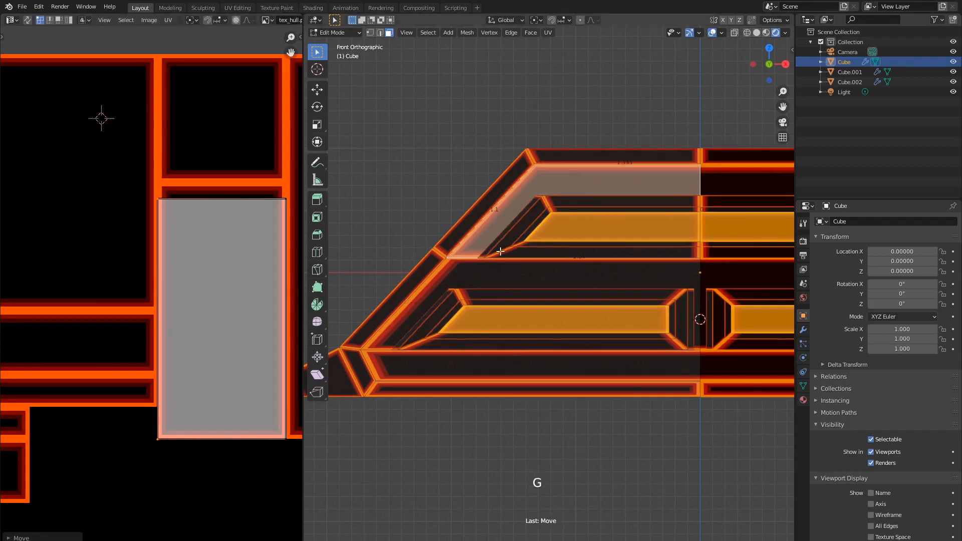
Select both exhaust objects in Object Mode and move them about 1.8 m down along Z, clear of the hull.
key(Tab)
shift+middle_drag(588, 267, 522, 240)
click(529, 245)
scroll(529, 246, down, 2)
shift+click(529, 291)
key(g)
right_click(532, 267)
key(g)
key(z)
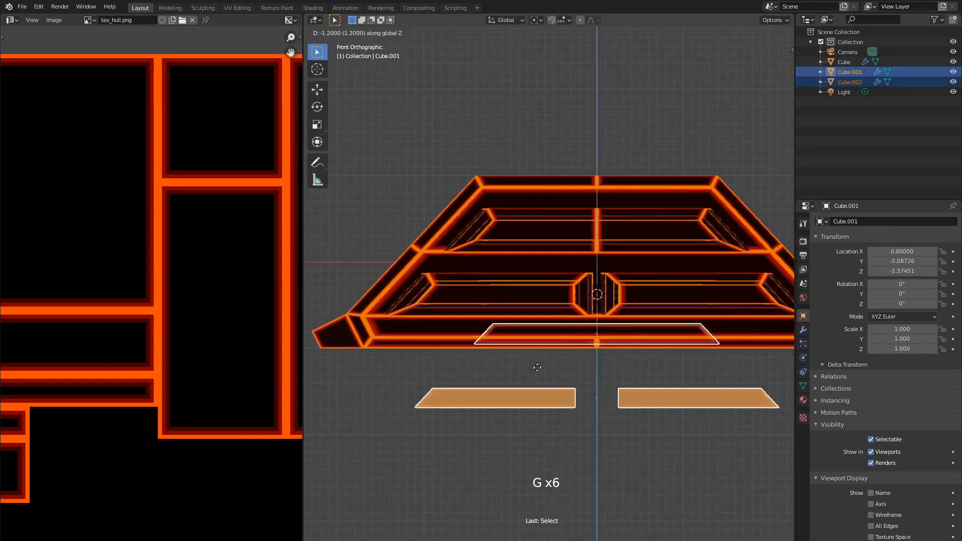
click(534, 402)
Select the front face of the upper exhaust object in Edit Mode and unwrap it.
click(536, 365)
key(Tab)
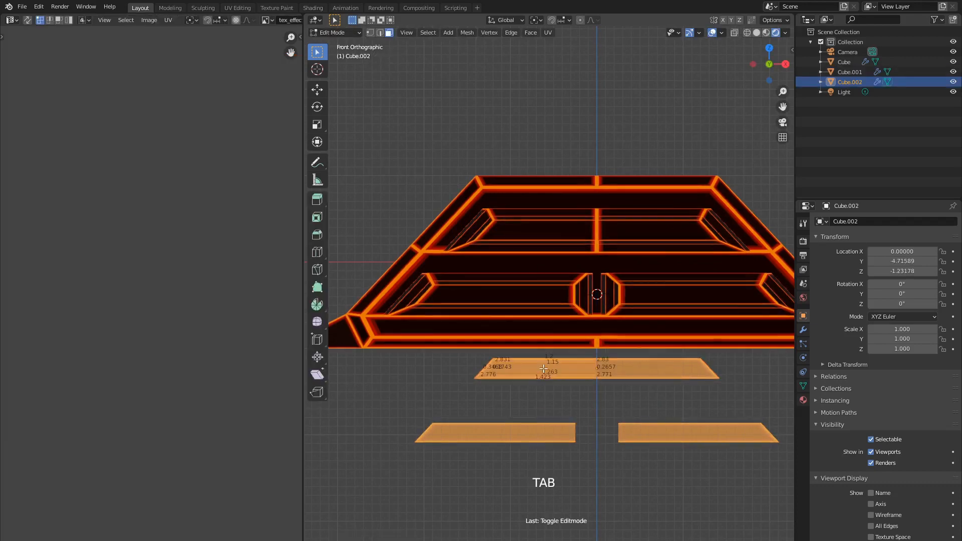
click(533, 369)
scroll(93, 158, down, 4)
scroll(161, 286, up, 2)
scroll(161, 287, down, 5)
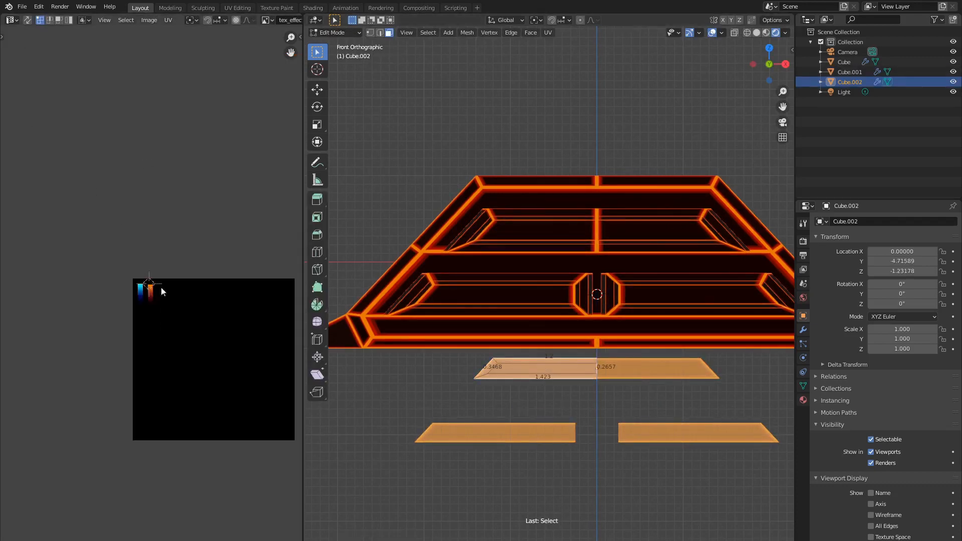
scroll(164, 285, up, 2)
key(u)
click(541, 278)
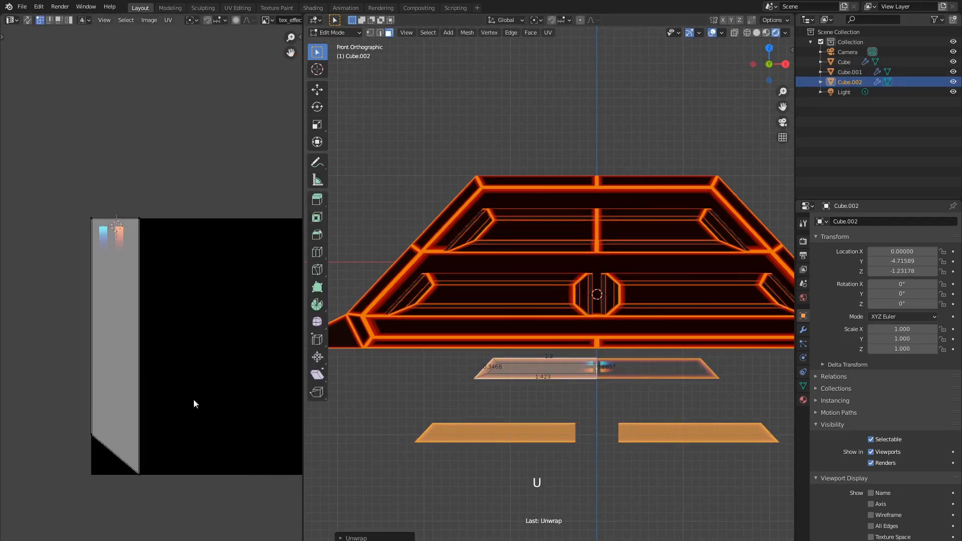
Scale down the exhaust face's UV island and place it over the orange gradient of the effects texture.
key(a)
key(s)
click(131, 359)
middle_drag(132, 359, 182, 384)
scroll(182, 321, up, 4)
key(g)
click(131, 228)
Move the lower corners of the exhaust face's UV island up to form a shallow rectangle at the orange gradient's brightest end.
key(a)
key(a)
key(b)
drag(124, 344, 177, 394)
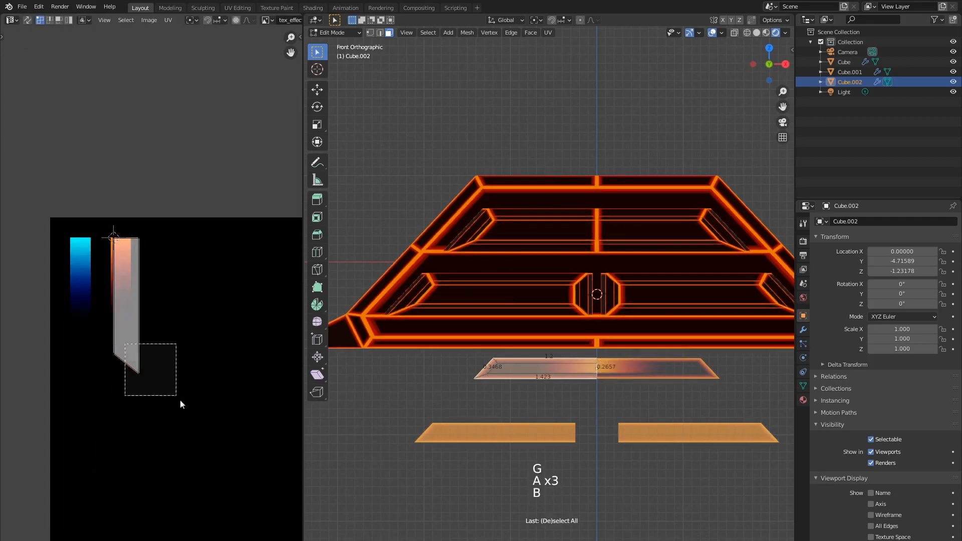
scroll(178, 405, up, 4)
key(g)
click(163, 370)
key(a)
key(a)
key(b)
drag(65, 391, 144, 458)
click(144, 238)
middle_drag(144, 238, 180, 351)
scroll(175, 338, up, 6)
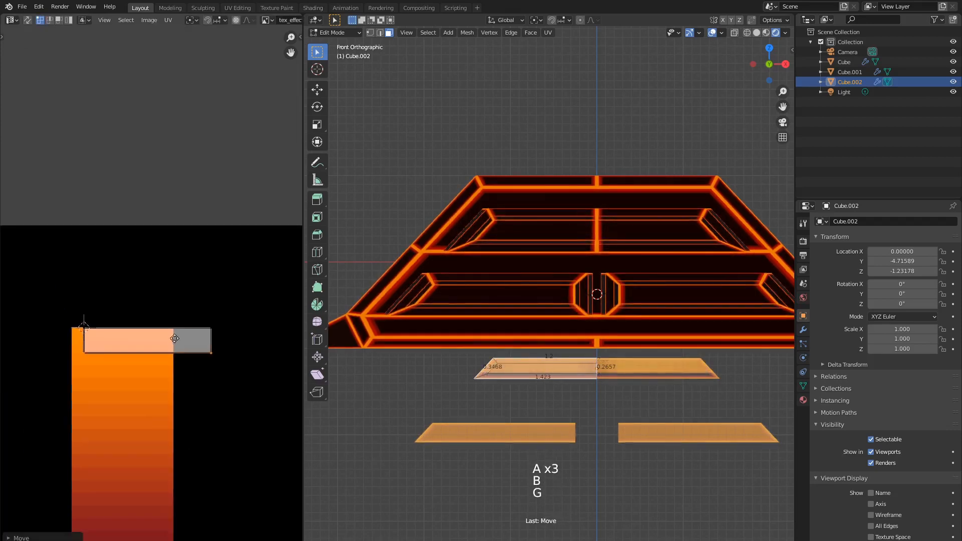
Move the far side edge of the exhaust face's UV island inward to form a small square within the bright orange area.
key(a)
key(b)
key(a)
key(a)
key(a)
key(b)
drag(204, 318, 268, 413)
key(g)
click(102, 435)
Try to stretch the small UV island's lower edge down the orange gradient along Y.
scroll(103, 434, down, 2)
middle_drag(103, 435, 154, 289)
key(a)
key(a)
key(a)
key(b)
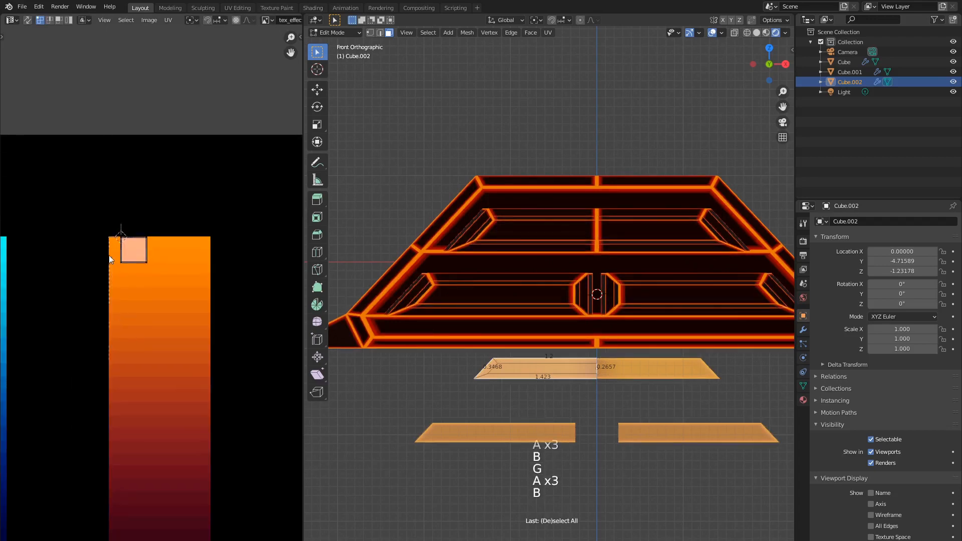
drag(109, 254, 160, 278)
key(g)
middle_click(165, 350)
right_click(169, 424)
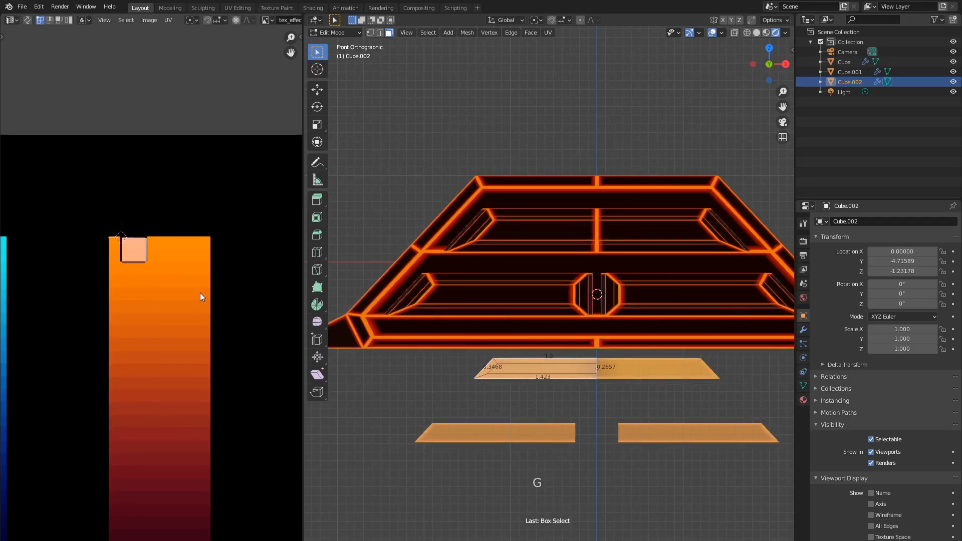
key(a)
key(a)
key(a)
key(b)
drag(109, 253, 163, 295)
key(g)
middle_click(171, 335)
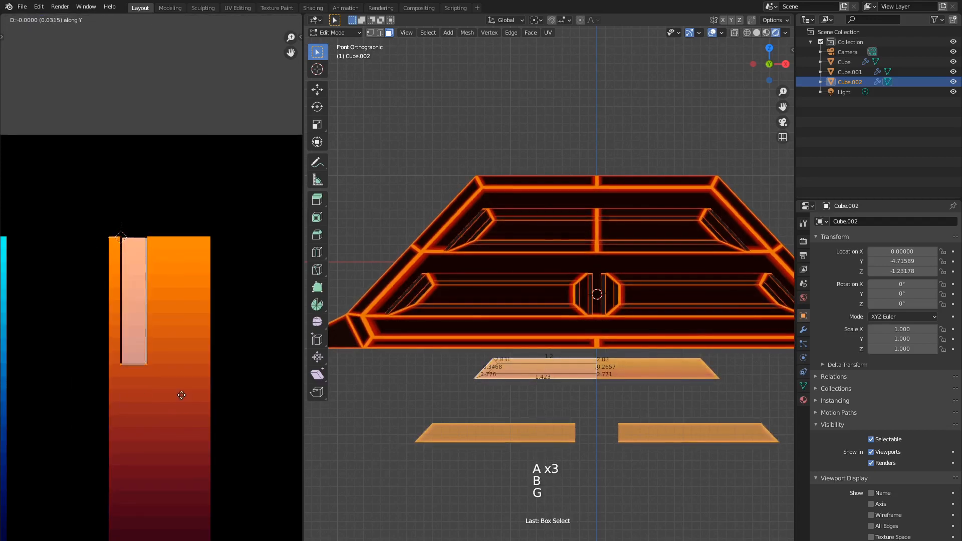
right_click(179, 361)
Select the front face of the lower twin exhaust object in Edit Mode and unwrap it with Project From View.
middle_drag(171, 277, 175, 299)
scroll(202, 345, up, 2)
key(Tab)
click(506, 432)
key(Tab)
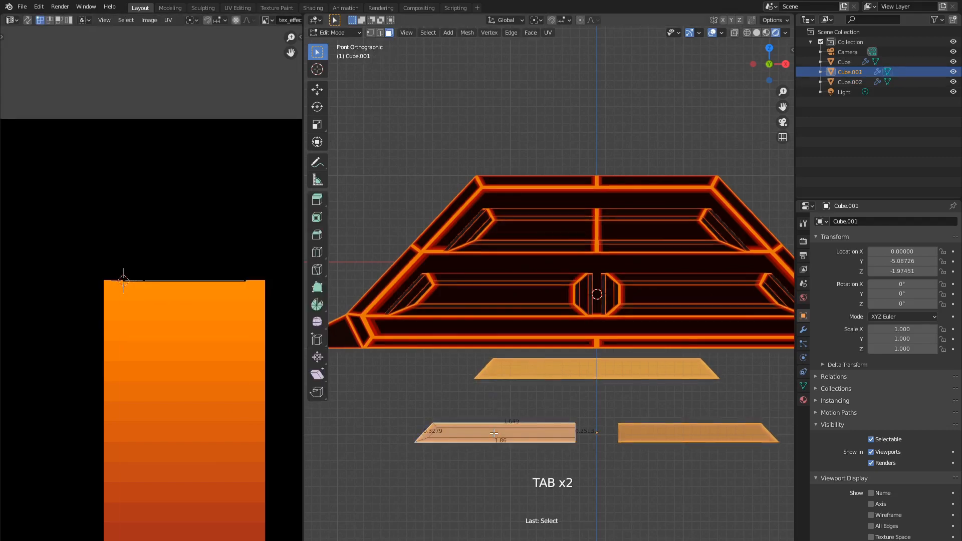
scroll(214, 344, down, 7)
scroll(214, 345, up, 3)
key(u)
click(556, 491)
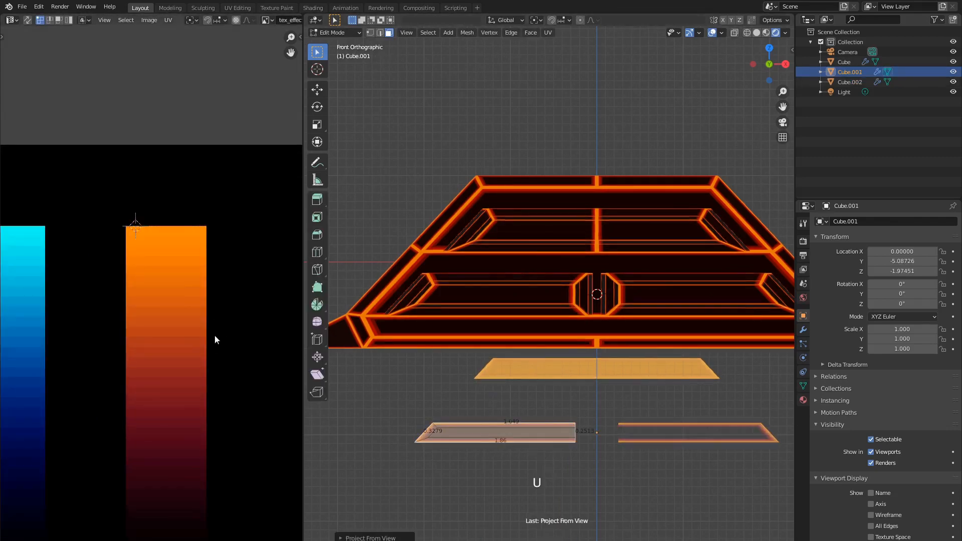
Move the twin exhaust face's UV island over the colour gradients and scale it down.
scroll(214, 337, down, 4)
key(a)
key(g)
click(150, 281)
scroll(151, 280, up, 5)
key(s)
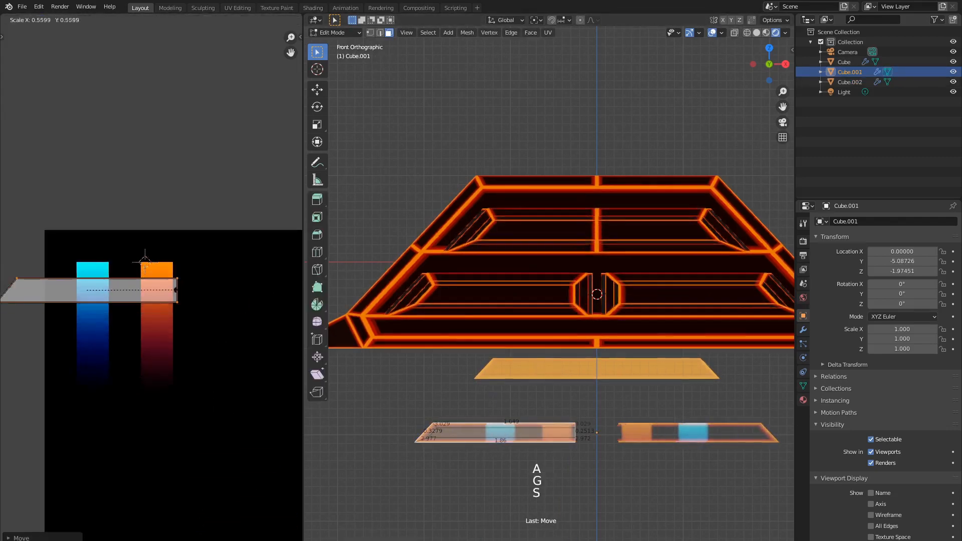
click(107, 291)
Straighten the slanted end of the twin exhaust face's UV island by moving its outer lower corner inward.
scroll(87, 291, up, 3)
middle_drag(68, 292, 139, 295)
key(a)
key(a)
key(a)
key(b)
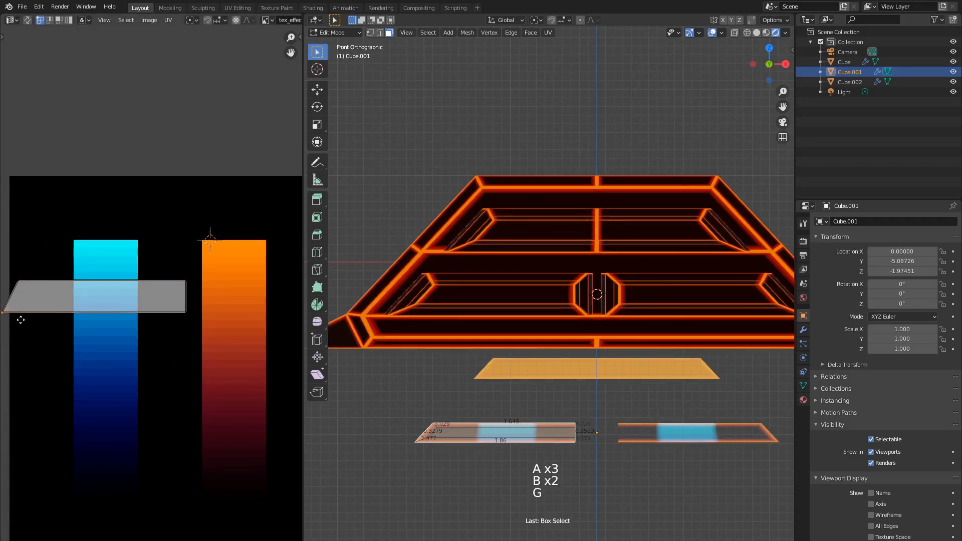
click(36, 319)
Move the island's edge from the blue gradient along X into the orange gradient and return to Object Mode.
key(a)
key(a)
key(a)
key(b)
drag(12, 265, 188, 377)
key(g)
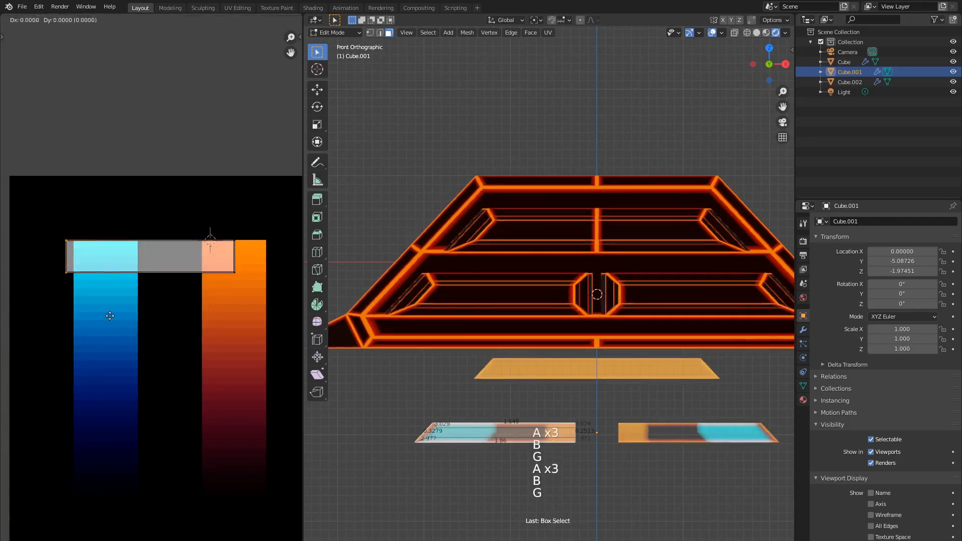
key(x)
click(248, 316)
key(Tab)
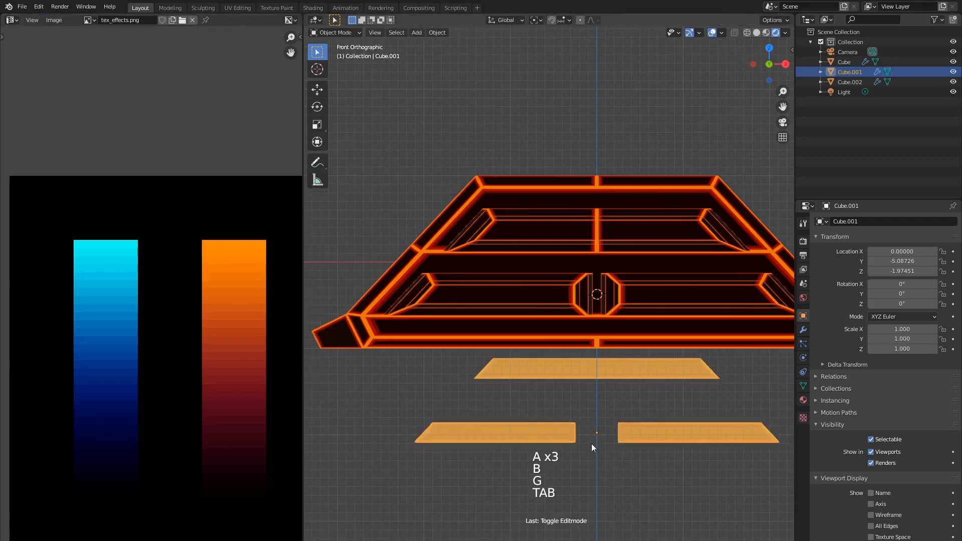
Select the hull face inside the upper exhaust recess and move its UV island's seam edge past the texture border to hide the centre line.
click(545, 228)
key(Tab)
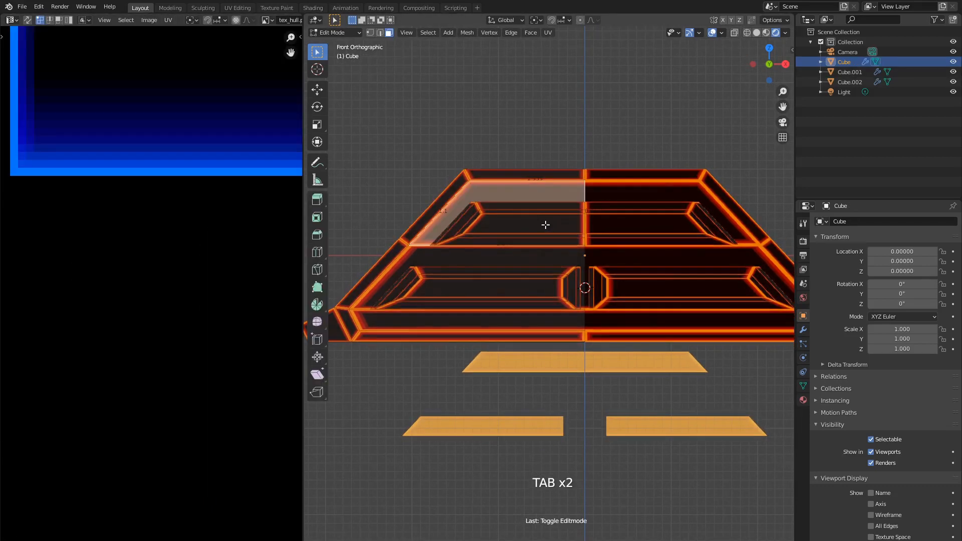
click(545, 220)
scroll(207, 202, down, 5)
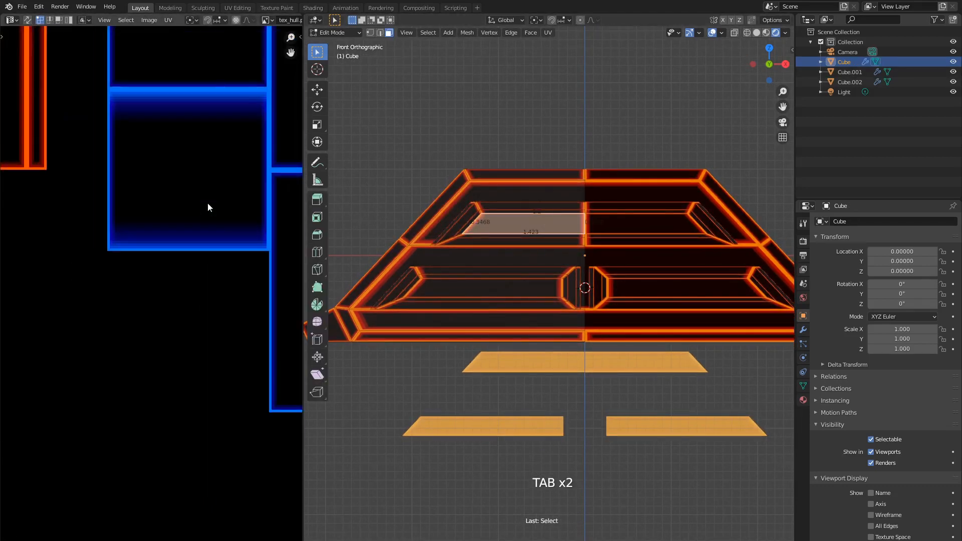
middle_drag(197, 185, 178, 363)
scroll(179, 364, down, 5)
middle_drag(137, 324, 119, 266)
scroll(194, 317, up, 6)
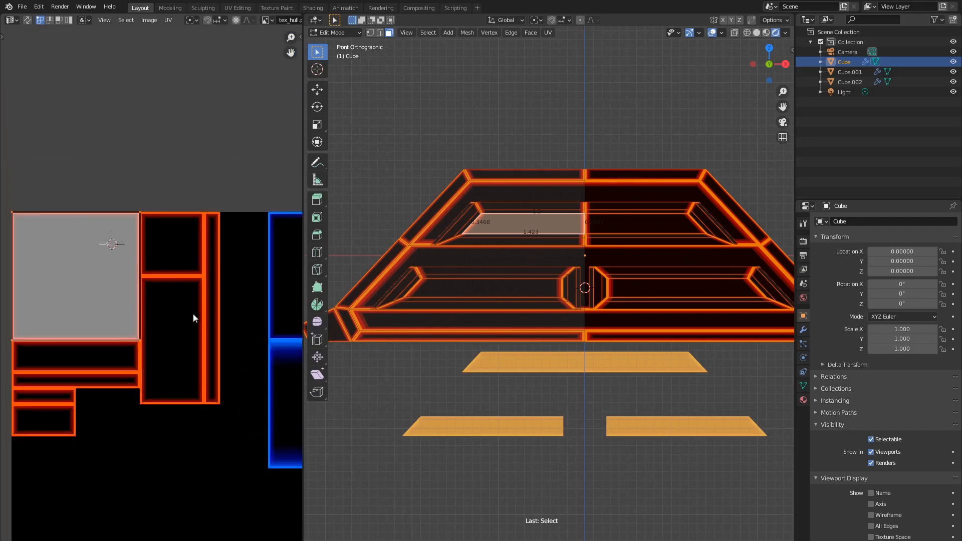
key(b)
drag(183, 181, 264, 419)
key(g)
click(250, 413)
key(Tab)
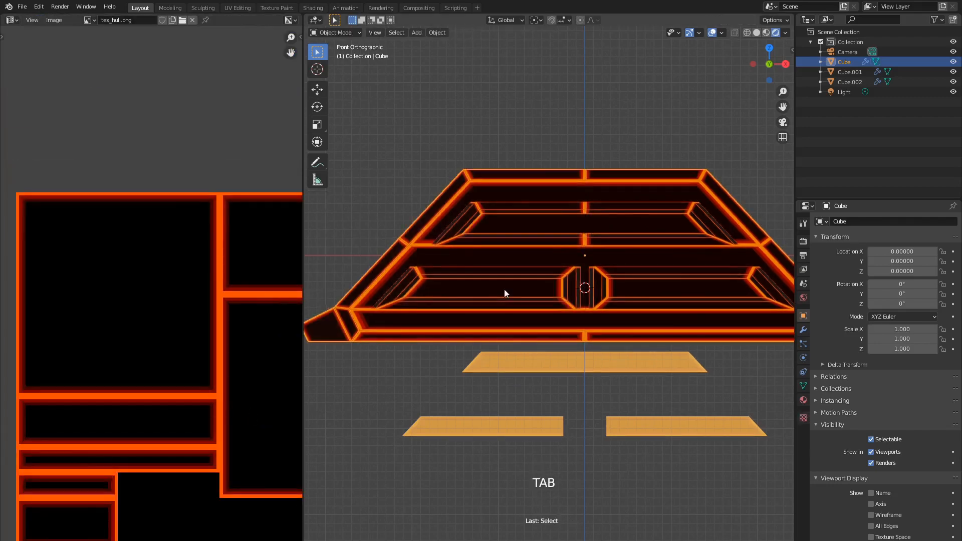
Select the hull's lower, upper and slanted bevel faces in the upper exhaust recess and move their UV islands down onto the second panel.
key(Tab)
key(Tab)
click(542, 299)
middle_drag(542, 297, 494, 316)
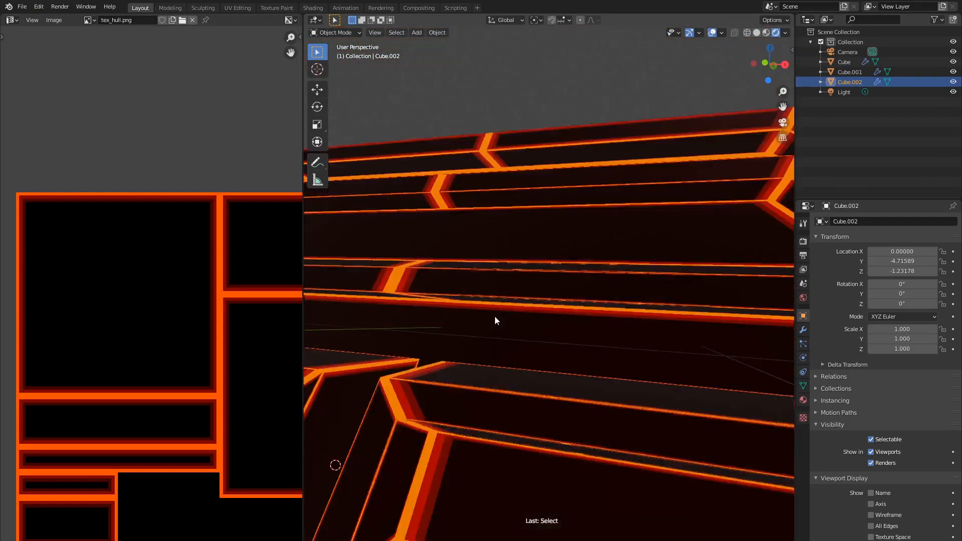
scroll(494, 317, down, 3)
click(412, 320)
key(Tab)
shift+click(452, 324)
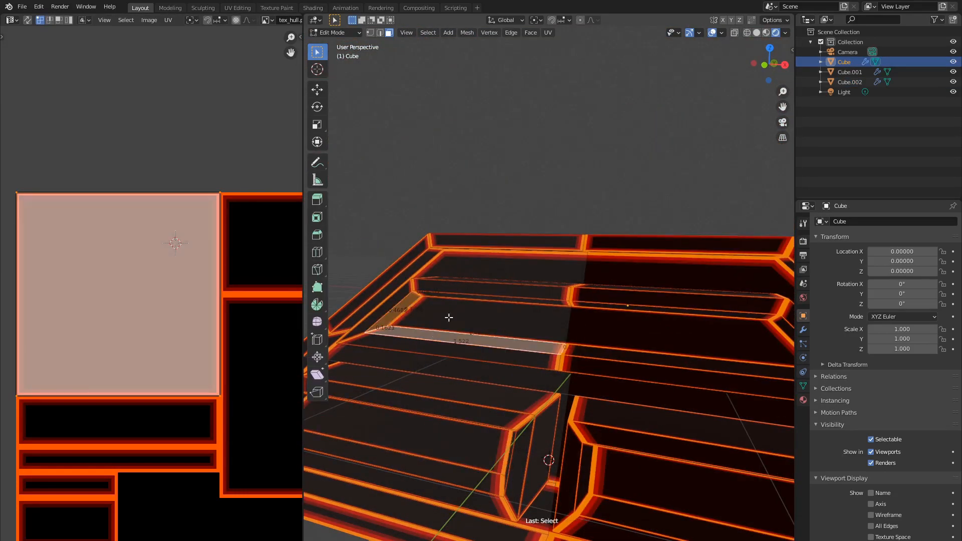
shift+click(495, 298)
key(a)
key(g)
click(188, 263)
Lower the upper edge of the bevel faces' UV islands to fit the height of the second panel.
key(a)
key(a)
key(a)
key(b)
key(g)
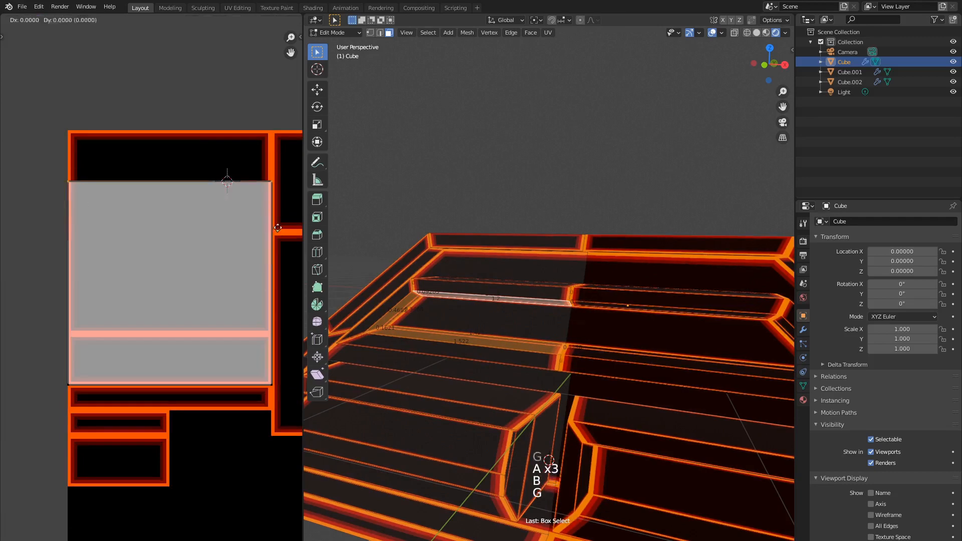
click(296, 346)
Select only the recess's lower bevel face and try shifting the end edge of its UV island.
click(433, 345)
middle_drag(300, 426, 275, 411)
key(a)
key(a)
key(a)
key(b)
drag(224, 285, 266, 399)
key(g)
click(266, 400)
middle_drag(512, 333, 516, 317)
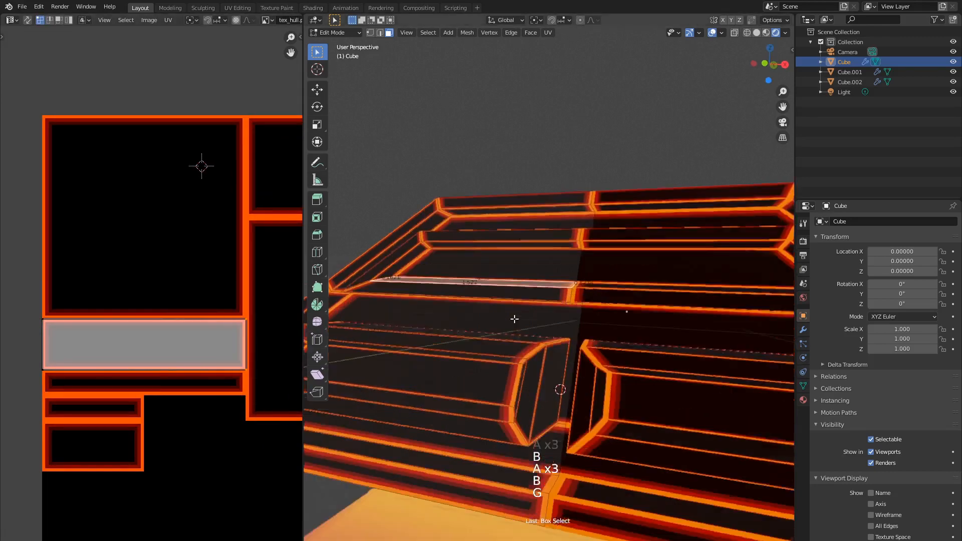
middle_drag(515, 317, 517, 312)
click(505, 239)
key(a)
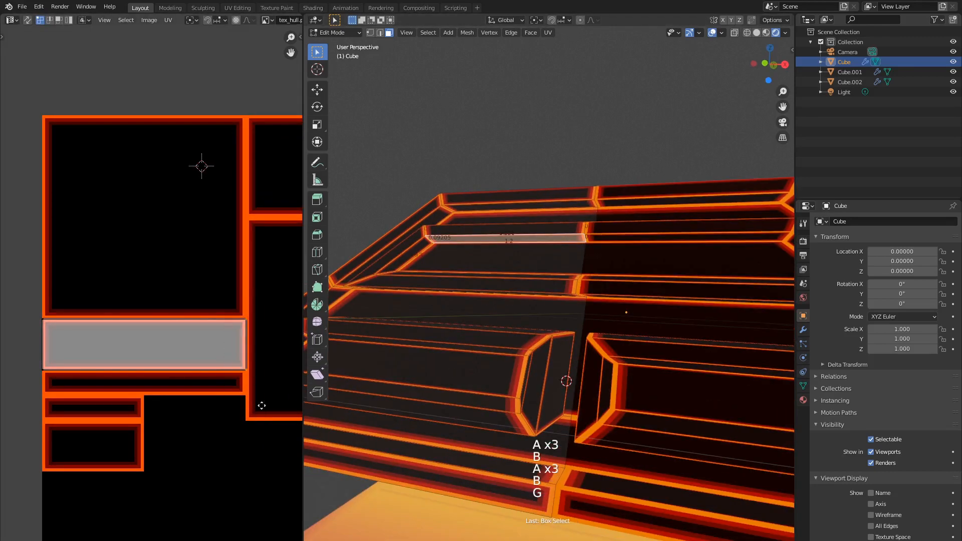
key(x)
right_click(266, 398)
middle_drag(569, 281, 556, 305)
click(422, 339)
key(g)
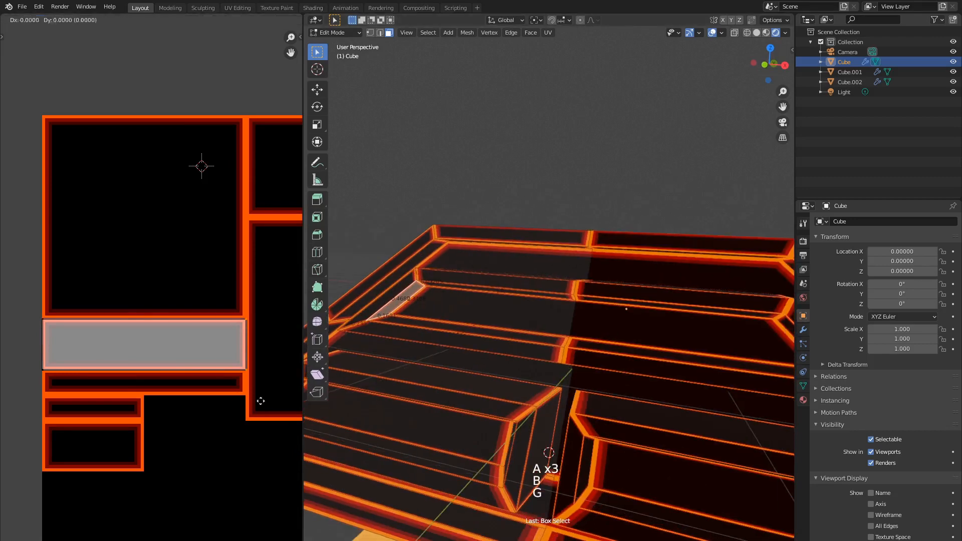
right_click(232, 392)
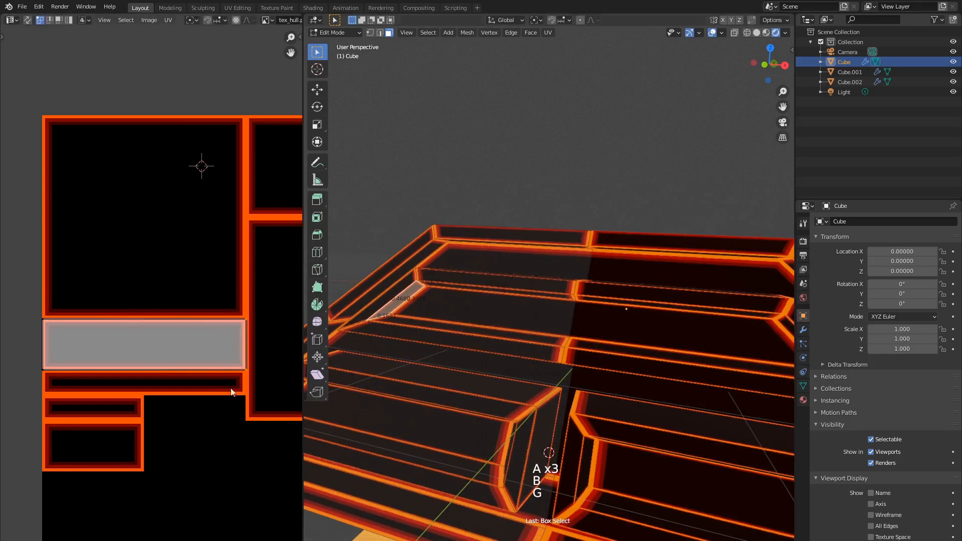
scroll(484, 329, down, 2)
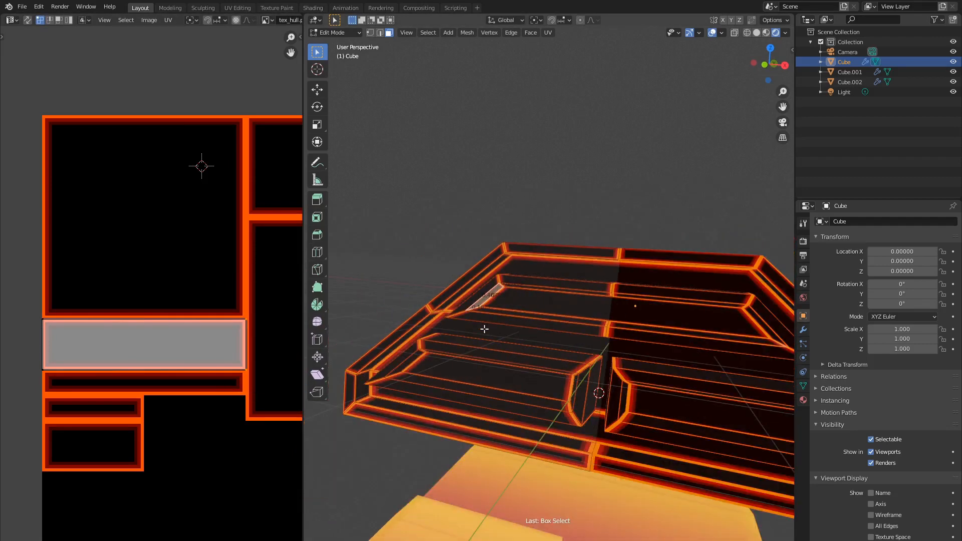
Select the narrow face along the upper exhaust recess's upper edge and fit its UV island to the thin third panel.
middle_drag(484, 329, 610, 370)
key(a)
key(a)
key(a)
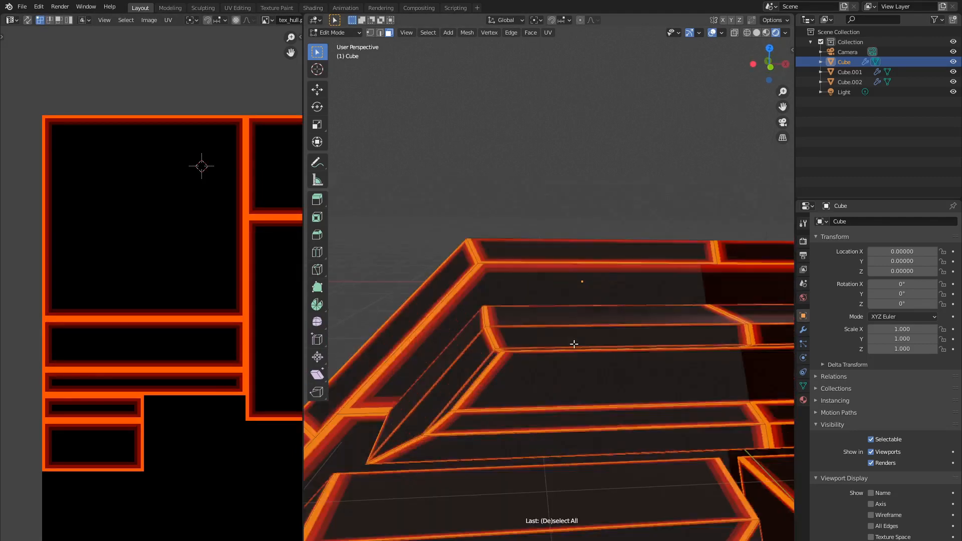
click(573, 343)
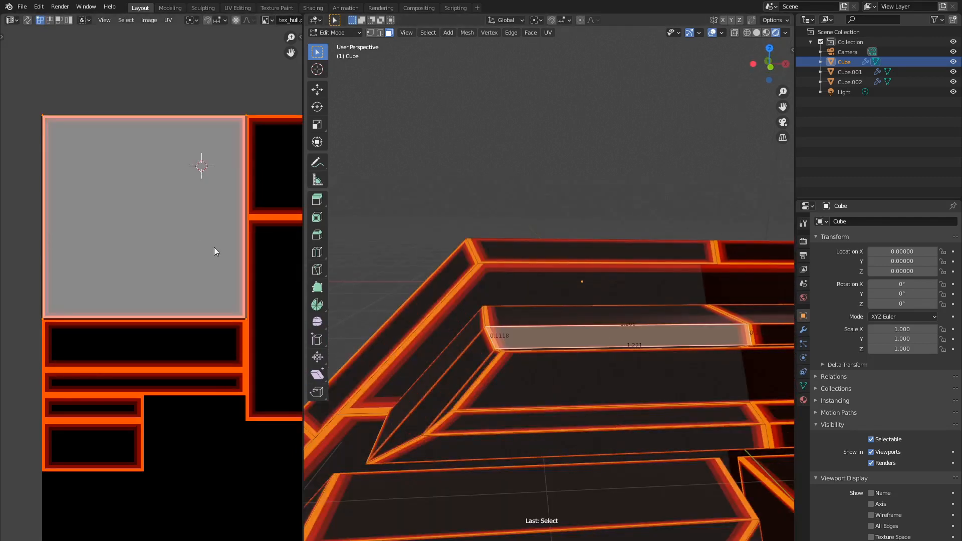
key(KP_1)
key(KP_1)
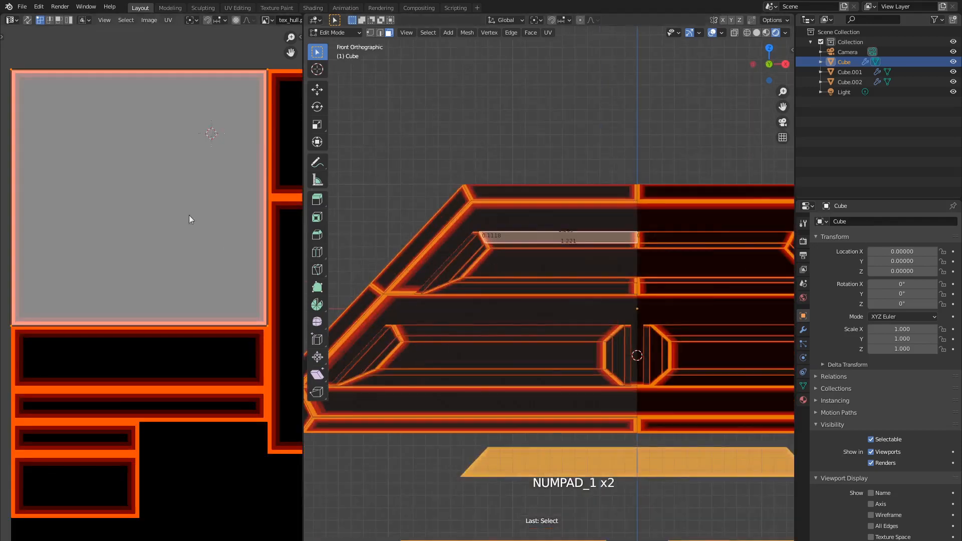
key(g)
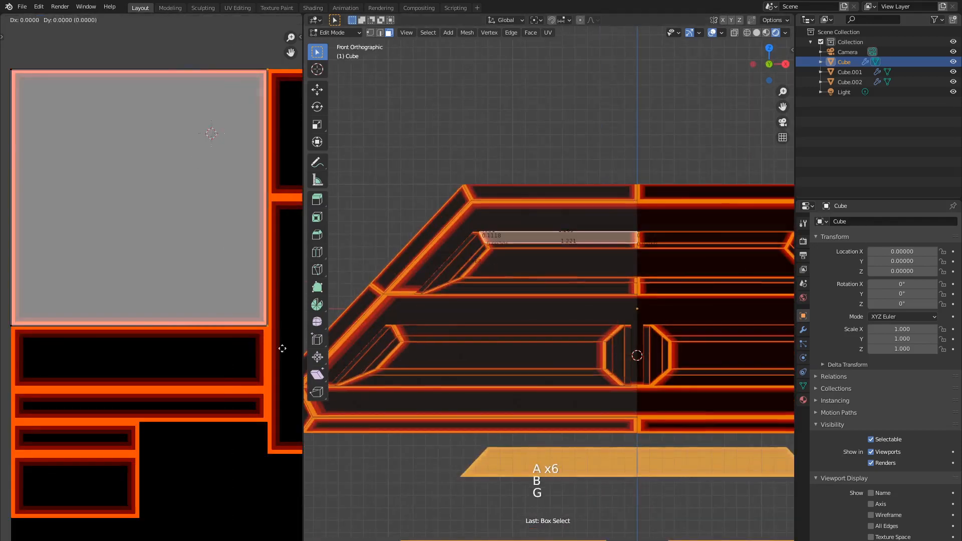
right_click(270, 348)
scroll(197, 191, down, 1)
key(a)
scroll(197, 191, up, 1)
key(g)
click(191, 280)
scroll(210, 260, down, 2)
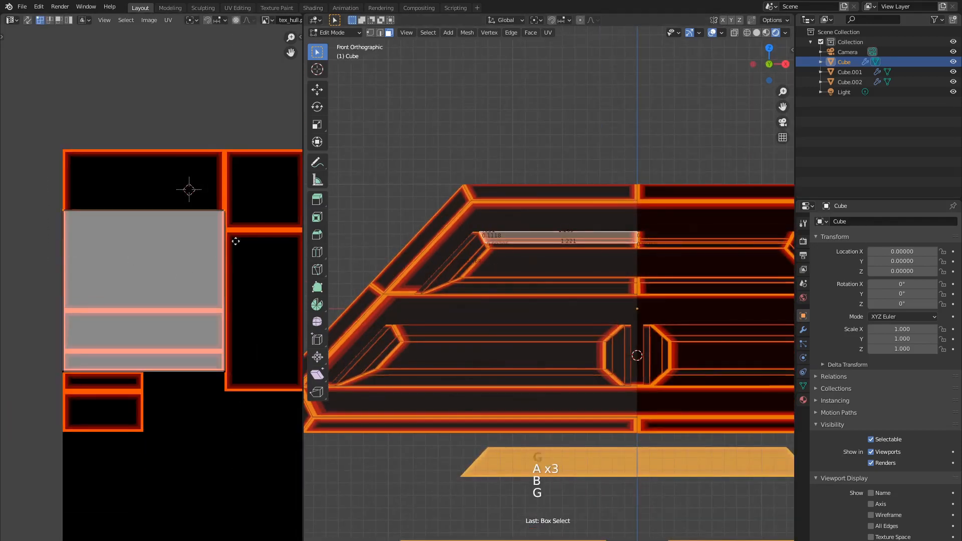
click(234, 380)
Select the narrow face along the recess's lower edge and move its UV island down to the third panel's lower border.
click(541, 287)
scroll(150, 286, up, 1)
key(a)
key(g)
click(167, 257)
Lower the upper edge of that face's UV island to fit the thin third panel, and clear the selection.
key(a)
key(a)
key(a)
key(b)
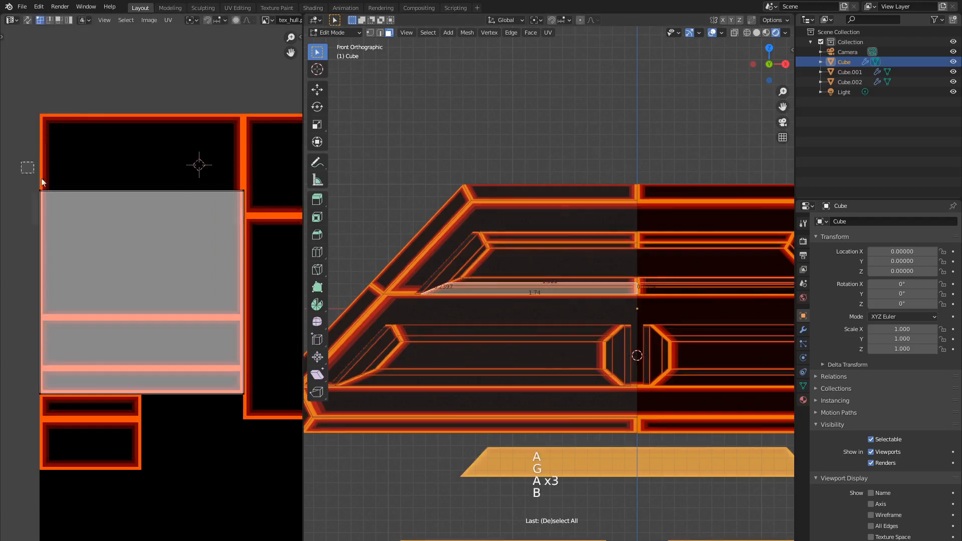
drag(26, 167, 263, 217)
key(g)
middle_click(265, 240)
click(265, 397)
key(a)
key(a)
key(a)
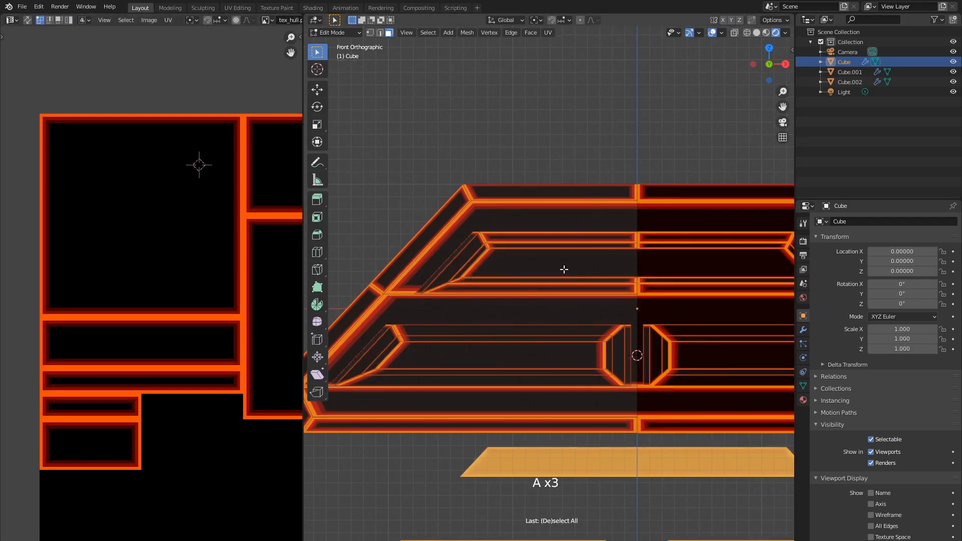
Select the slanted narrow face at the recess's outer end and fit its UV island to the short fourth panel.
scroll(562, 268, up, 1)
shift+middle_drag(533, 265, 588, 275)
click(493, 271)
key(b)
drag(202, 124, 254, 344)
key(g)
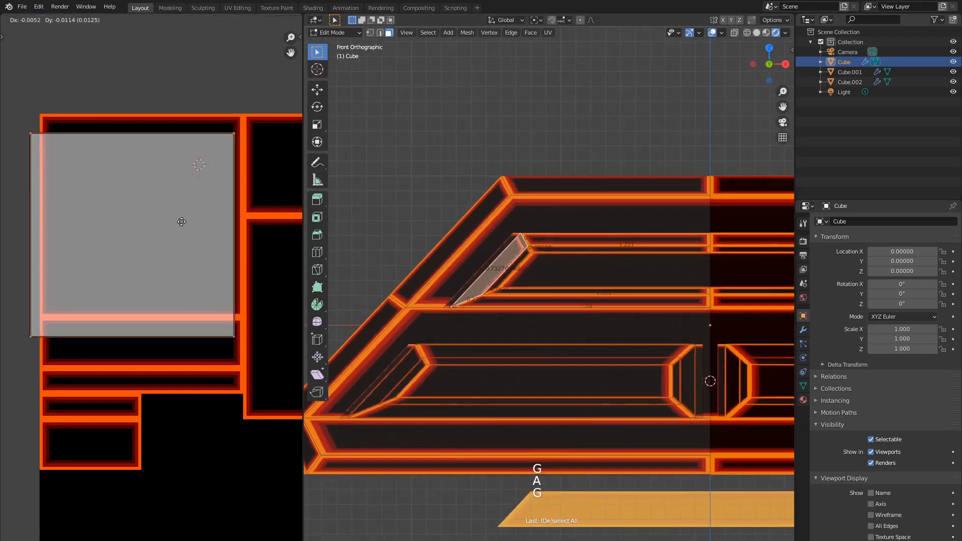
click(180, 446)
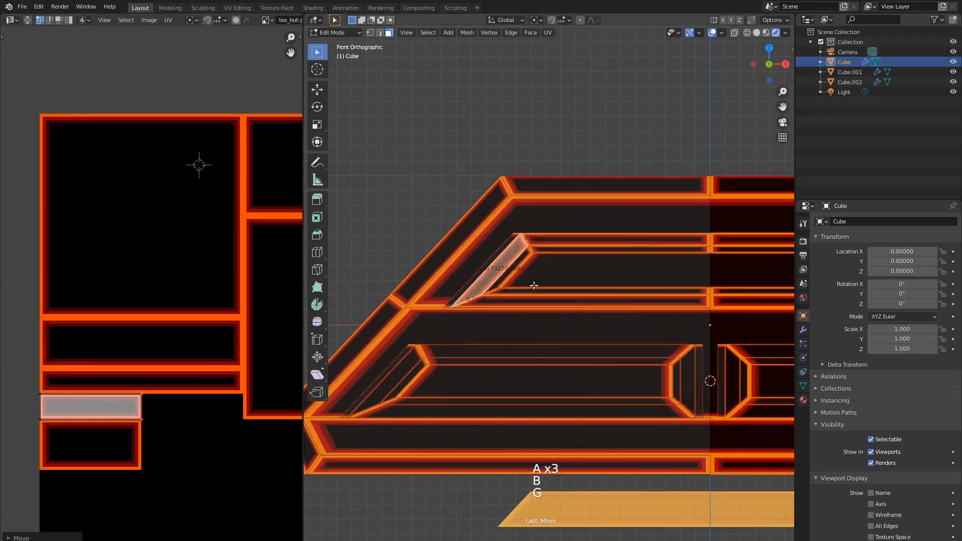
Select the upper exhaust recess's upper inner wall and try shifting its UV island's side edge and rotating the island.
key(Tab)
shift+middle_drag(540, 284, 513, 270)
scroll(513, 271, down, 1)
middle_drag(573, 236, 609, 321)
key(Tab)
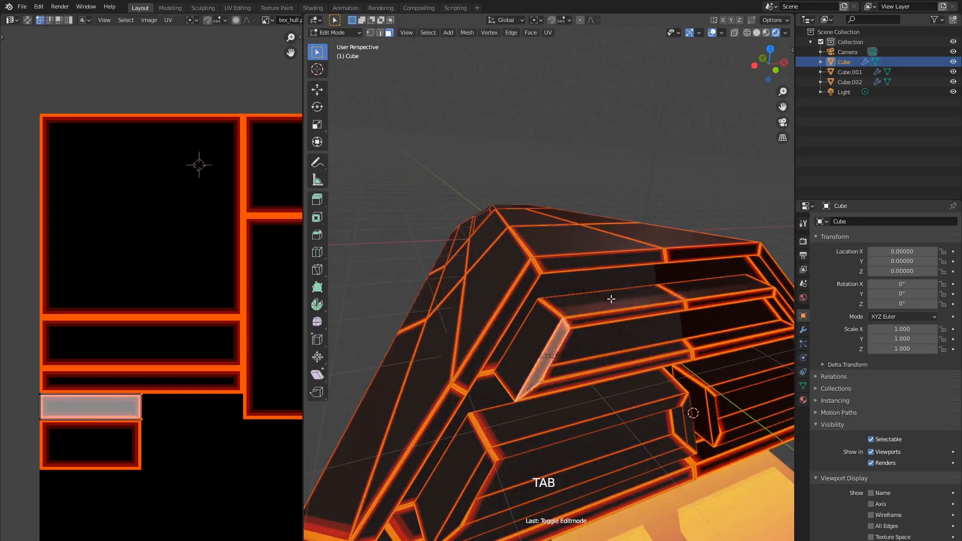
click(608, 299)
scroll(134, 260, down, 1)
key(a)
key(a)
key(a)
key(b)
drag(200, 130, 256, 353)
key(g)
right_click(250, 350)
key(a)
key(r)
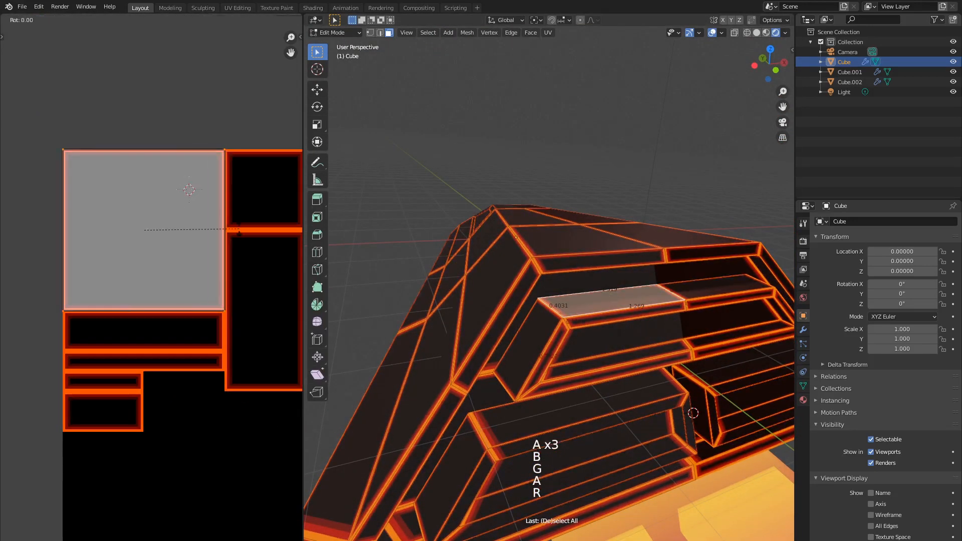
Move the upper inner wall's UV island down and lower its upper edge to fit the second panel.
key(a)
key(a)
key(a)
key(b)
drag(200, 130, 250, 334)
click(196, 236)
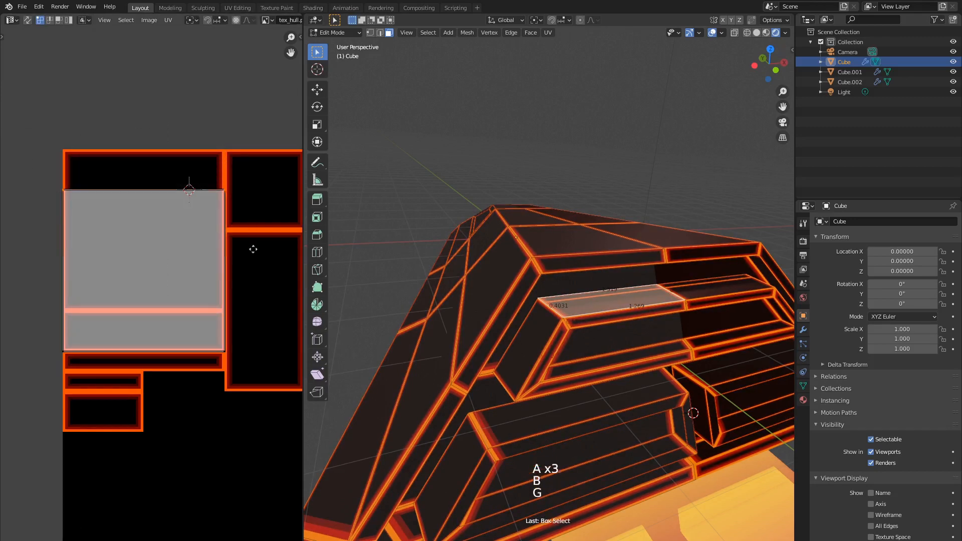
click(253, 369)
key(a)
key(a)
key(a)
Select the recess's slanted inner side wall and move its UV island down along Y to the second panel's lower border.
click(540, 348)
middle_drag(566, 353, 590, 326)
key(a)
key(a)
key(a)
key(b)
drag(199, 137, 257, 320)
key(g)
key(a)
key(g)
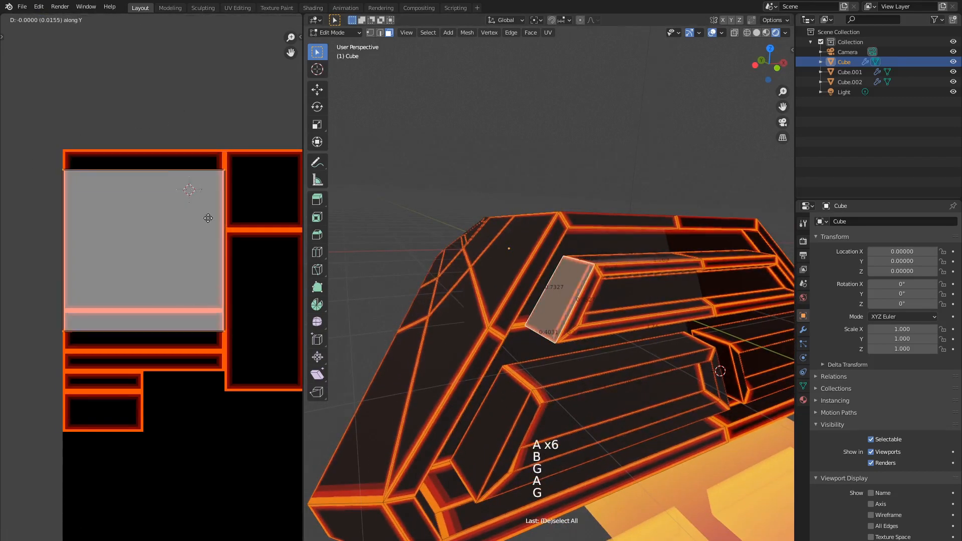
click(208, 238)
Lower the upper edge of the slanted wall's UV island along Y to fit the second panel.
key(a)
key(a)
key(a)
key(b)
drag(50, 168, 253, 236)
key(g)
key(y)
Select the recess's lower inner wall and try moving its UV island's lower edge and rotating the island.
middle_drag(576, 251, 577, 233)
click(587, 228)
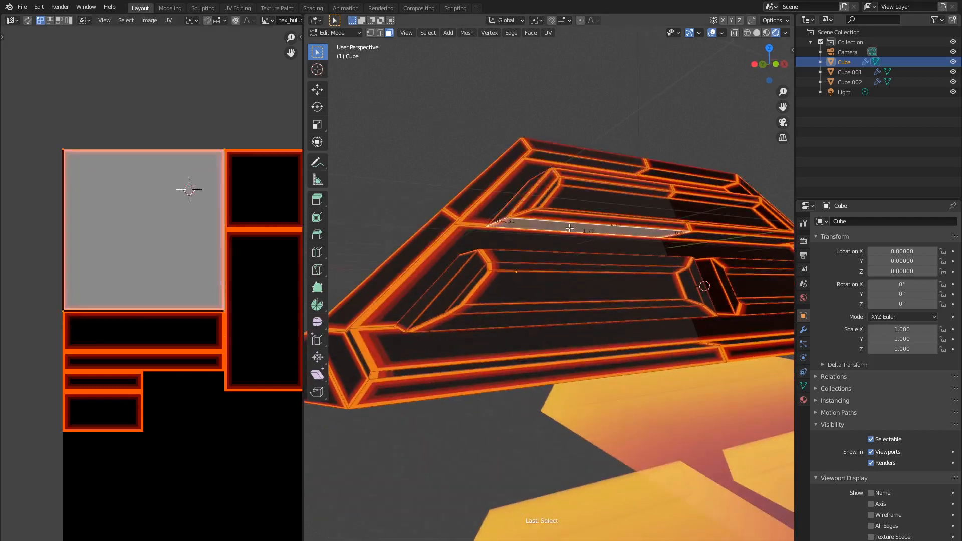
key(a)
key(a)
key(a)
key(b)
drag(48, 283, 263, 332)
key(g)
key(a)
key(r)
right_click(227, 177)
Move the lower inner wall's whole UV island down along Y over the panel strips below.
key(a)
key(a)
key(a)
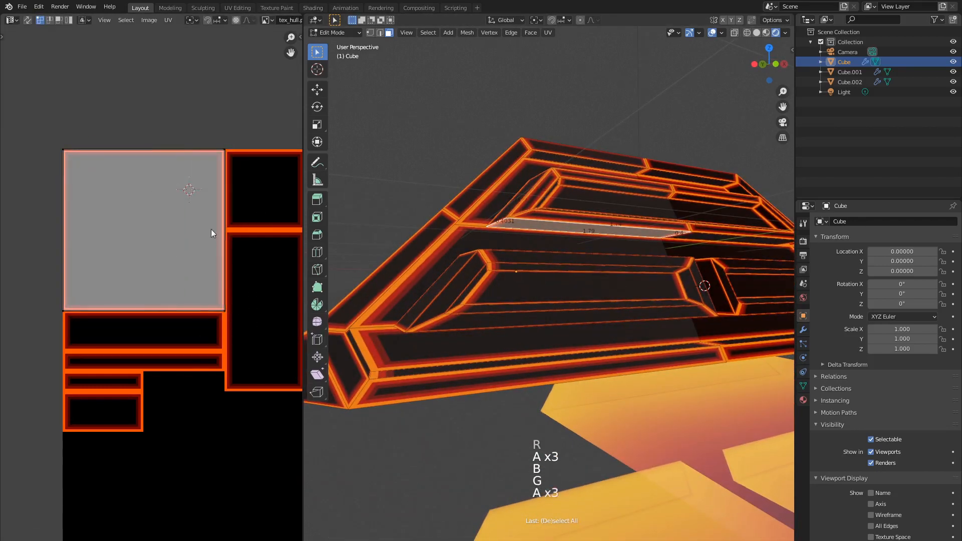
key(g)
key(y)
key(a)
key(g)
click(217, 301)
Lower the upper edge of the lower inner wall's UV island to fit the panel strip.
key(a)
key(a)
key(a)
key(b)
drag(53, 169, 287, 260)
key(g)
click(267, 367)
Select the upper side wall of the lower stern block and try moving the side edge of its UV island.
middle_drag(576, 310, 587, 350)
click(590, 356)
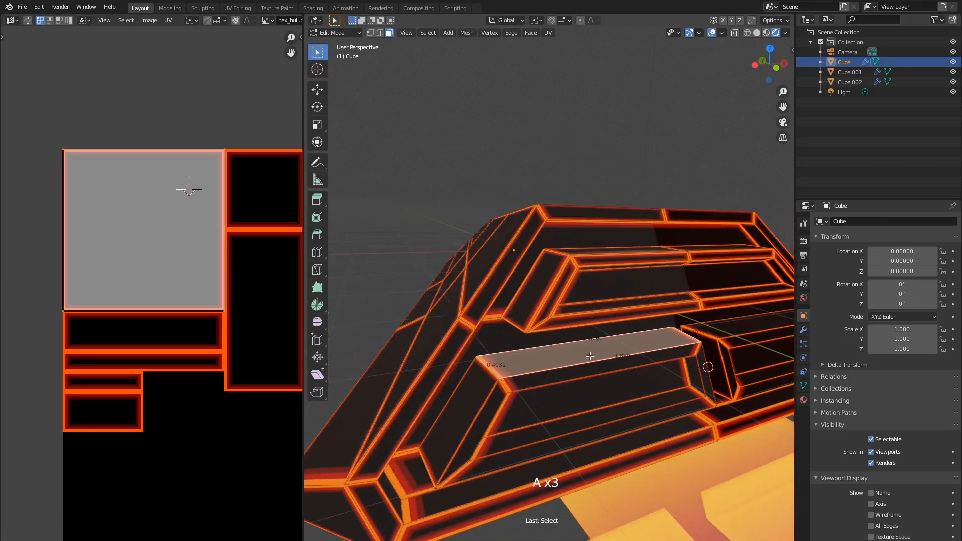
key(a)
key(a)
key(a)
key(b)
drag(181, 106, 260, 326)
key(g)
Rotate the upper side wall's UV island and move it down along Y to the lower edge of the second panel.
key(a)
key(r)
right_click(235, 259)
key(a)
key(g)
click(234, 300)
Lower the upper edge of the upper side wall's UV island along Y to fit the second panel.
key(a)
key(a)
key(a)
key(b)
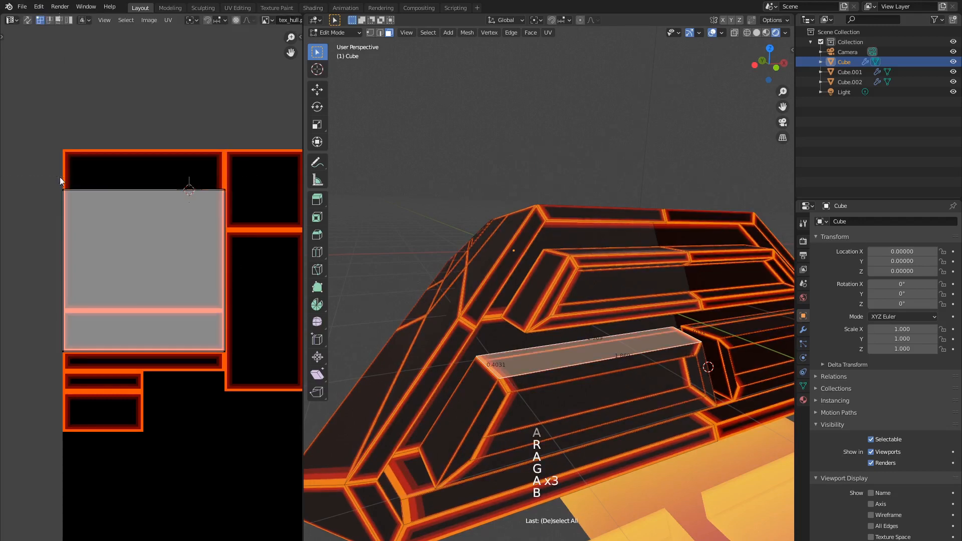
drag(59, 176, 230, 201)
key(g)
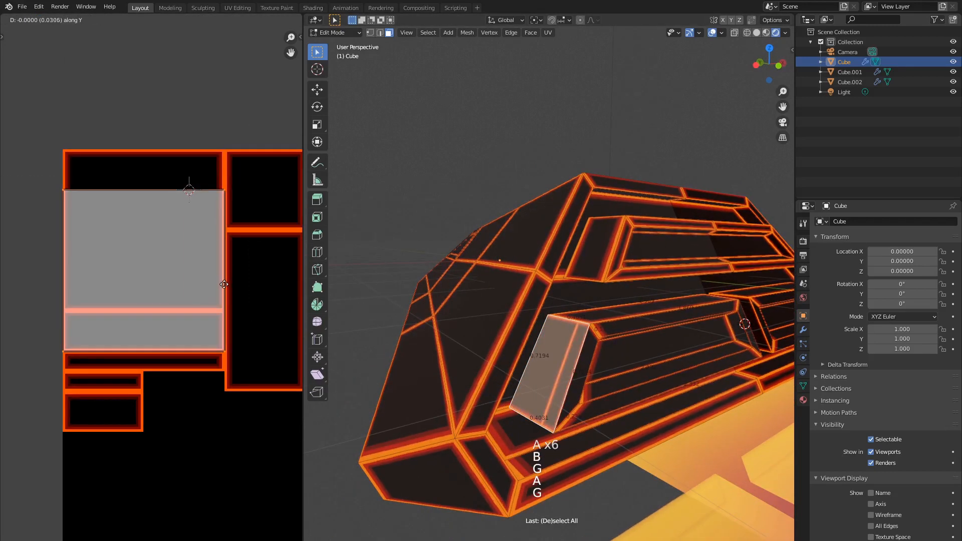
Lower the upper edge of the block's slanted outer end wall UV island to fit the second panel.
drag(39, 147, 224, 233)
key(g)
click(279, 347)
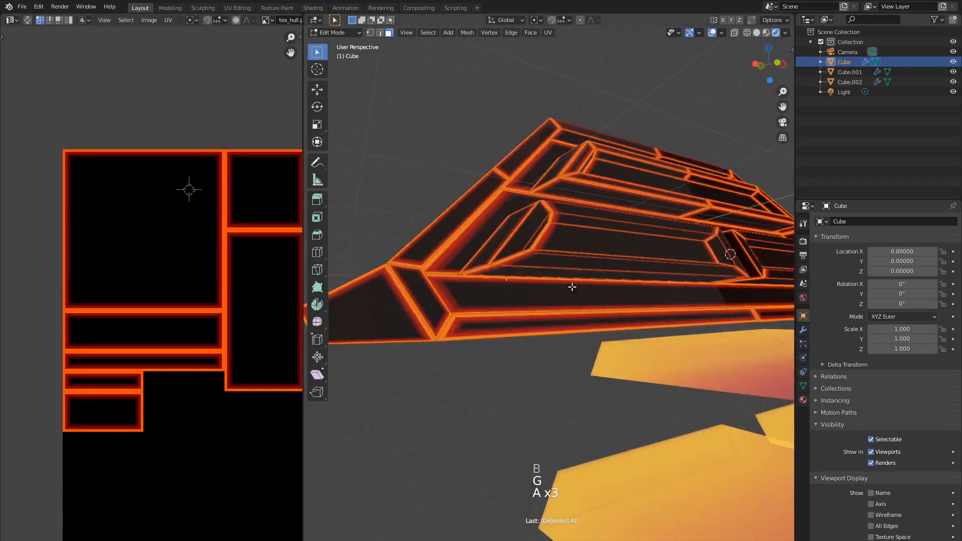
key(a)
key(b)
drag(178, 100, 225, 312)
key(g)
key(x)
right_click(248, 374)
Rotate the UV island of the block's bottom side wall and move it down along Y over the second panel.
key(a)
key(r)
click(219, 302)
key(a)
key(g)
click(218, 343)
Lower the upper edge of the bottom side wall's UV island to fit the second panel.
key(a)
key(a)
key(a)
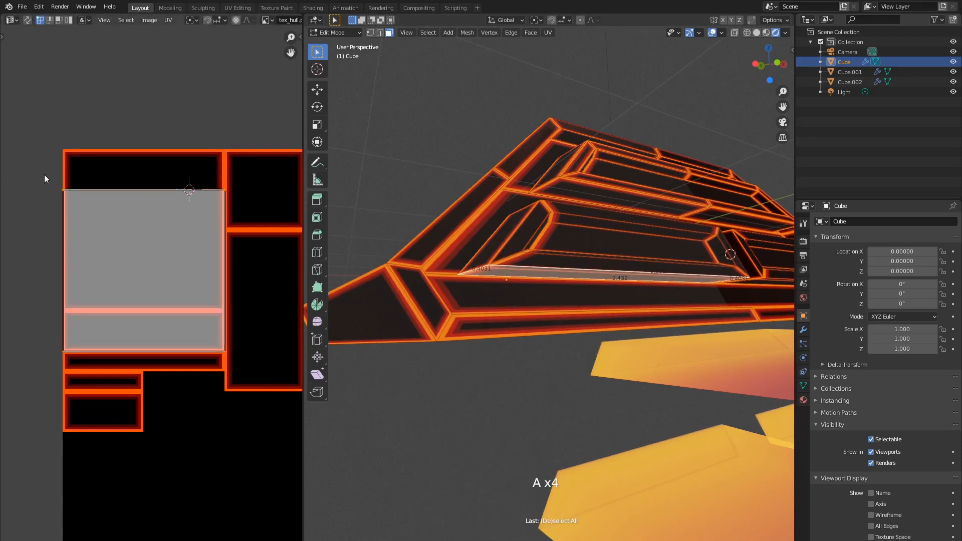
key(b)
drag(43, 167, 226, 288)
key(g)
click(220, 346)
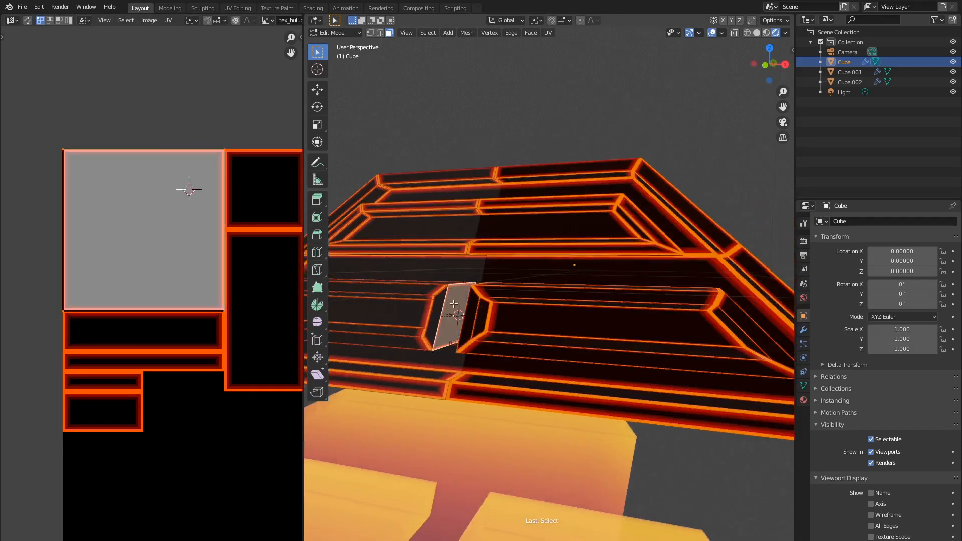
key(a)
key(a)
key(a)
key(b)
drag(165, 111, 226, 315)
key(g)
key(x)
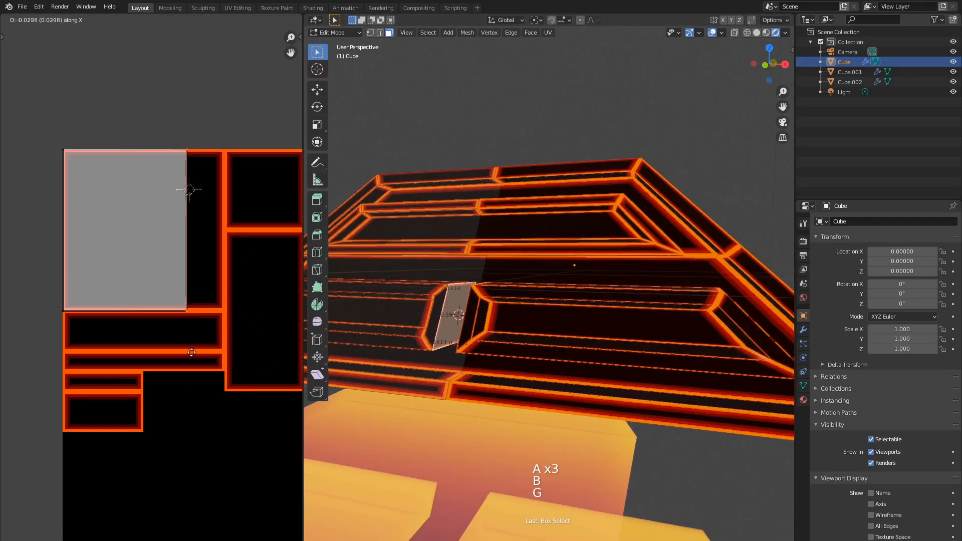
right_click(191, 352)
Rotate the UV island of the block's inner end wall and move it down over the second panel.
key(a)
key(r)
key(a)
key(g)
click(251, 344)
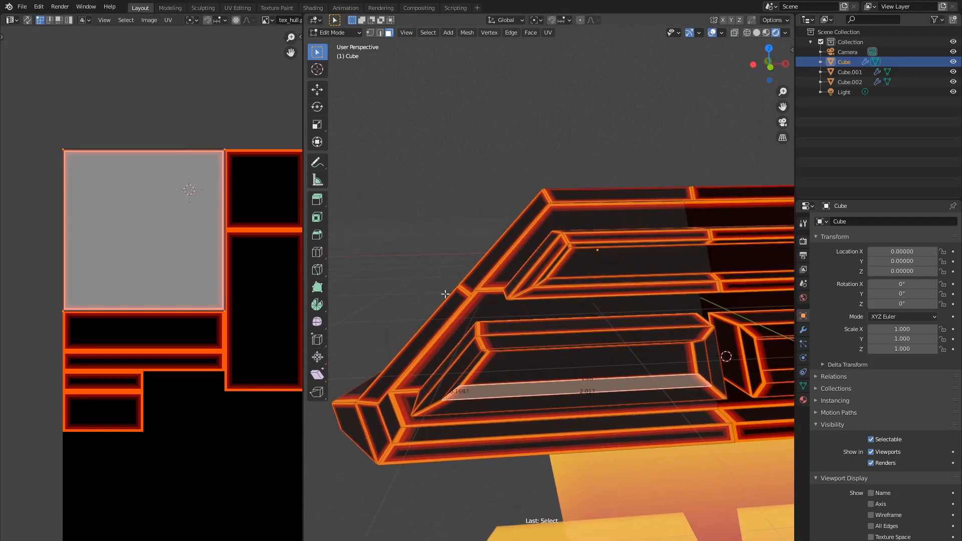
Move the UV island of the narrow bevel face directly above the block's front panel down along Y over the second panel.
key(a)
key(a)
key(a)
key(b)
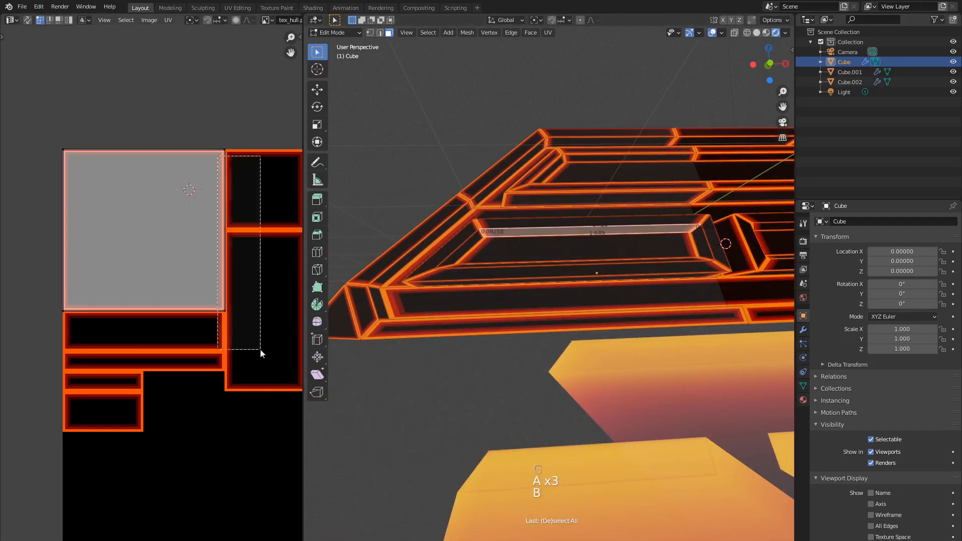
key(a)
key(g)
key(y)
click(253, 225)
Lower the upper edge of the upper bevel face's UV island along Y to fit the second panel.
key(a)
key(a)
key(a)
key(b)
drag(33, 135, 256, 233)
key(g)
middle_click(260, 250)
click(272, 358)
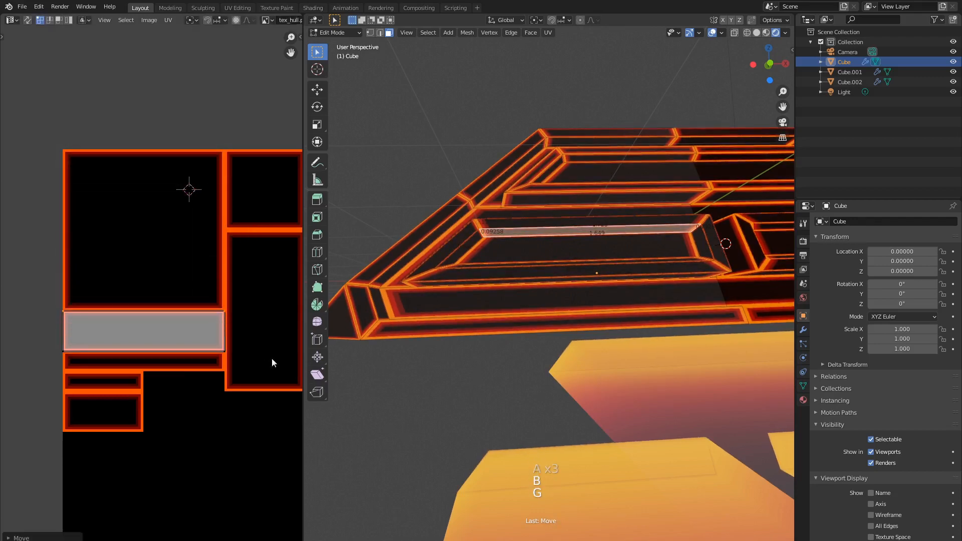
Select the bevel face at the outer end of the block's front panel and move its UV island down over the second panel.
click(586, 251)
click(458, 250)
right_click(221, 311)
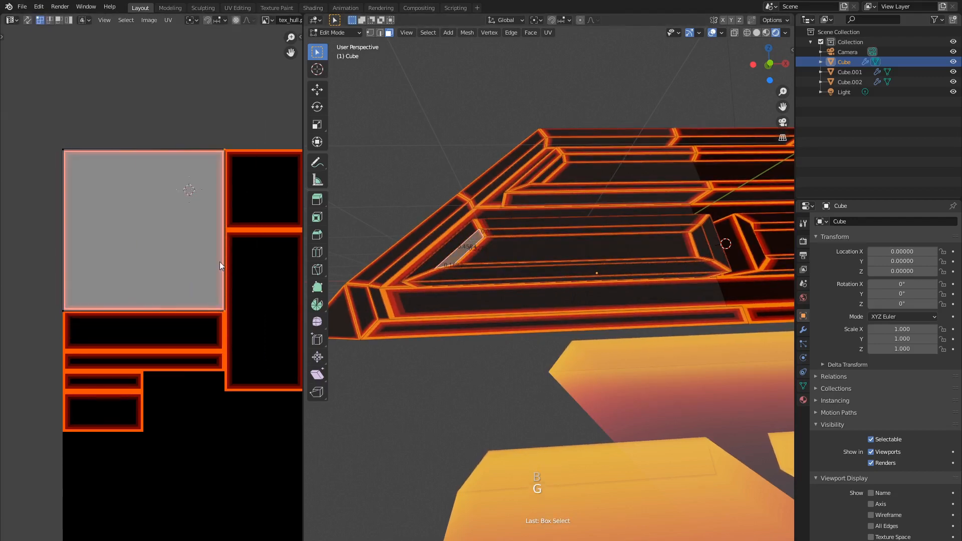
key(a)
key(g)
click(182, 229)
Lower the upper edge of the outer-end bevel face's UV island to fit the second panel.
key(a)
key(a)
key(a)
key(b)
drag(33, 166, 267, 239)
key(g)
click(267, 359)
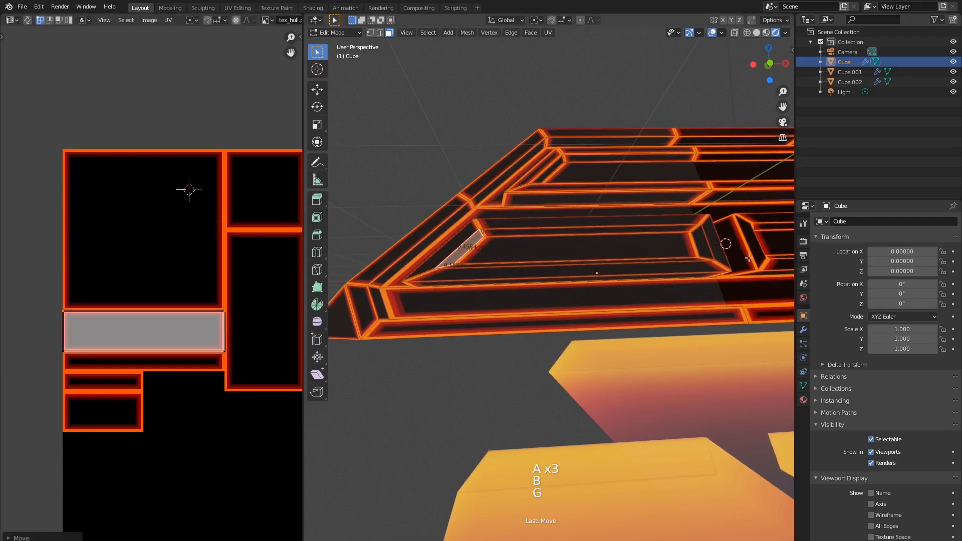
Select the bevel face at the inner end of the block's front panel and move its UV island down over the second panel.
click(702, 246)
key(a)
key(a)
key(a)
key(b)
drag(150, 113, 251, 339)
key(g)
right_click(184, 229)
key(a)
key(g)
click(182, 209)
Lower the upper edge of the inner-end bevel face's UV island along Y to fit the second panel.
key(a)
key(a)
key(a)
key(b)
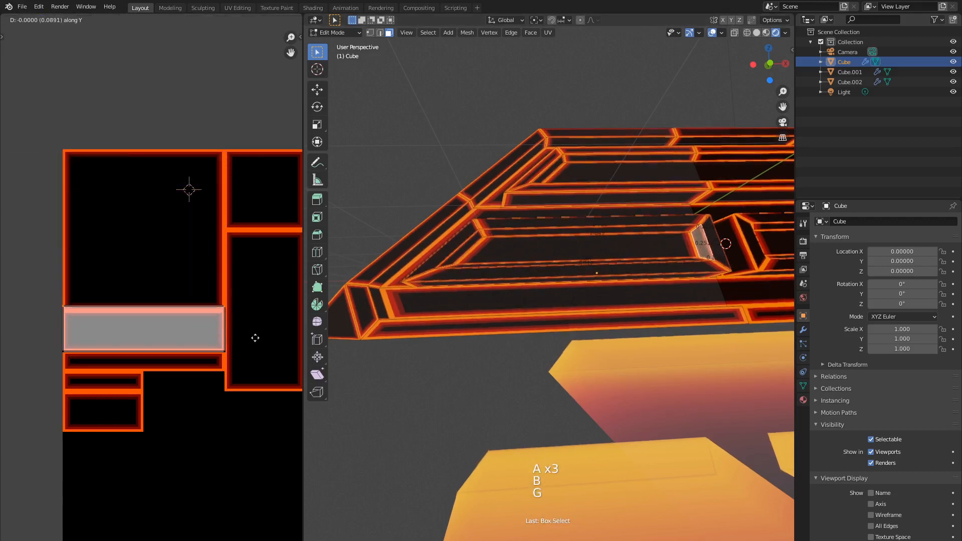
click(255, 338)
In front view, select the strip along the block's upper rim and move its UV island down over the third panel strip.
click(568, 252)
key(KP_1)
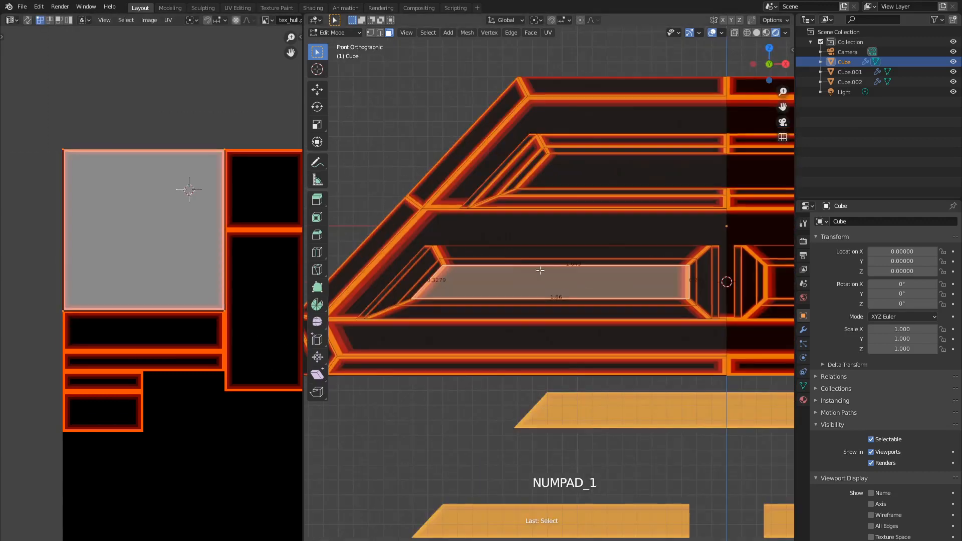
click(523, 252)
key(a)
key(a)
key(a)
key(b)
drag(196, 164, 209, 225)
key(g)
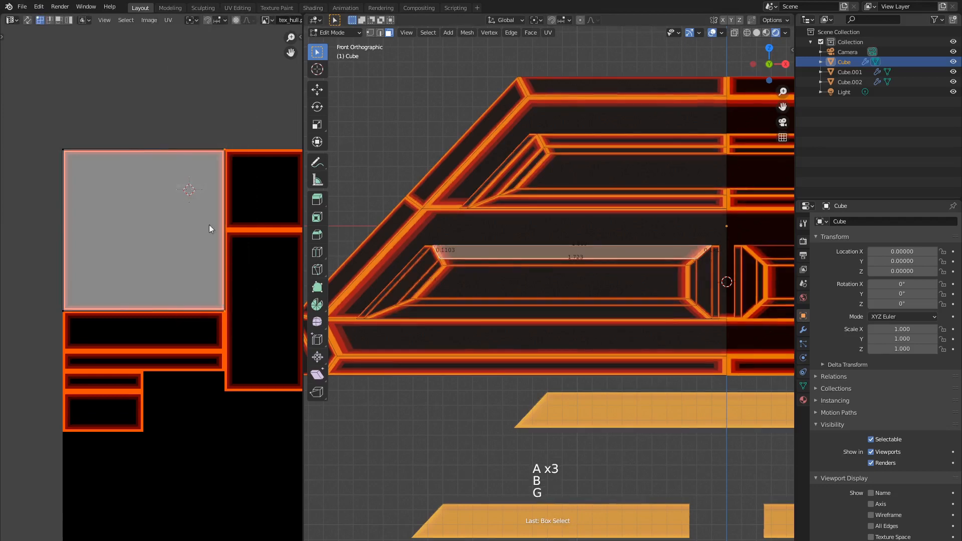
key(a)
key(g)
click(217, 281)
Lower the upper edge of the upper rim strip's UV island to fit the third panel strip.
key(a)
key(a)
key(a)
key(b)
drag(27, 195, 249, 255)
key(g)
click(261, 396)
Select the strip along the block's lower rim and fit its UV island along Y to the third panel strip.
click(486, 311)
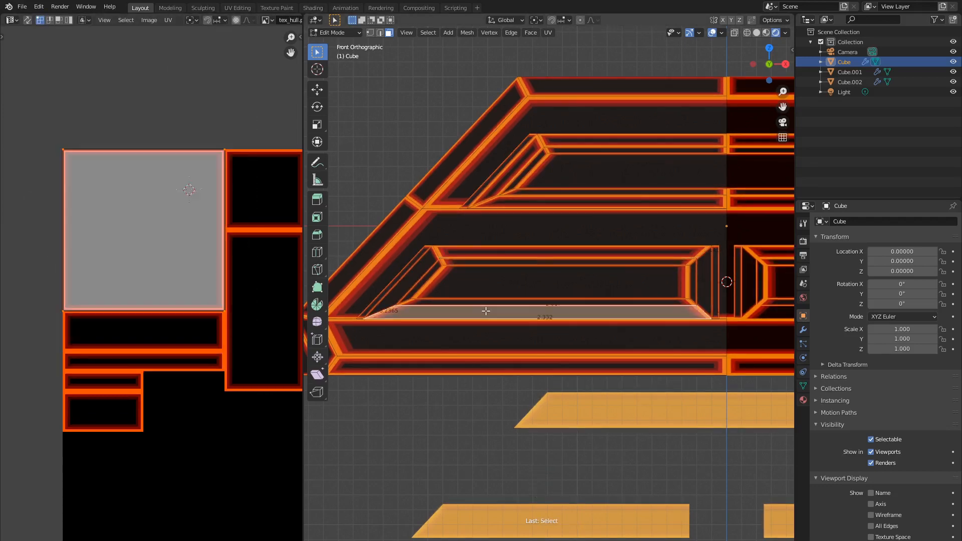
key(a)
key(g)
key(y)
click(244, 374)
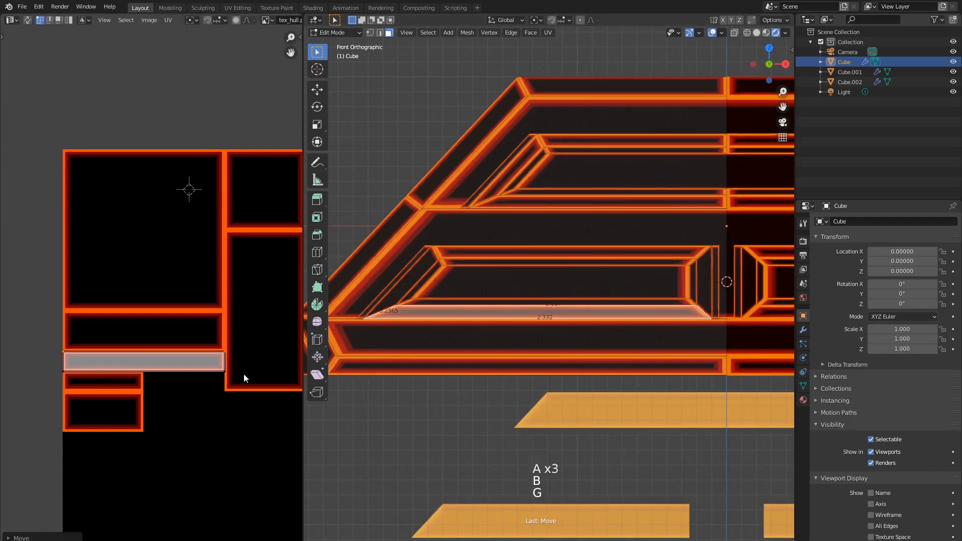
Select the rim strip at the block's inner end and try moving the side edge of its UV island along X.
click(704, 267)
key(a)
key(a)
key(a)
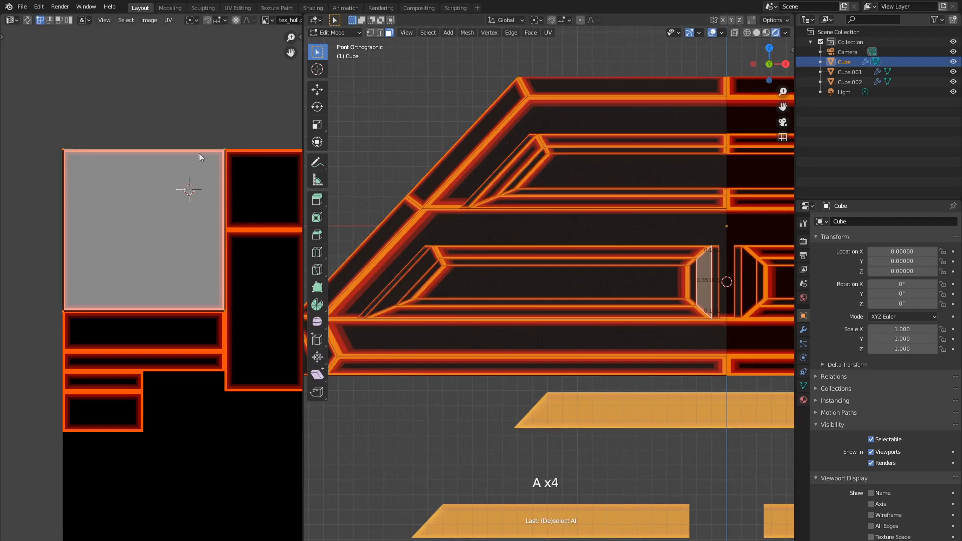
key(a)
key(a)
key(b)
drag(200, 138, 255, 330)
key(g)
key(x)
right_click(270, 333)
Move the inner-end rim strip's whole UV island down along Y over the fourth panel strip.
key(a)
key(g)
key(y)
click(170, 260)
Shift the edge of the inner-end rim strip's UV island along Y to narrow it to the small panel strips.
key(a)
key(a)
key(a)
key(b)
drag(22, 190, 254, 277)
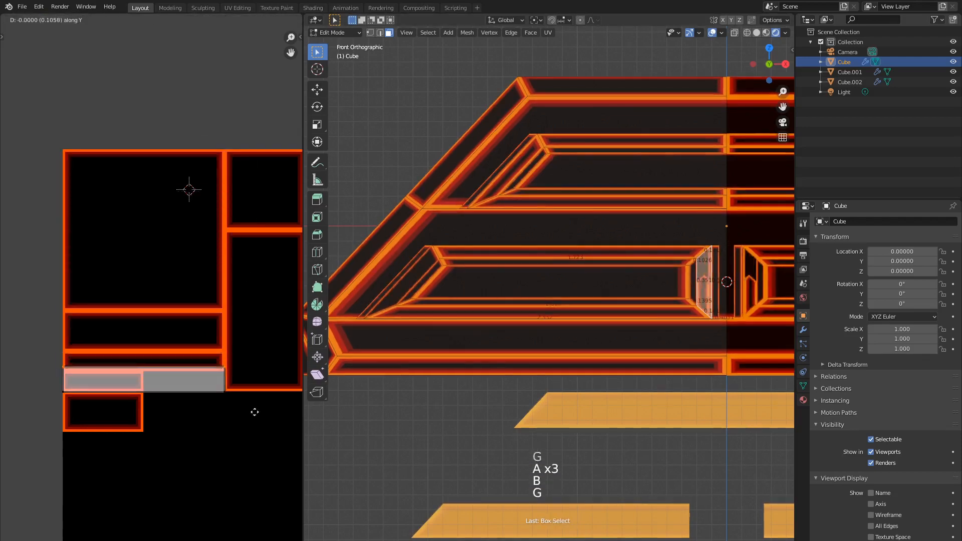
click(179, 416)
Select the slanted rim strip at the lower recess's outer end and fit its UV island along Y to the third panel strip.
click(400, 281)
key(a)
key(a)
key(a)
key(b)
drag(155, 118, 236, 365)
key(g)
key(y)
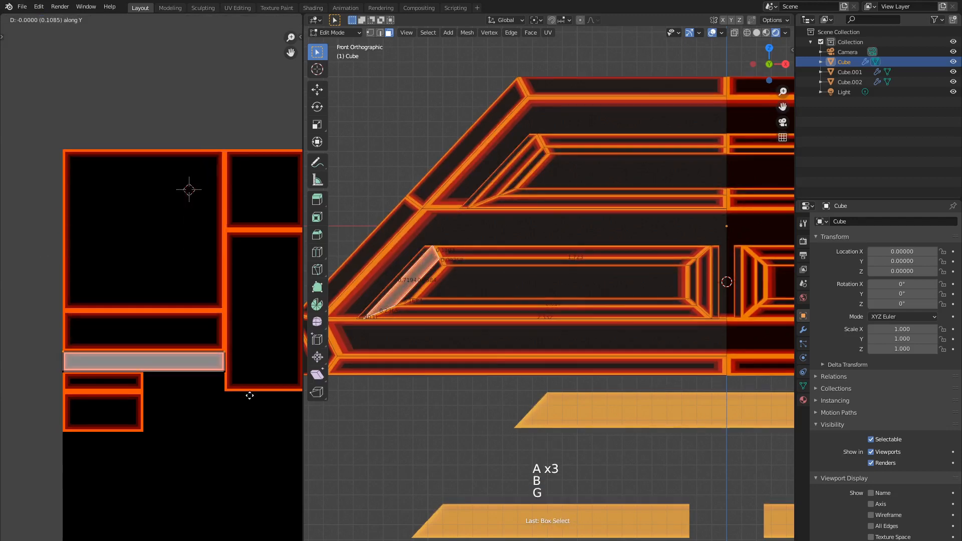
click(249, 395)
Leave Edit Mode, select the exhaust glow objects and move them back up into the stern recesses.
key(Tab)
scroll(527, 294, down, 3)
click(519, 453)
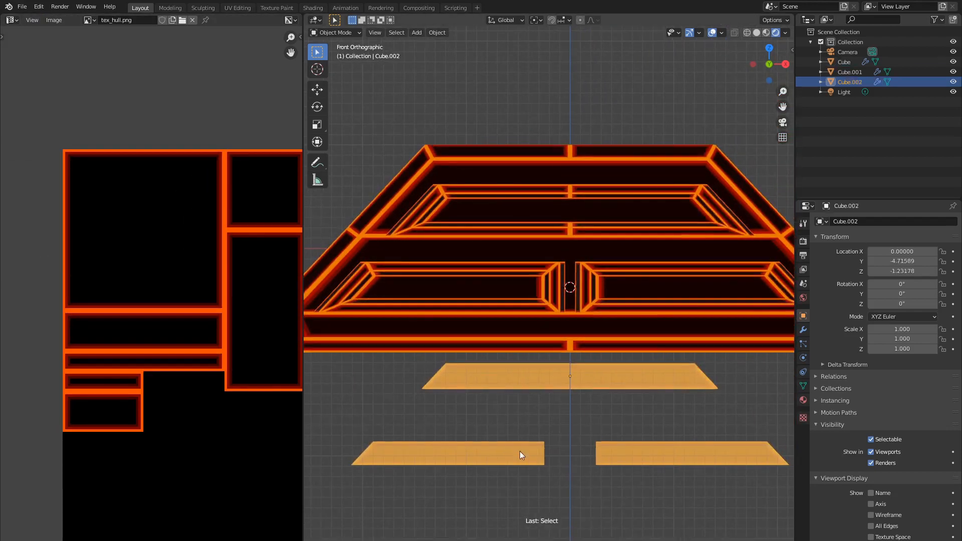
shift+click(519, 455)
key(g)
right_click(601, 442)
key(g)
key(g)
Narrow the UV island of the upper recess's outer upper rim strip at the centre seam and select the inner strip beside it.
middle_click(521, 380)
click(519, 287)
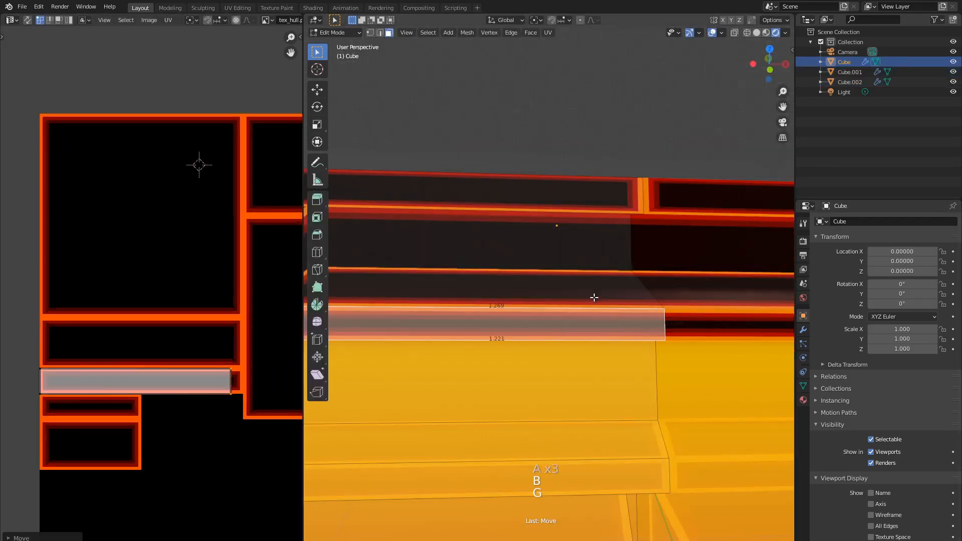
middle_drag(536, 481, 579, 333)
scroll(577, 224, up, 3)
click(584, 240)
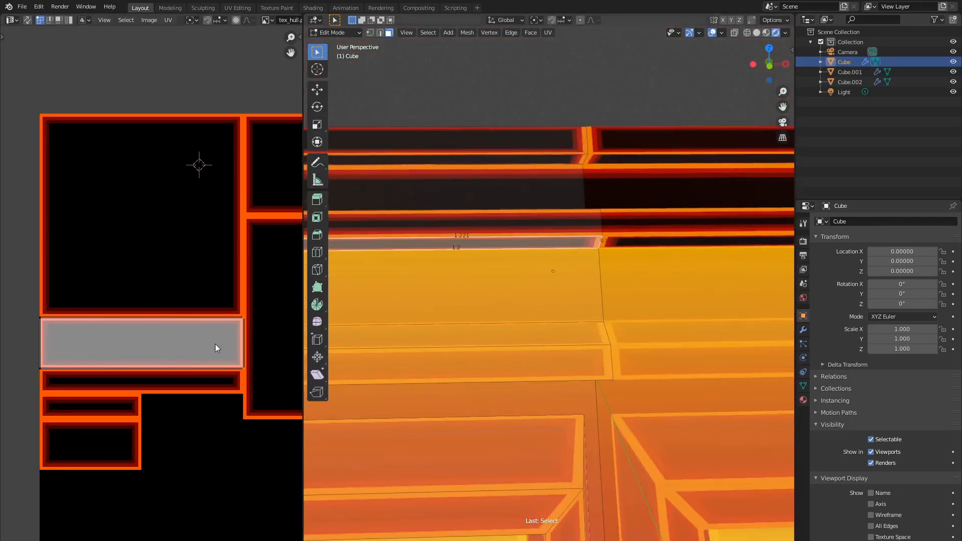
key(a)
key(a)
key(a)
key(b)
drag(217, 284, 274, 393)
key(g)
middle_click(266, 392)
right_click(263, 386)
key(a)
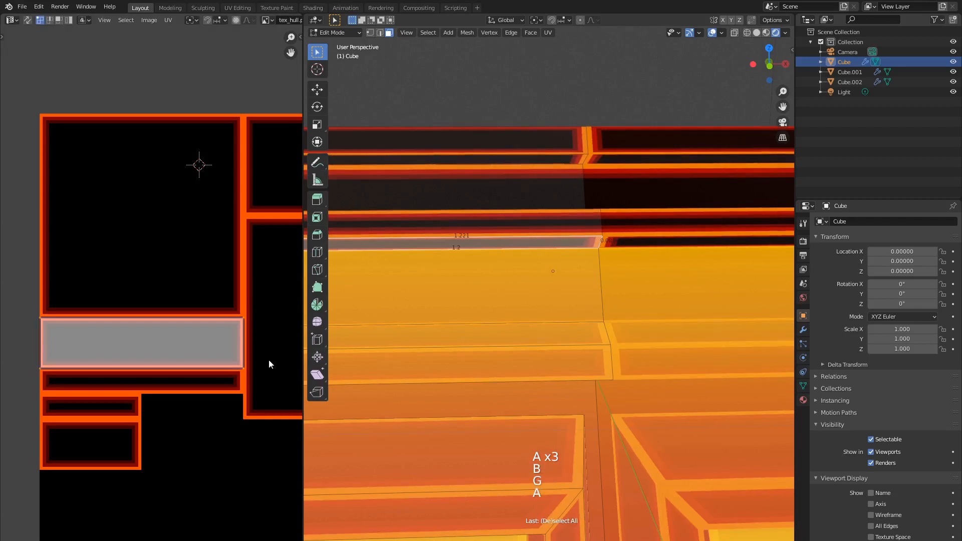
key(r)
right_click(268, 360)
Pull the right edge of the inner upper rim strip's UV island inward along X, inside the second panel strip's border.
key(a)
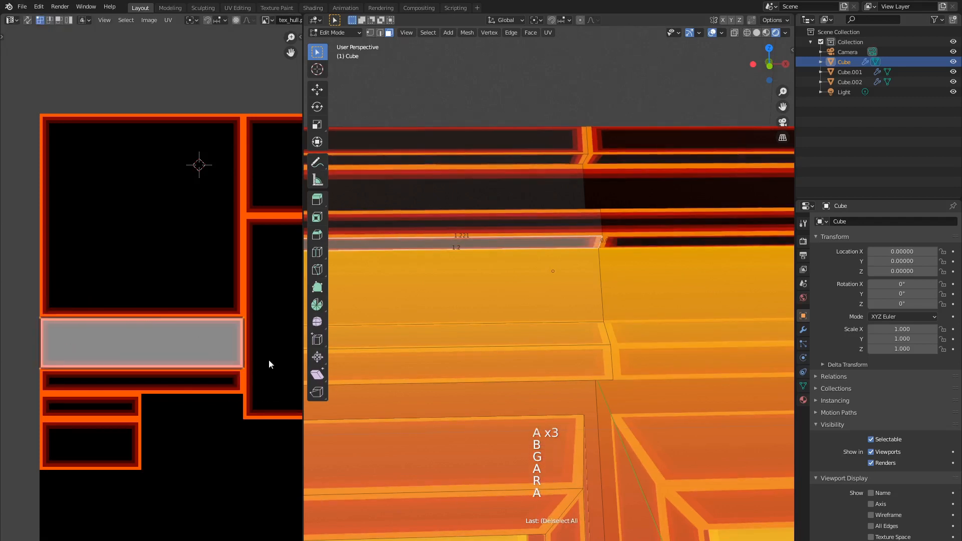
key(a)
key(a)
key(b)
drag(219, 277, 258, 391)
key(g)
click(252, 395)
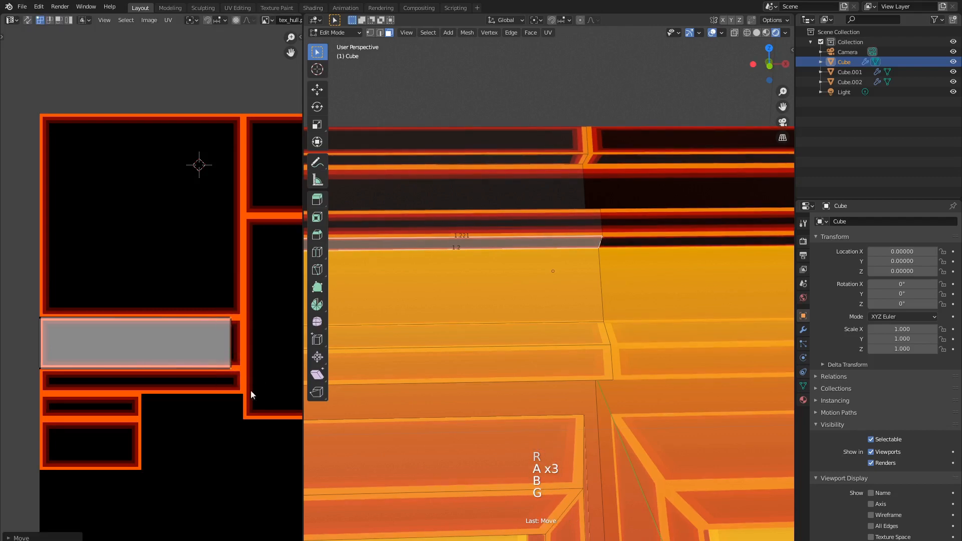
Select the inner strip along the upper recess's lower rim and pull its UV island's right edge inward along X.
middle_drag(571, 287, 571, 268)
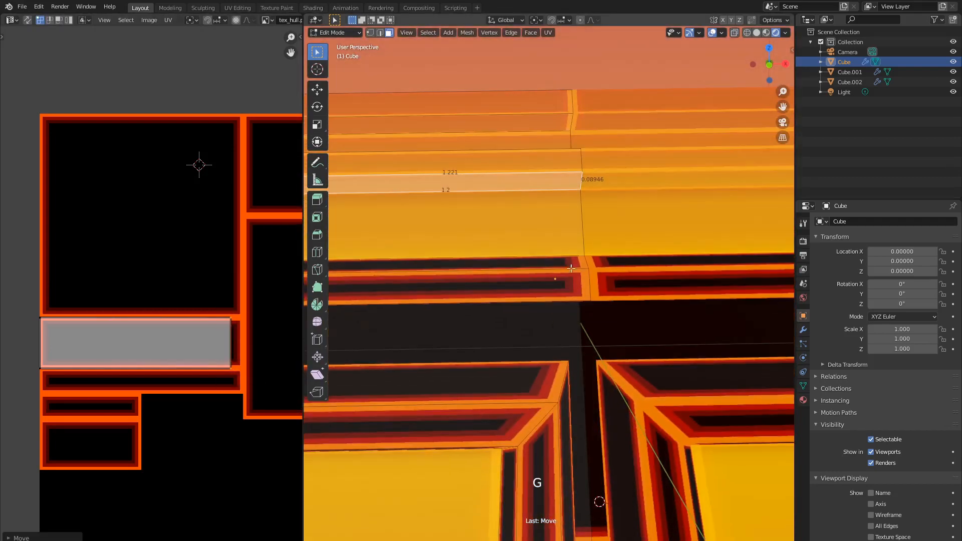
click(571, 264)
key(a)
key(a)
key(a)
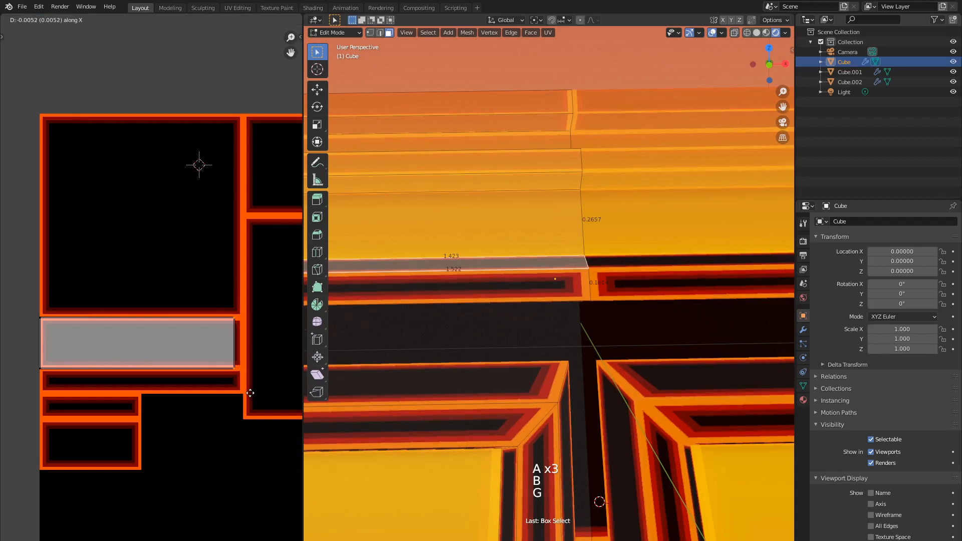
click(245, 393)
Select the adjacent strip below it and pull its UV island's right edge inward along X on the third panel strip.
click(501, 284)
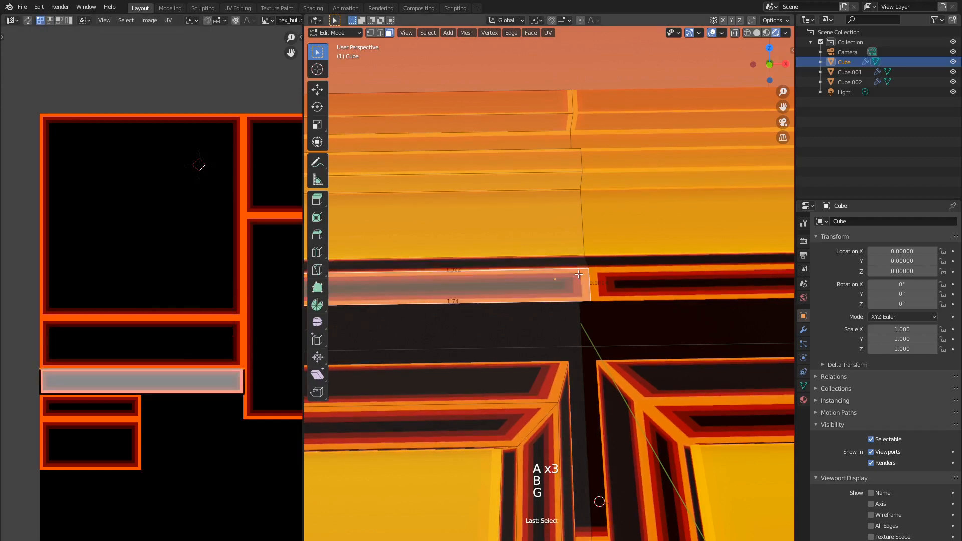
key(a)
drag(264, 418, 264, 417)
key(g)
key(x)
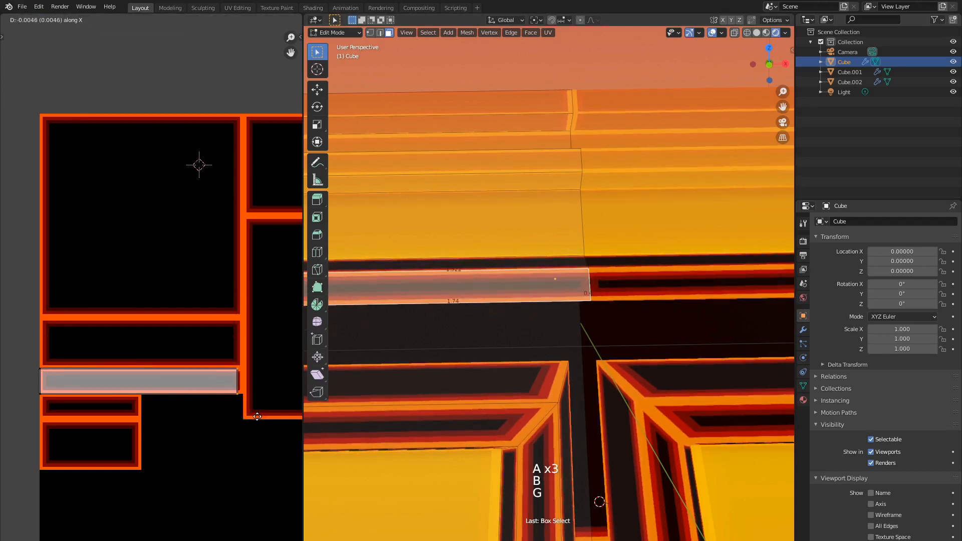
click(251, 415)
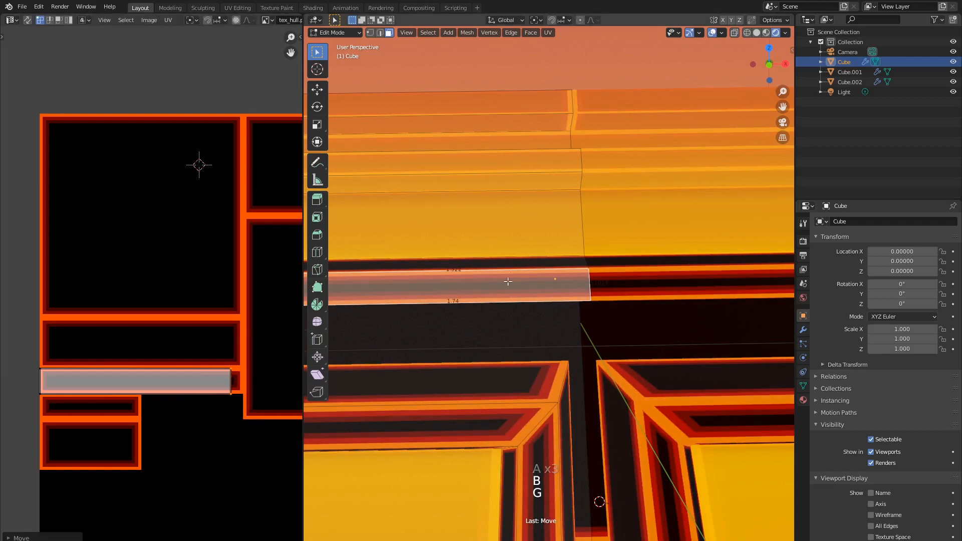
Select the outermost strip of the upper recess's lower rim and move its UV island's right edge inward about 0.0077 along X.
scroll(501, 281, up, 2)
shift+middle_drag(501, 281, 511, 232)
click(506, 228)
key(a)
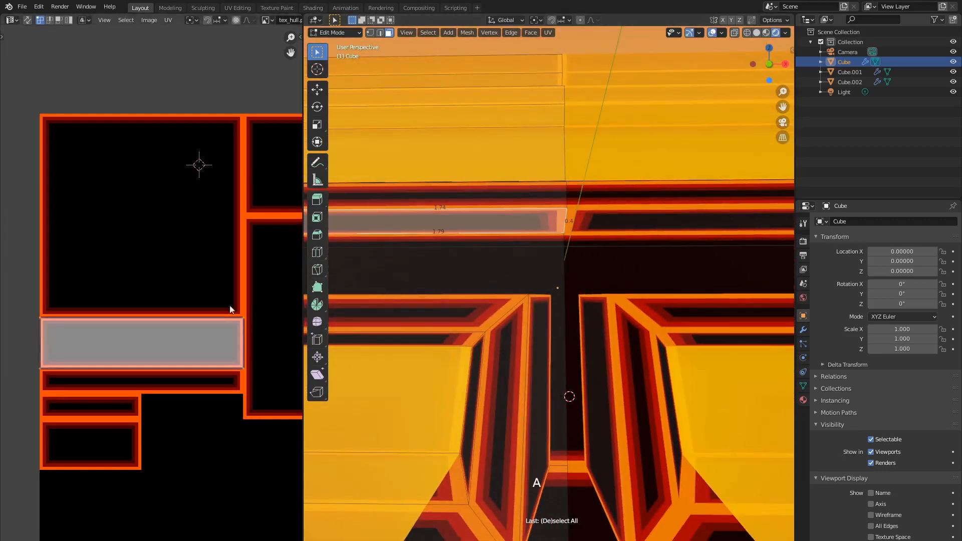
key(g)
key(x)
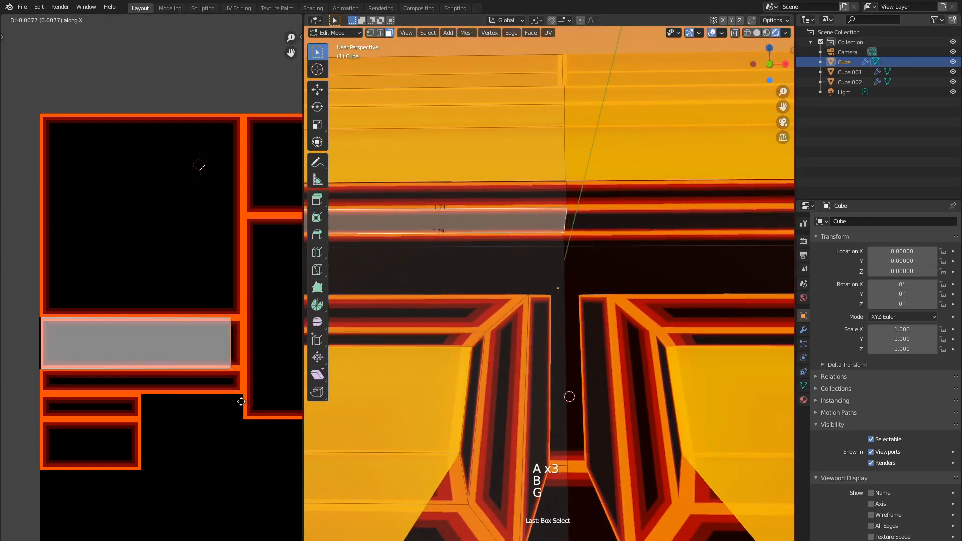
click(241, 401)
Leave Edit Mode on the hull and show the whole stern in front view.
key(a)
key(a)
key(a)
scroll(511, 286, down, 6)
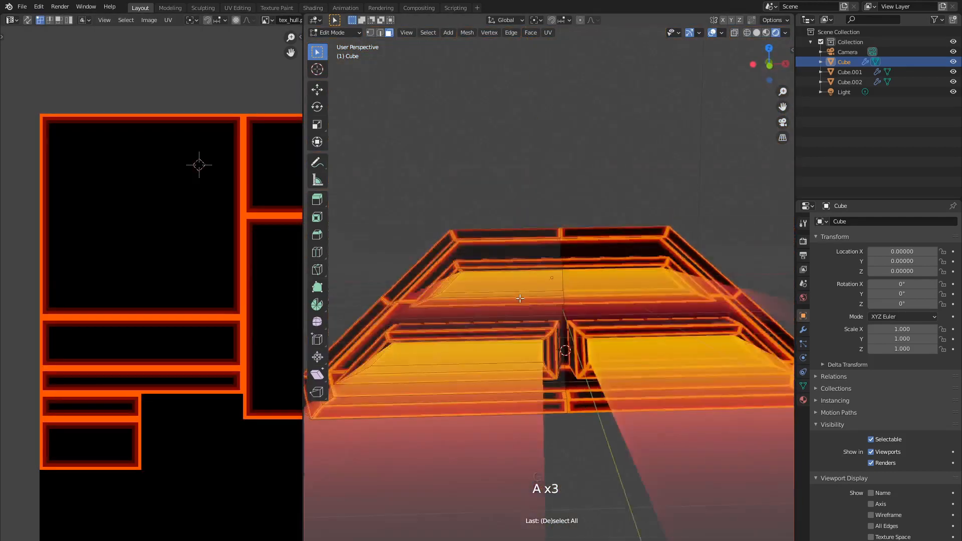
scroll(520, 298, down, 2)
key(Tab)
key(KP_1)
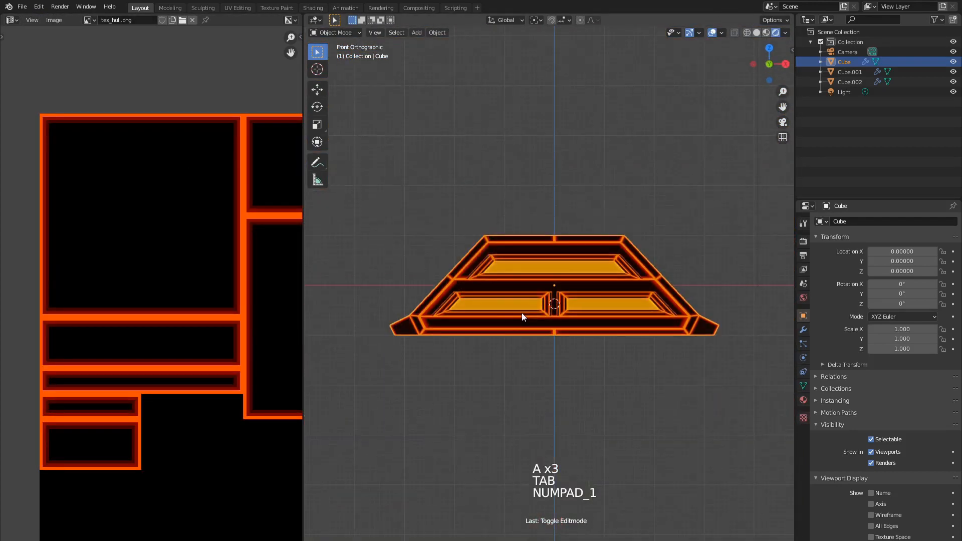